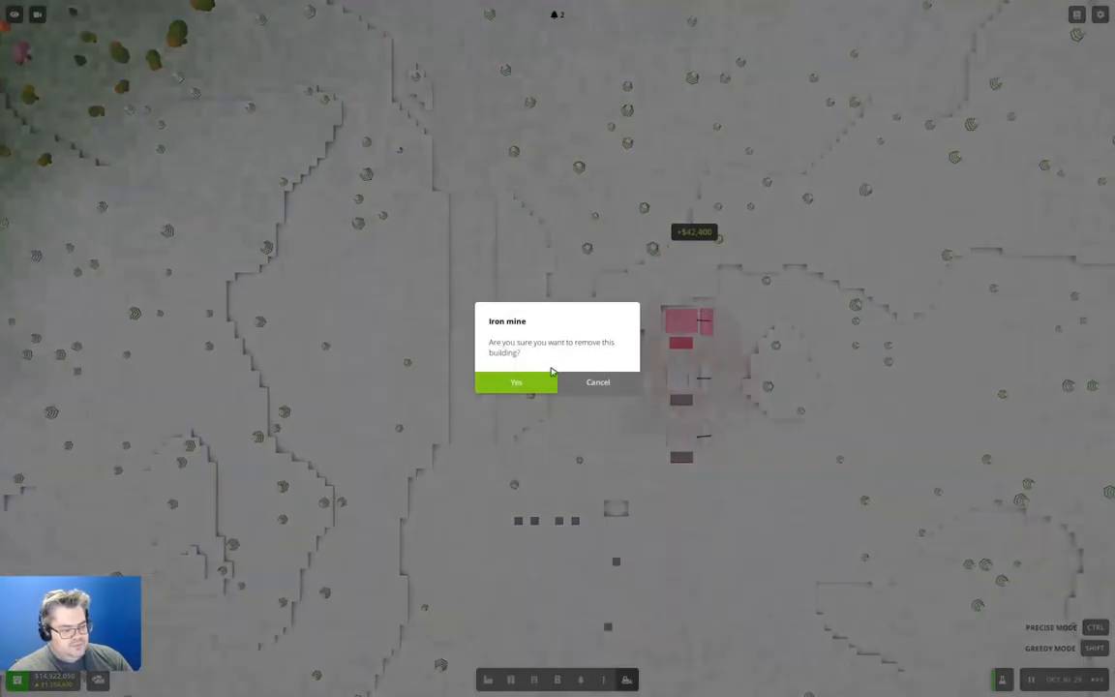
Demolish the remaining iron mine buildings, confirming each removal for refunds of about $42,550 and $42,650.
left_click(516, 381)
left_click(689, 387)
left_click(518, 381)
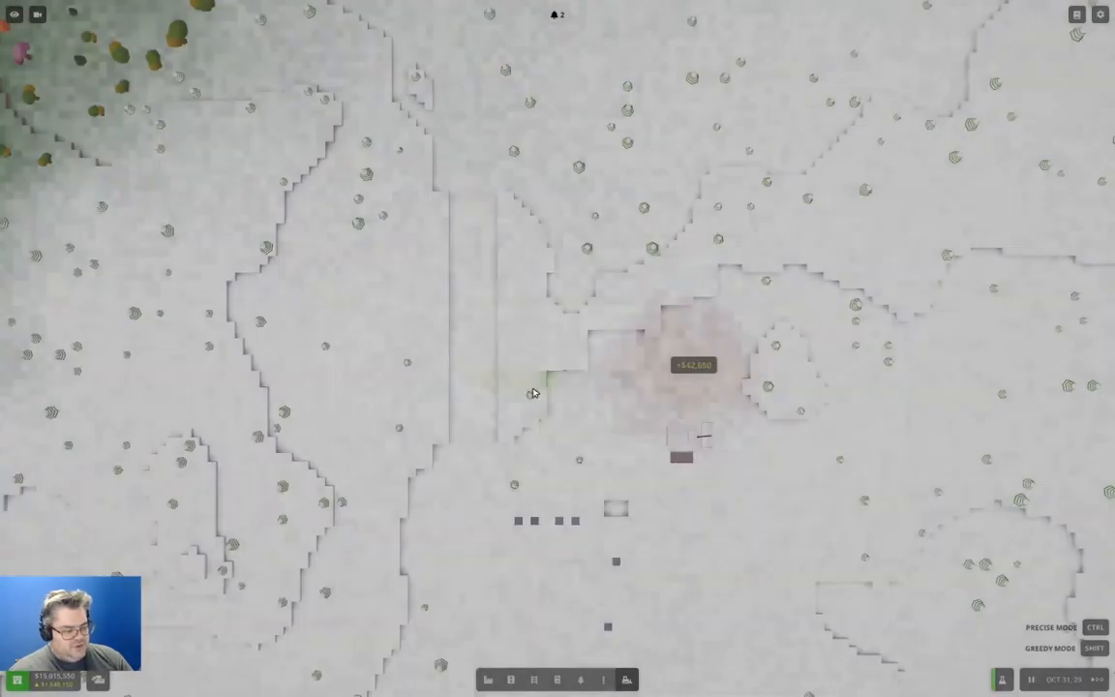
left_click(684, 450)
left_click(518, 381)
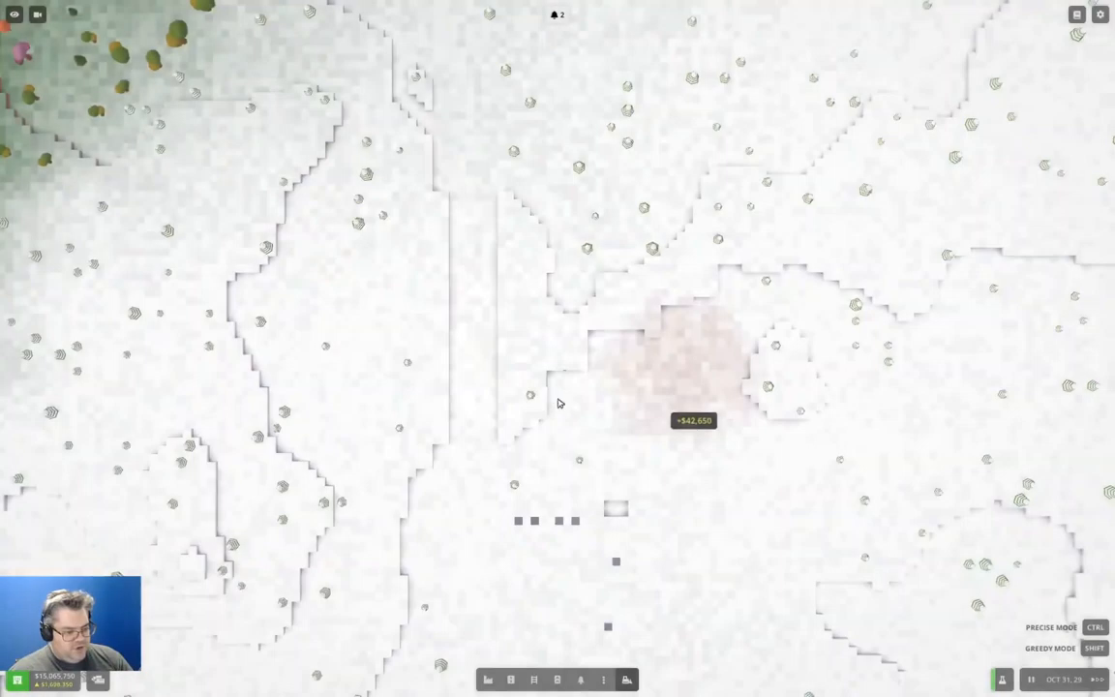
scroll(591, 510, "up", 3)
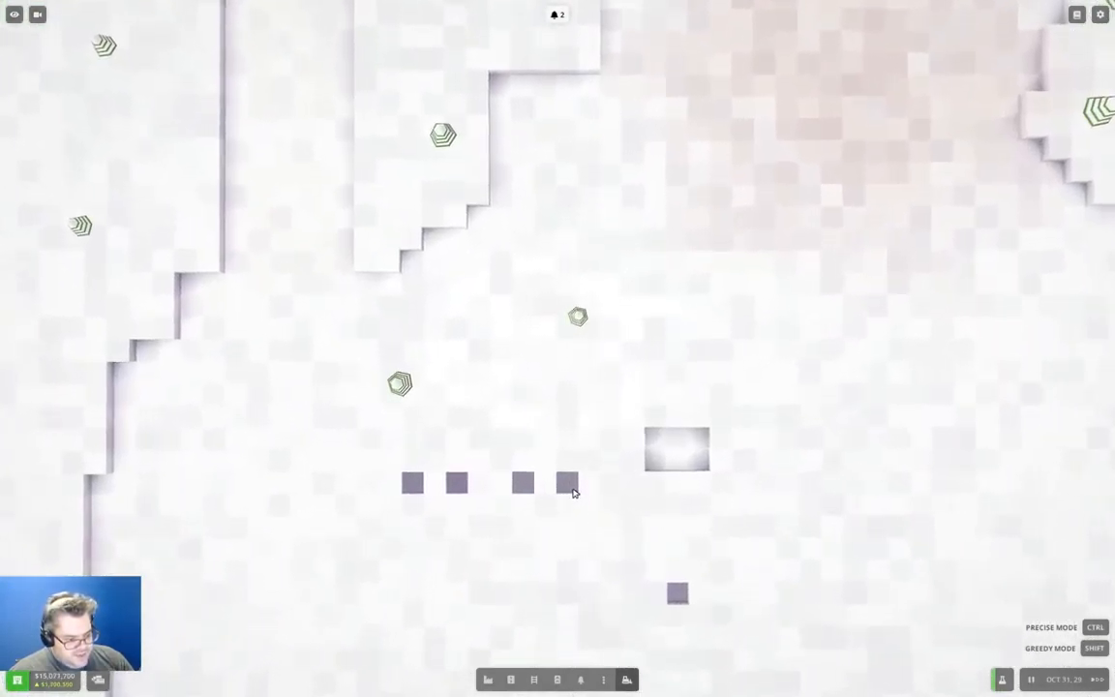
scroll(595, 484, "down", 1)
scroll(600, 460, "down", 3)
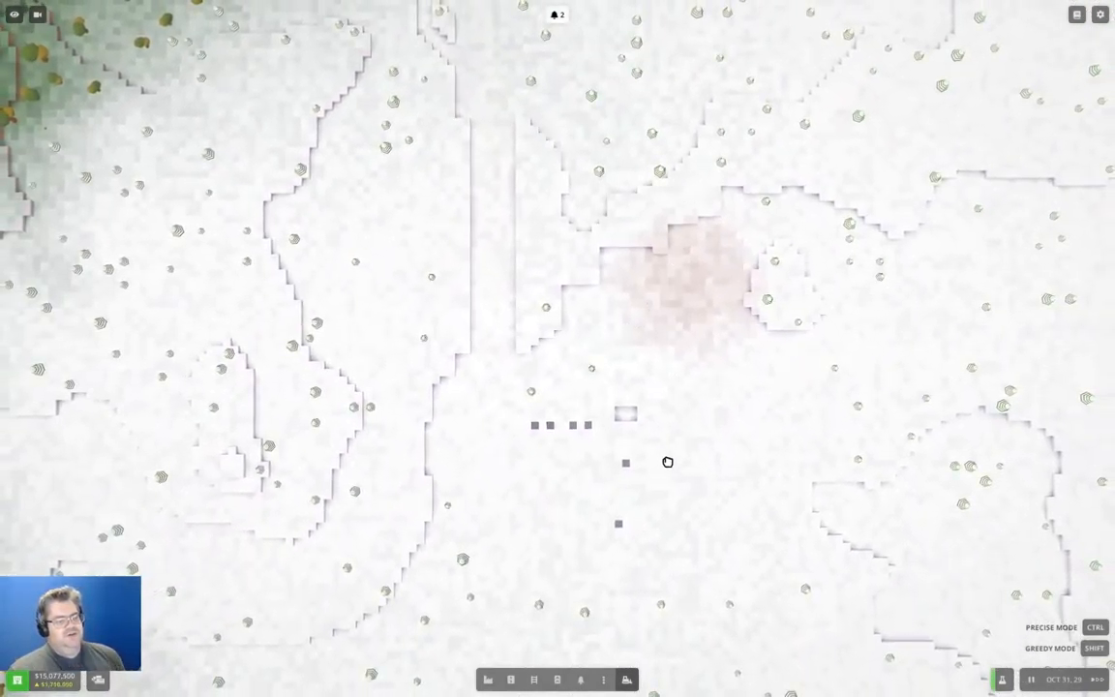
mouse_move(668, 460)
left_mouse_down()
mouse_move(573, 89)
mouse_move(653, 17)
left_mouse_up()
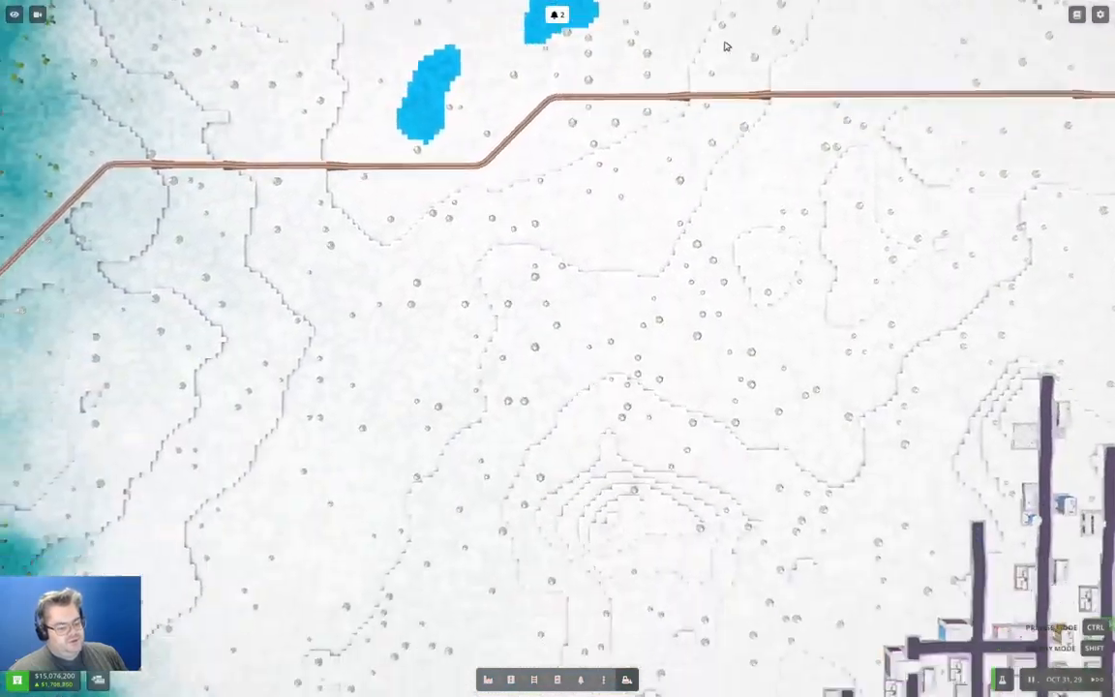
scroll(542, 136, "down", 4)
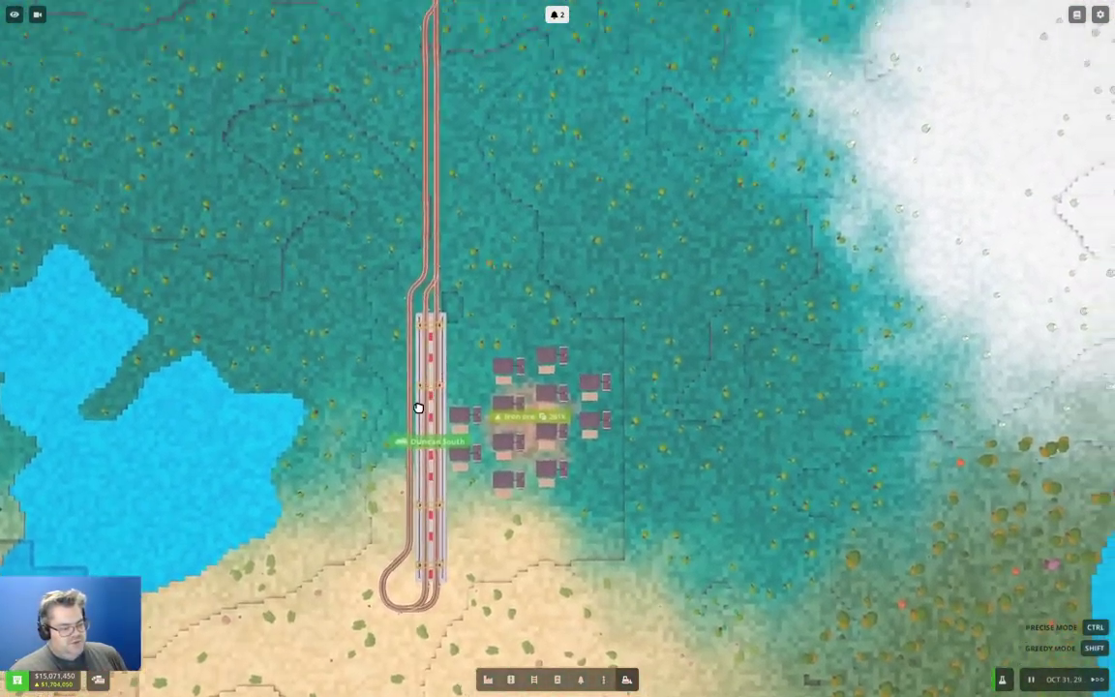
scroll(481, 268, "up", 4)
mouse_move(481, 268)
left_mouse_down()
mouse_move(136, 165)
mouse_move(235, 155)
mouse_move(554, 457)
mouse_move(544, 450)
left_mouse_up()
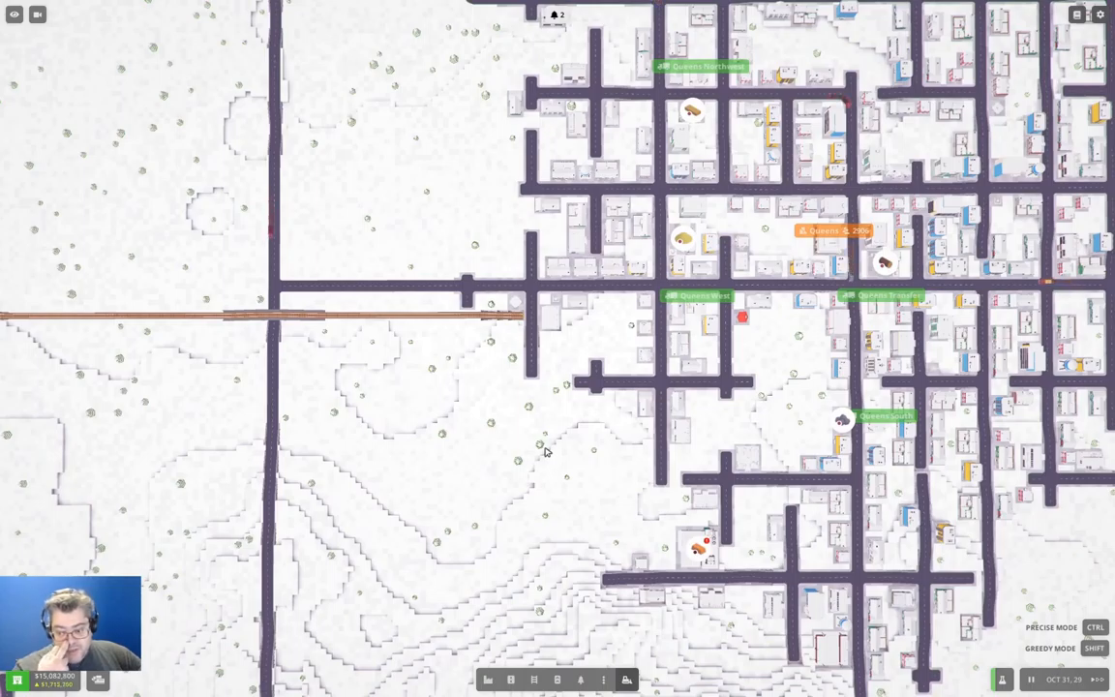
scroll(539, 453, "down", 3)
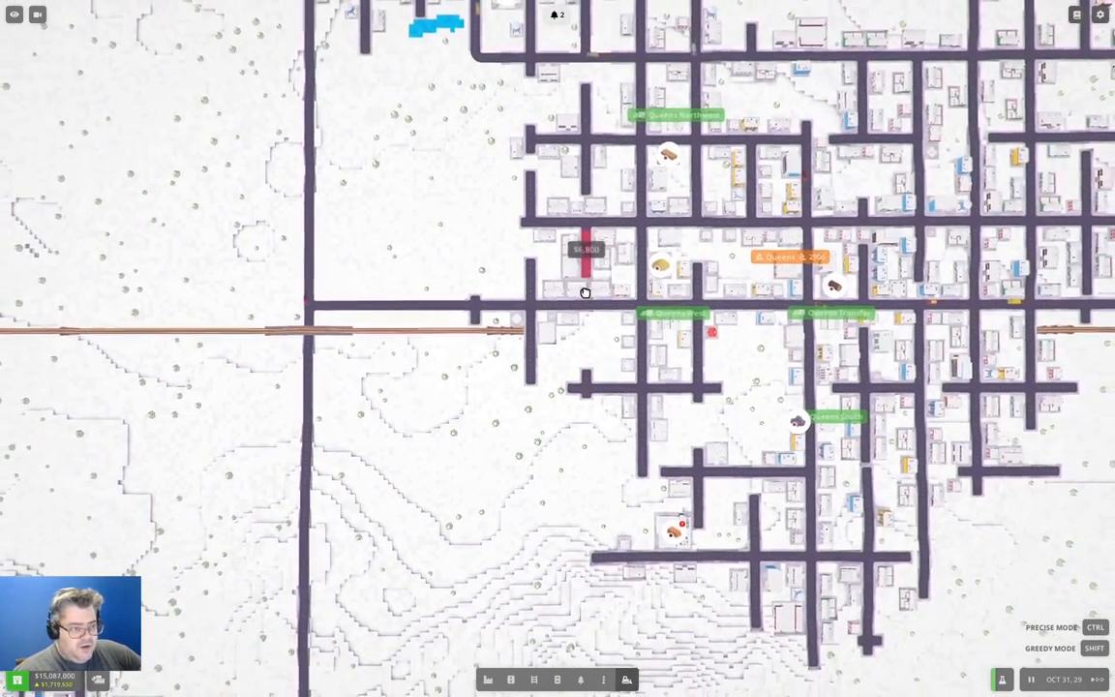
left_click_drag(539, 453, 569, 581)
left_click(560, 21)
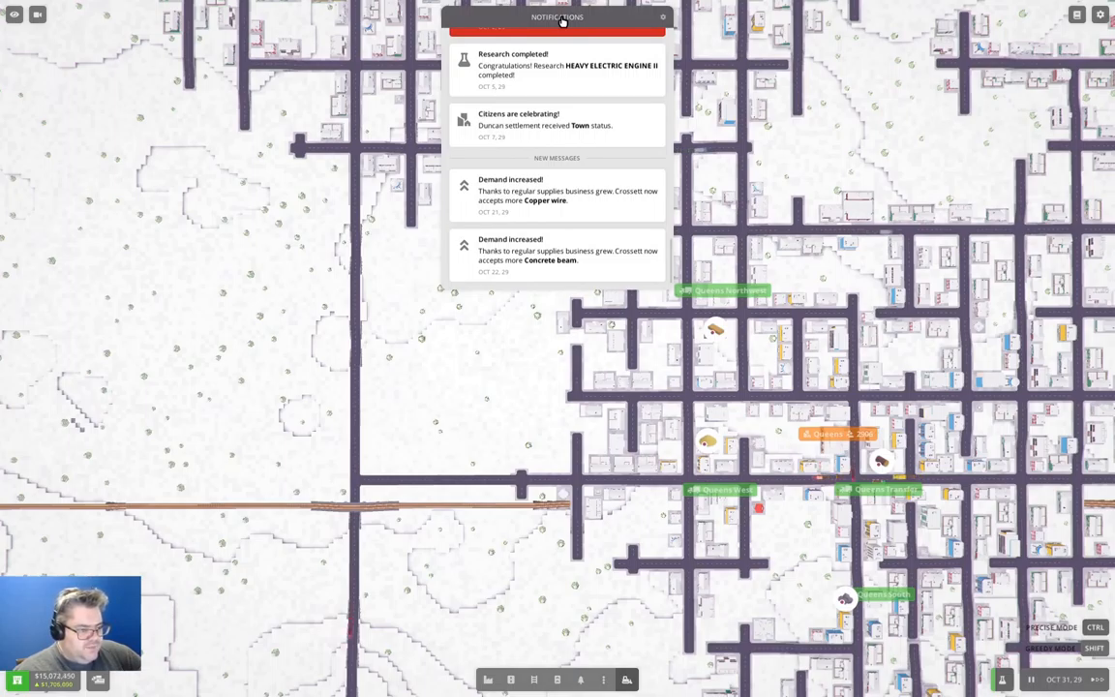
left_click(560, 22)
scroll(581, 339, "down", 4)
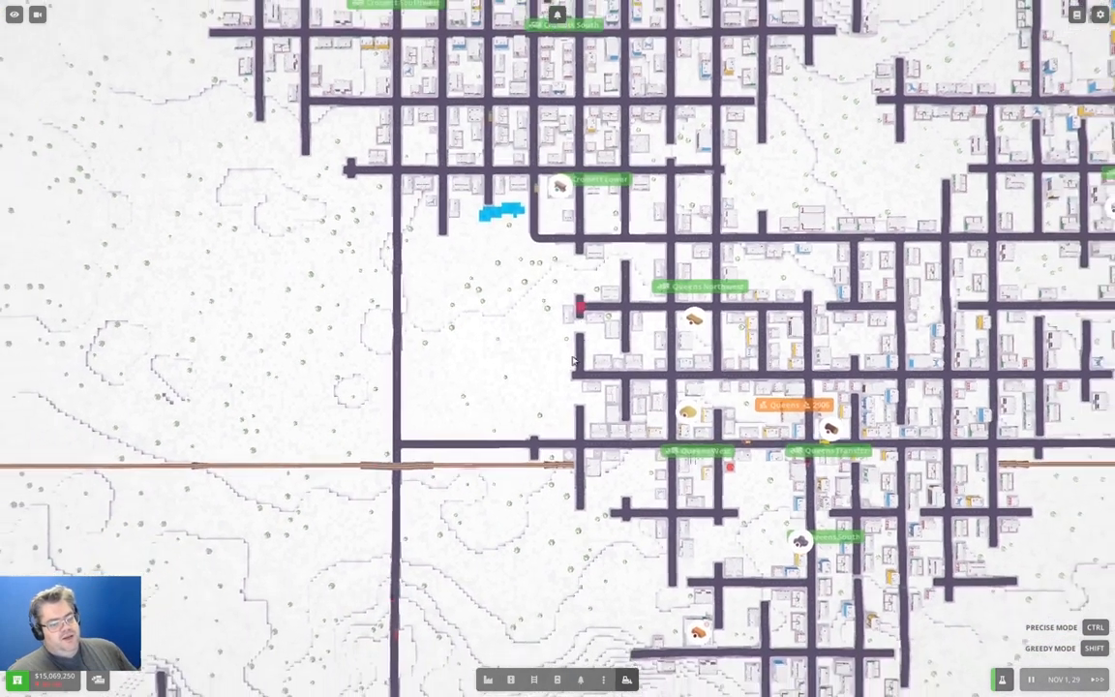
left_click_drag(580, 387, 796, 54)
left_click_drag(387, 387, 796, 194)
mouse_move(388, 484)
left_mouse_down()
mouse_move(677, 194)
mouse_move(455, 242)
left_mouse_up()
left_click_drag(455, 186, 677, 145)
left_click_drag(290, 291, 580, 242)
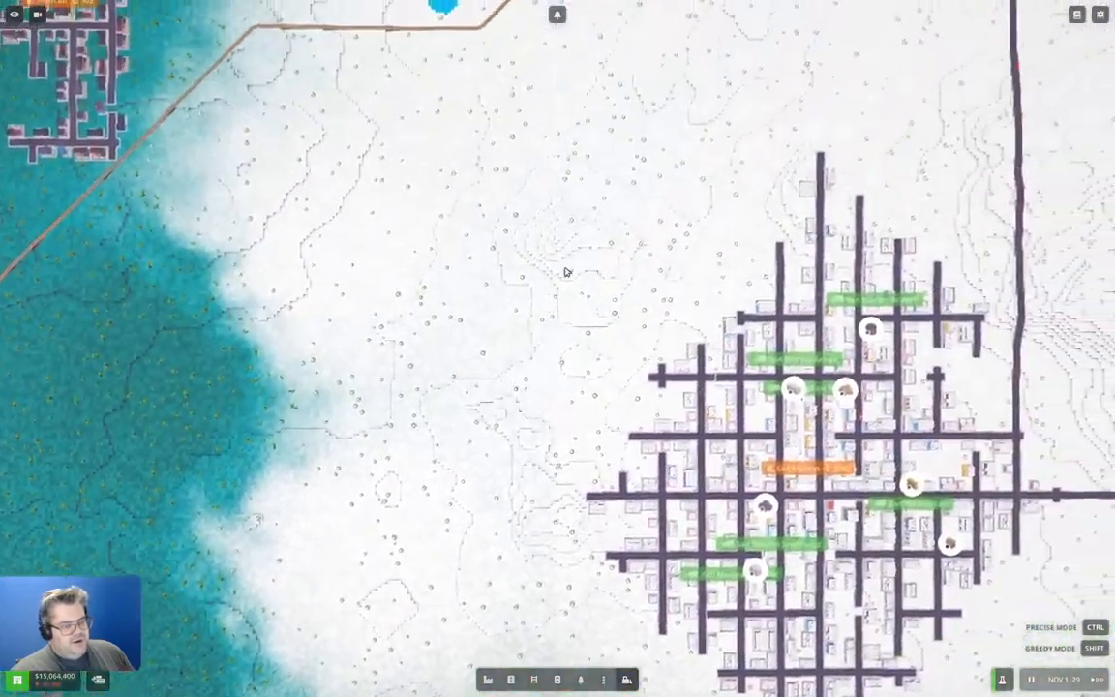
mouse_move(426, 455)
left_mouse_down()
mouse_move(580, 629)
mouse_move(726, 395)
mouse_move(82, 391)
left_mouse_up()
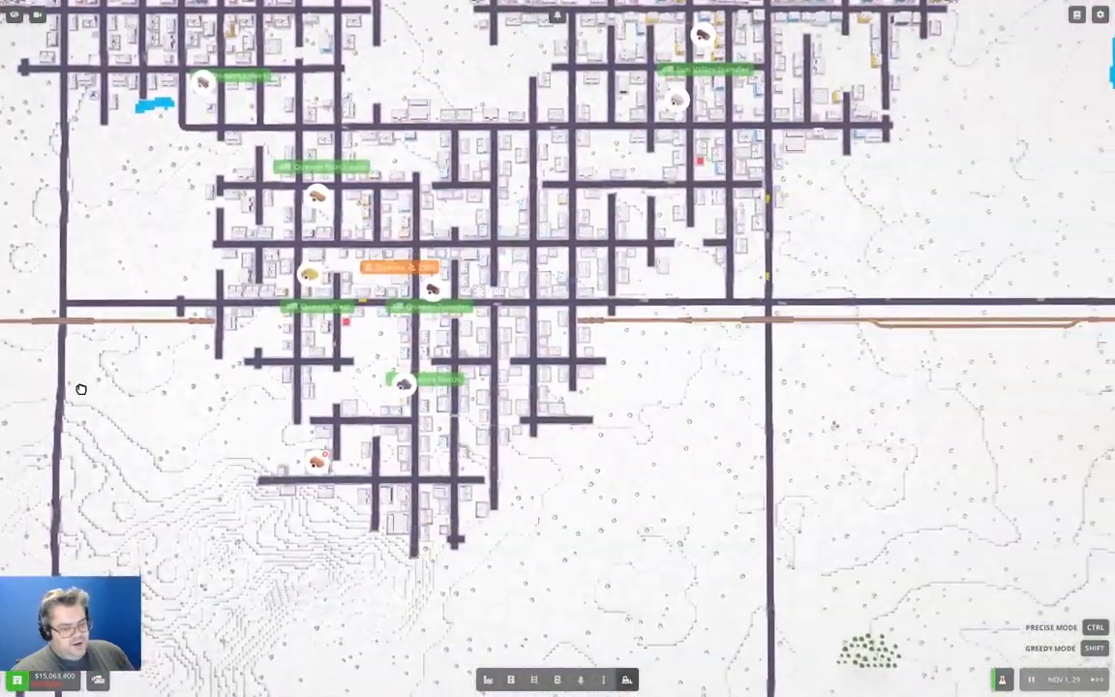
scroll(82, 391, "down", 3)
left_click_drag(82, 390, 519, 400)
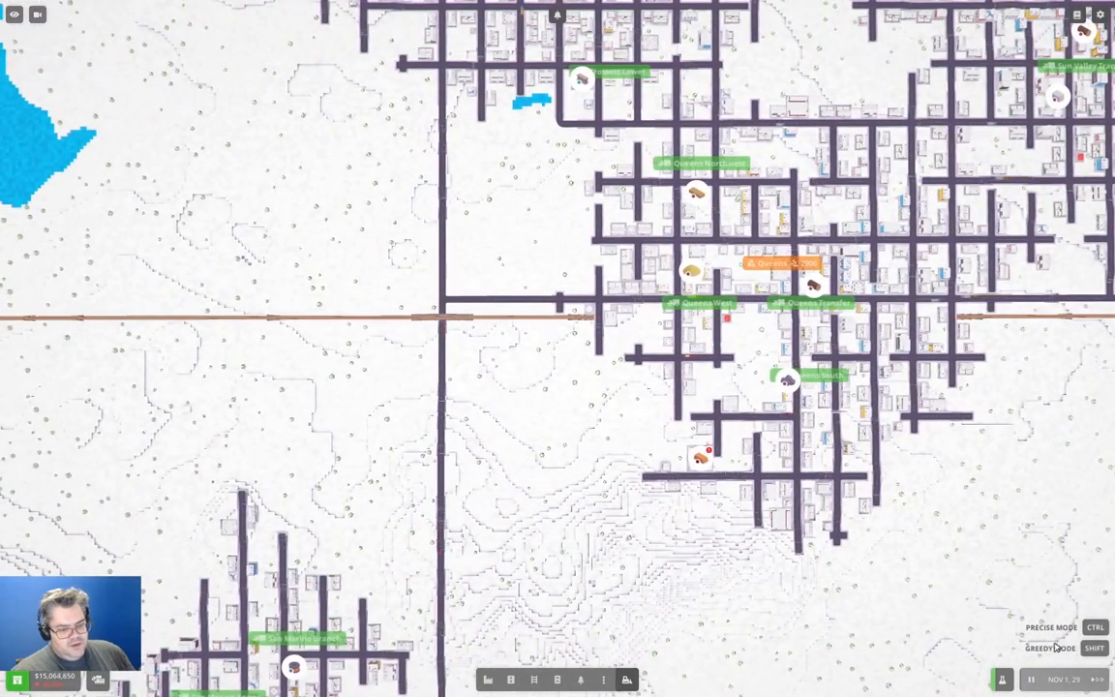
scroll(1034, 592, "down", 3)
left_click_drag(677, 387, 871, 193)
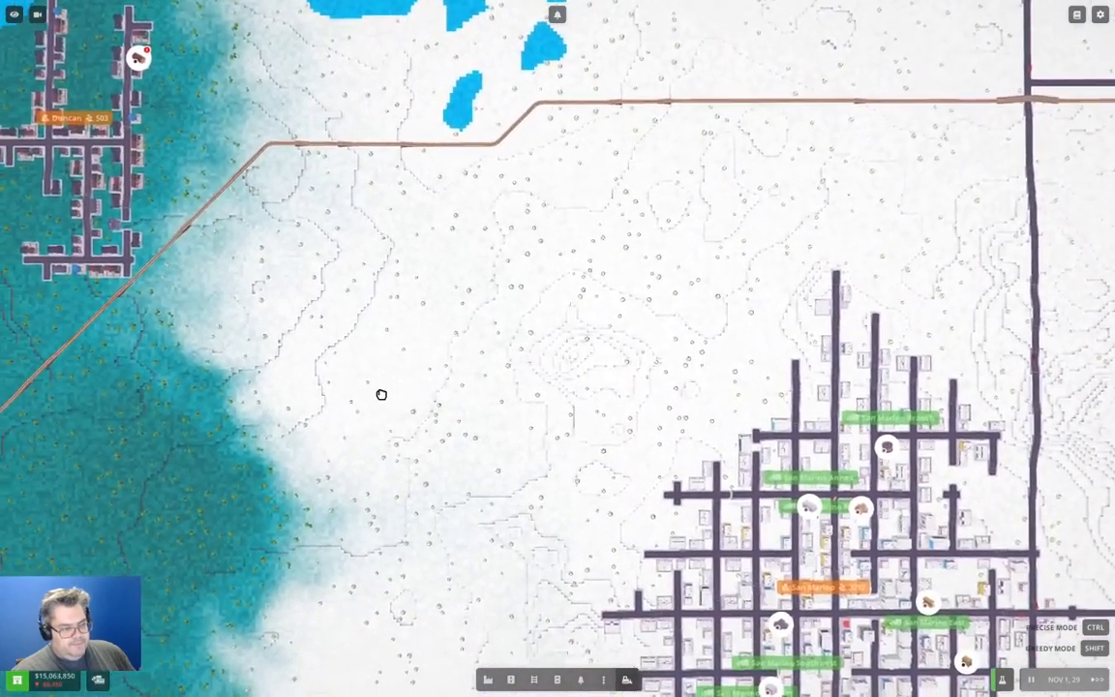
left_click_drag(319, 48, 581, 387)
left_click_drag(580, 291, 412, 605)
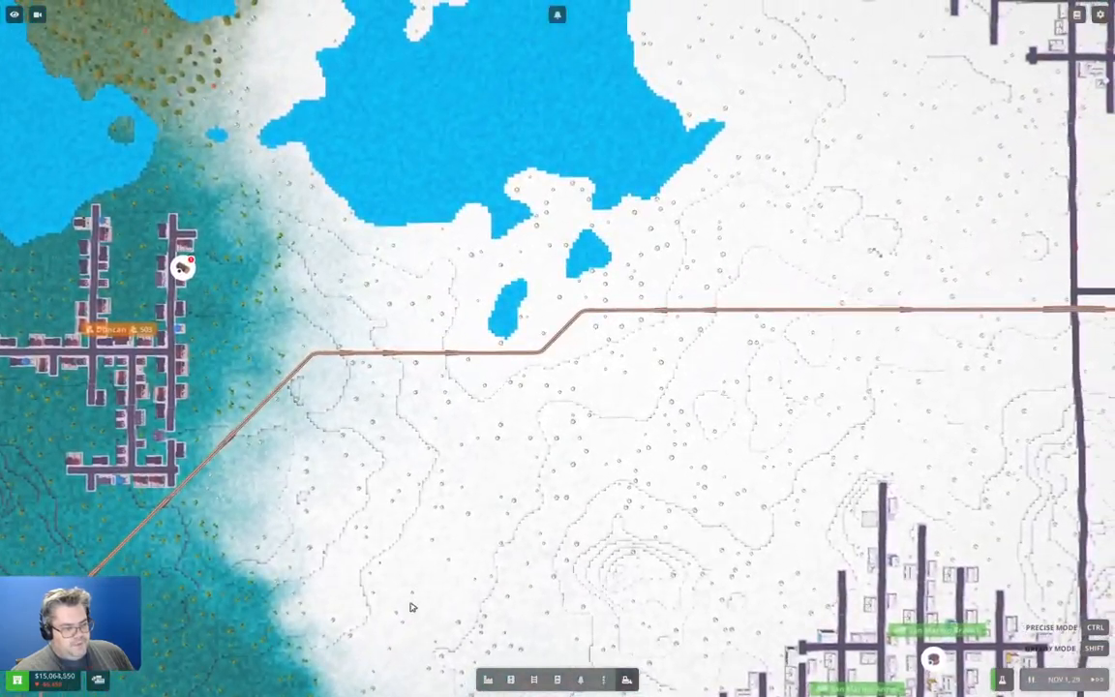
scroll(519, 426, "up", 3)
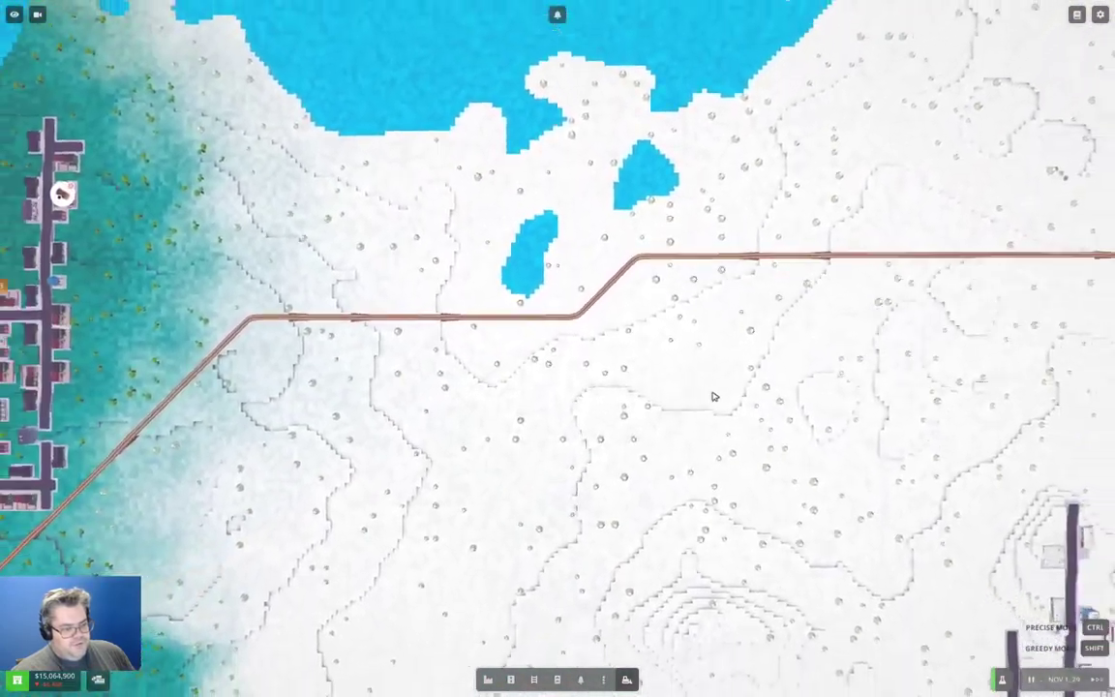
left_click_drag(871, 387, 290, 368)
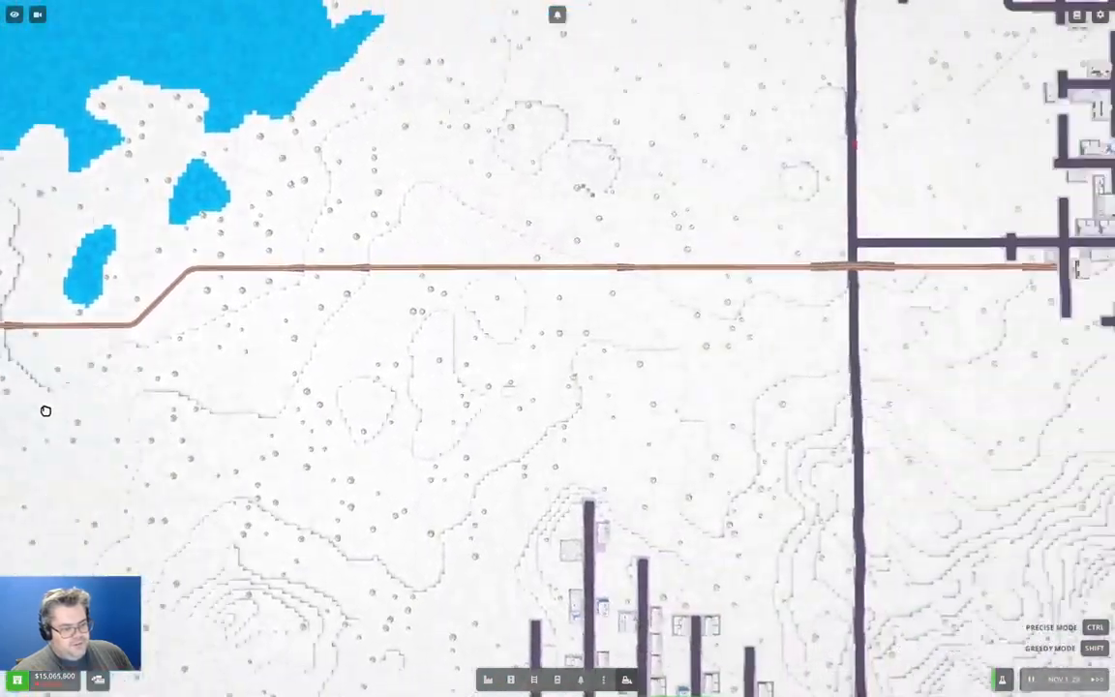
left_click_drag(581, 368, 145, 368)
mouse_move(290, 387)
left_mouse_down()
mouse_move(1005, 257)
mouse_move(1065, 290)
left_mouse_up()
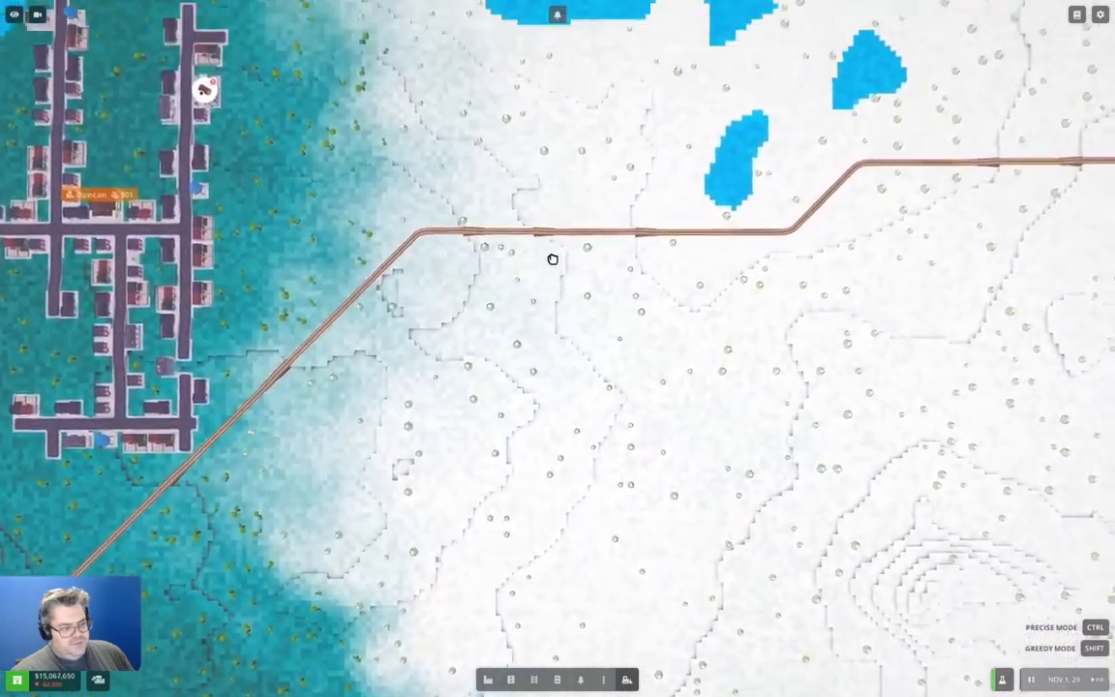
scroll(542, 261, "up", 2)
scroll(438, 422, "up", 2)
left_click_drag(281, 387, 542, 291)
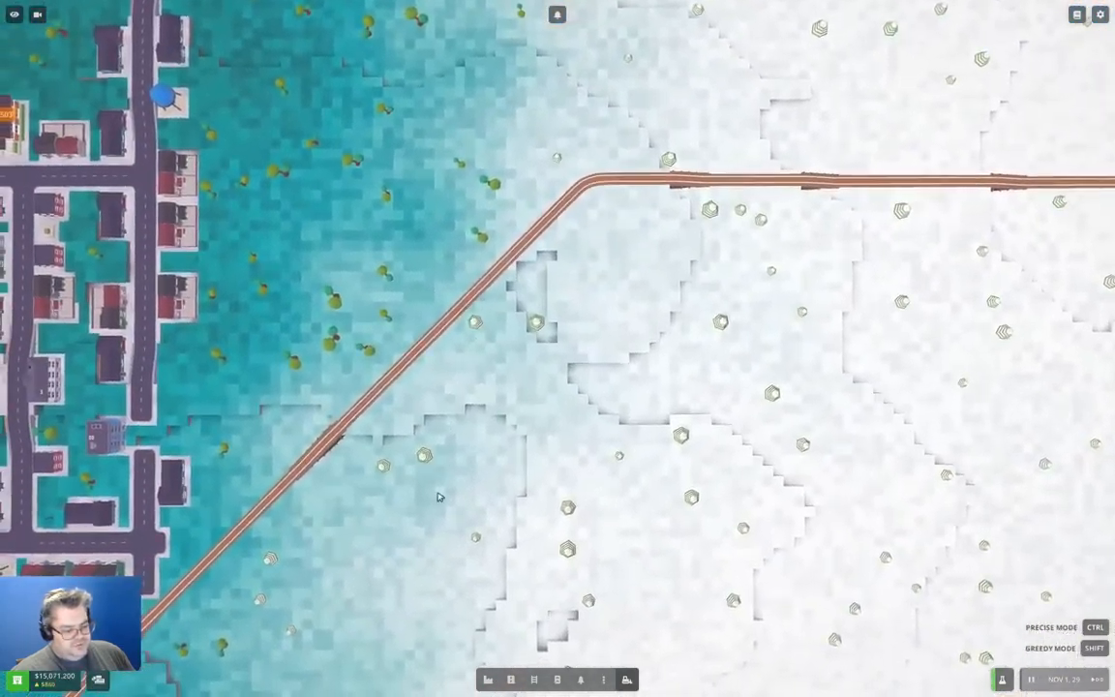
scroll(542, 290, "up", 2)
scroll(561, 387, "down", 3)
left_click_drag(677, 388, 484, 407)
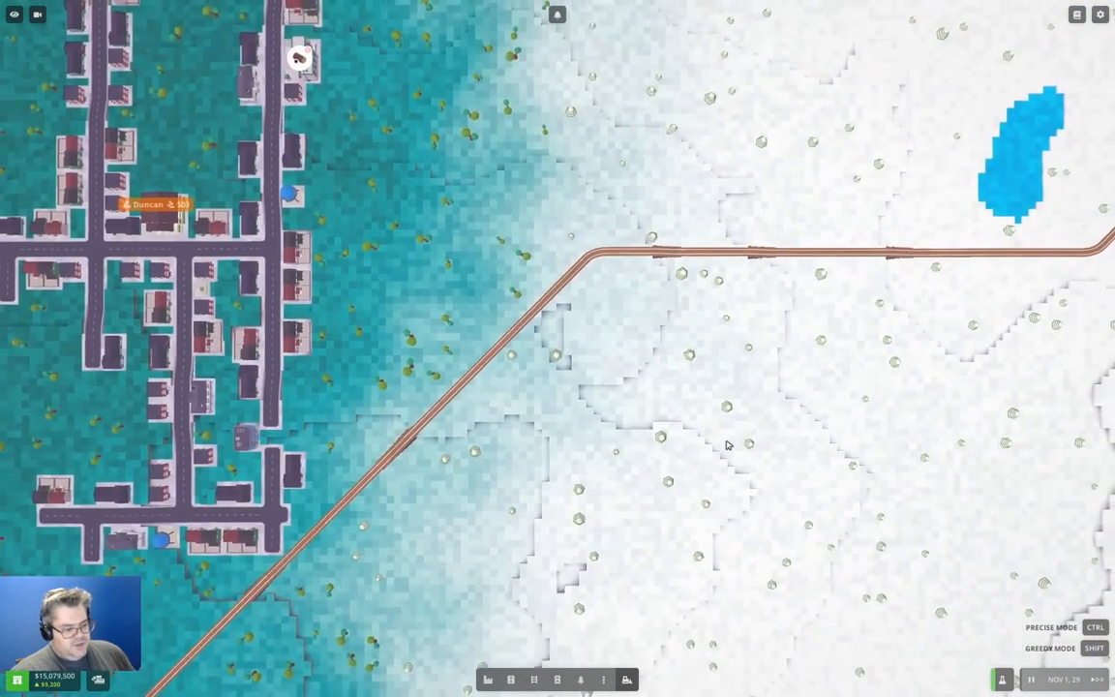
left_click_drag(774, 387, 291, 435)
left_click_drag(387, 484, 285, 489)
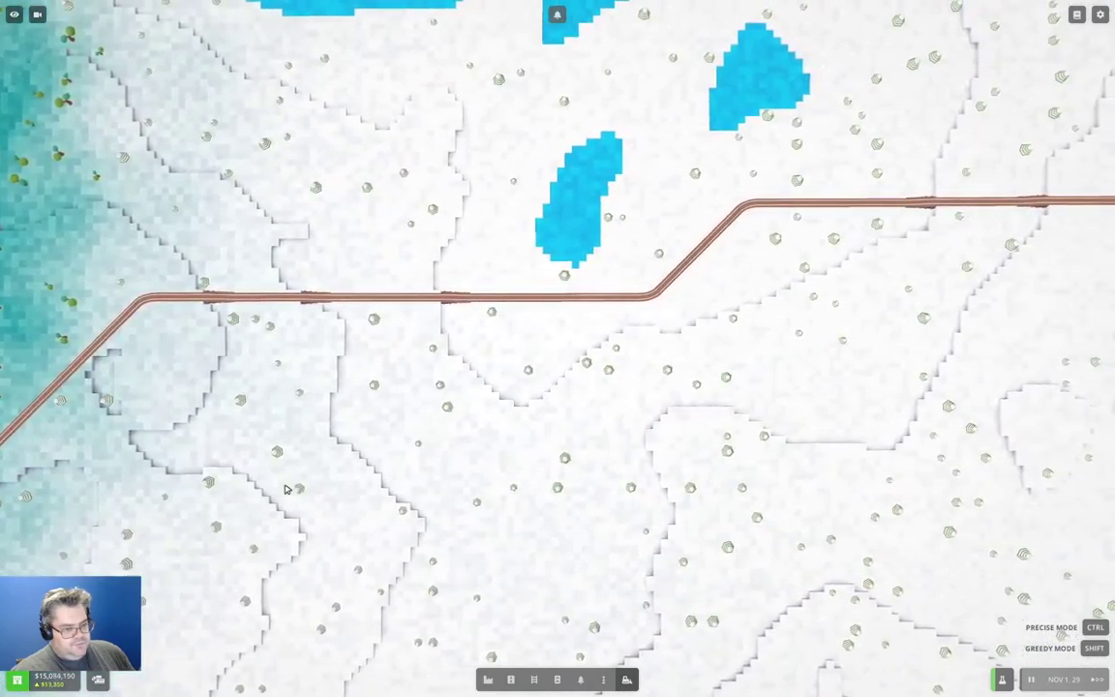
Select the Rails tool and centre the view on the straight main-line track below the small lake.
left_click(537, 683)
left_click(537, 652)
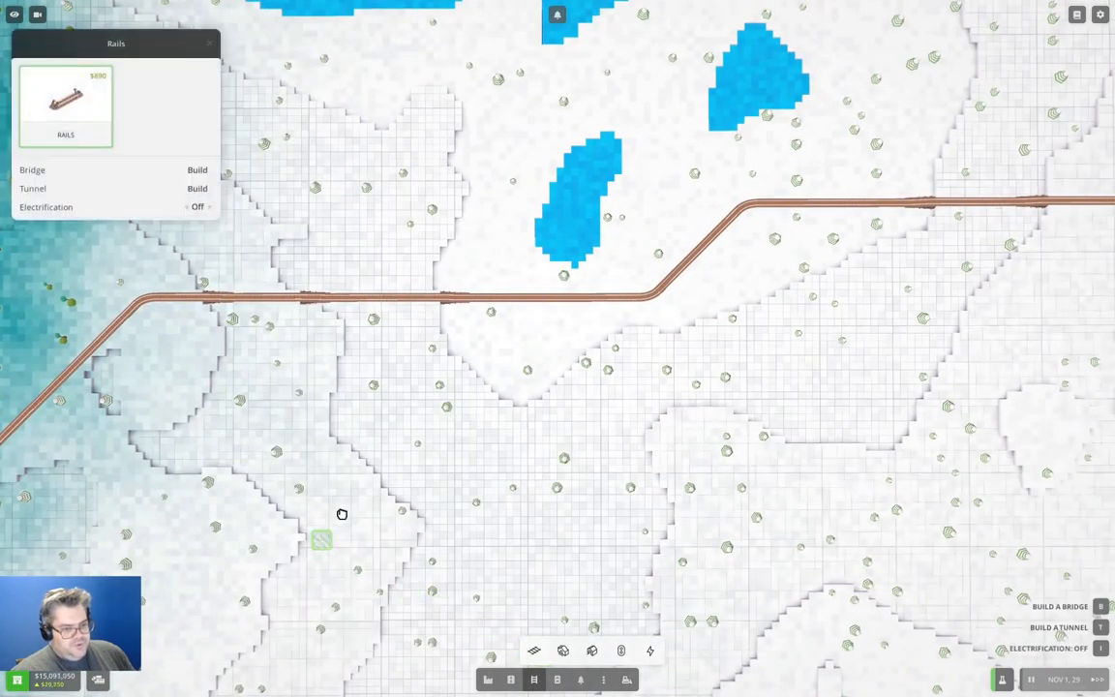
left_click_drag(291, 436, 581, 242)
left_click_drag(387, 435, 581, 290)
left_click_drag(387, 387, 794, 10)
scroll(581, 290, "down", 3)
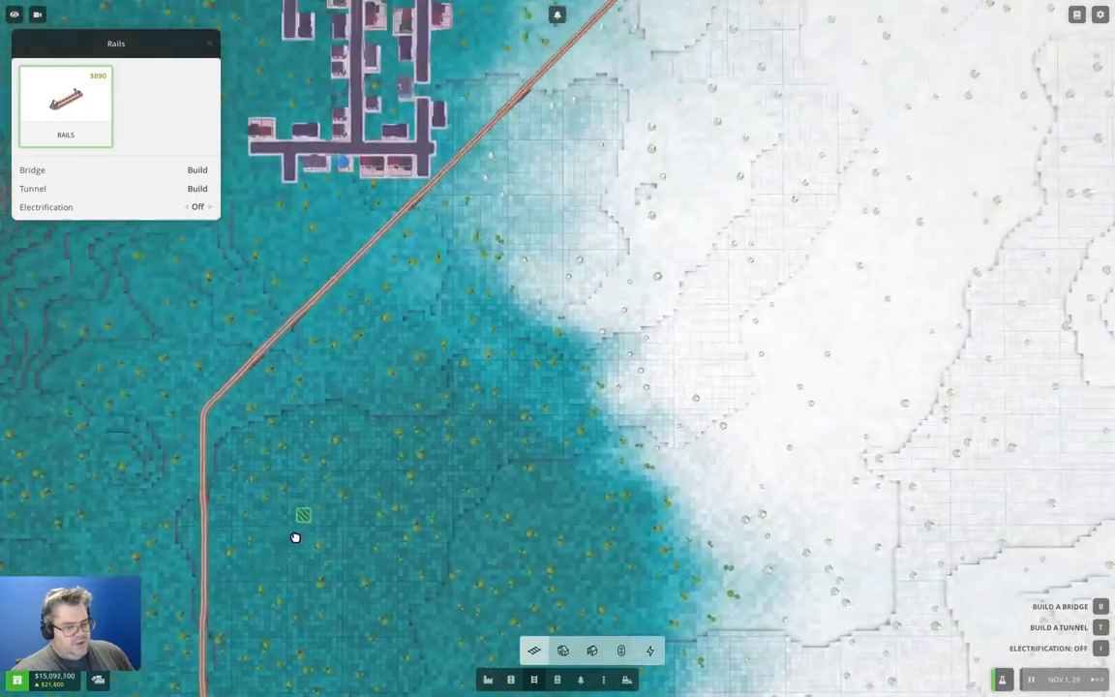
left_click_drag(677, 194, 387, 387)
scroll(465, 271, "up", 3)
scroll(503, 232, "up", 2)
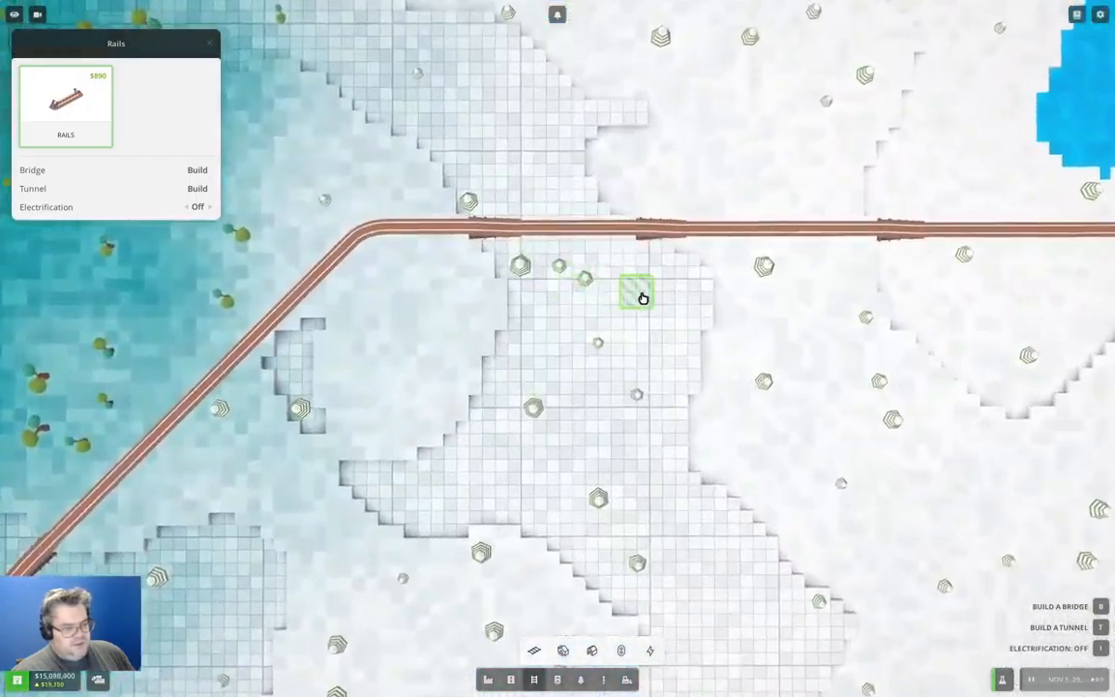
mouse_move(571, 287)
left_mouse_down()
mouse_move(367, 368)
mouse_move(445, 320)
left_mouse_up()
Lay a curved branch, a parallel track and a rejoining curve to form a passing loop beside the main line.
left_click(443, 313)
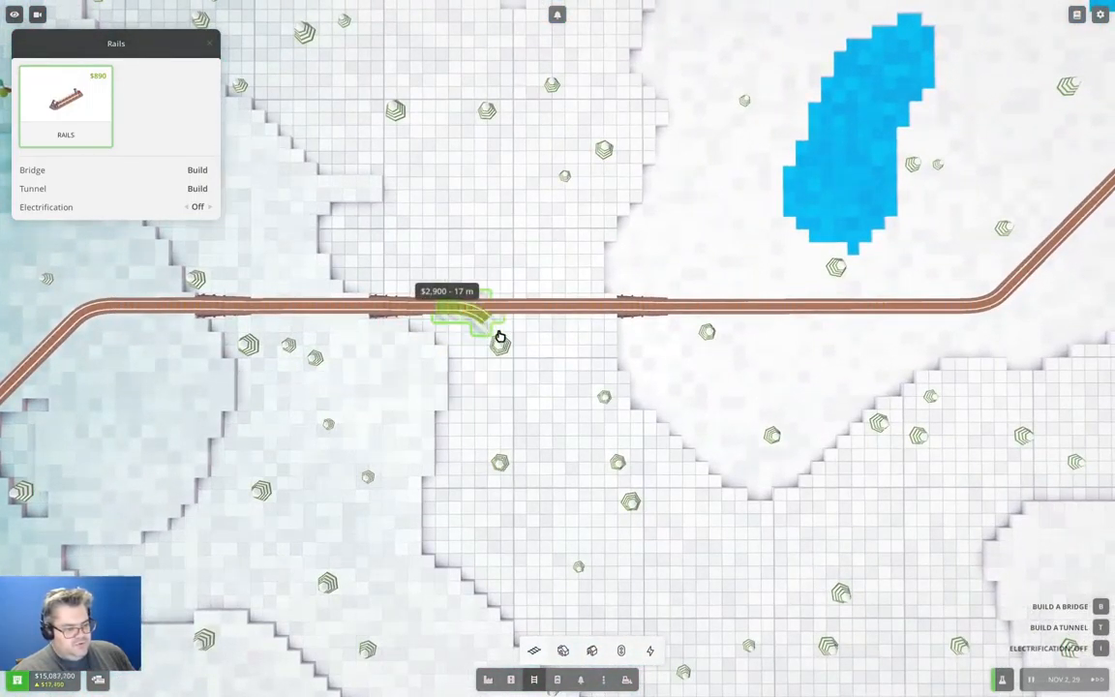
left_click(550, 333)
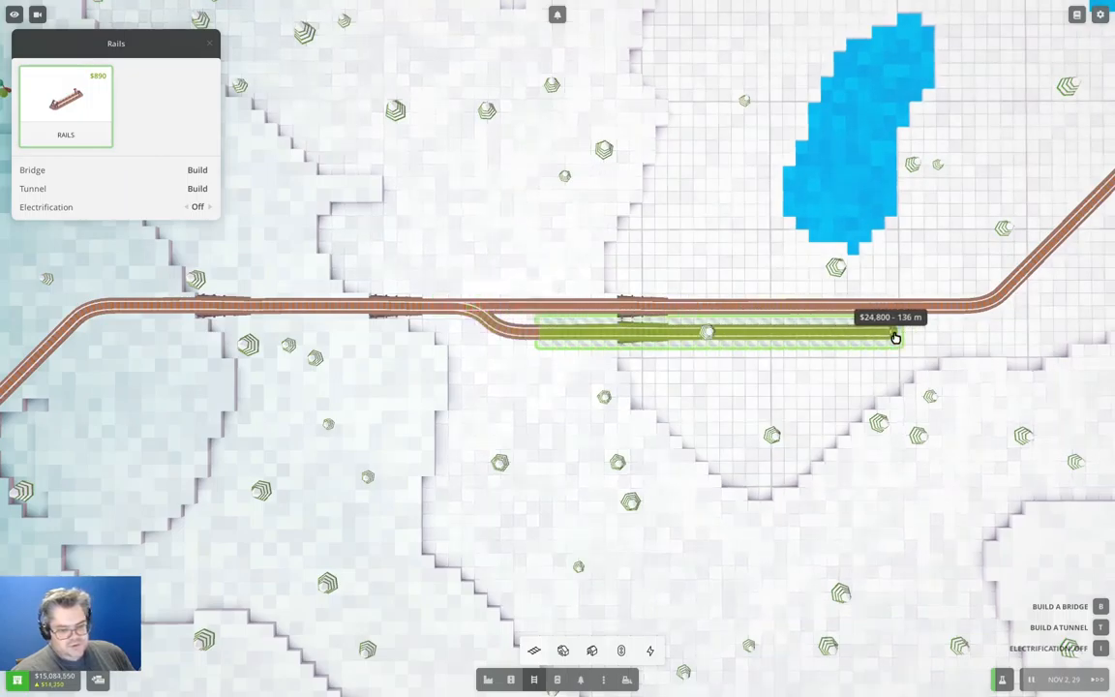
left_click(927, 341)
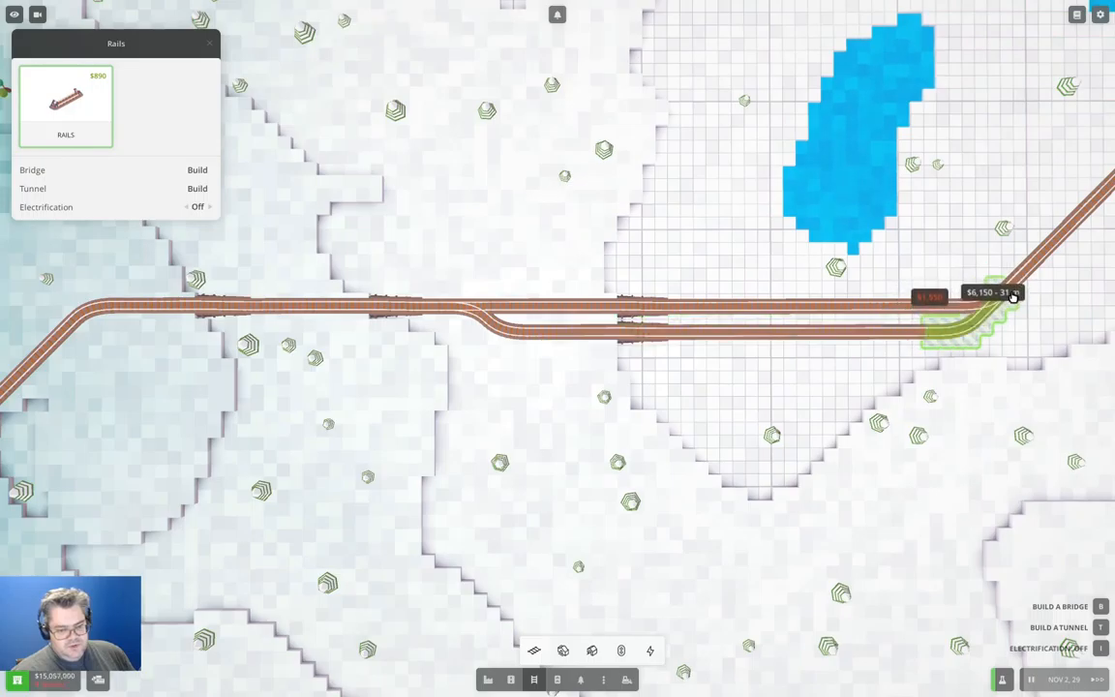
left_click(1016, 292)
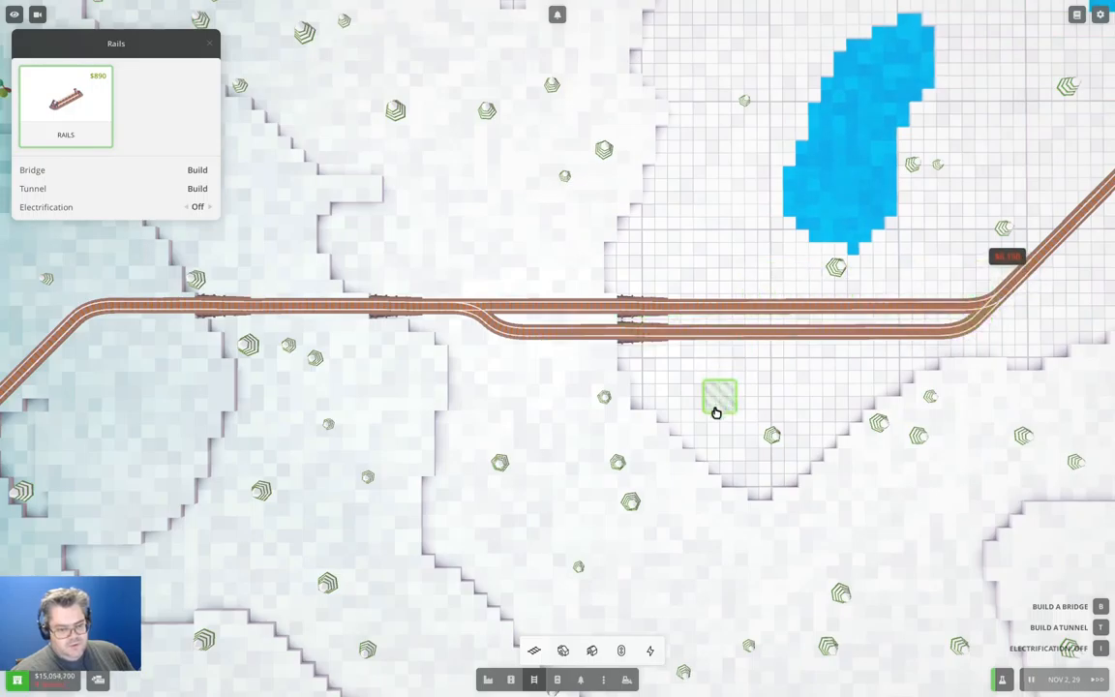
left_click(626, 650)
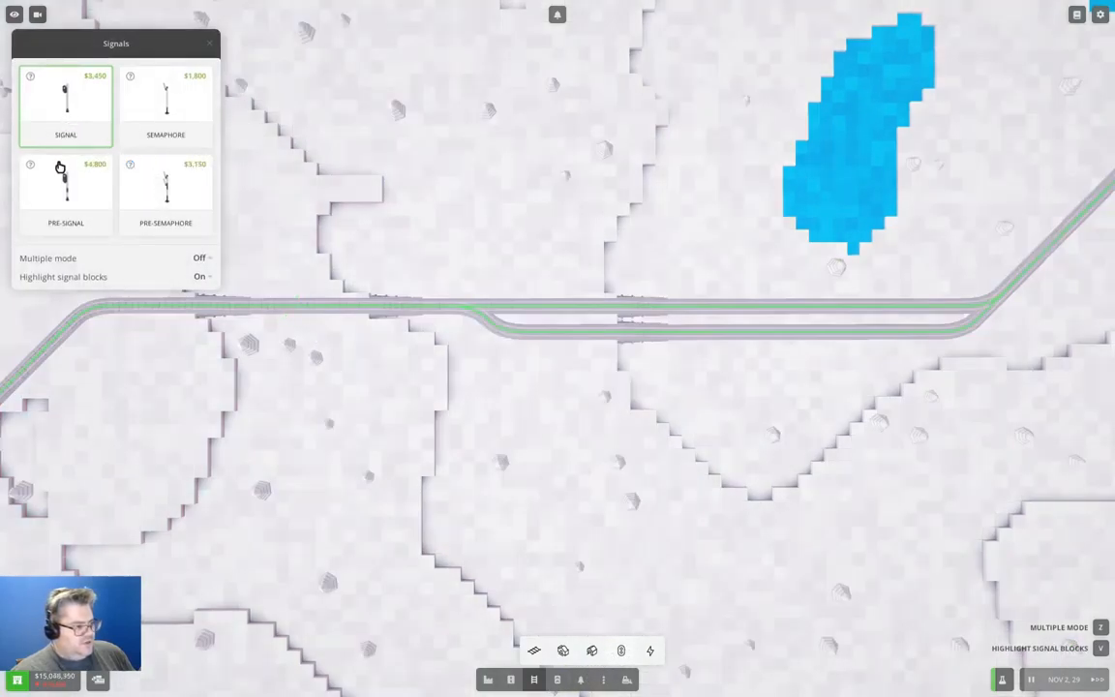
Try the pre-signal type on the passing track's east end and on the track to the west.
left_click(67, 195)
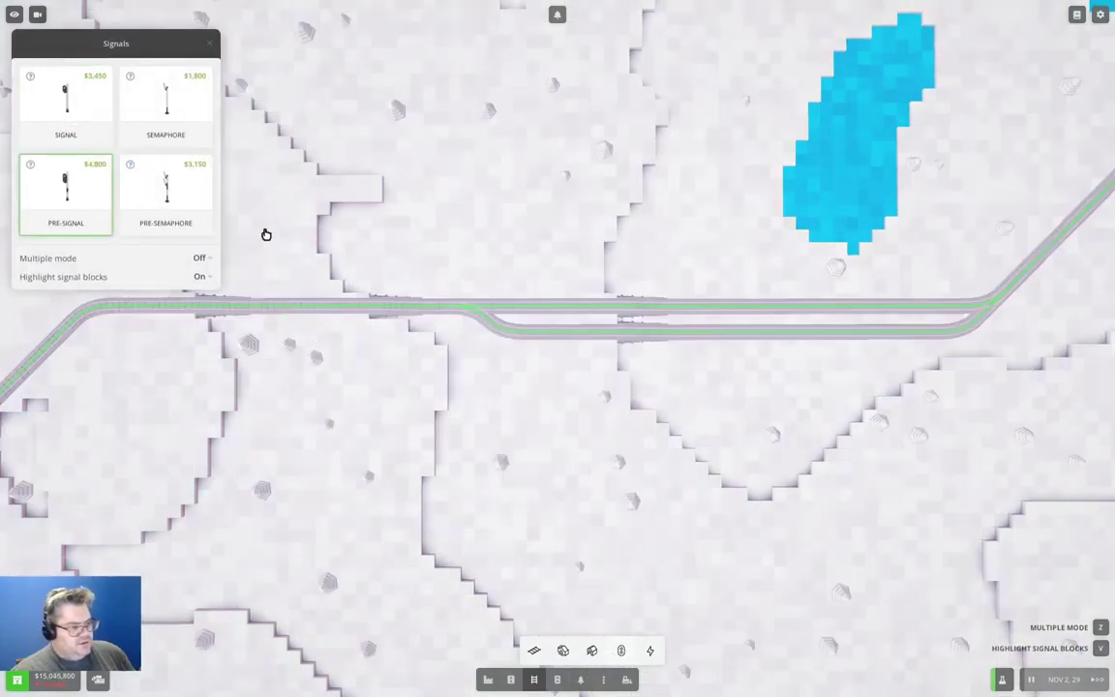
left_click(947, 343)
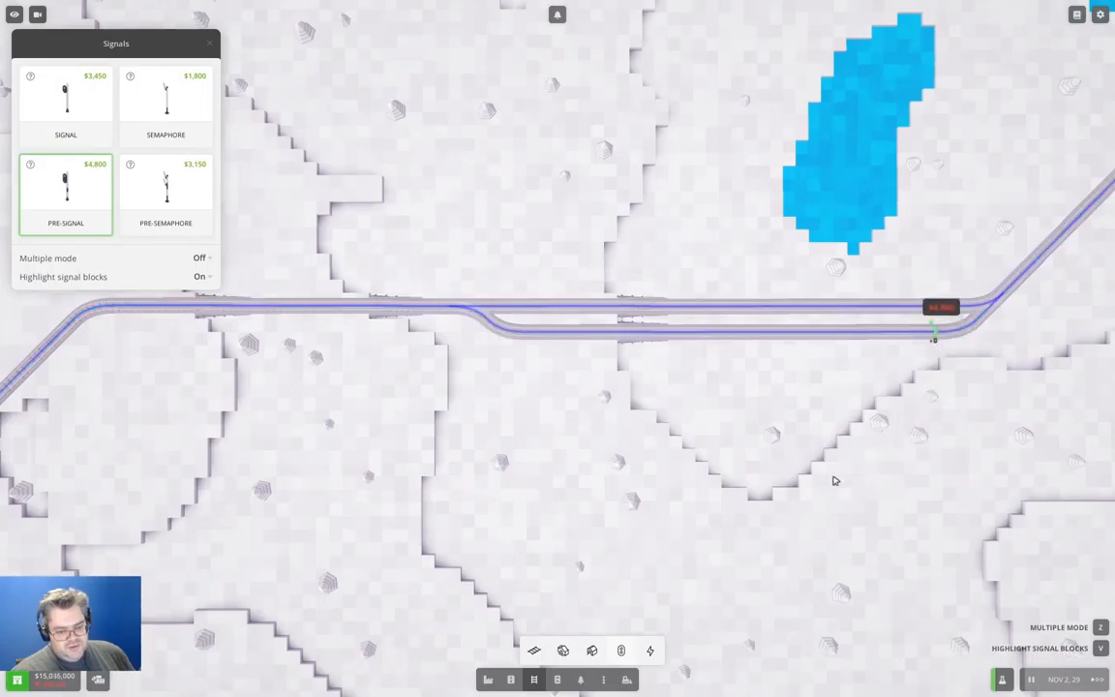
left_click(503, 293)
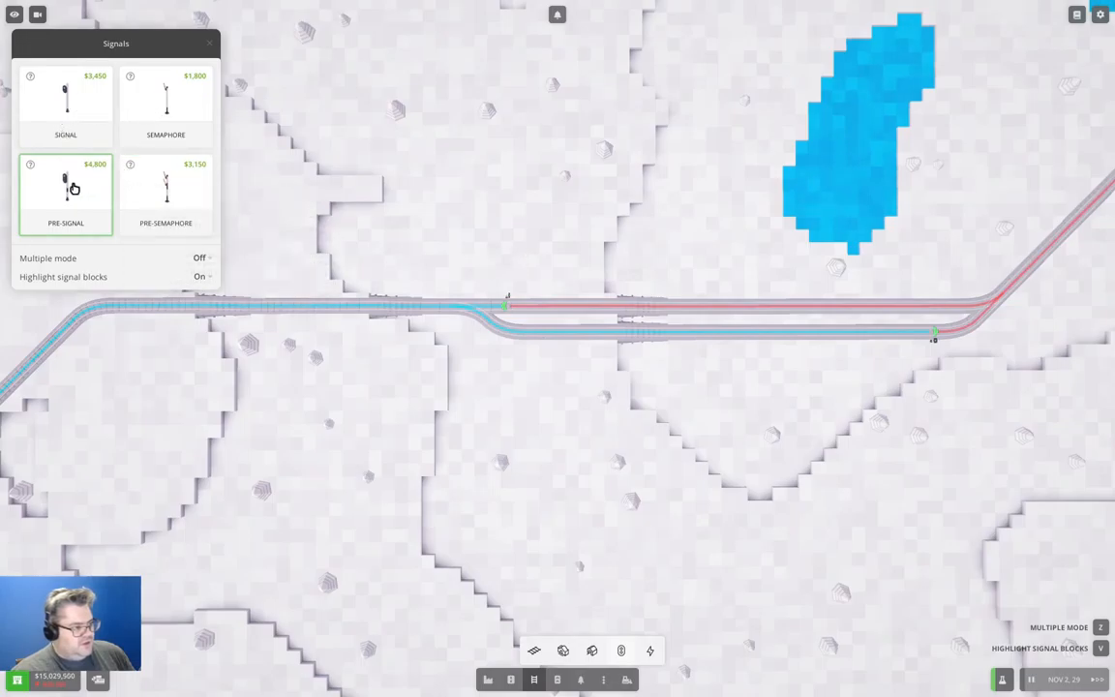
Place standard signals on the upper track's east end and the lower track's west end.
left_click(62, 112)
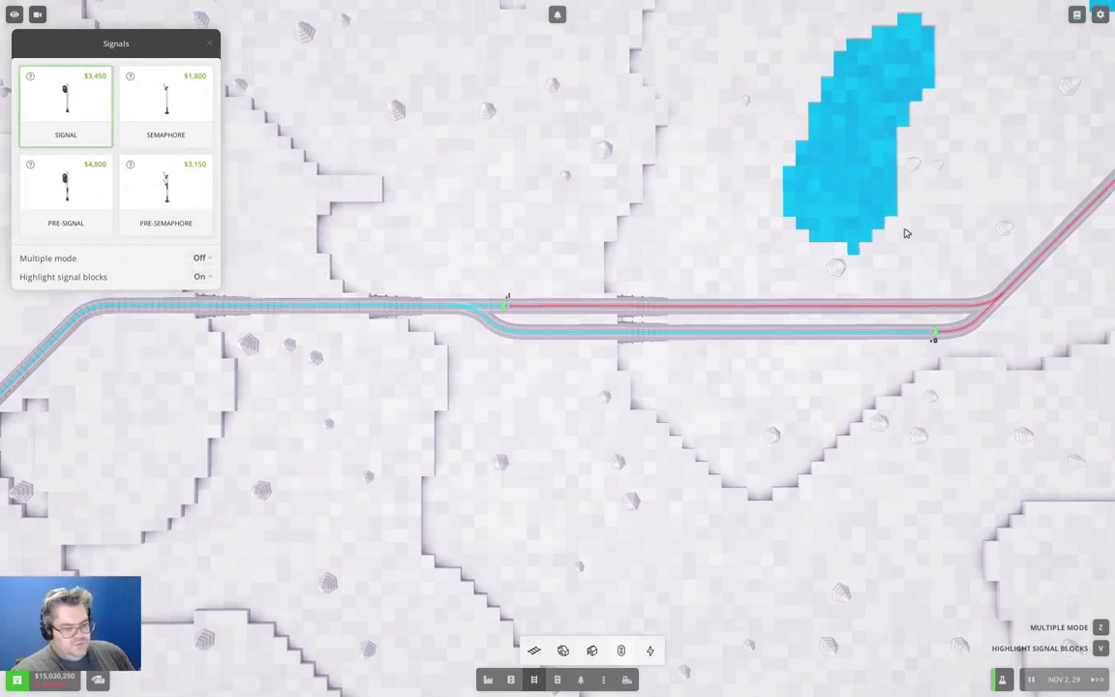
left_click(960, 302)
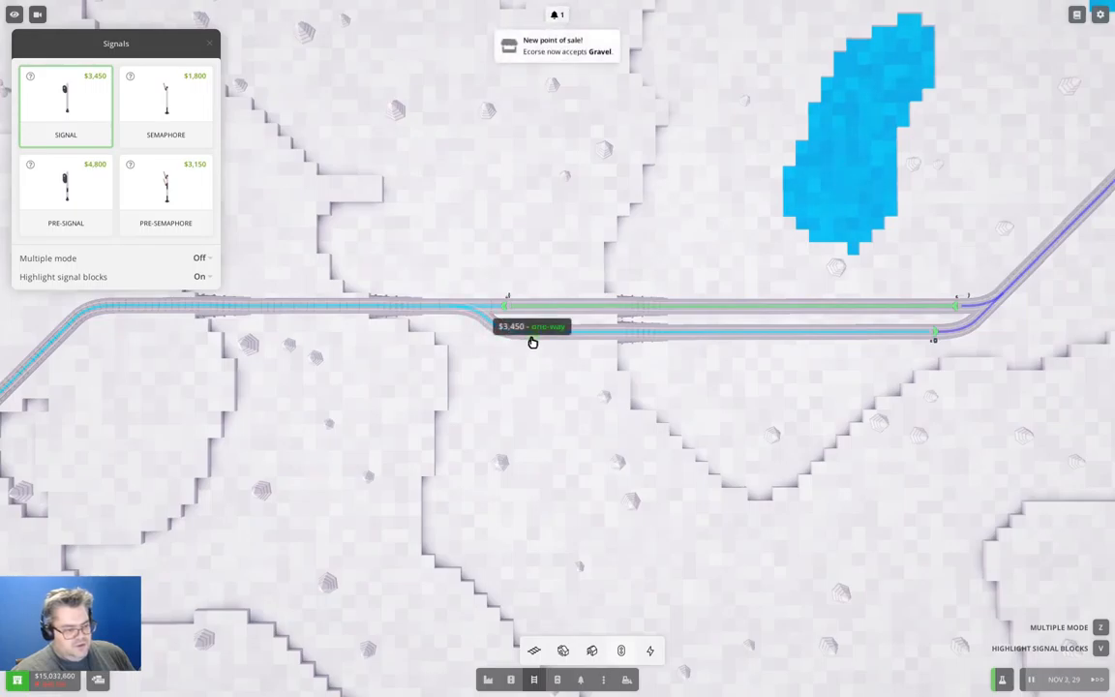
scroll(510, 337, "up", 3)
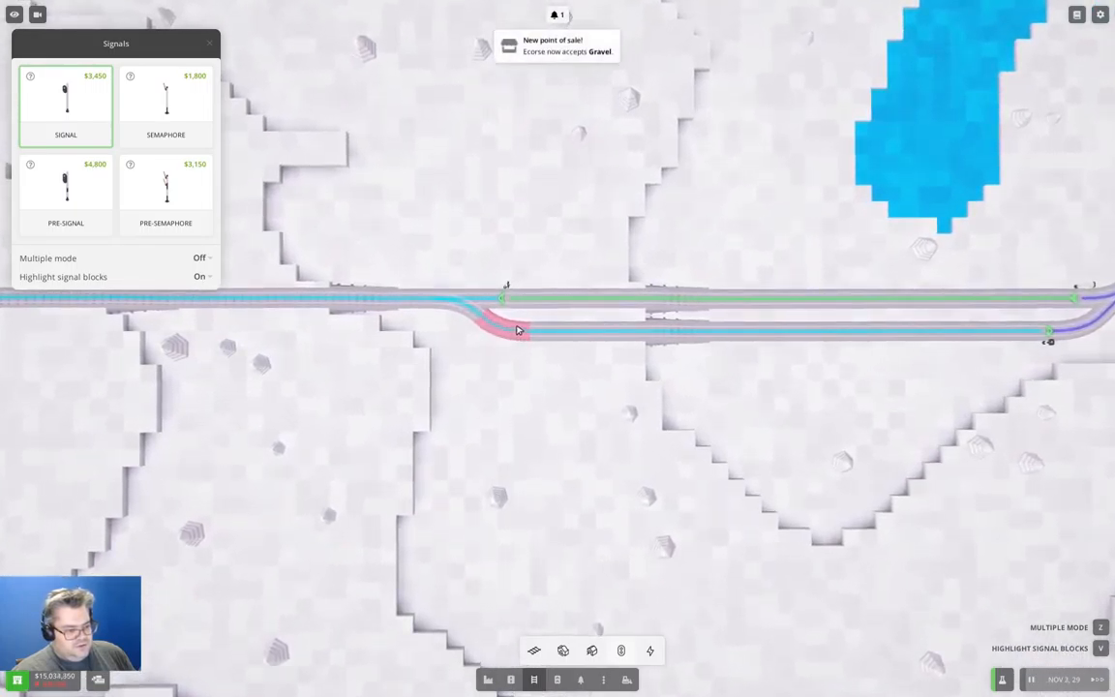
left_click(536, 343)
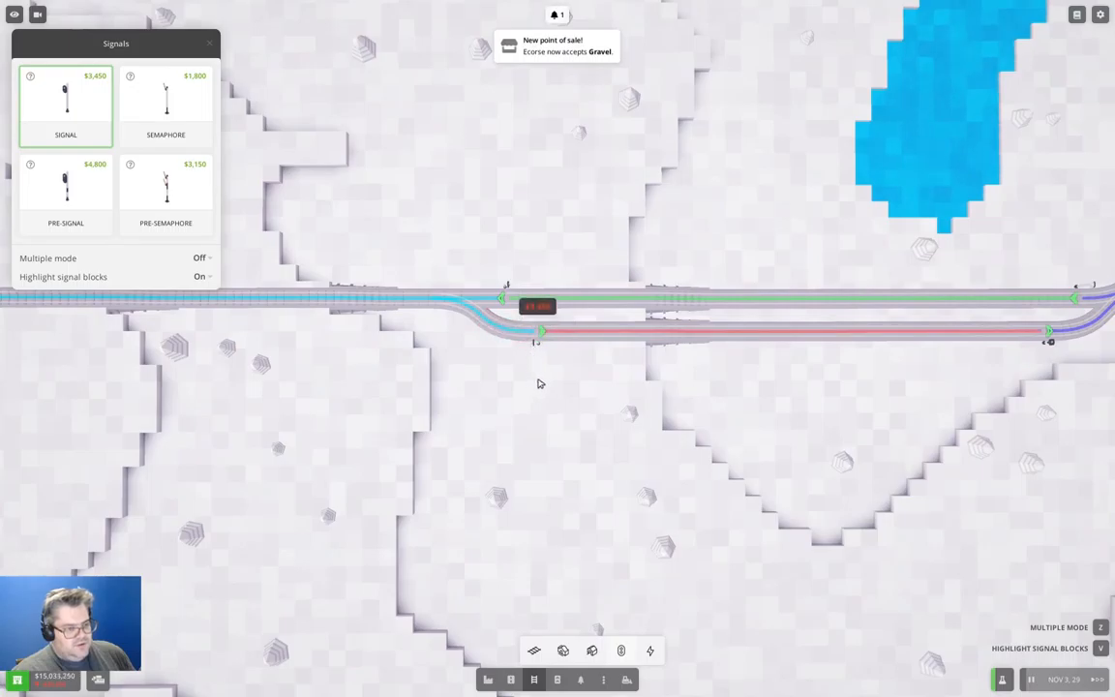
scroll(535, 343, "down", 3)
scroll(930, 366, "down", 2)
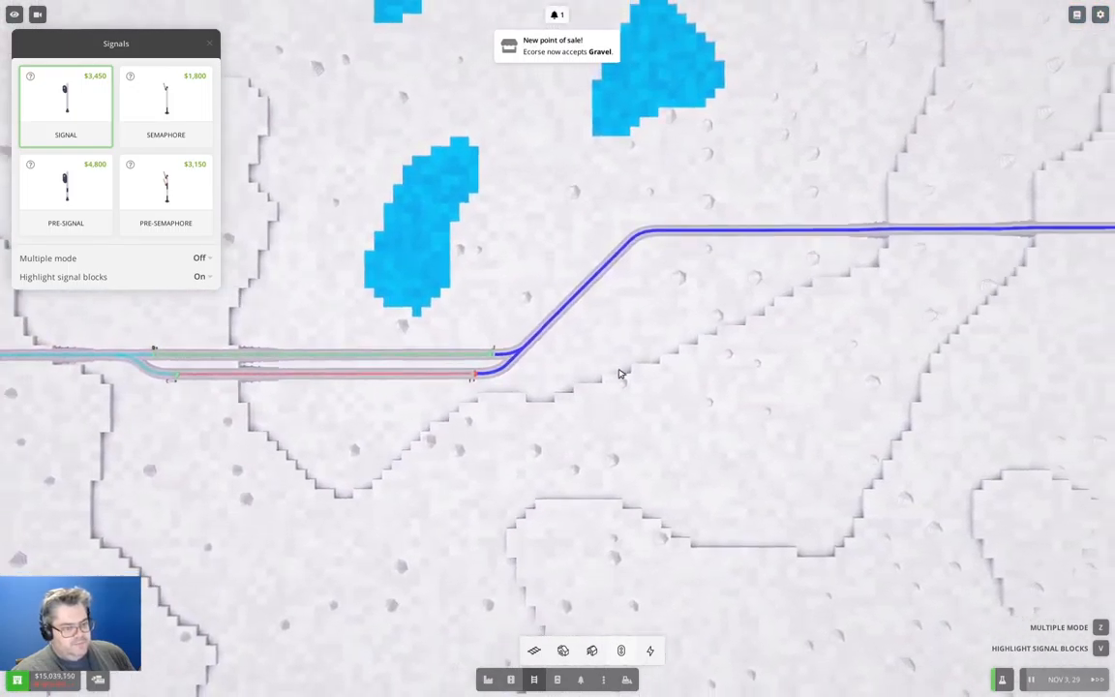
scroll(619, 377, "down", 2)
scroll(627, 403, "down", 2)
scroll(627, 403, "down", 3)
Look over the city, then return to the loop's western stretch, briefly pausing and resuming the game.
mouse_move(677, 387)
left_mouse_down()
mouse_move(290, 387)
mouse_move(775, 387)
left_mouse_up()
scroll(188, 377, "up", 4)
scroll(187, 376, "down", 3)
left_click_drag(290, 387, 677, 387)
scroll(793, 386, "up", 3)
scroll(793, 386, "down", 3)
left_click_drag(387, 388, 774, 387)
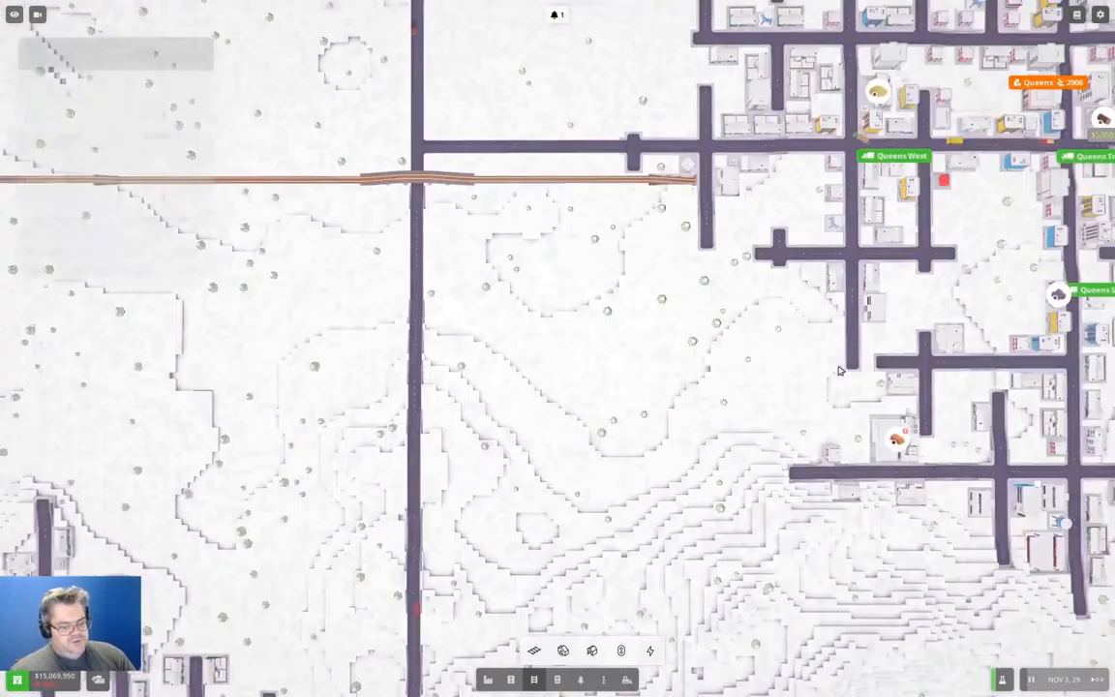
scroll(871, 387, "up", 2)
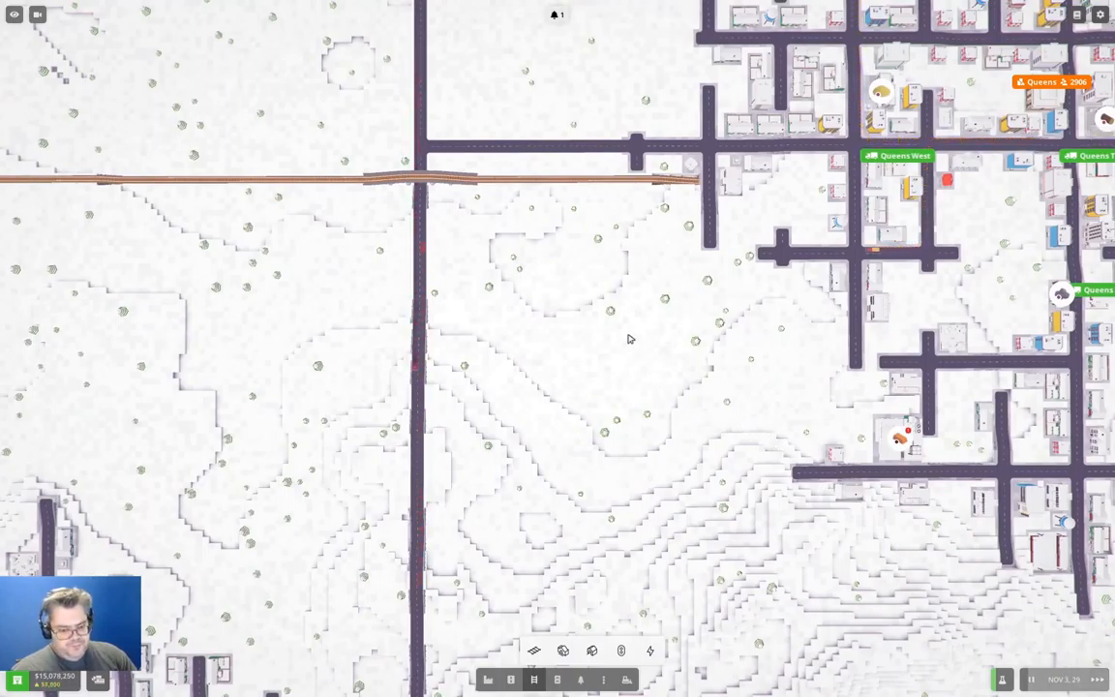
left_click_drag(290, 339, 781, 467)
left_click_drag(387, 387, 834, 422)
mouse_move(291, 387)
left_mouse_down()
mouse_move(888, 356)
mouse_move(619, 390)
left_mouse_up()
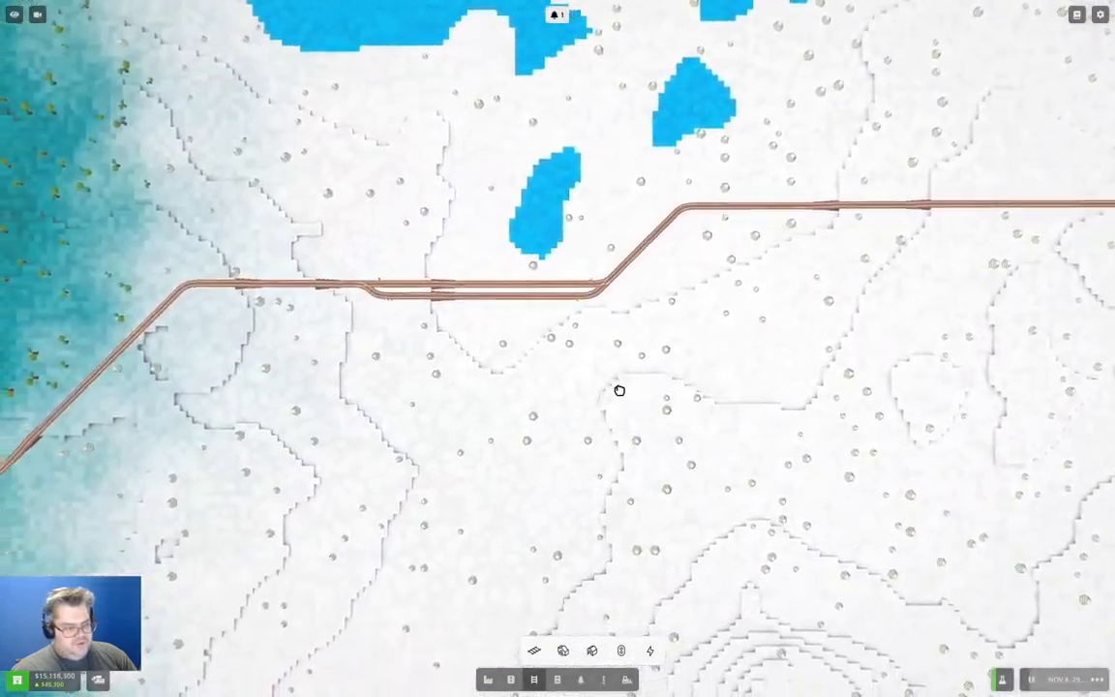
scroll(619, 390, "up", 2)
scroll(620, 390, "up", 2)
scroll(620, 390, "up", 2)
scroll(614, 389, "up", 2)
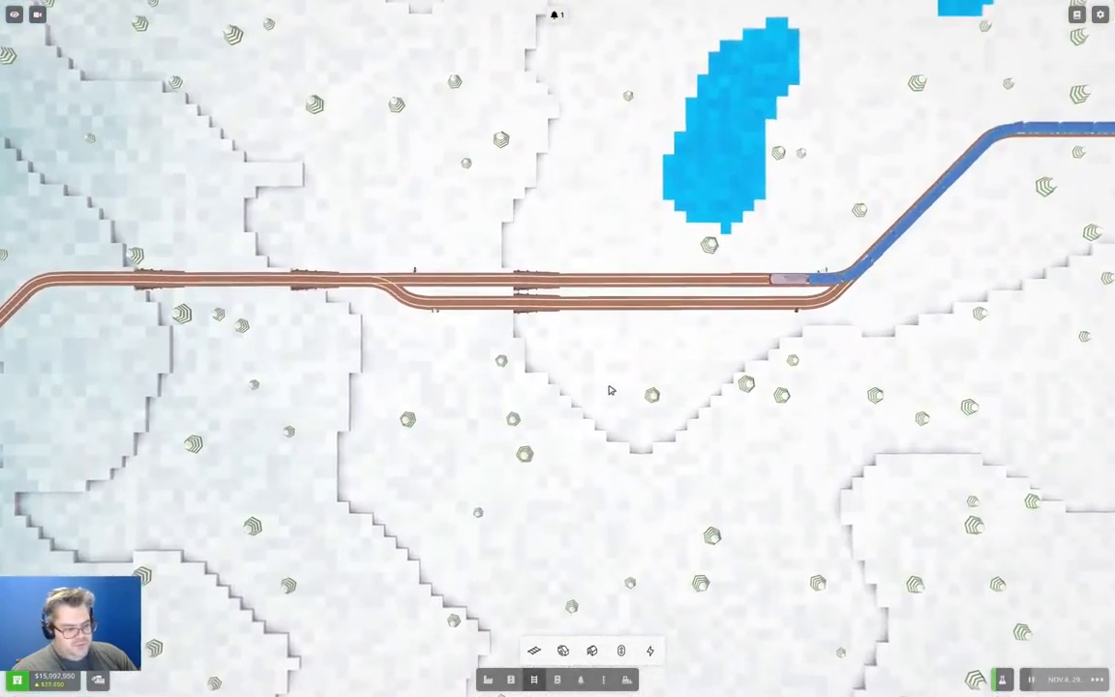
key("space")
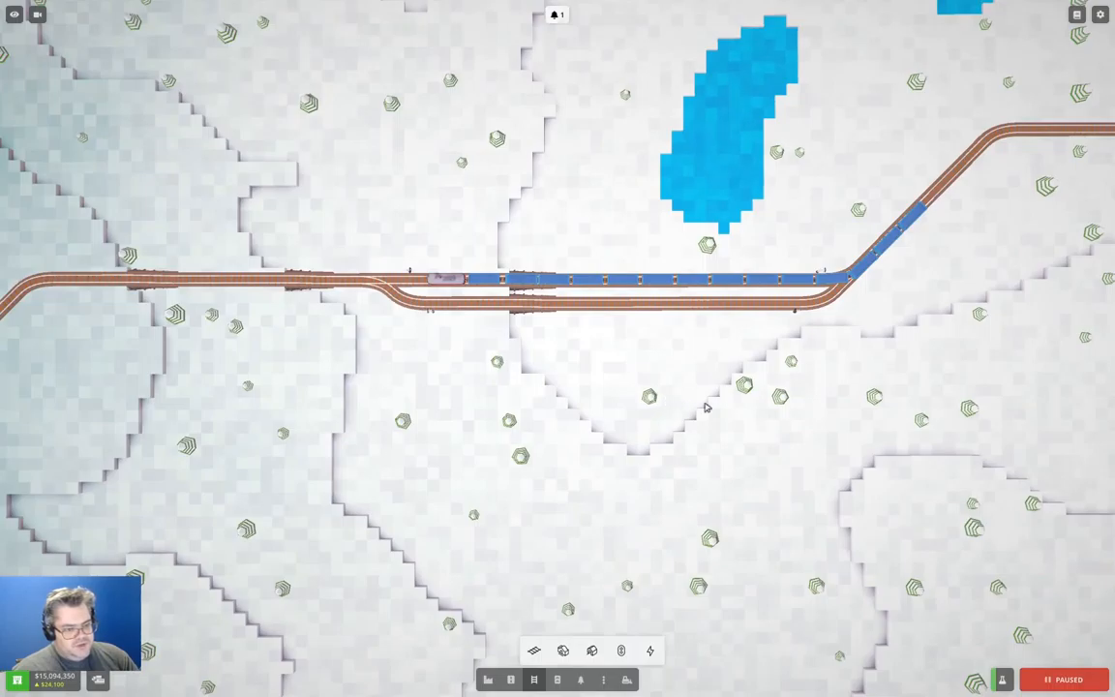
left_click(1052, 681)
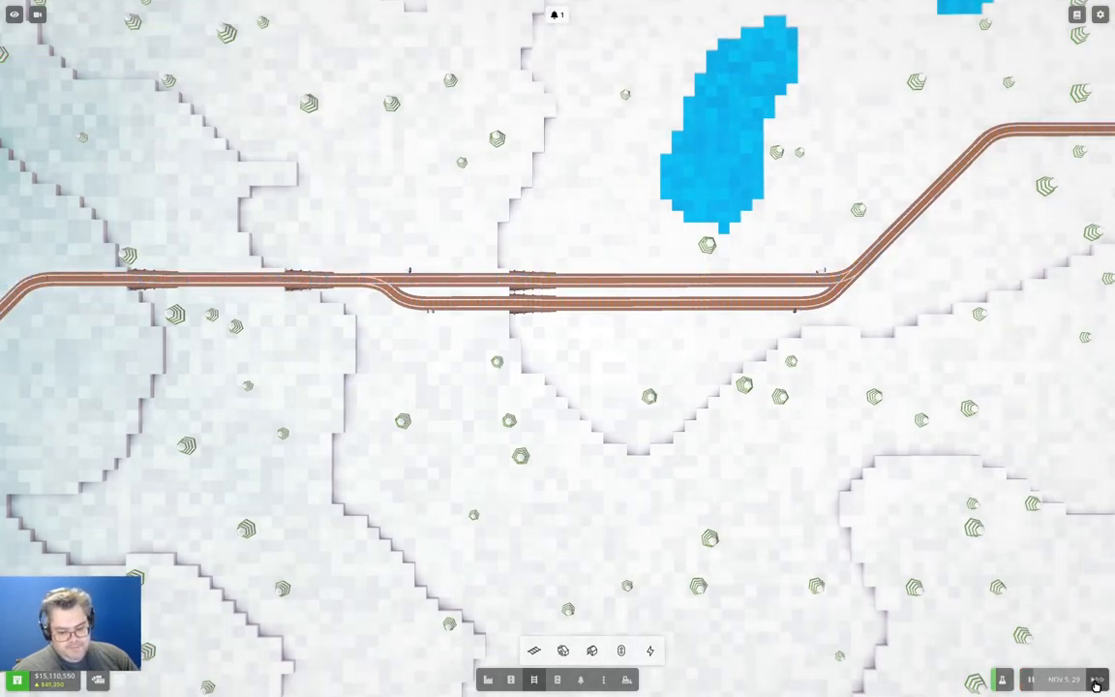
key("a")
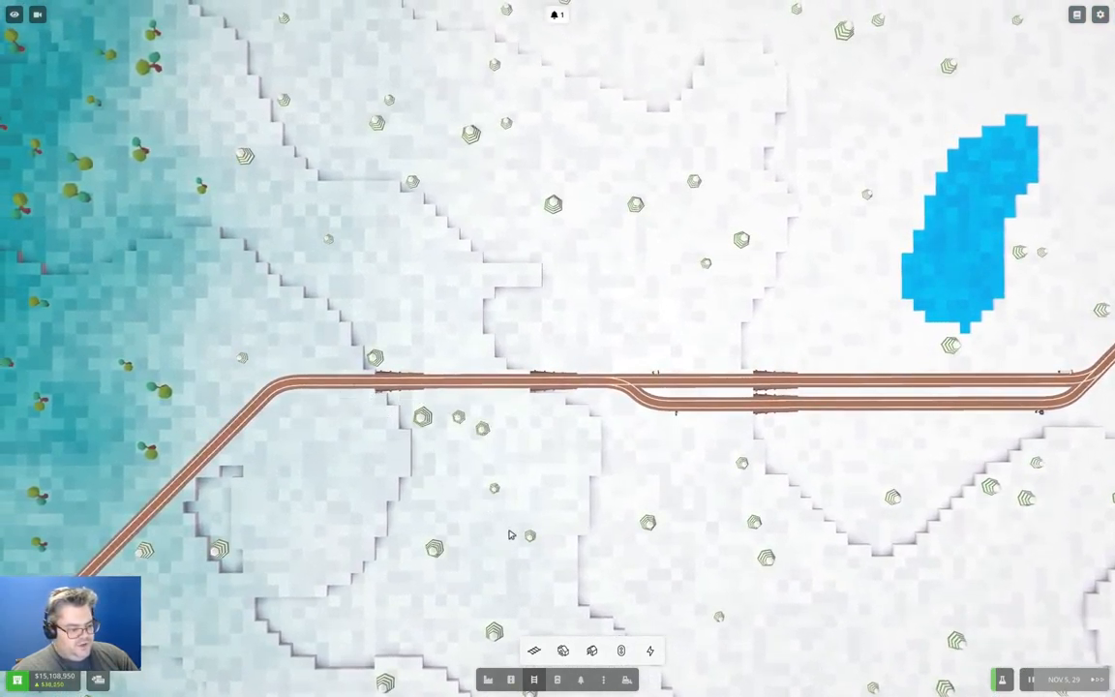
Lay a new track parallel to the main line westward from the curve toward the old loop entrance.
left_click(533, 650)
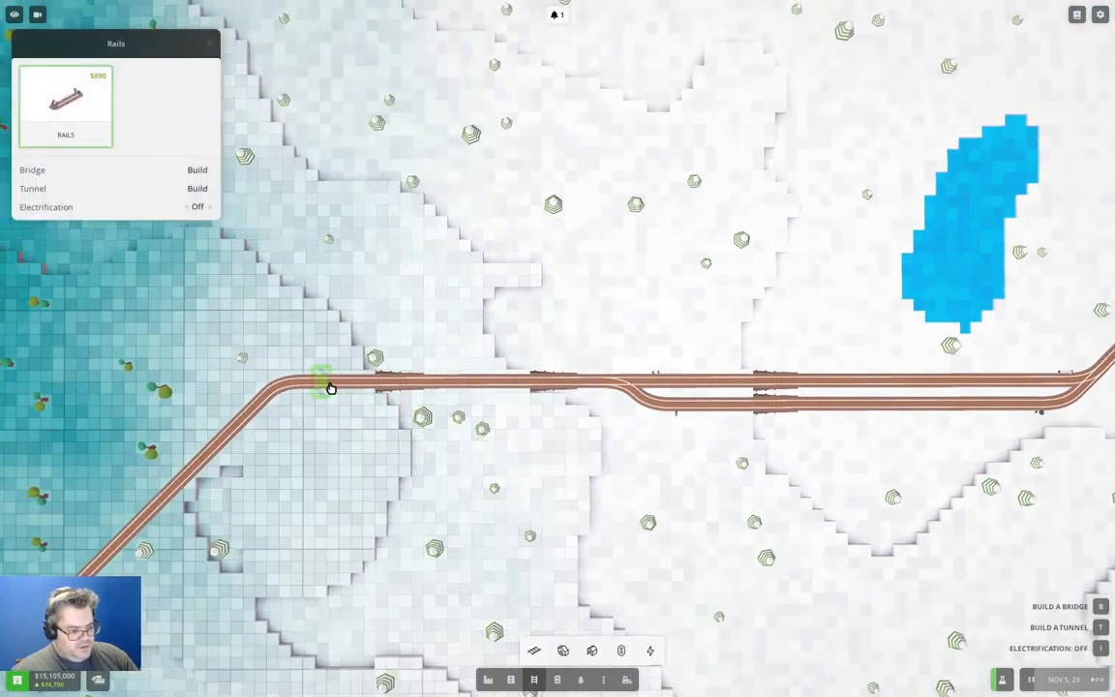
left_click(252, 423)
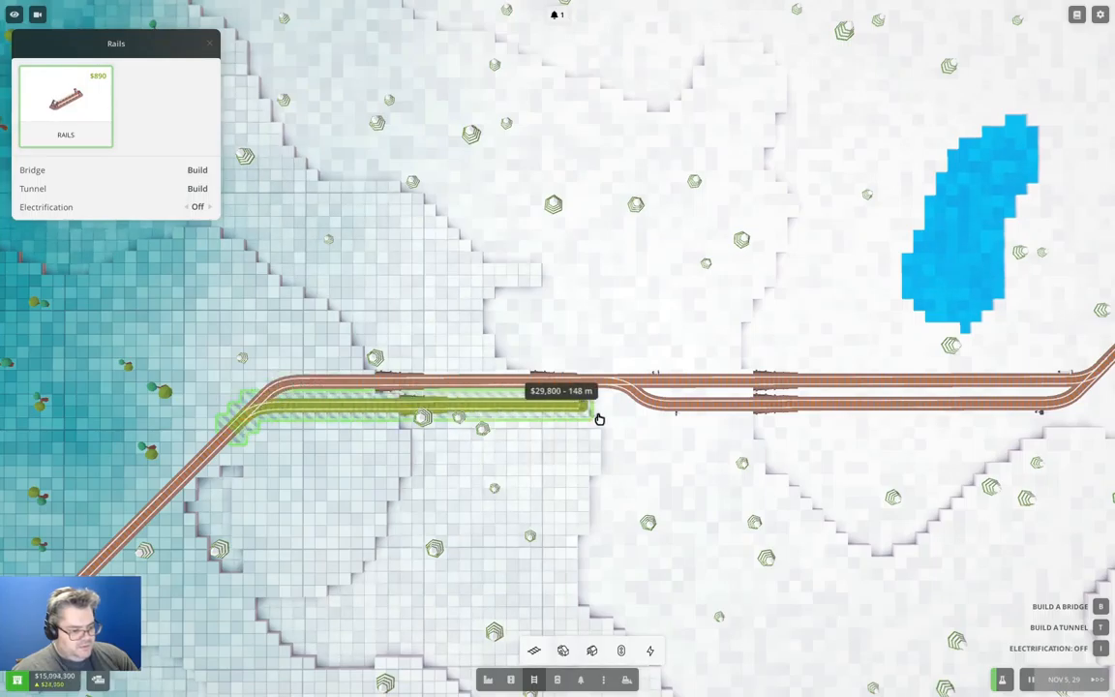
left_click(460, 406)
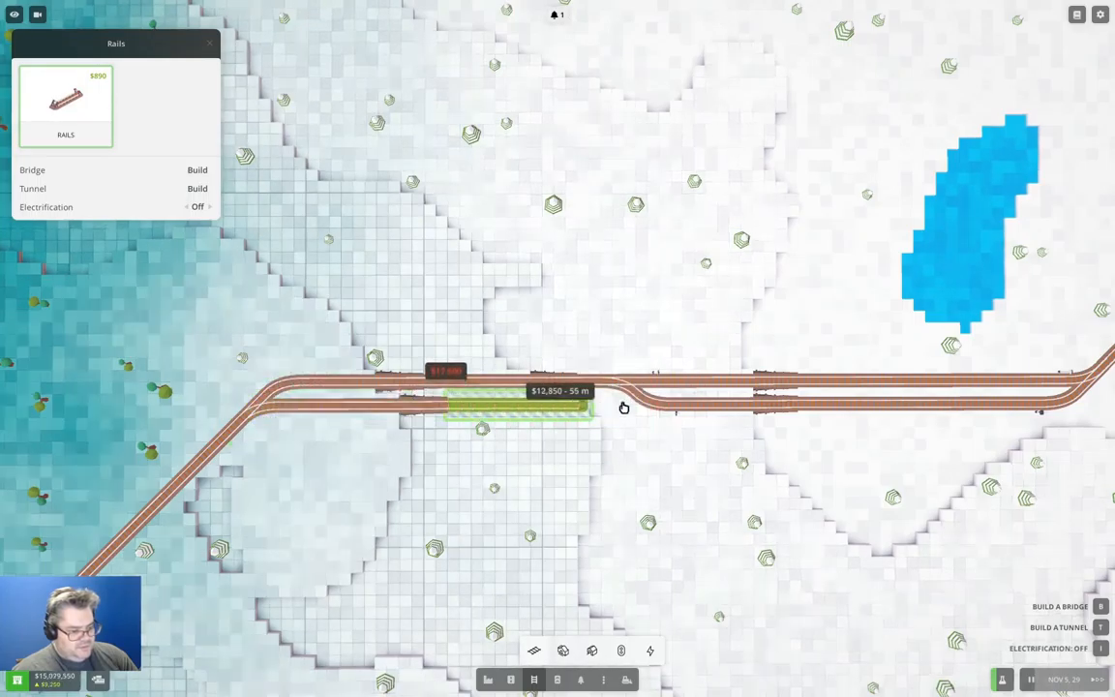
scroll(661, 413, "up", 1)
scroll(661, 413, "up", 1)
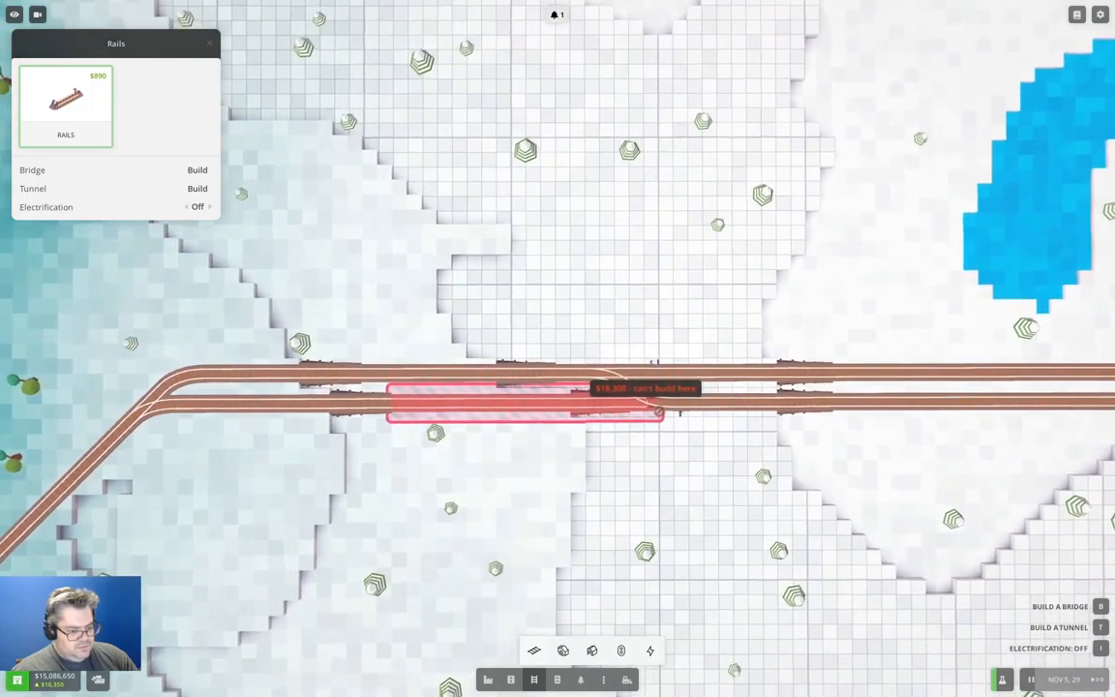
right_click(661, 413)
left_click(638, 387)
scroll(656, 409, "up", 1)
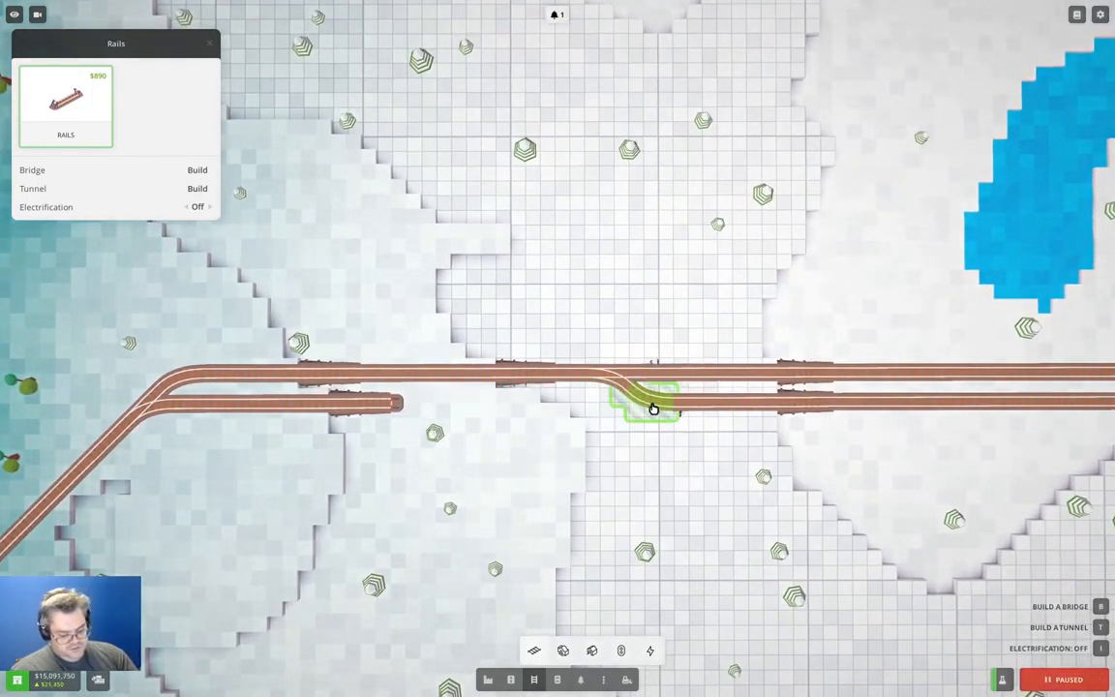
Bulldoze the old curved loop entrance and lay track joining the two loose lower track ends.
key("b")
left_click_drag(619, 402, 765, 403)
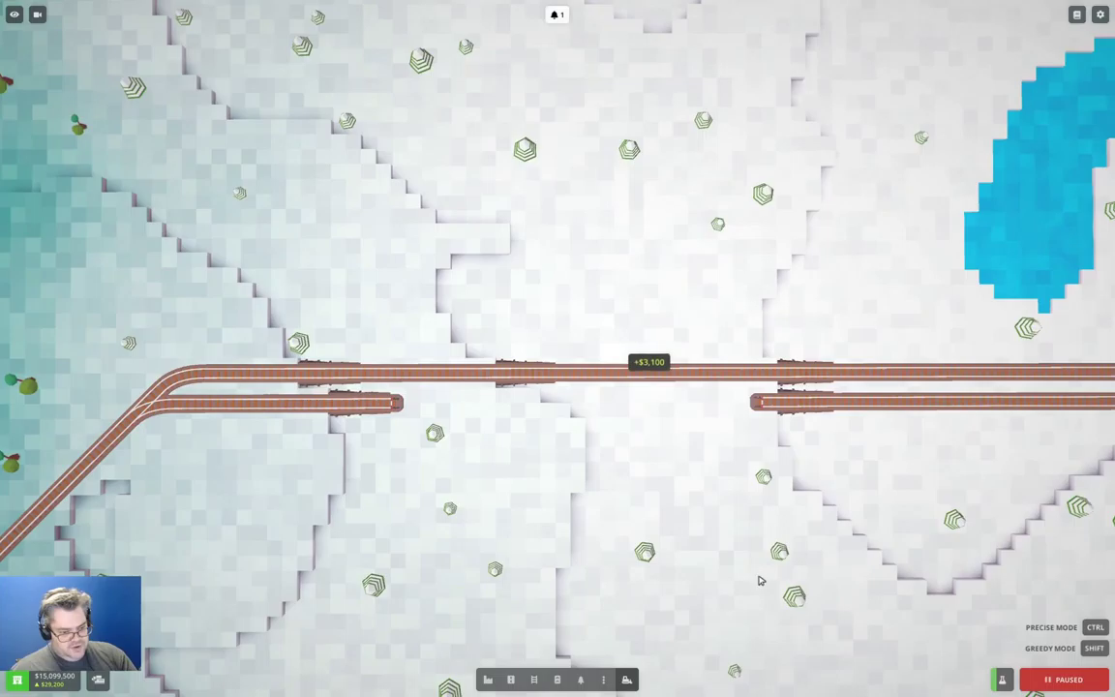
left_click(534, 681)
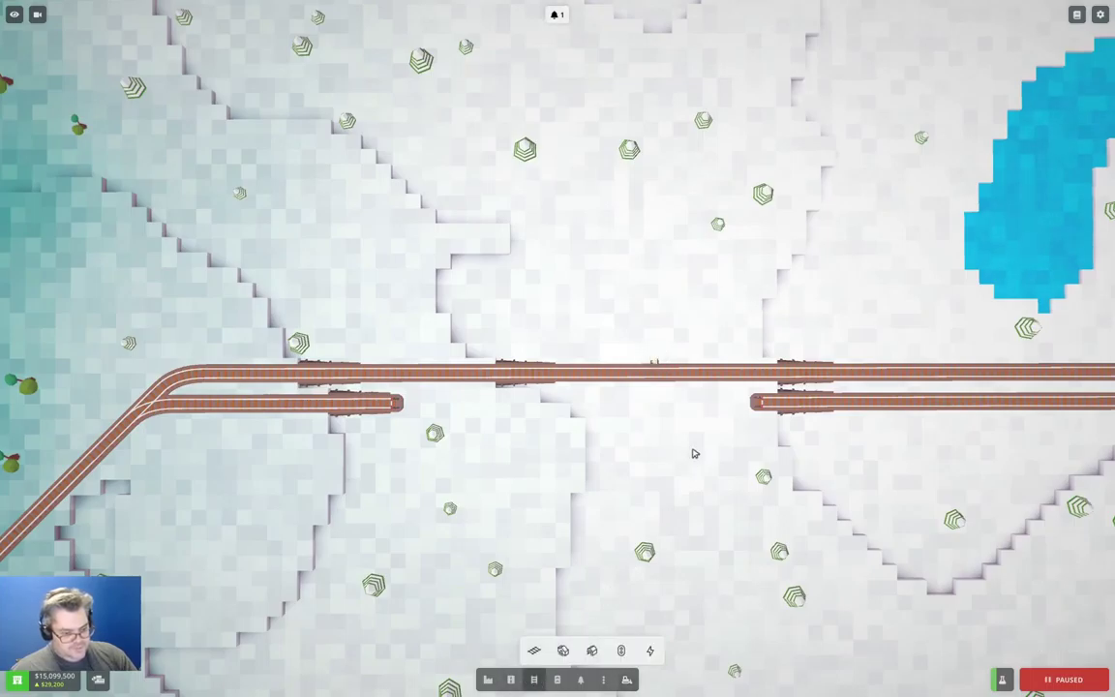
left_click(531, 651)
left_click_drag(679, 408, 404, 410)
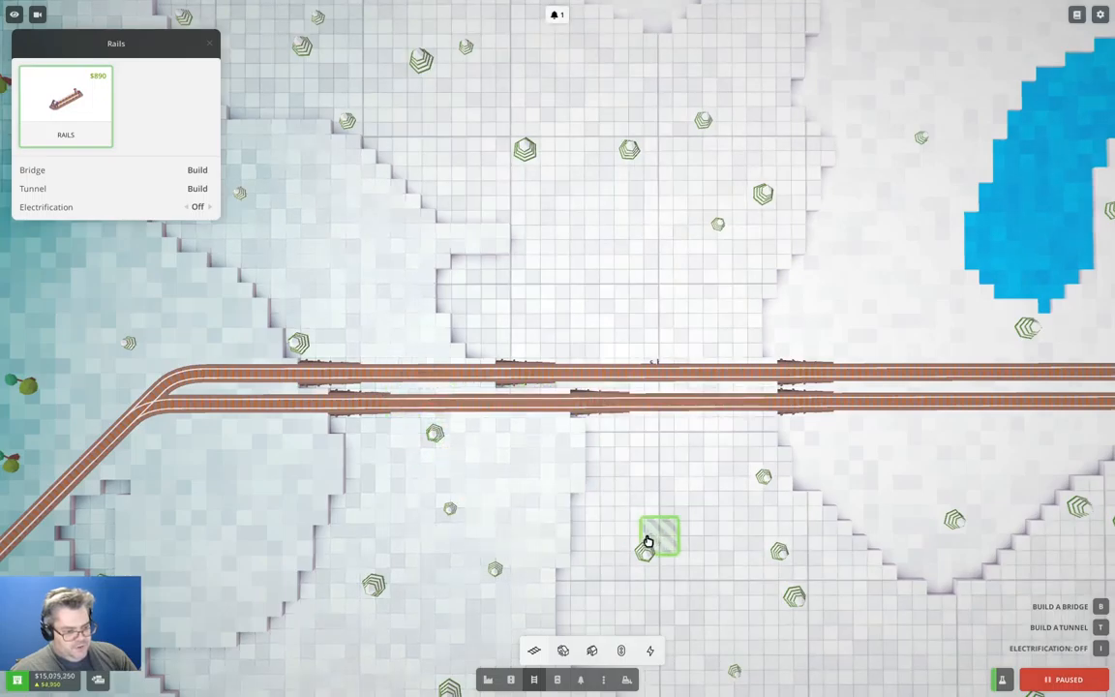
left_click(621, 651)
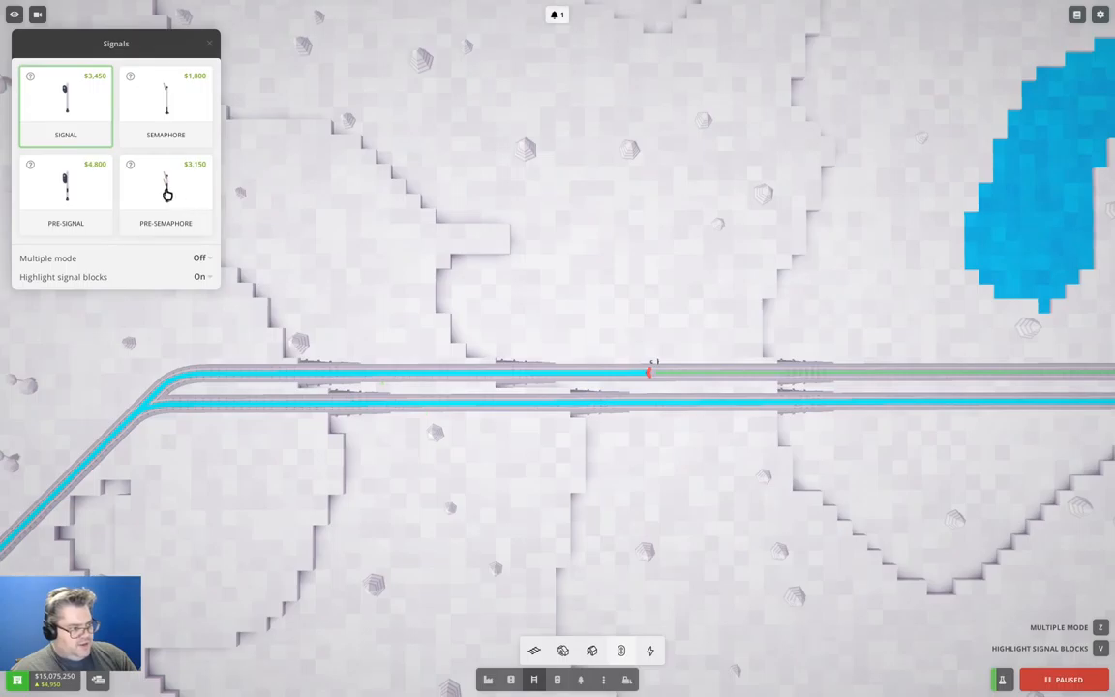
Place a pre-signal at the upper track's west entrance and a standard signal at the lower track's west end.
left_click(105, 193)
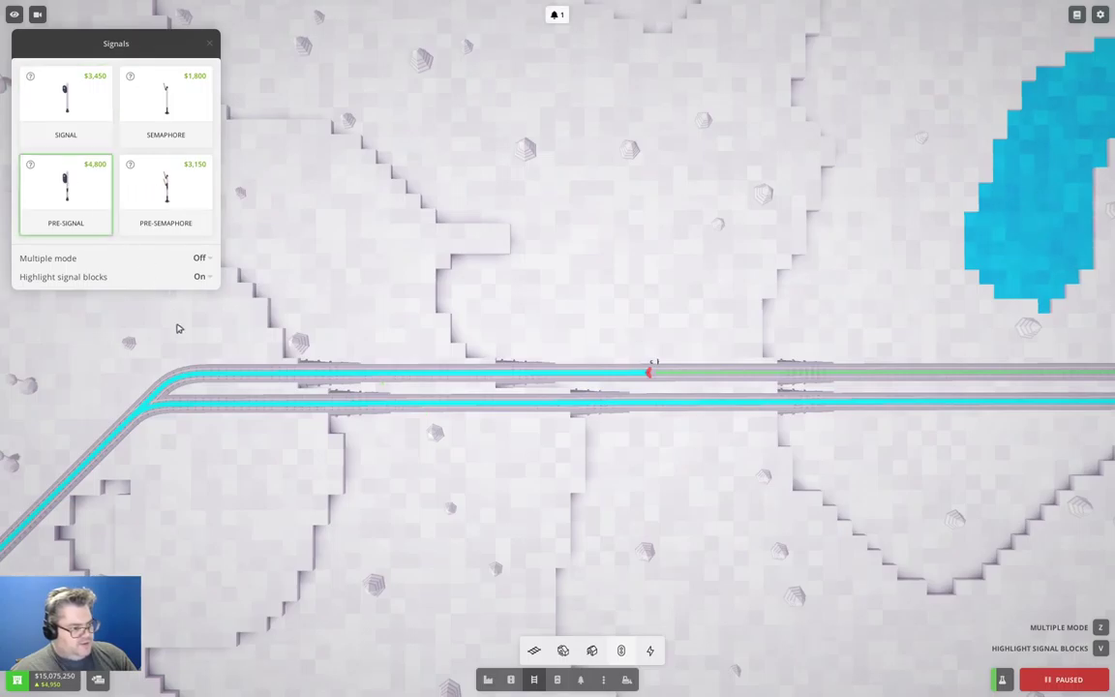
left_click(215, 359)
left_click(64, 117)
left_click(211, 423)
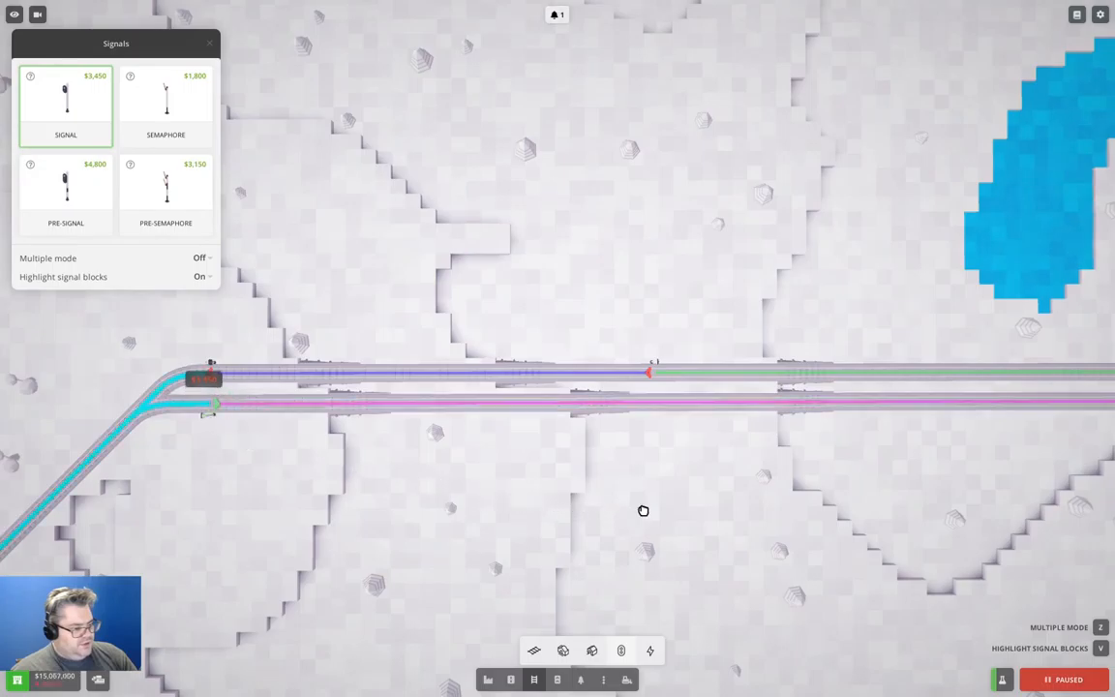
scroll(642, 510, "down", 3)
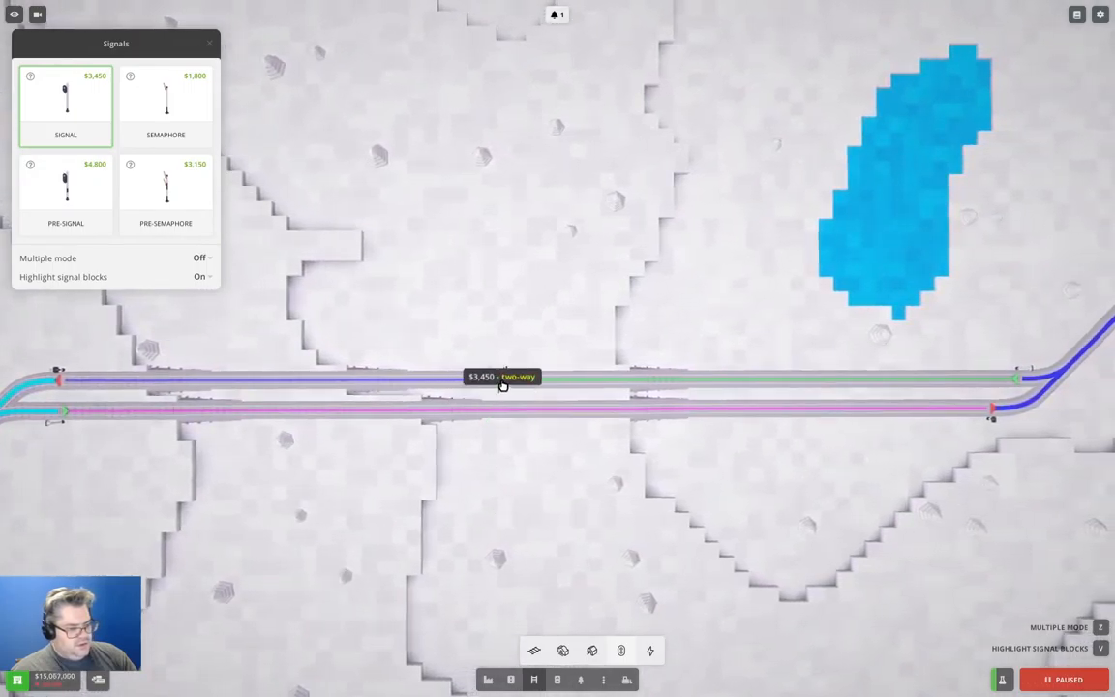
key("r")
scroll(502, 384, "down", 3)
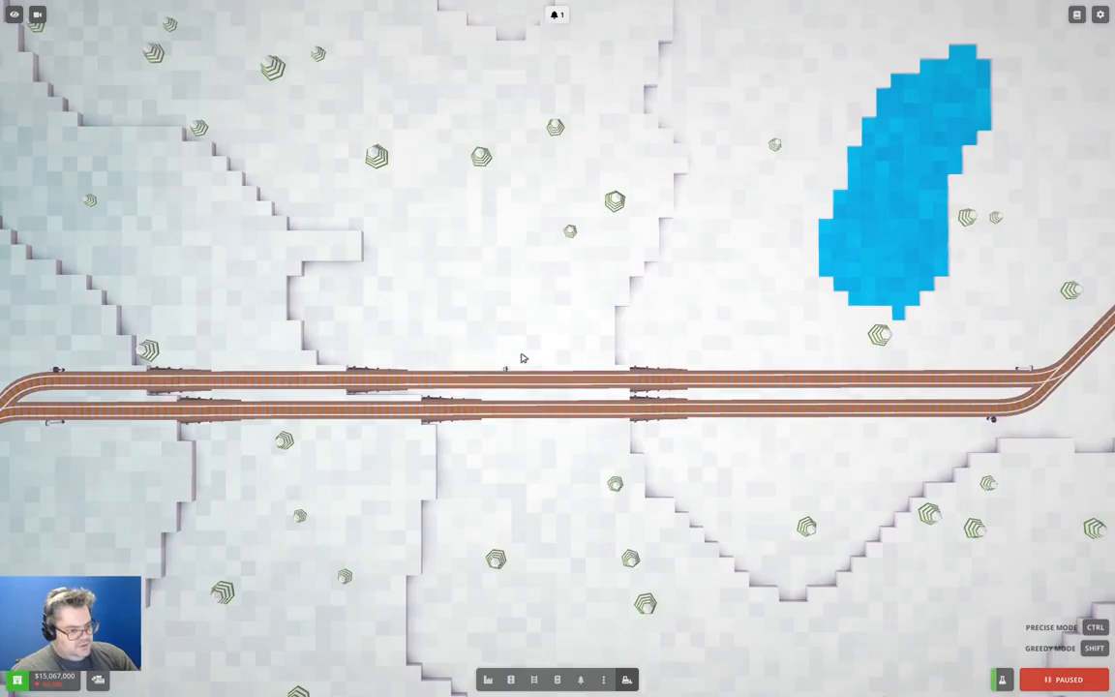
scroll(498, 387, "up", 5)
scroll(493, 390, "down", 3)
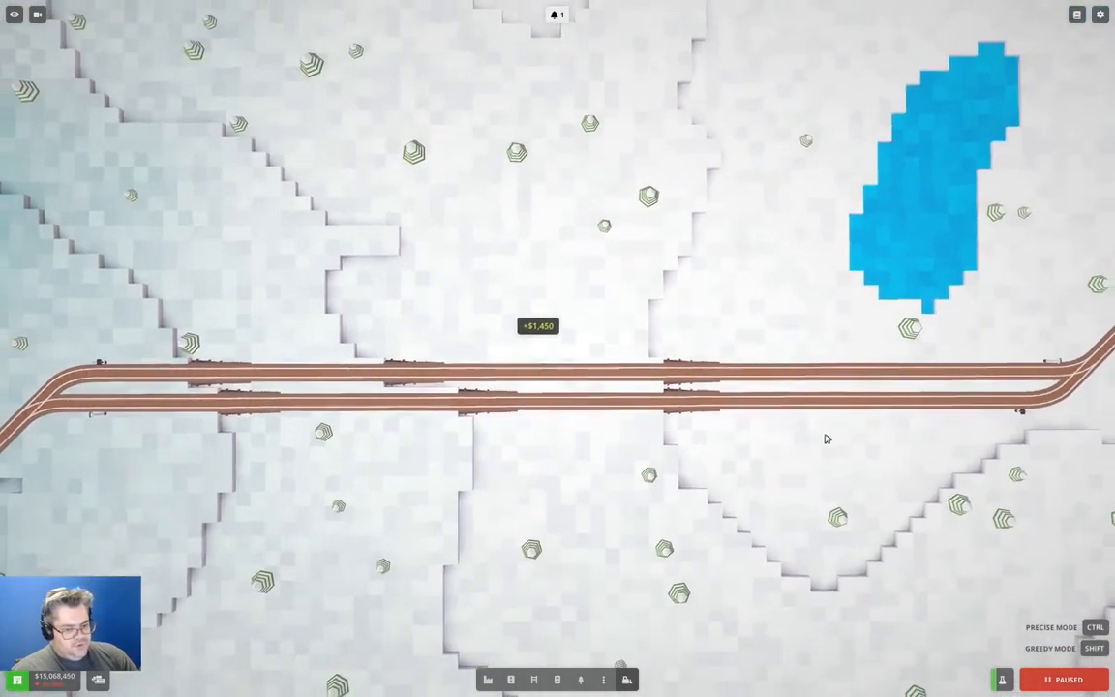
scroll(581, 320, "down", 3)
scroll(658, 469, "down", 2)
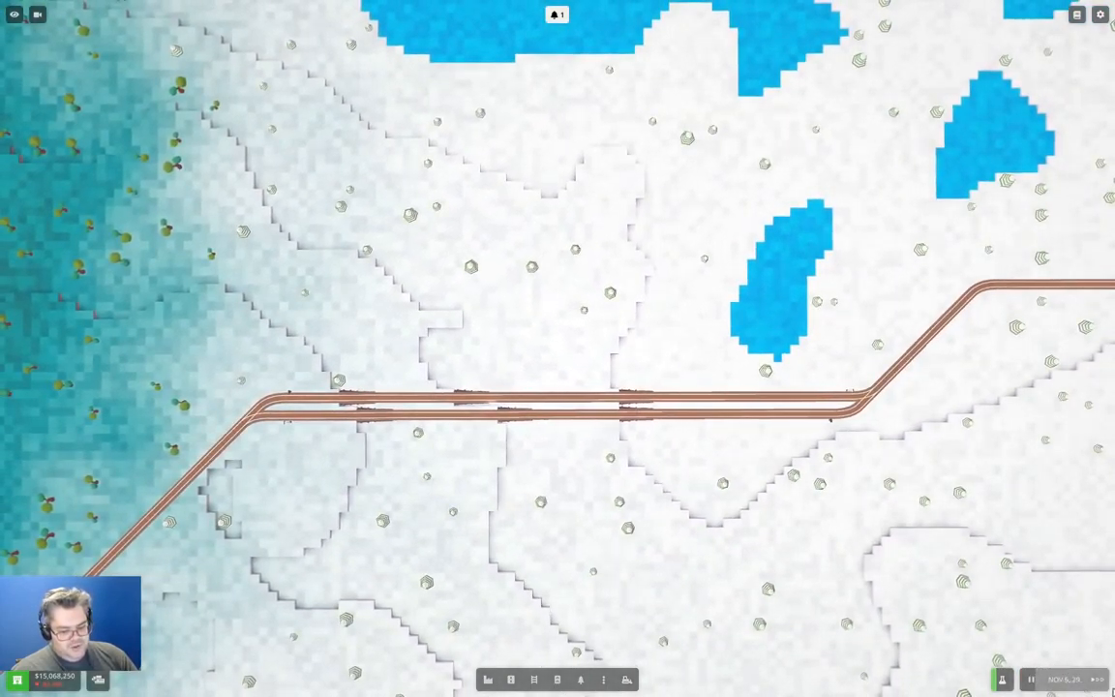
scroll(581, 387, "down", 3)
Pan east past the forested track and snowy towns to the lakes and the town on the teal coastline.
left_click_drag(290, 387, 650, 382)
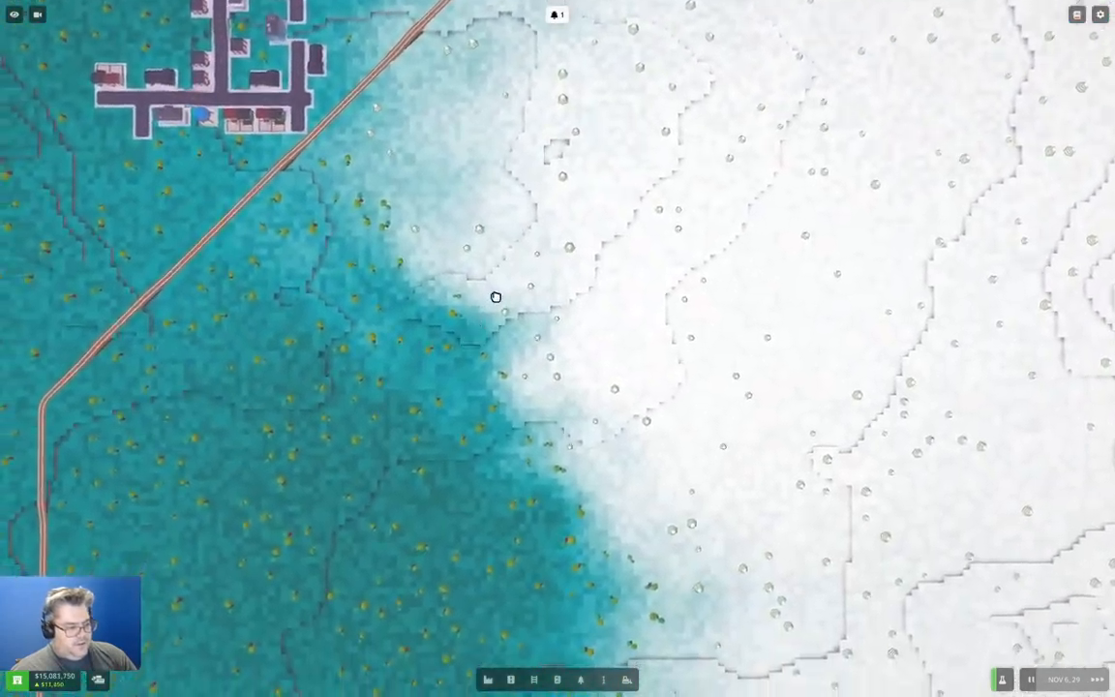
scroll(650, 382, "down", 3)
mouse_move(580, 338)
left_mouse_down()
mouse_move(692, 137)
mouse_move(571, 378)
mouse_move(494, 493)
mouse_move(542, 436)
mouse_move(530, 463)
left_mouse_up()
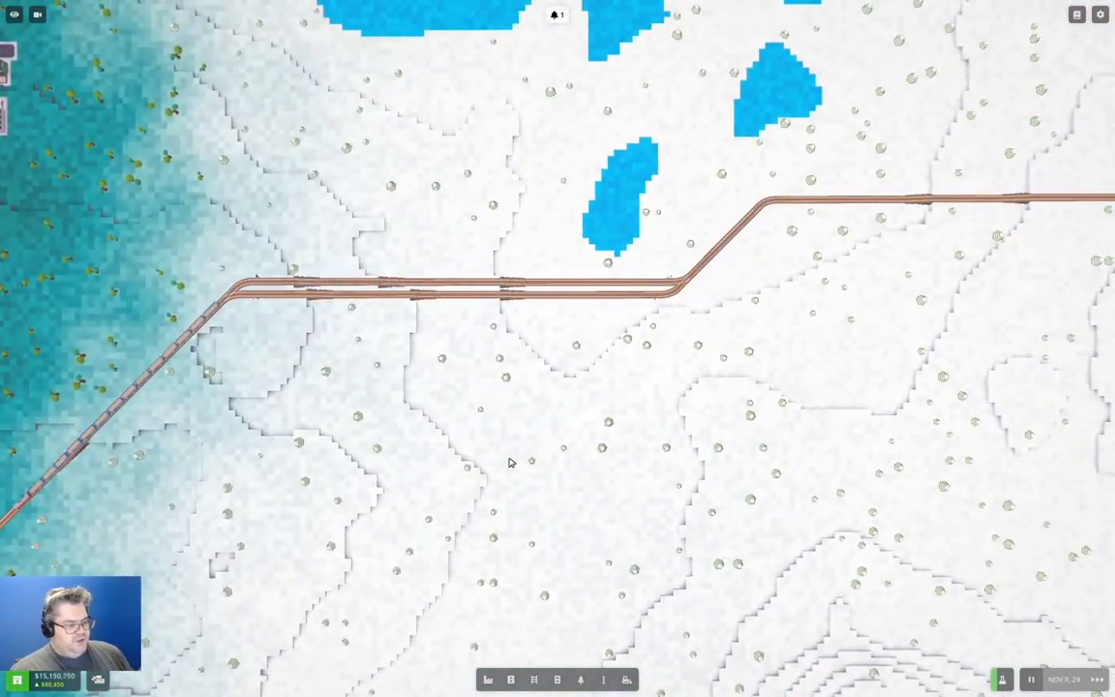
mouse_move(429, 473)
left_mouse_down()
mouse_move(677, 116)
mouse_move(683, 76)
left_mouse_up()
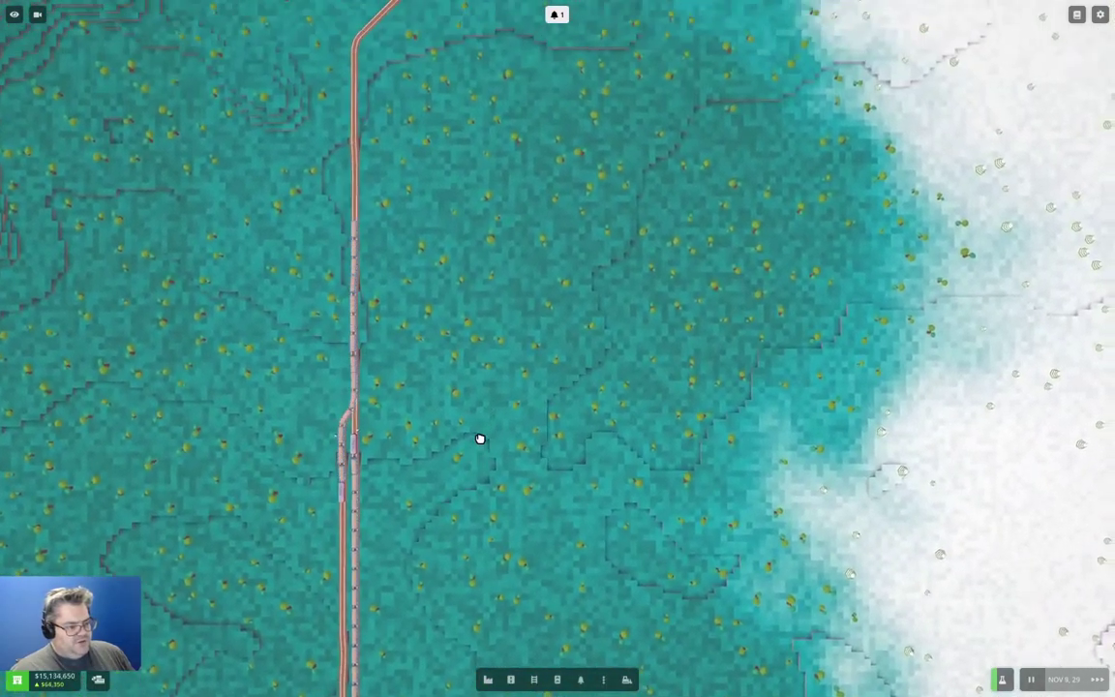
left_click_drag(478, 439, 445, 508)
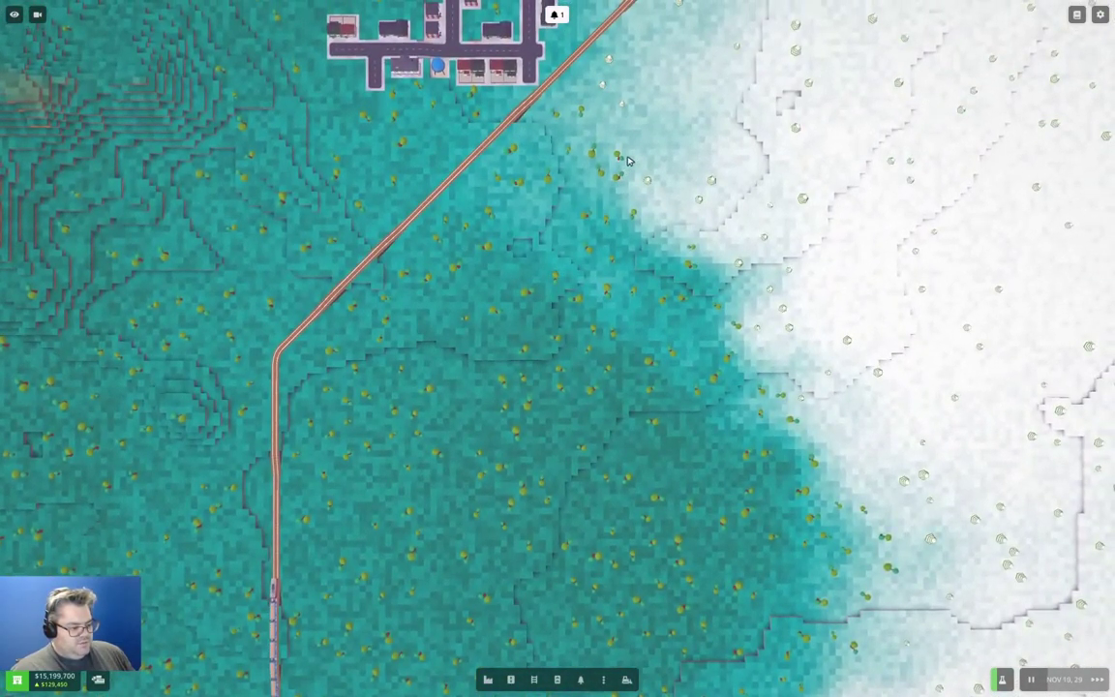
scroll(624, 161, "down", 3)
left_click_drag(677, 339, 388, 513)
mouse_move(755, 397)
left_mouse_down()
mouse_move(410, 354)
mouse_move(629, 358)
left_mouse_up()
mouse_move(484, 348)
left_mouse_down()
mouse_move(716, 348)
mouse_move(696, 368)
left_mouse_up()
left_click_drag(484, 378, 569, 381)
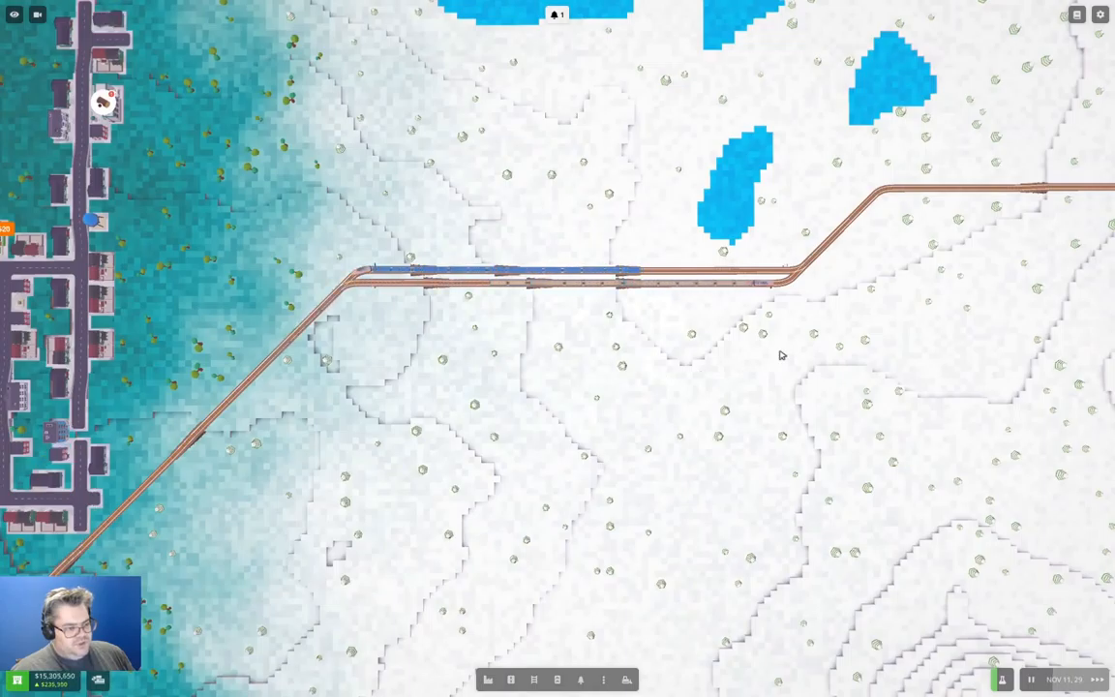
scroll(782, 355, "down", 3)
scroll(782, 355, "down", 2)
Follow the railway east into the desert past New Madrid and centre the factories south of the large lake.
left_click_drag(484, 358, 581, 368)
left_click_drag(871, 367, 387, 367)
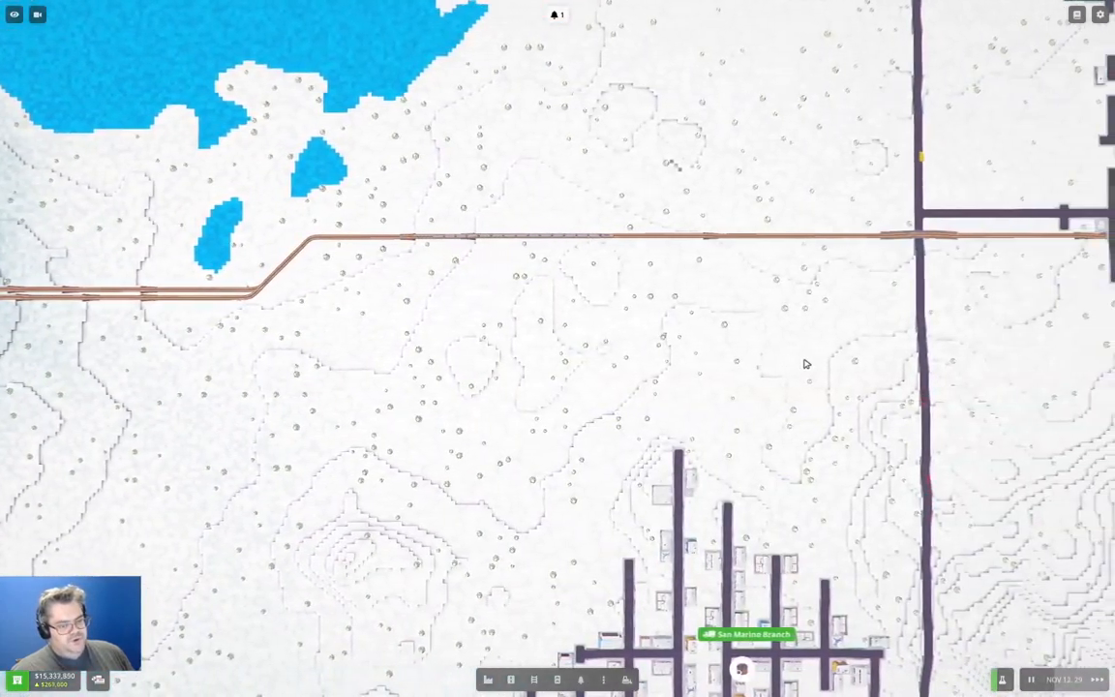
left_click_drag(806, 364, 290, 359)
left_click_drag(774, 319, 307, 295)
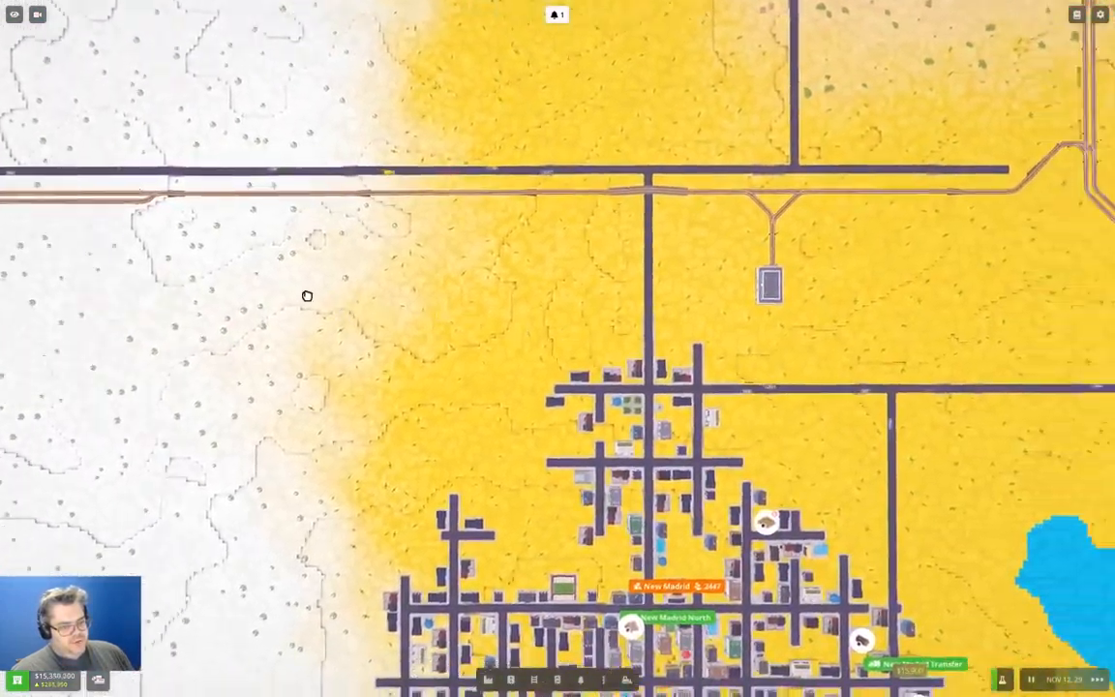
scroll(307, 295, "down", 3)
mouse_move(678, 348)
left_mouse_down()
mouse_move(581, 319)
mouse_move(541, 290)
left_mouse_up()
scroll(576, 350, "up", 3)
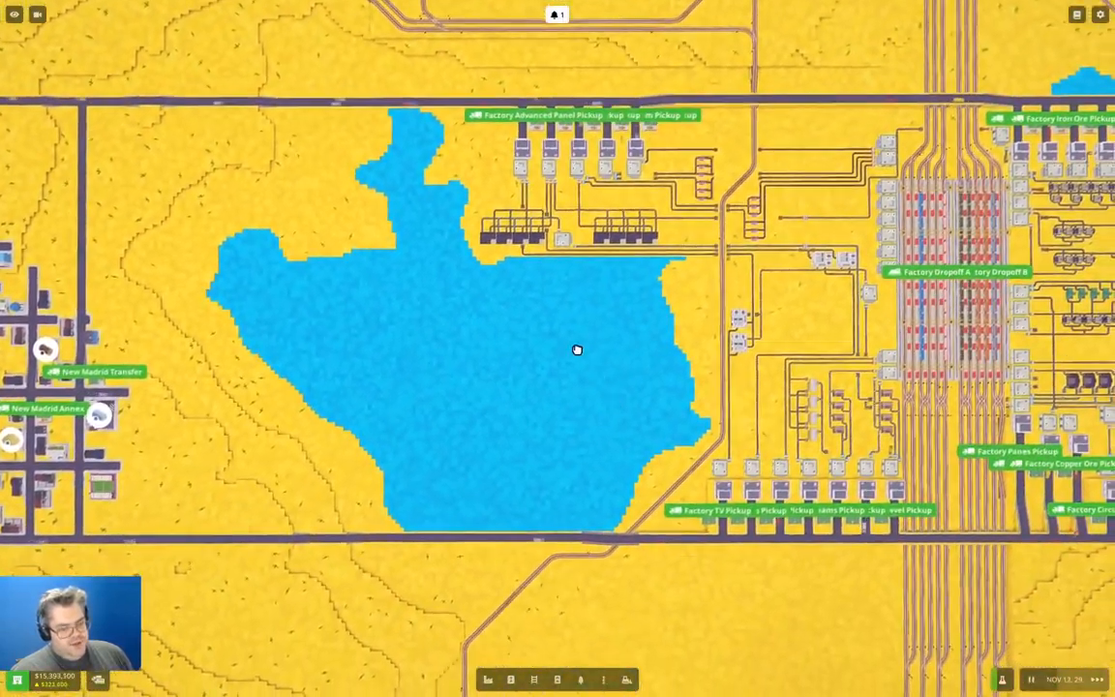
left_click_drag(576, 349, 446, 145)
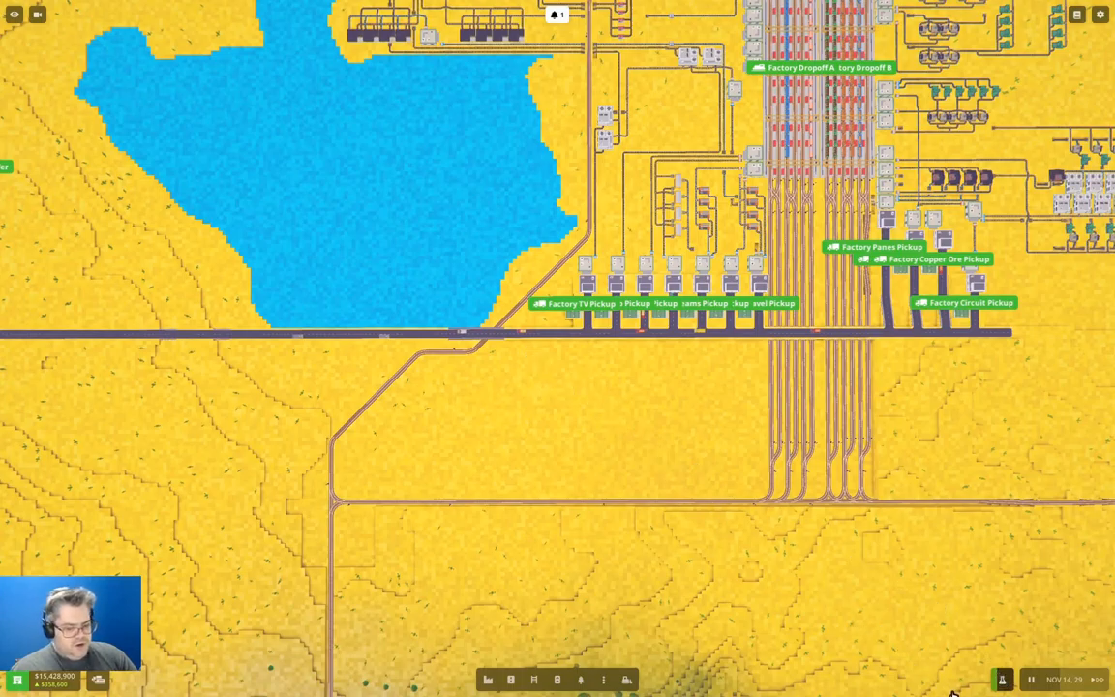
Check the research overview showing Steam Engine II progress, then pan to Newburgh South and its wood deposit.
left_click(1002, 680)
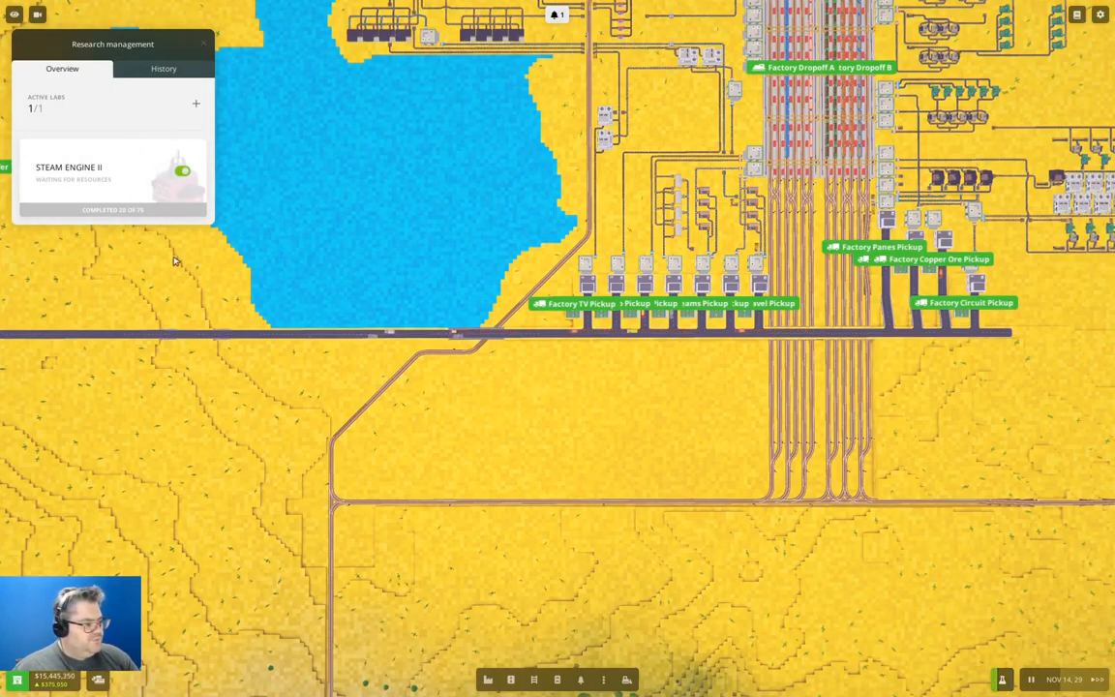
left_click(208, 44)
left_click_drag(870, 339, 634, 290)
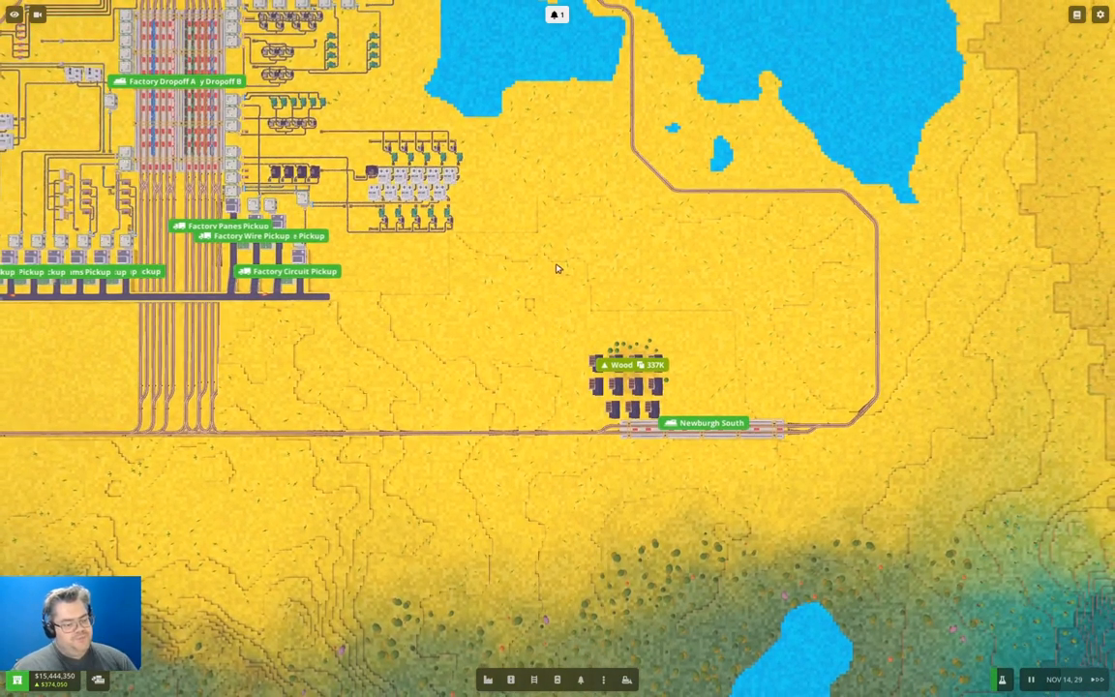
left_click_drag(621, 300, 644, 329)
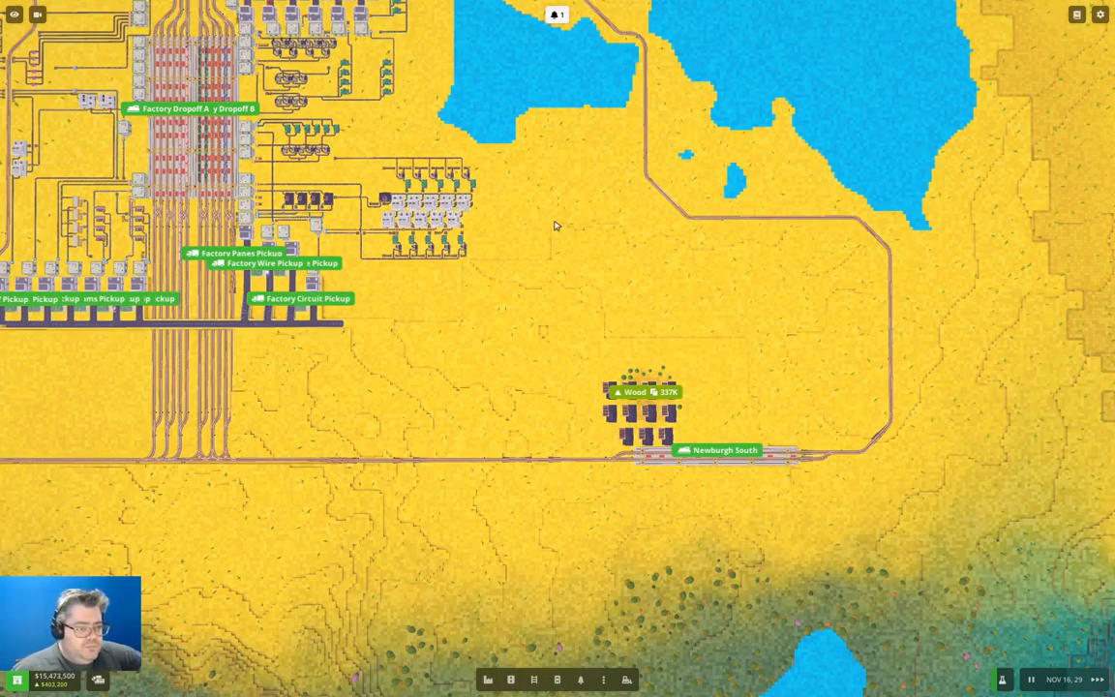
scroll(555, 224, "down", 3)
Pan around Newburgh South, the factories and the town of Newburgh, centring on the Copper ore mine.
key("w")
key("a")
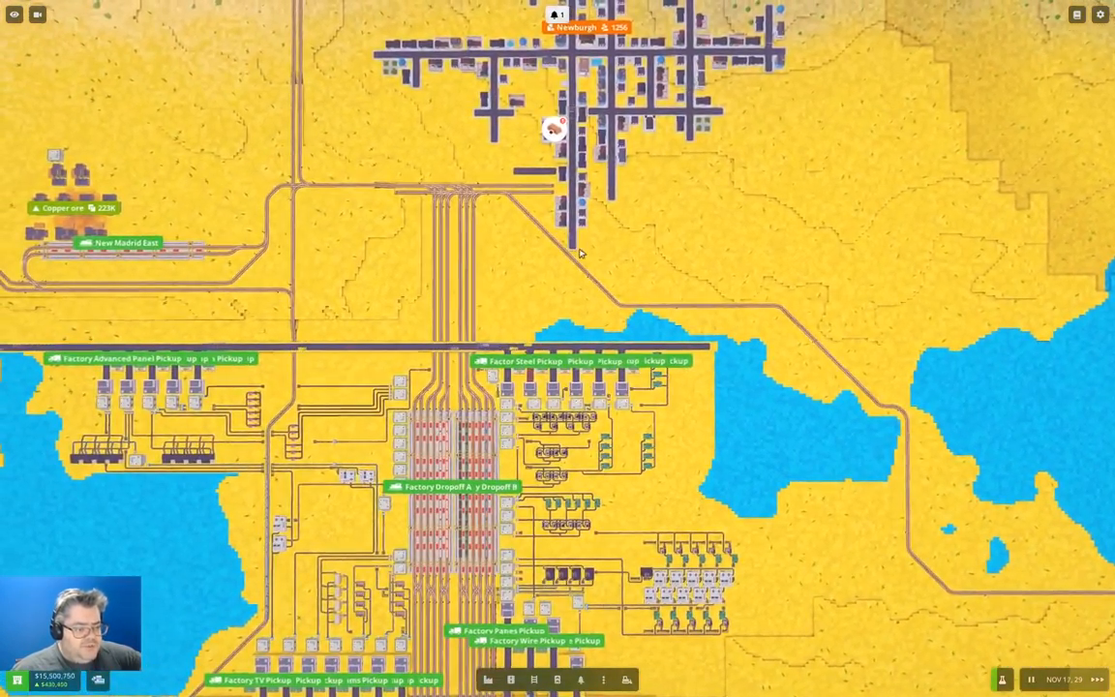
key("s")
key("d")
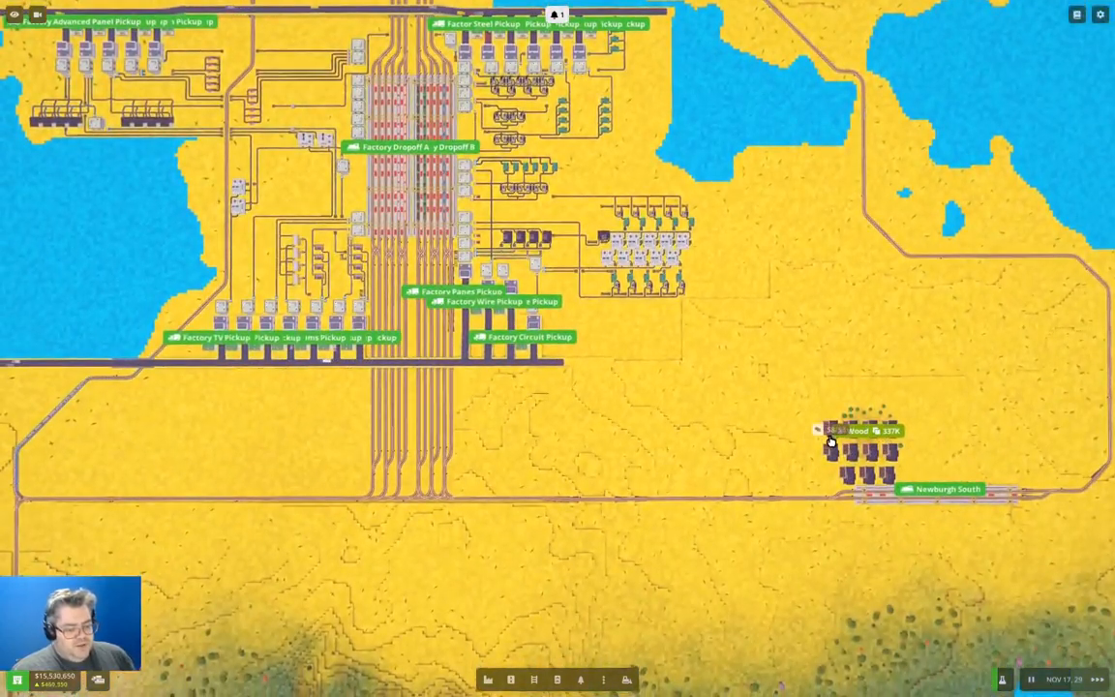
scroll(830, 440, "down", 2)
key("a")
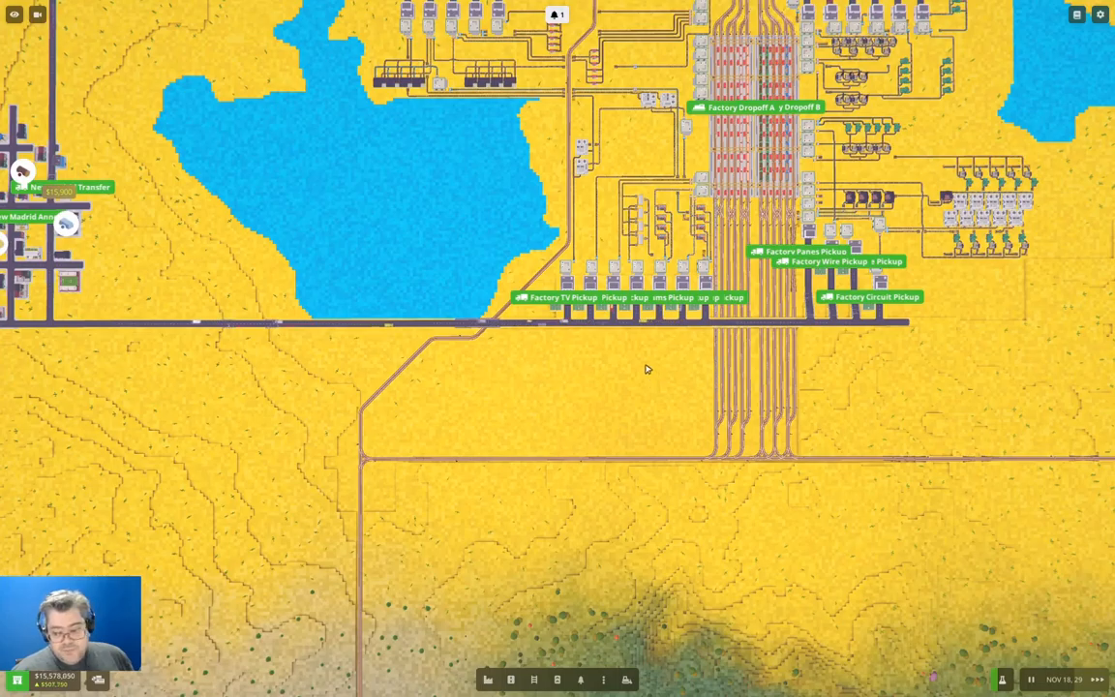
scroll(644, 368, "down", 2)
key("w")
key("w")
key("w")
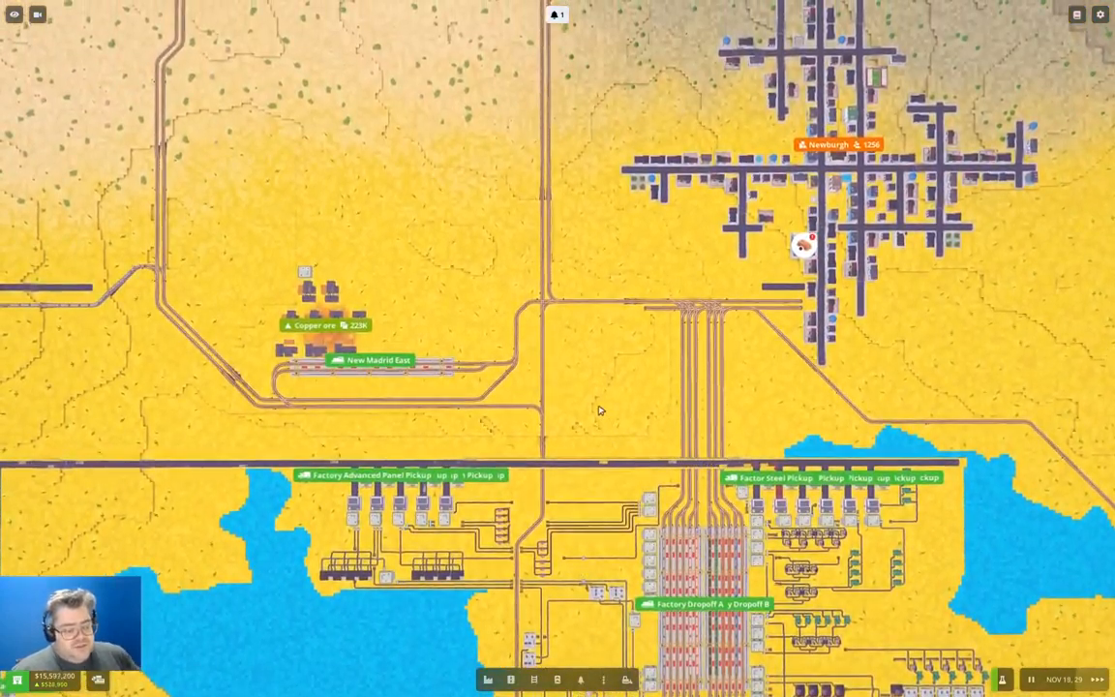
scroll(598, 411, "down", 2)
key("a")
scroll(542, 402, "up", 1)
scroll(531, 402, "up", 1)
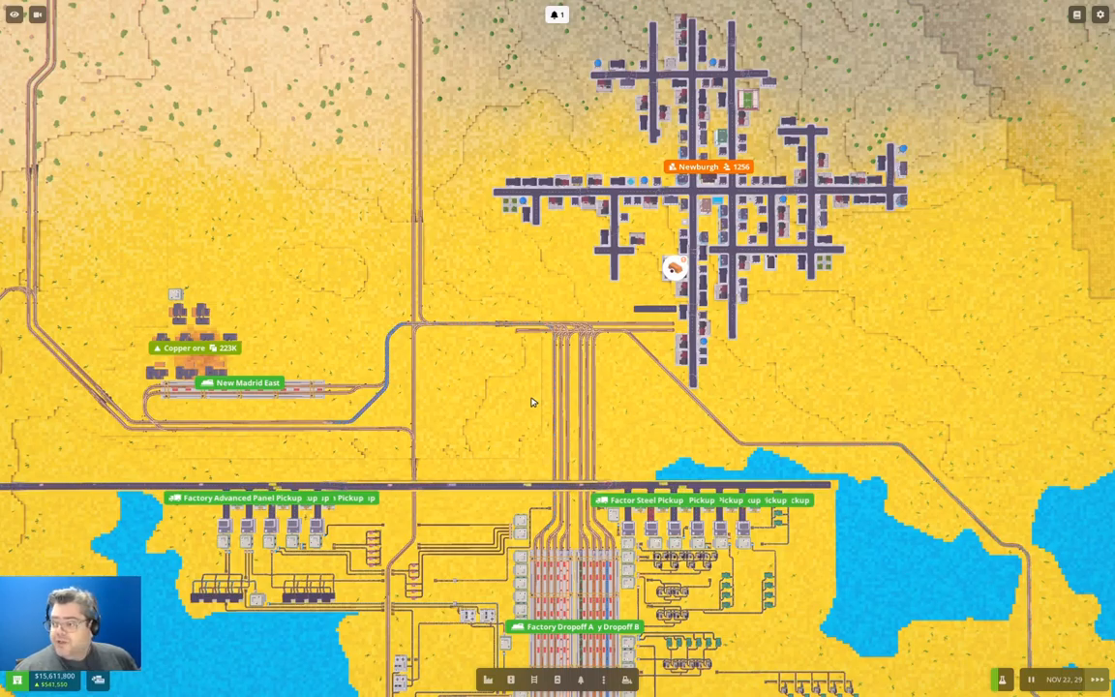
scroll(487, 374, "up", 2)
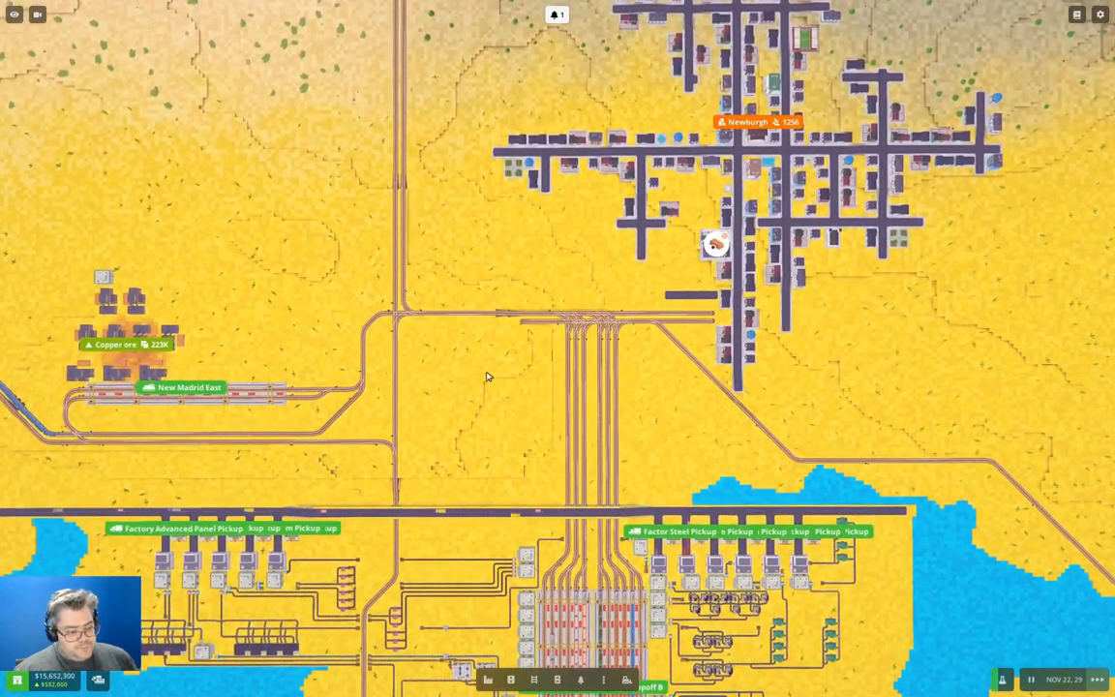
left_click_drag(487, 373, 958, 380)
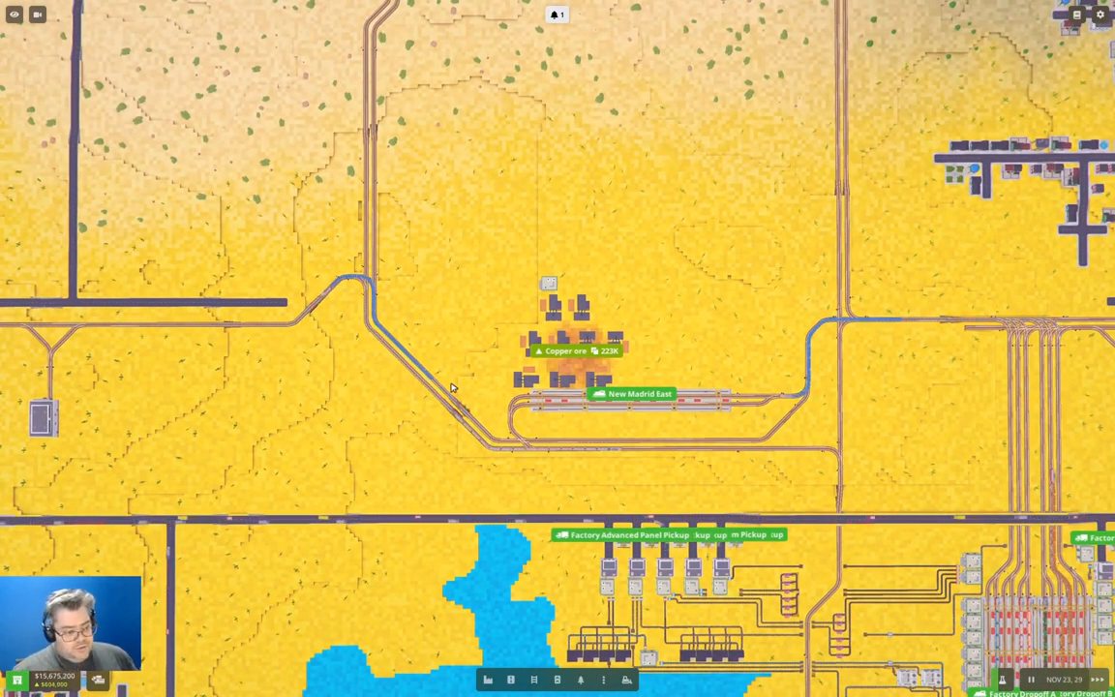
key("d")
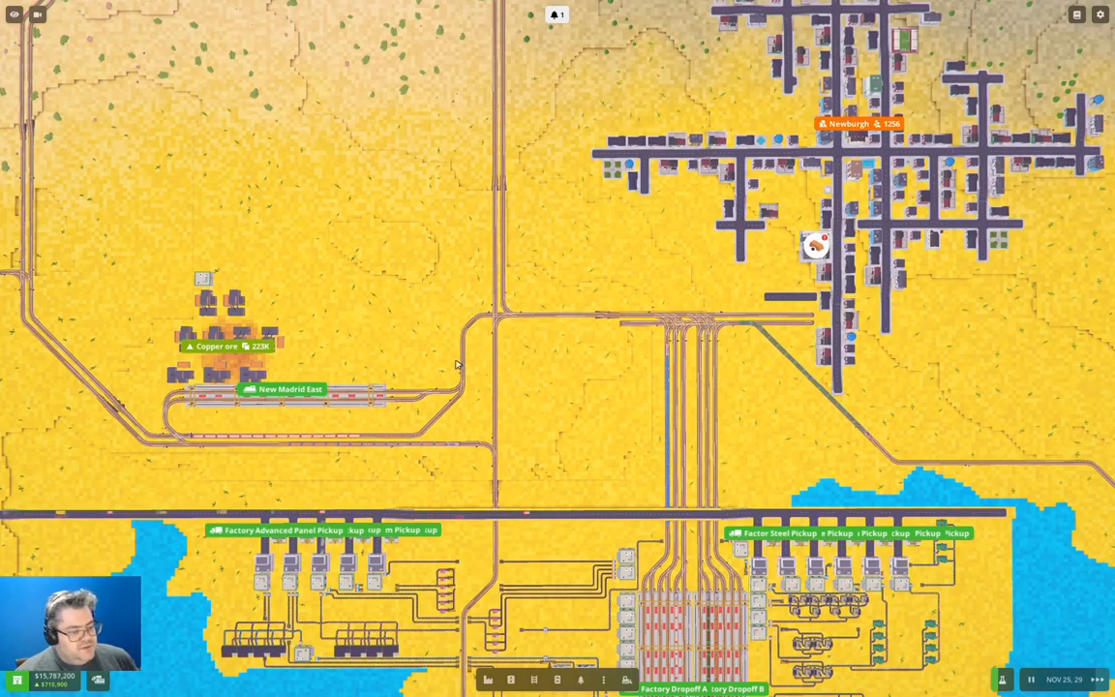
scroll(757, 379, "down", 3)
Tour between Newburgh, New Madrid East's copper mine, the lakeside factories and the wood deposit.
left_click_drag(757, 379, 685, 470)
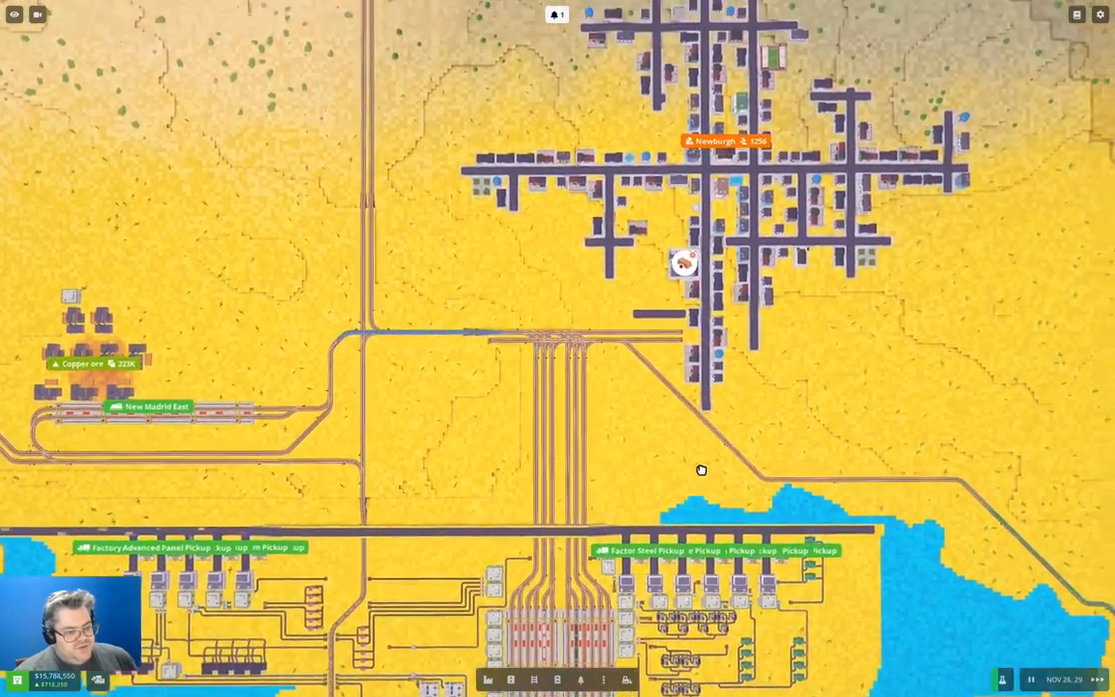
scroll(685, 470, "up", 4)
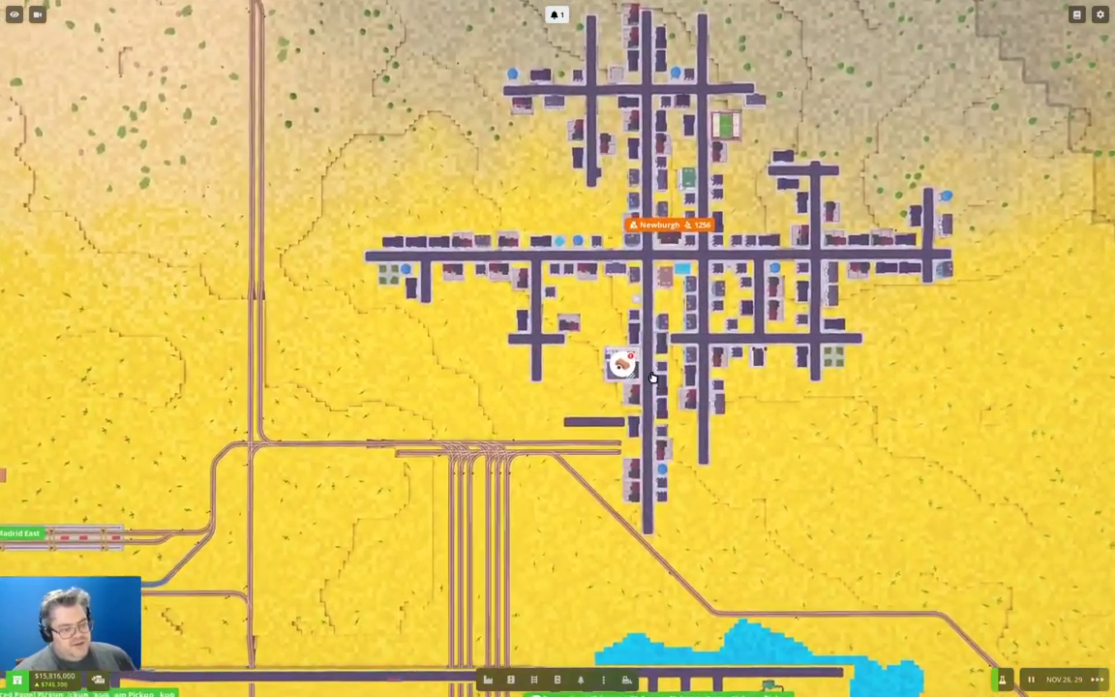
left_click_drag(290, 436, 677, 407)
scroll(647, 364, "up", 3)
left_click_drag(581, 387, 832, 319)
scroll(647, 364, "down", 3)
scroll(608, 367, "up", 2)
mouse_move(678, 368)
left_mouse_down()
mouse_move(436, 368)
mouse_move(484, 387)
mouse_move(624, 360)
mouse_move(541, 339)
left_mouse_up()
scroll(624, 360, "down", 3)
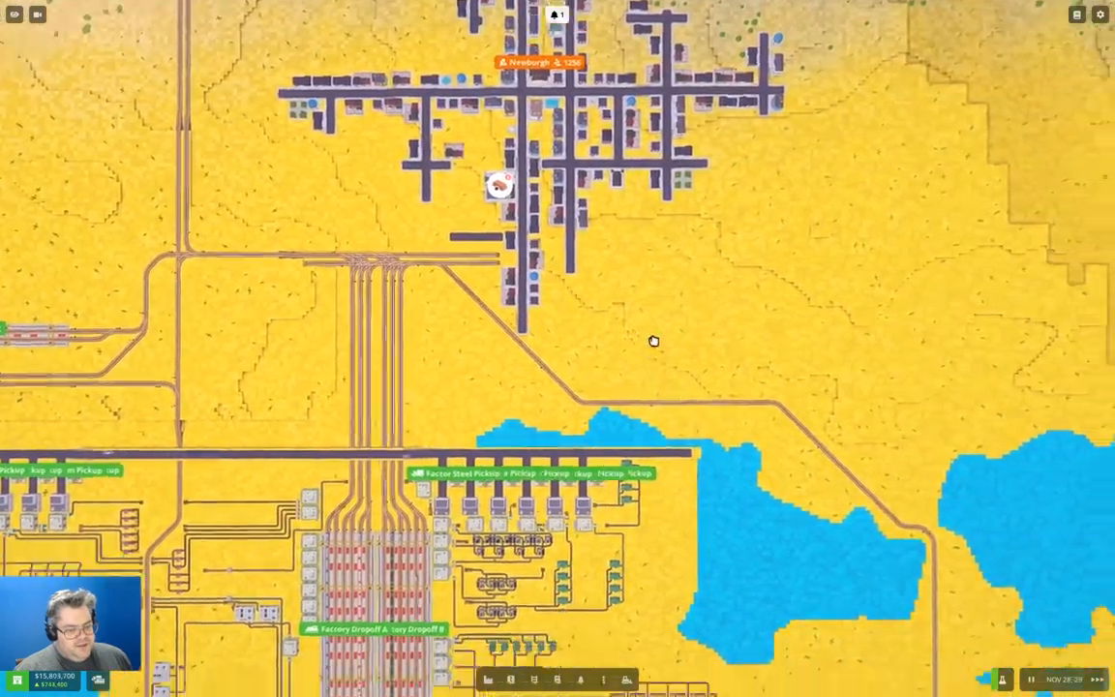
left_click_drag(774, 484, 716, 391)
scroll(716, 391, "down", 3)
left_click_drag(716, 484, 678, 339)
scroll(600, 368, "up", 2)
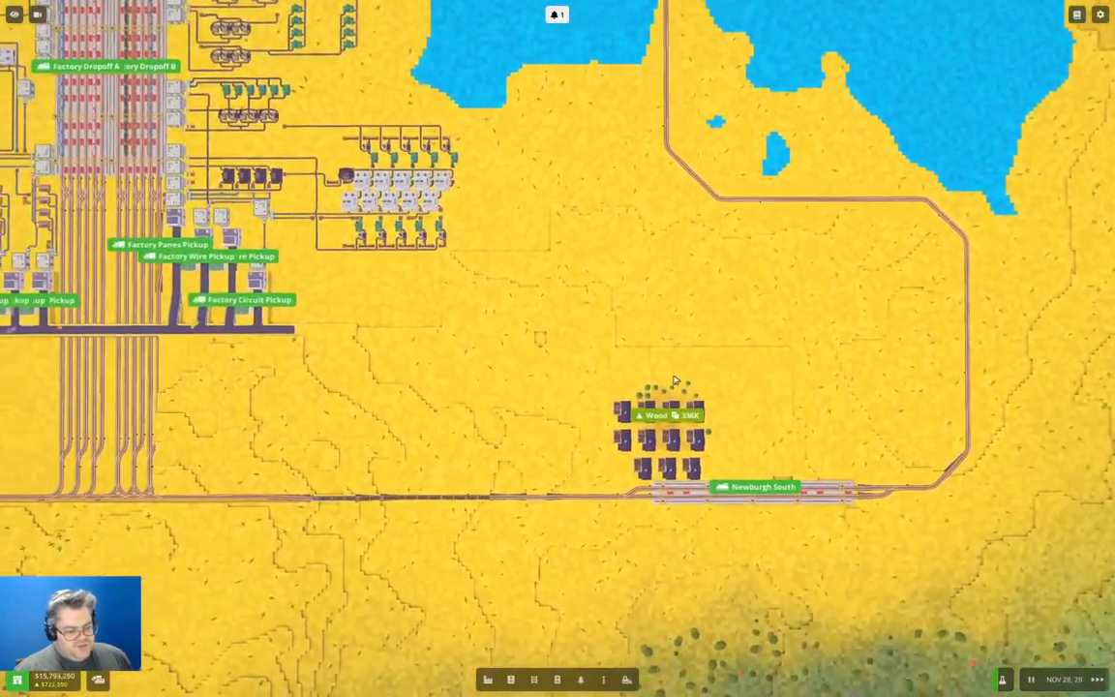
scroll(433, 403, "down", 2)
scroll(481, 410, "up", 2)
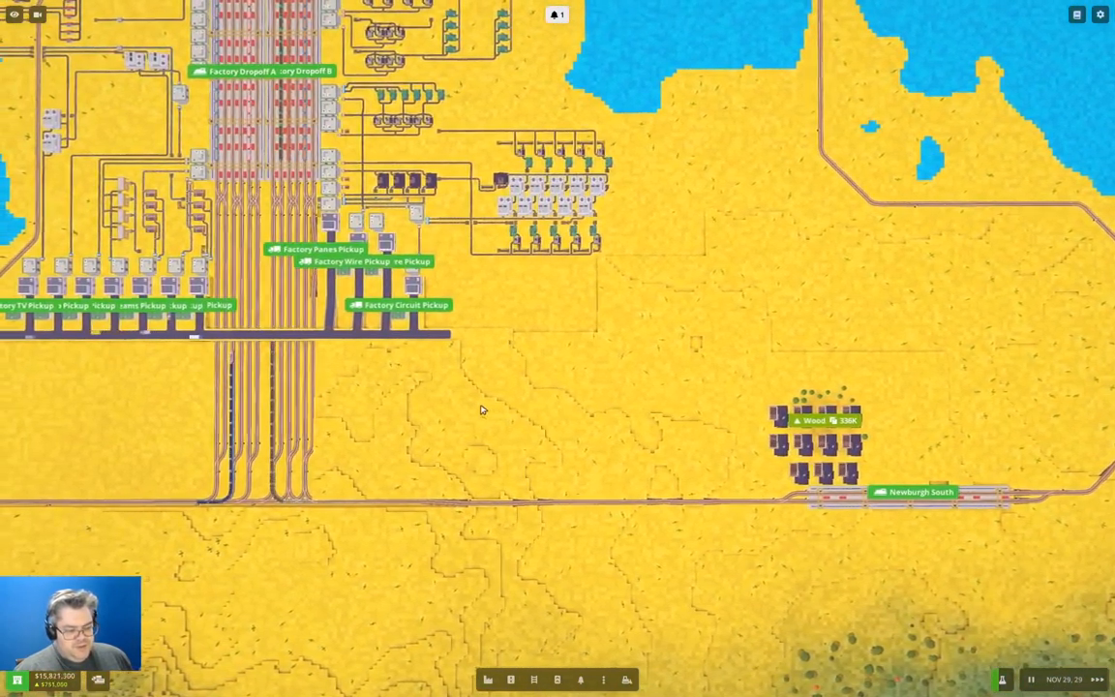
scroll(405, 429, "down", 3)
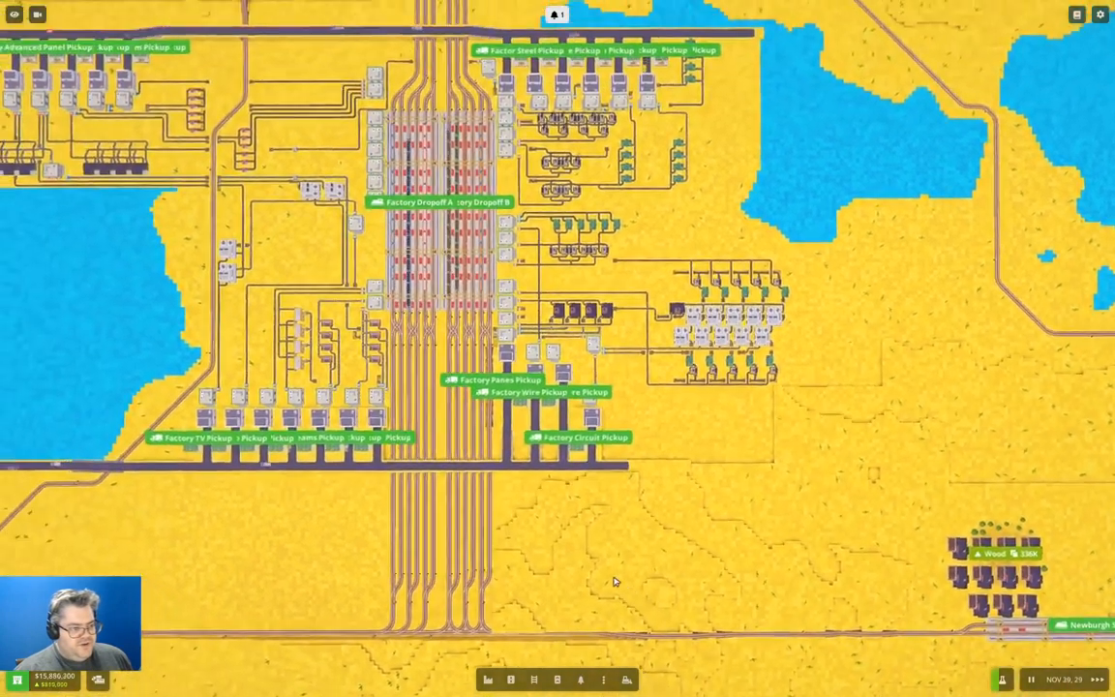
mouse_move(600, 290)
left_mouse_down()
mouse_move(619, 368)
mouse_move(733, 497)
left_mouse_up()
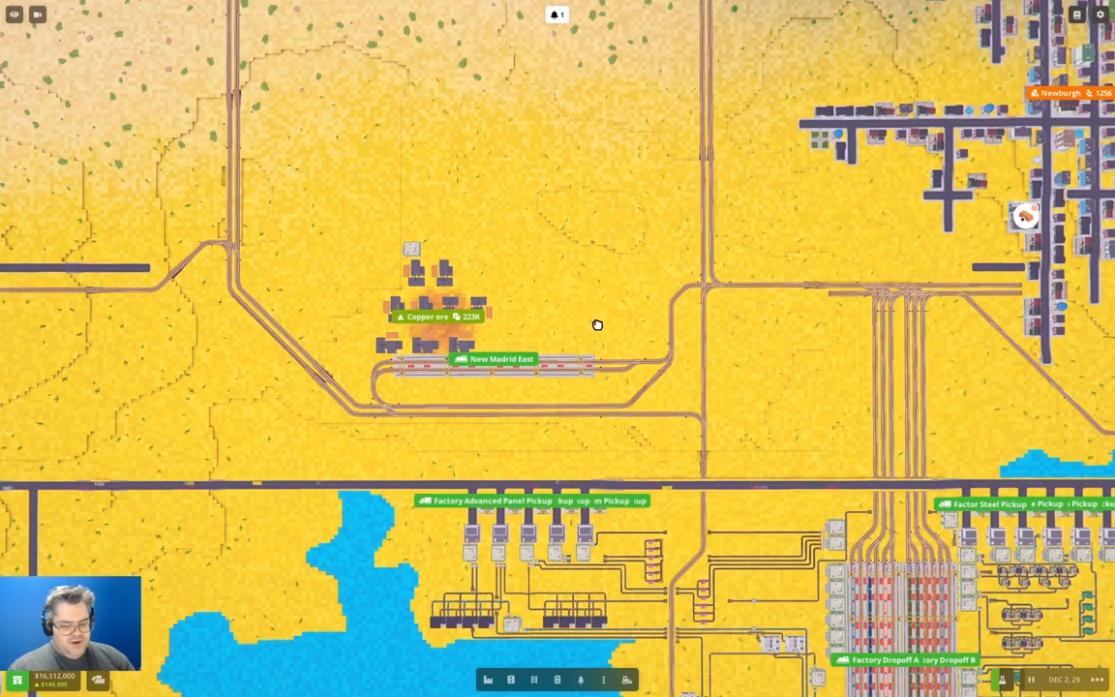
left_click_drag(581, 314, 752, 390)
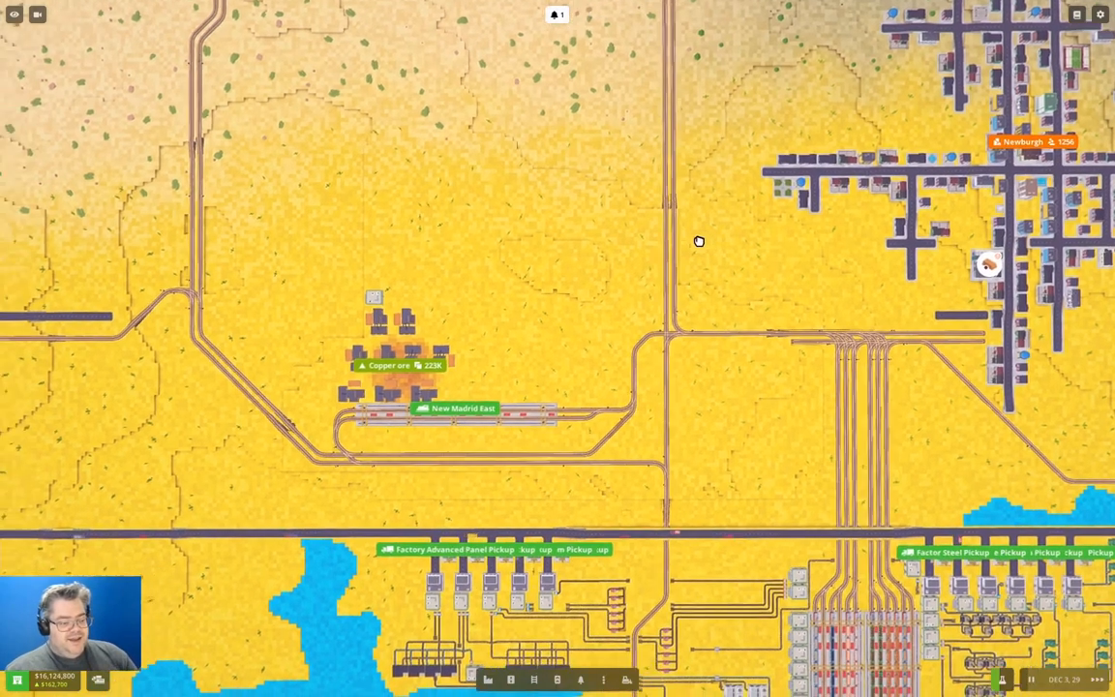
left_click_drag(624, 251, 658, 261)
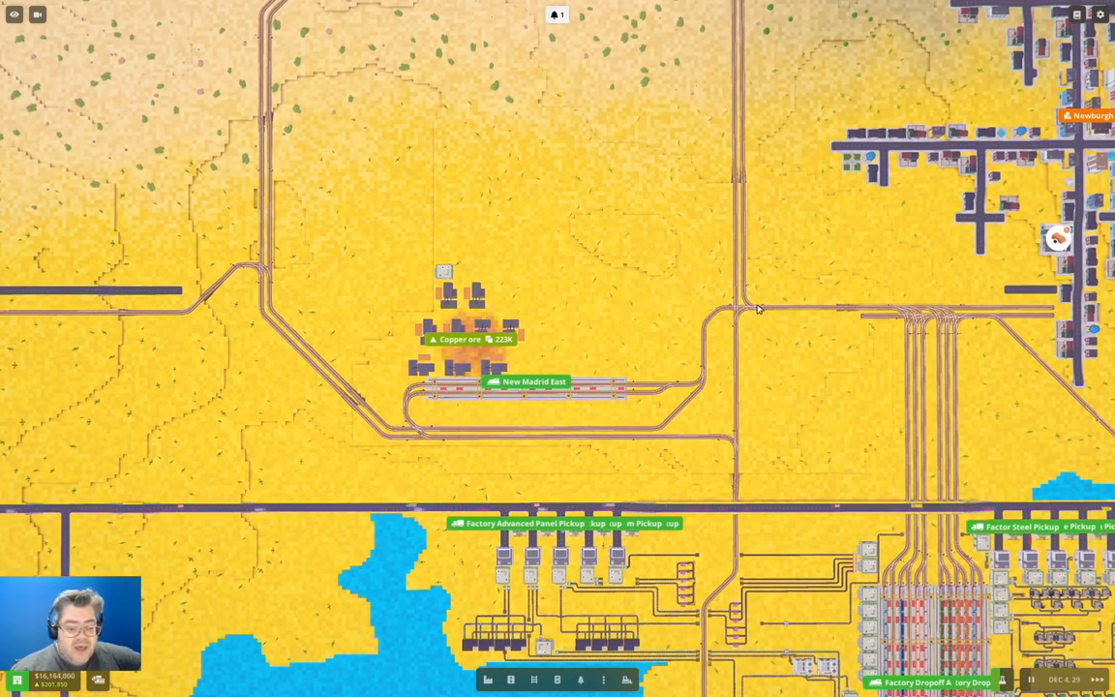
scroll(759, 308, "down", 3)
Frame the factory complex around the Factory Dropoff rail yards, briefly checking the notifications list.
left_click_drag(677, 484, 598, 290)
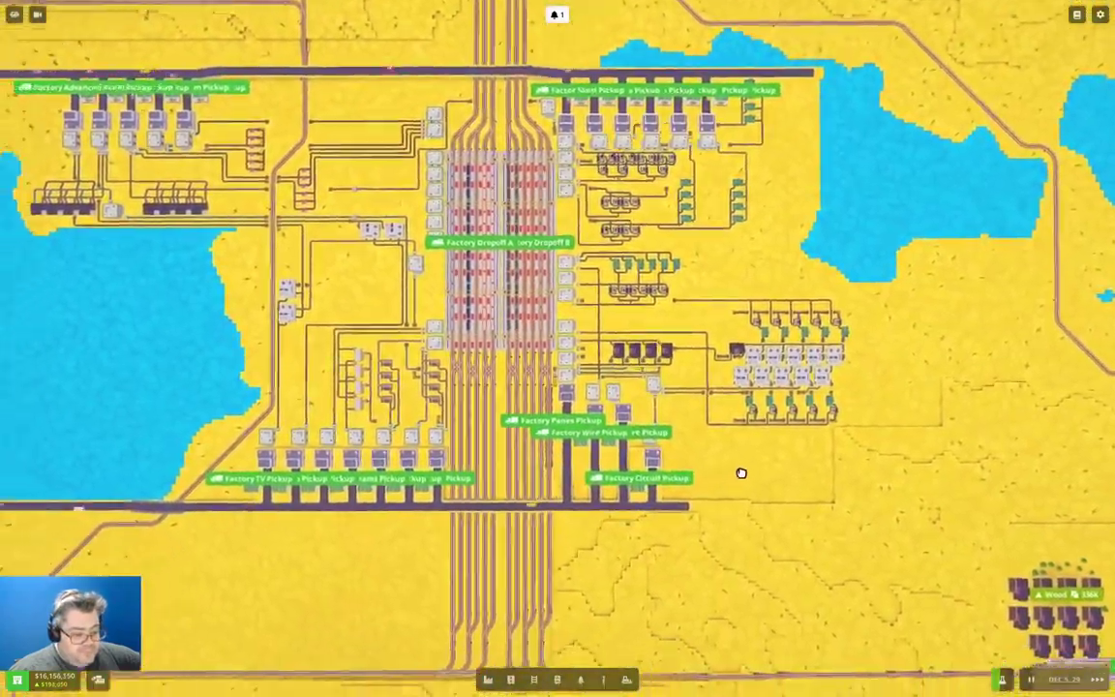
scroll(598, 508, "up", 3)
mouse_move(605, 387)
left_mouse_down()
mouse_move(605, 562)
mouse_move(602, 259)
mouse_move(598, 574)
mouse_move(559, 21)
left_mouse_up()
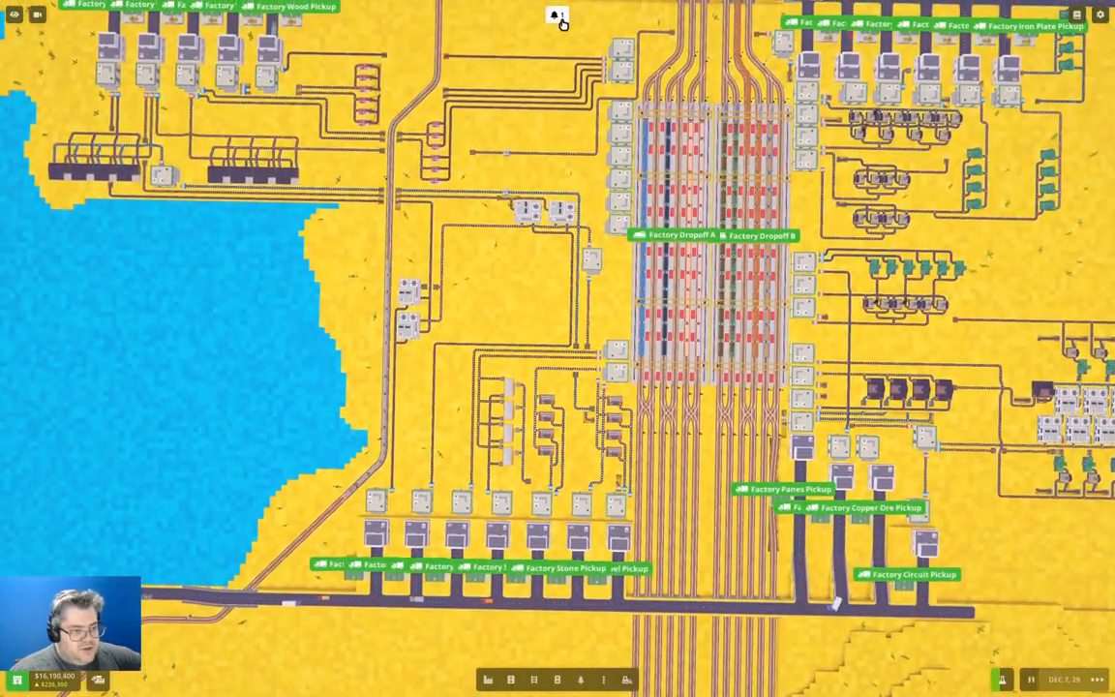
left_click(559, 21)
left_click(563, 24)
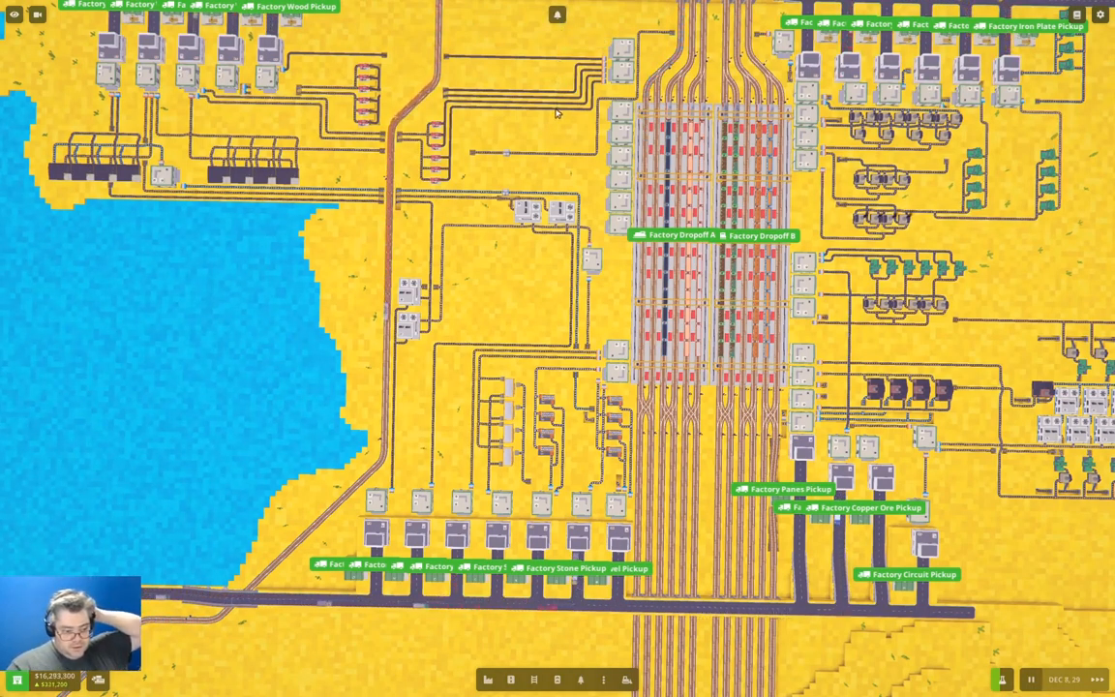
scroll(556, 118, "down", 3)
scroll(704, 338, "up", 2)
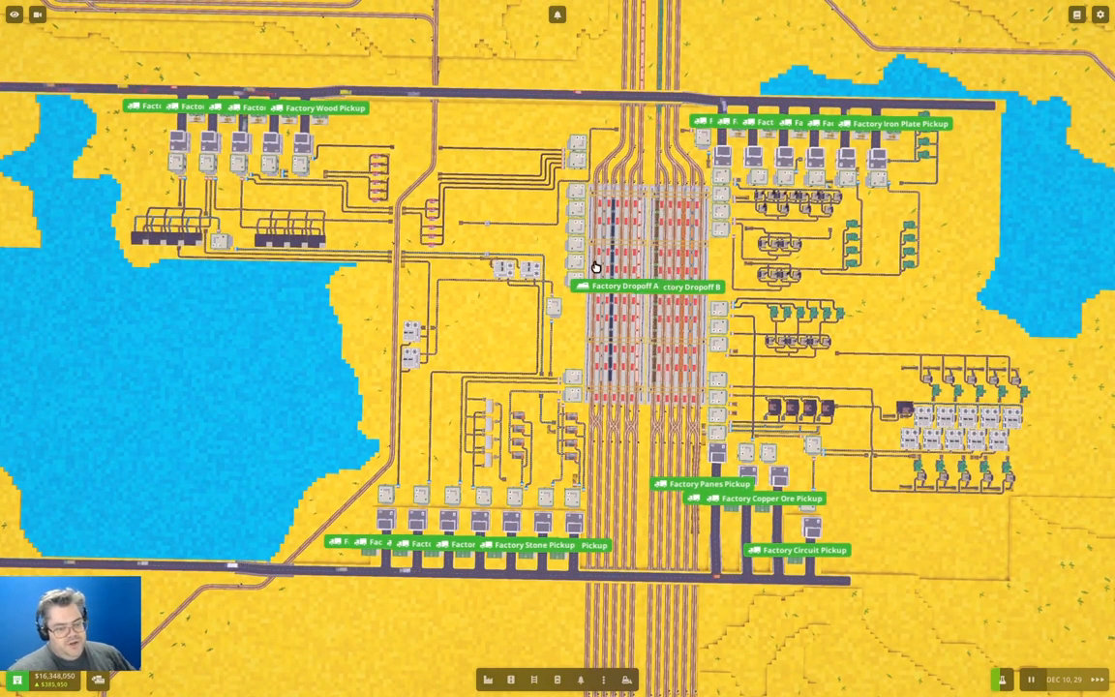
scroll(597, 257, "down", 2)
mouse_move(426, 378)
left_mouse_down()
mouse_move(527, 394)
mouse_move(540, 406)
left_mouse_up()
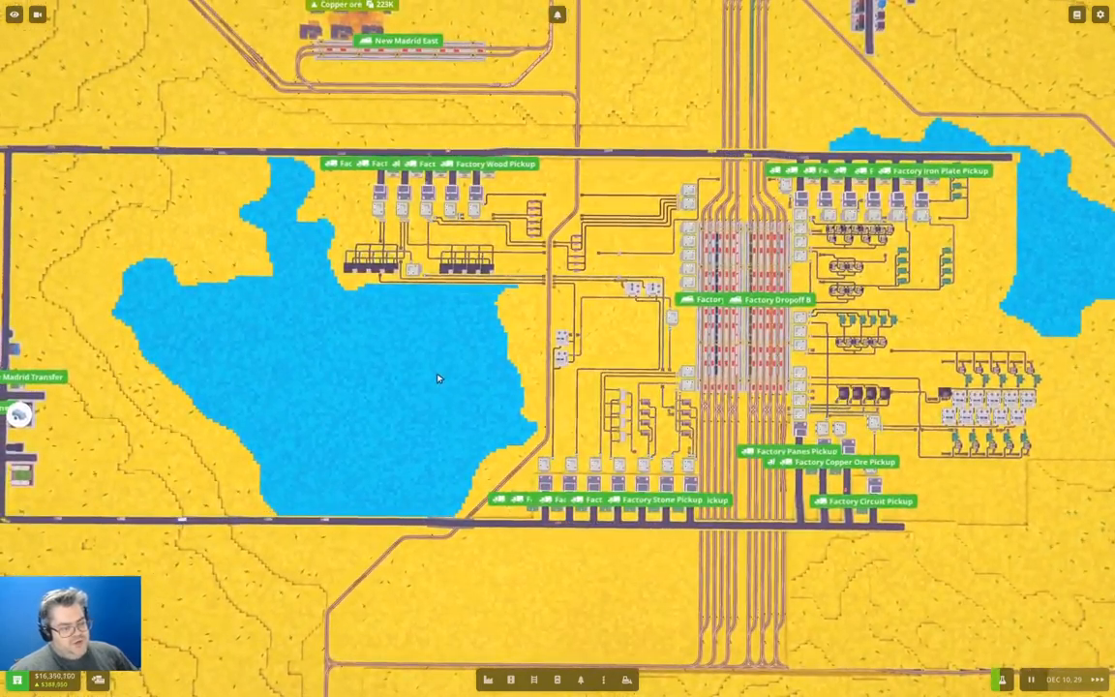
scroll(426, 382, "up", 1)
mouse_move(474, 430)
left_mouse_down()
mouse_move(358, 408)
mouse_move(358, 426)
left_mouse_up()
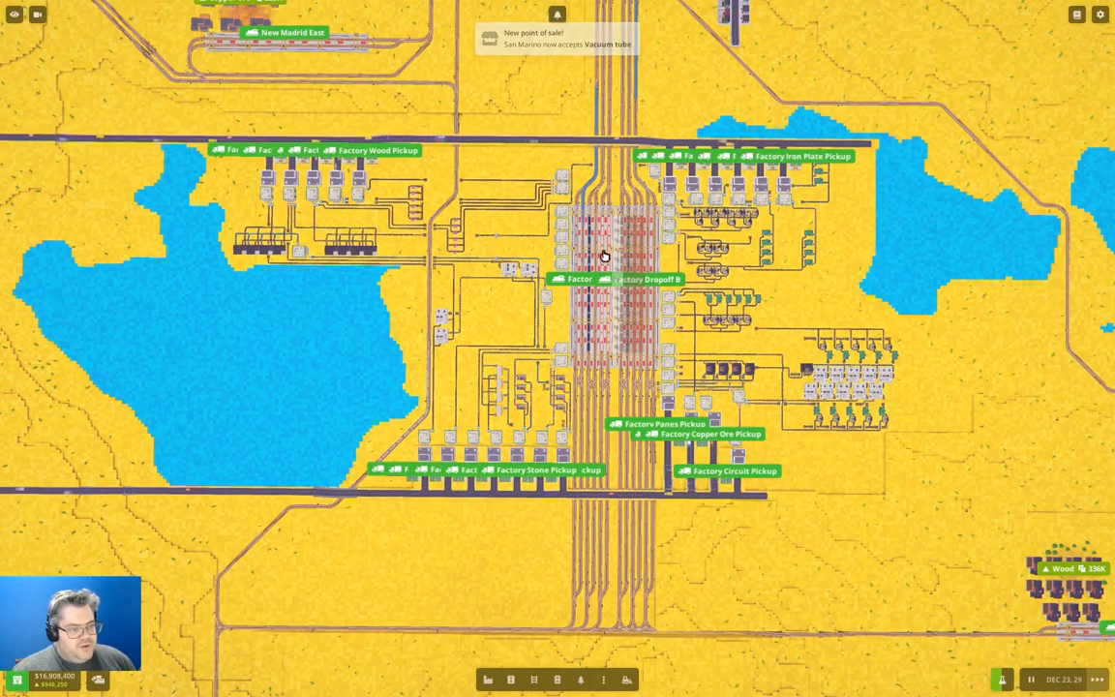
scroll(621, 294, "down", 2)
key("a")
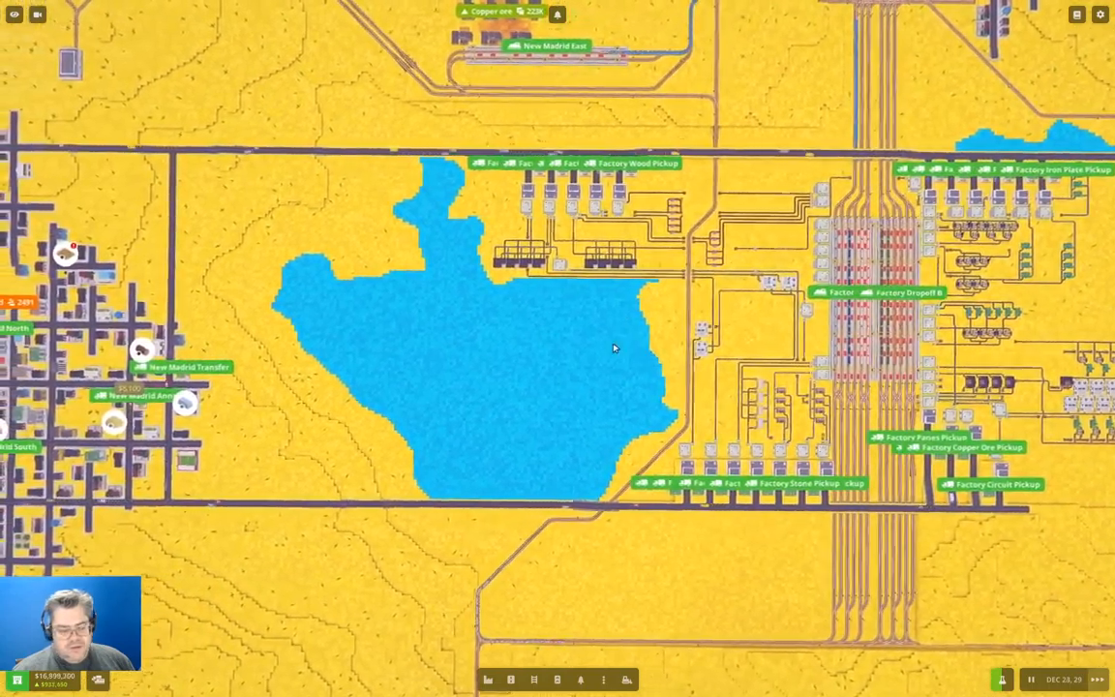
scroll(572, 368, "up", 2)
left_click_drag(572, 368, 559, 360)
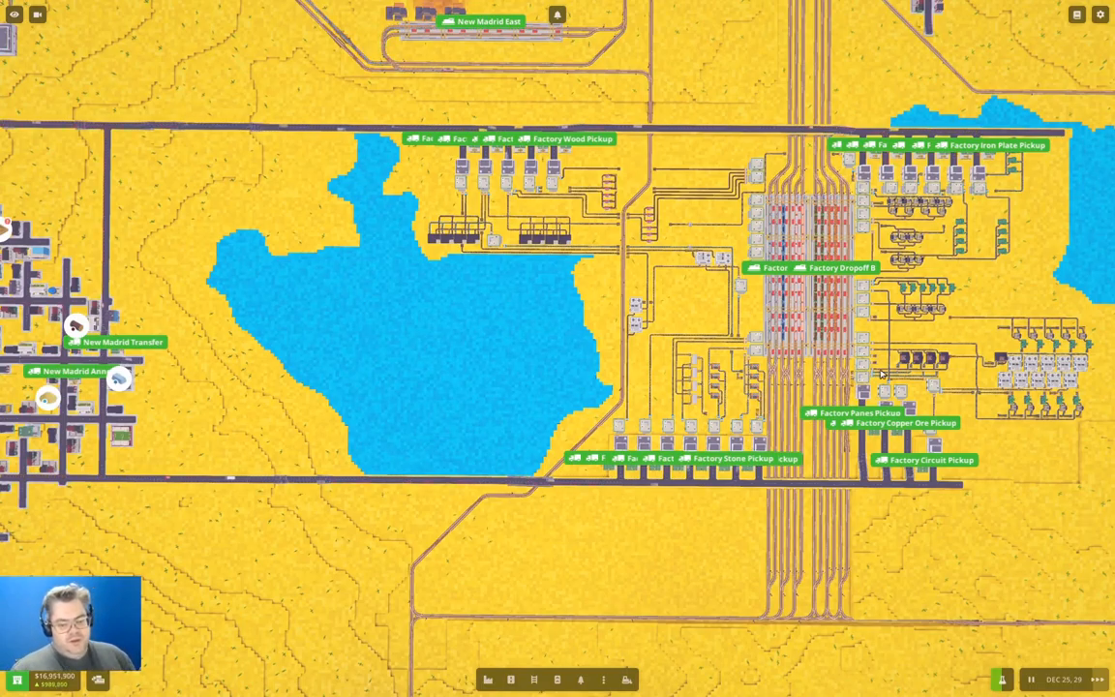
key("Right")
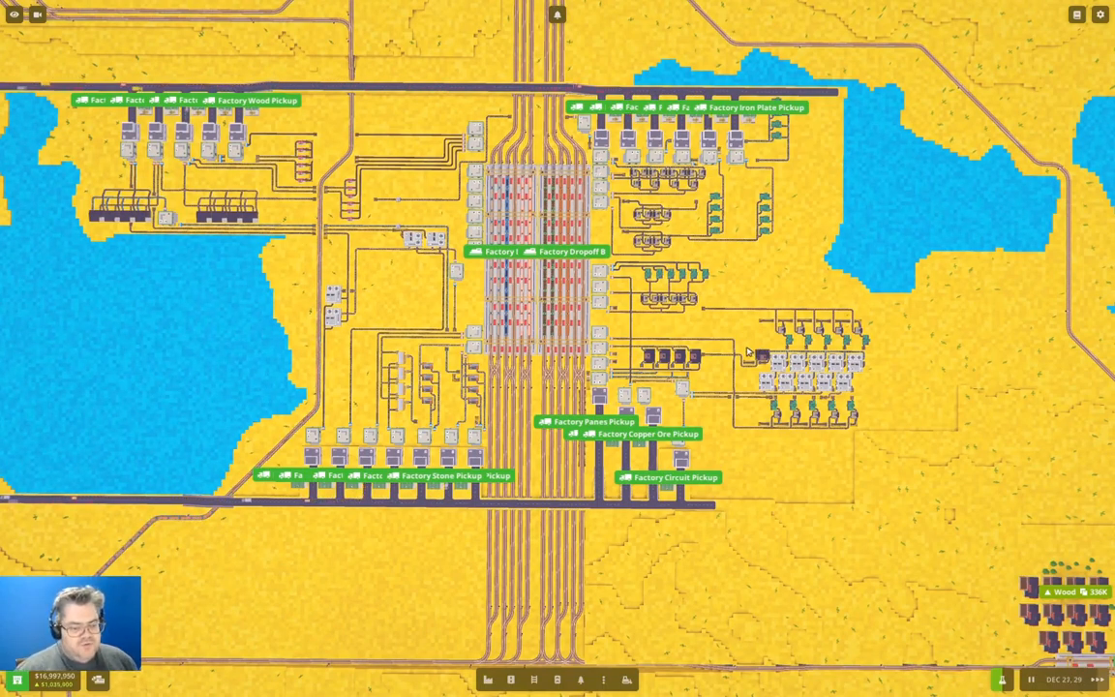
scroll(762, 363, "down", 1)
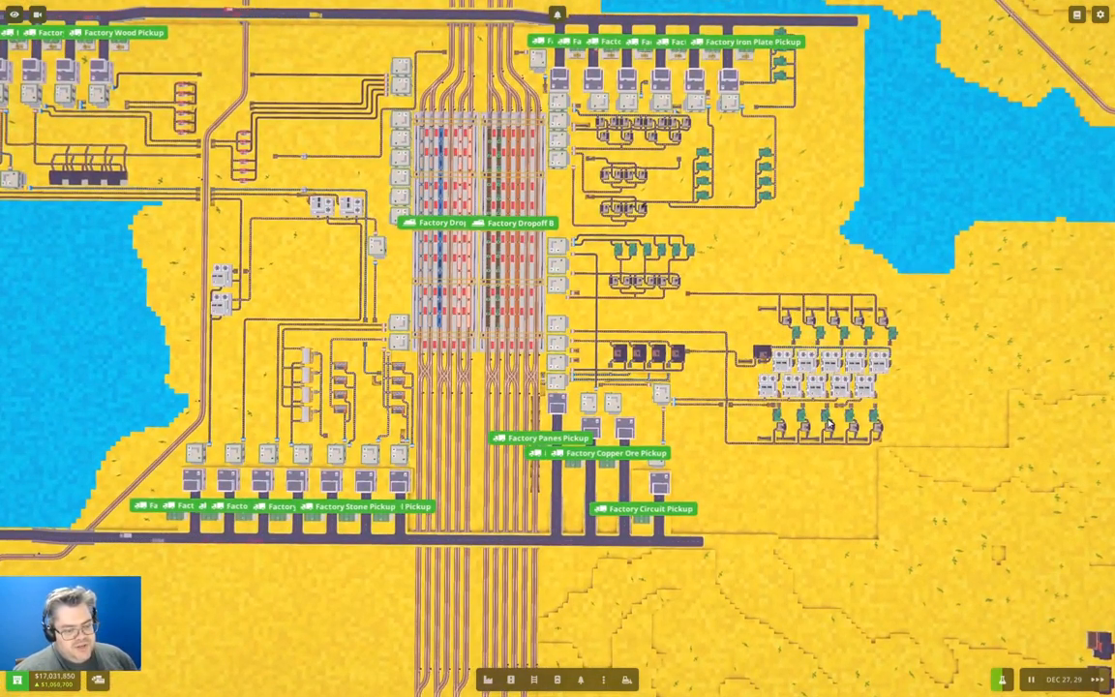
scroll(793, 406, "up", 3)
scroll(830, 432, "up", 2)
scroll(794, 436, "up", 1)
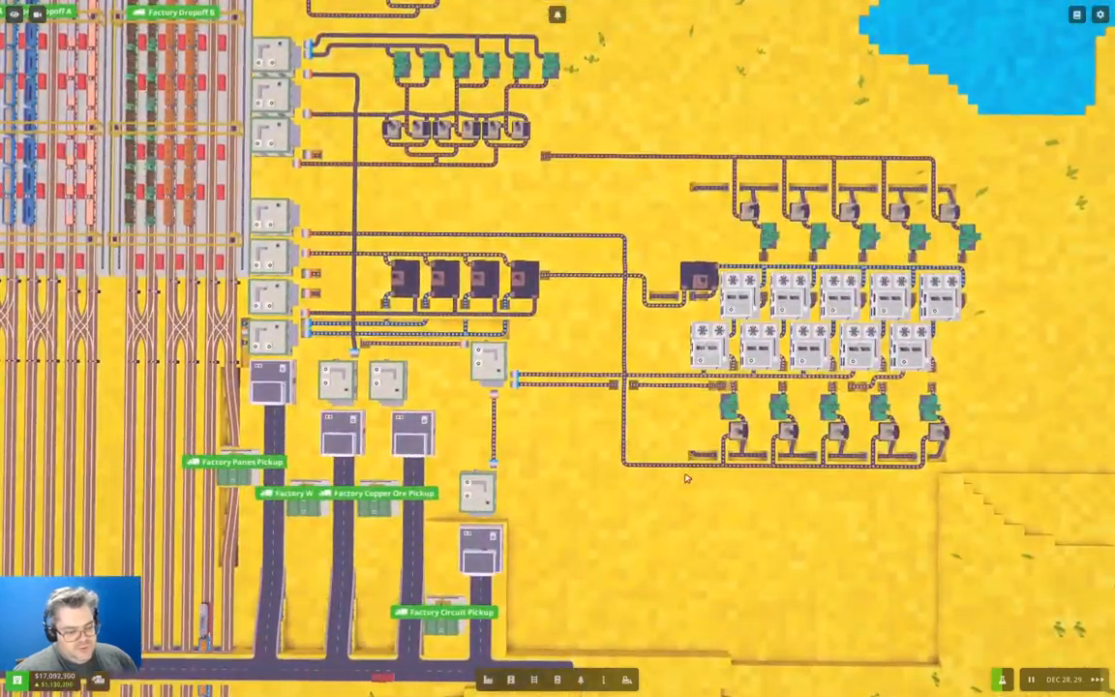
scroll(645, 497, "up", 2)
scroll(629, 465, "up", 1)
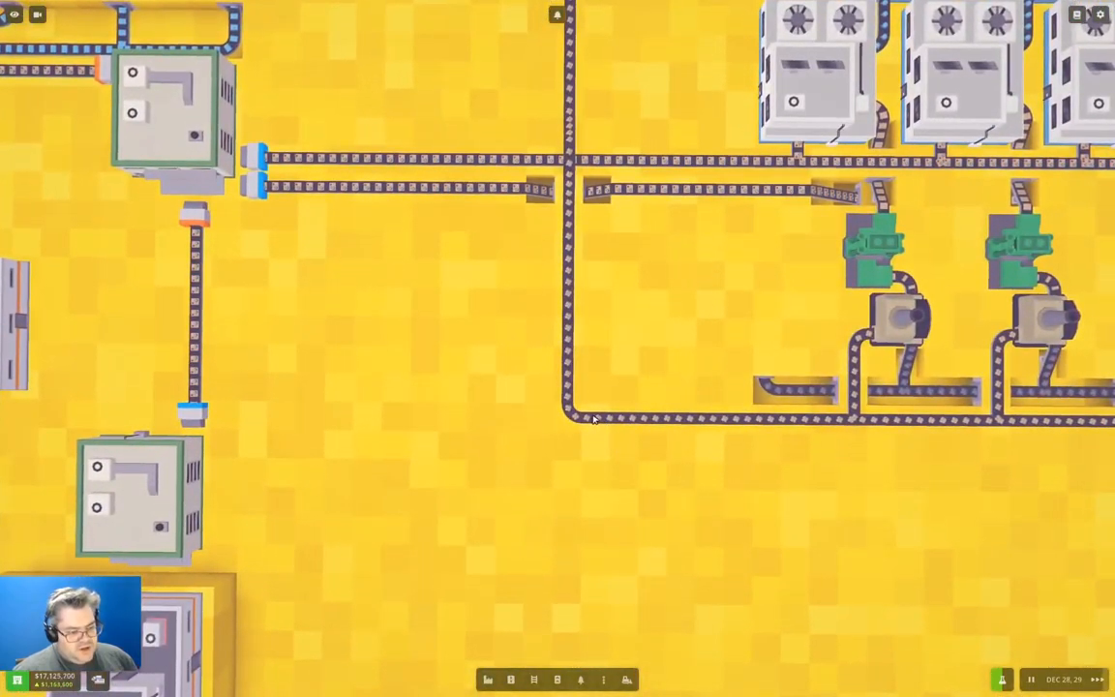
scroll(615, 320, "down", 3)
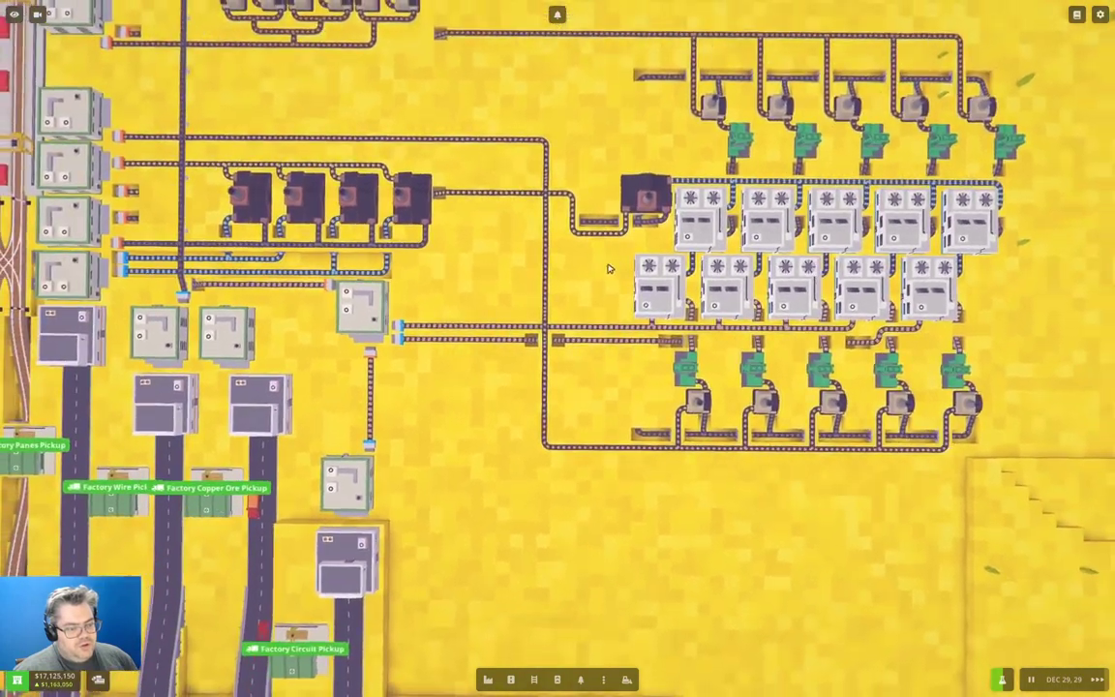
Pan across the eastern factory block's machine rows, then over to the large rail yard and western pickups.
left_click_drag(609, 268, 552, 338)
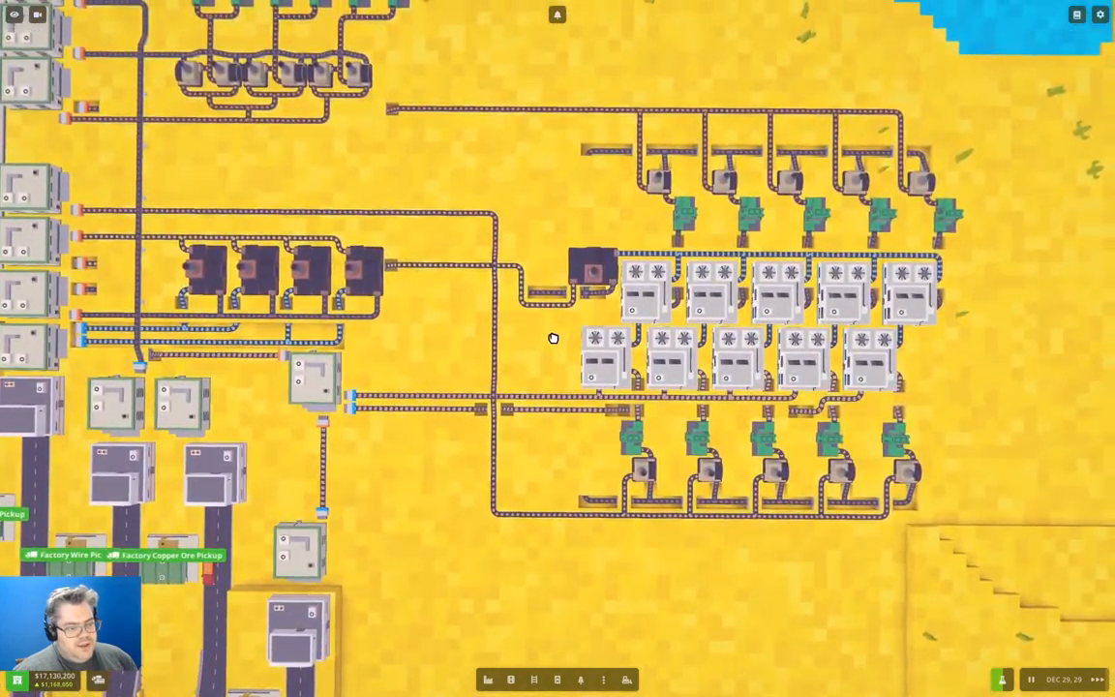
scroll(552, 338, "down", 1)
scroll(580, 309, "up", 2)
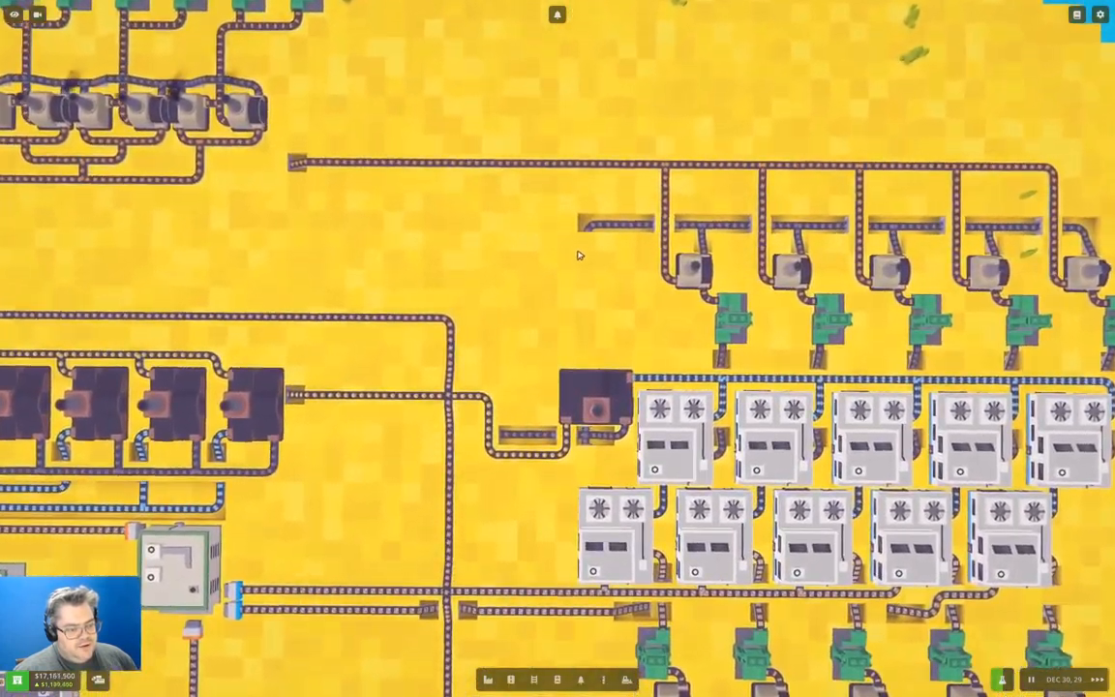
scroll(629, 281, "up", 2)
left_click_drag(656, 309, 602, 206)
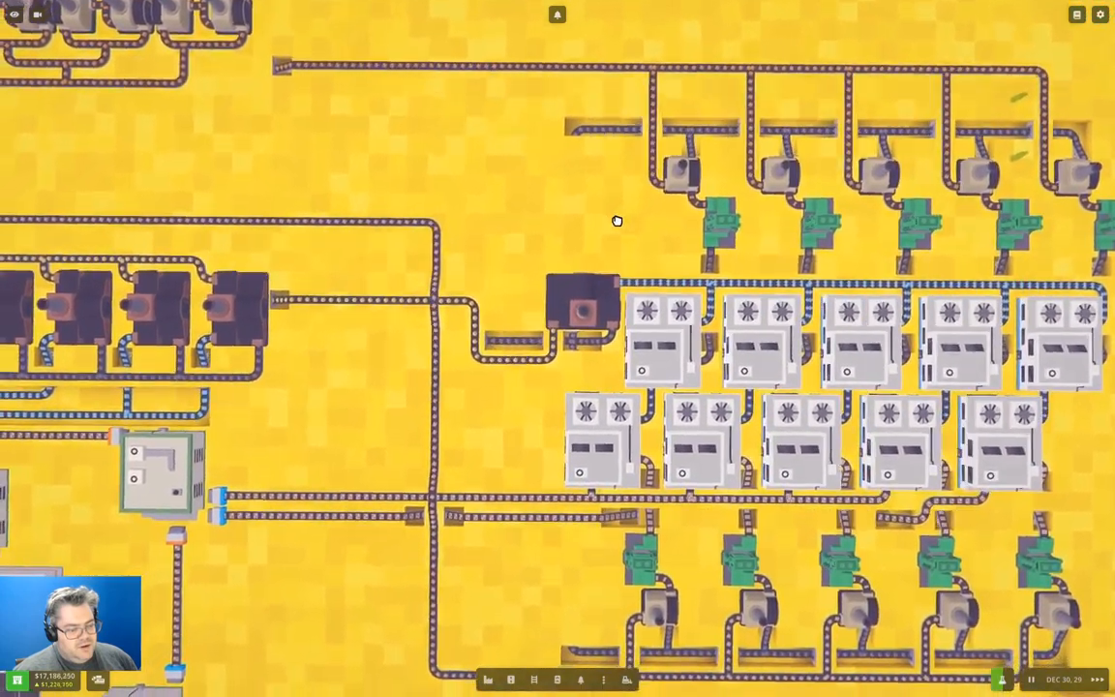
scroll(573, 410, "down", 1)
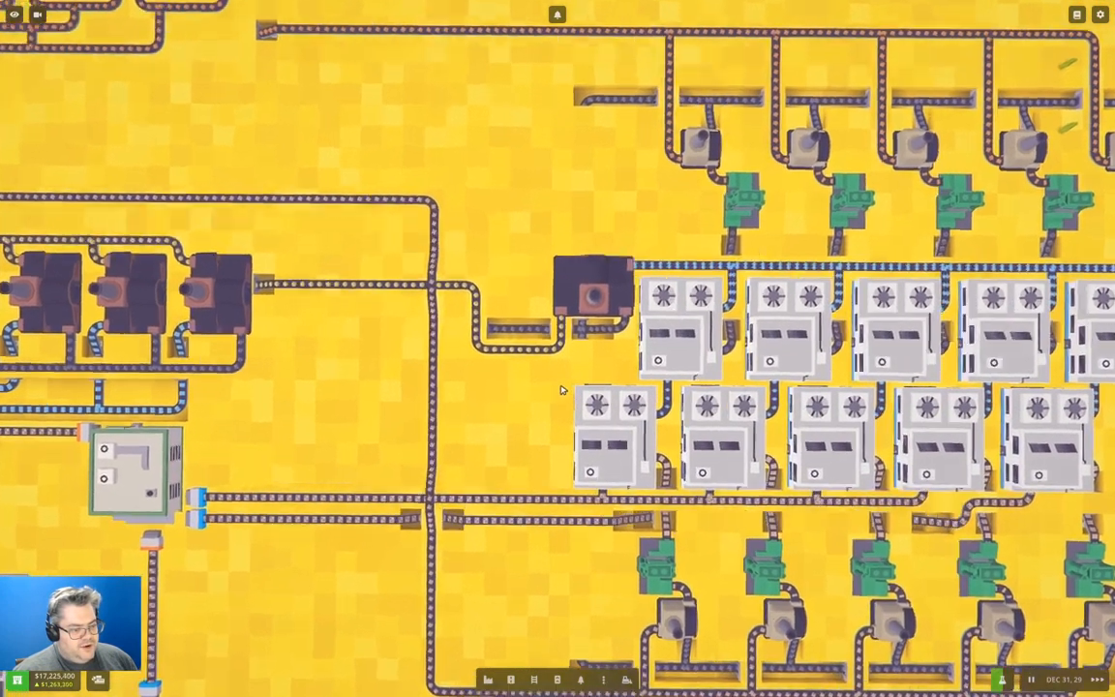
scroll(573, 411, "down", 1)
scroll(571, 483, "down", 1)
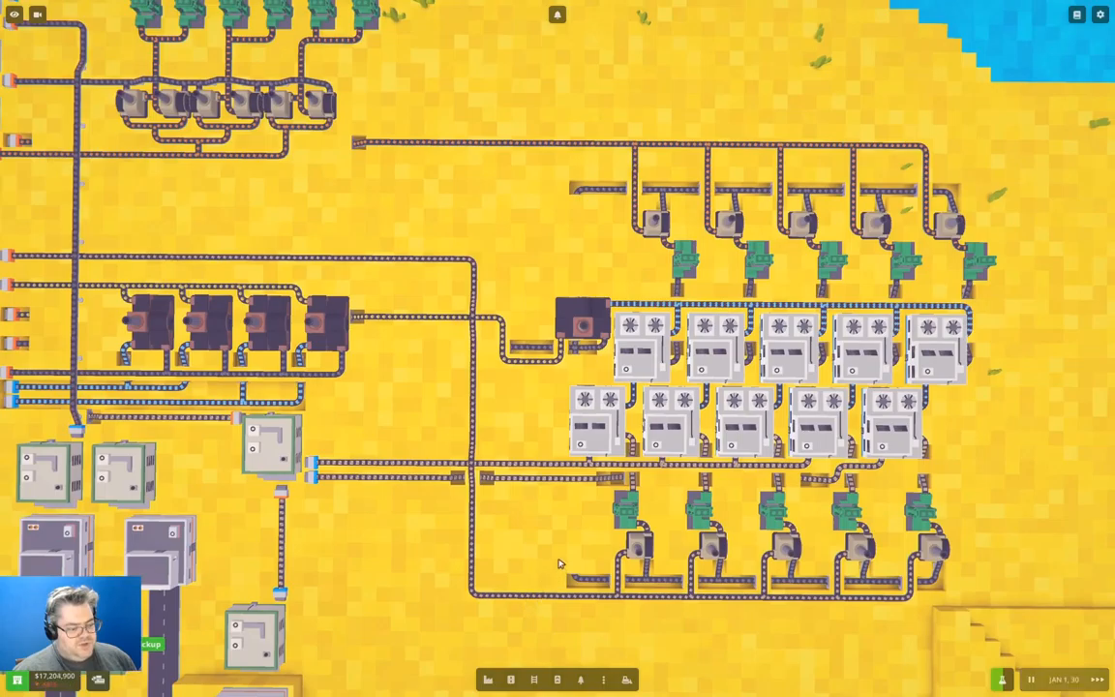
scroll(558, 581, "up", 2)
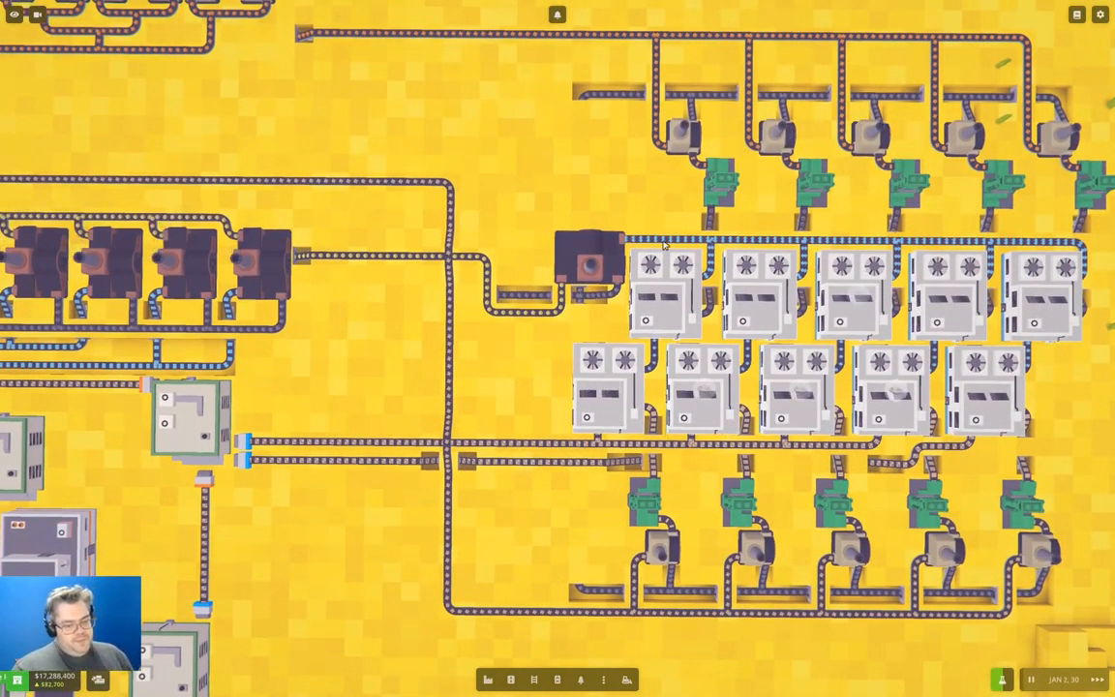
scroll(535, 467, "down", 2)
scroll(774, 290, "up", 1)
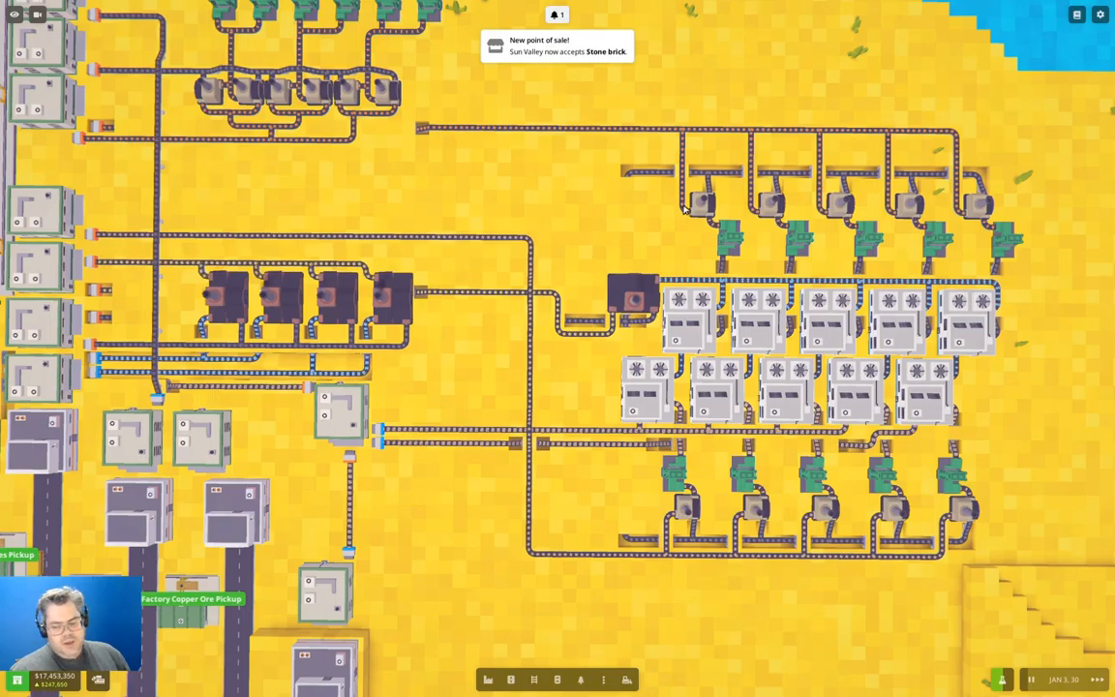
scroll(711, 262, "down", 2)
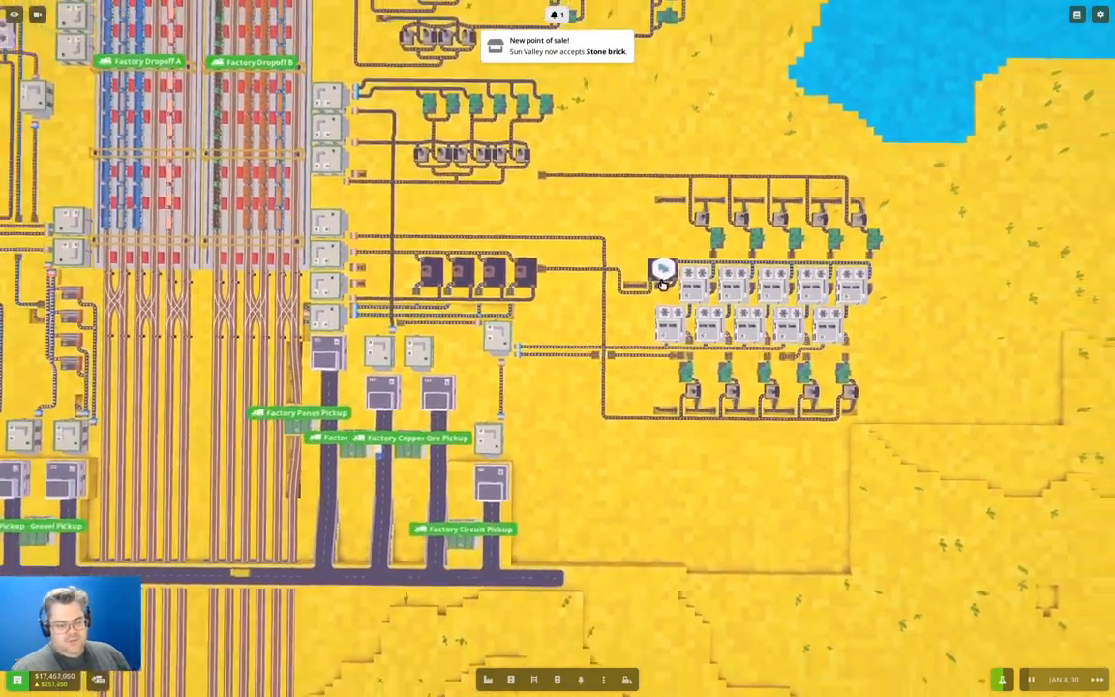
scroll(661, 281, "down", 1)
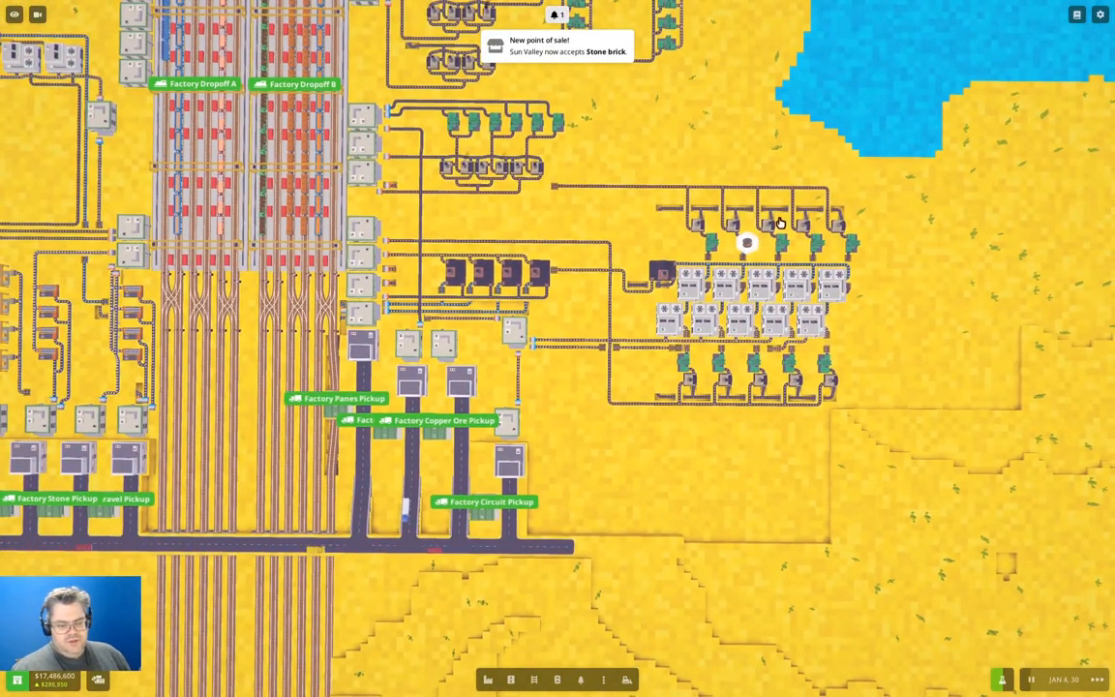
scroll(645, 225, "up", 2)
scroll(726, 339, "up", 1)
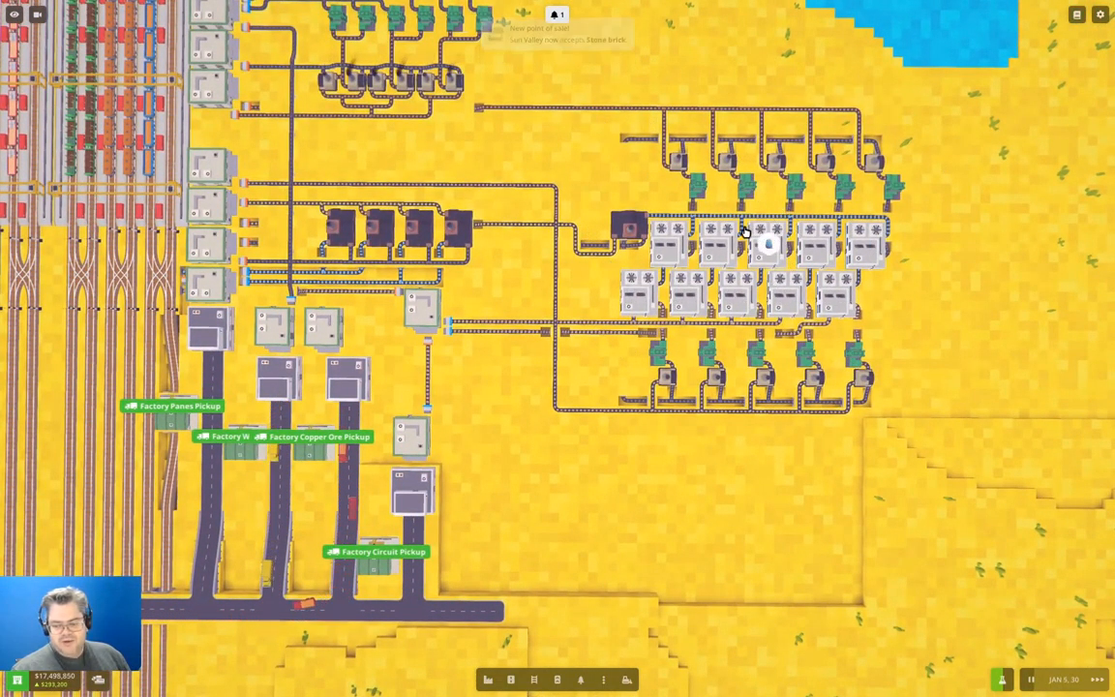
scroll(615, 338, "up", 2)
scroll(571, 378, "up", 1)
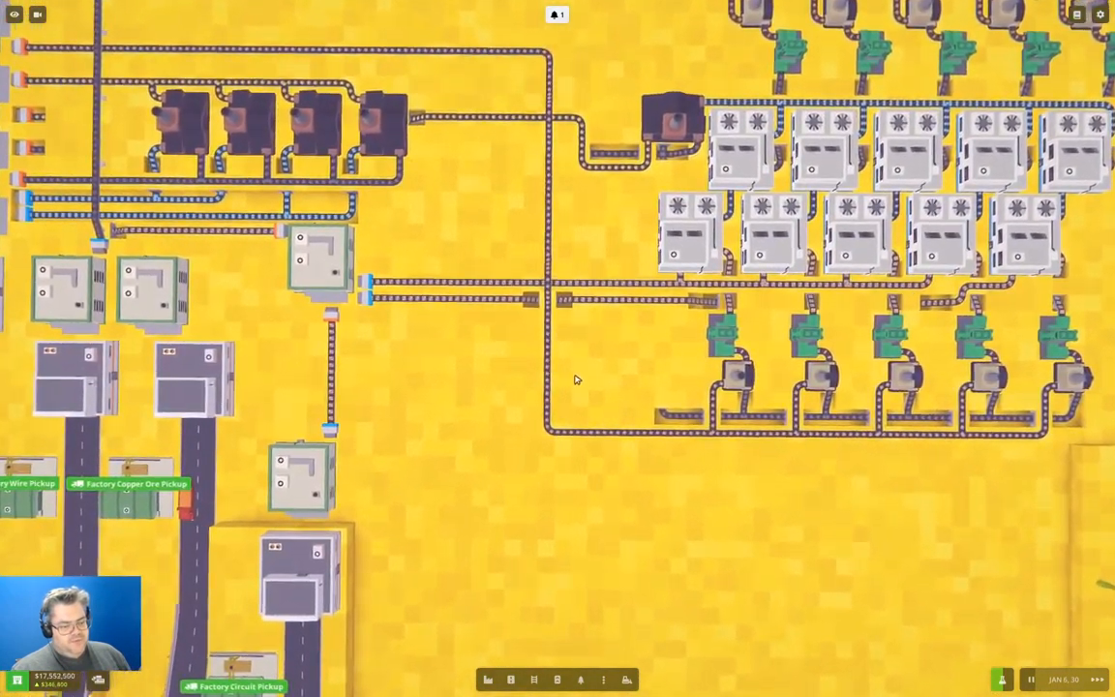
scroll(684, 82, "down", 2)
scroll(684, 82, "down", 1)
left_click_drag(436, 290, 790, 308)
scroll(790, 307, "down", 3)
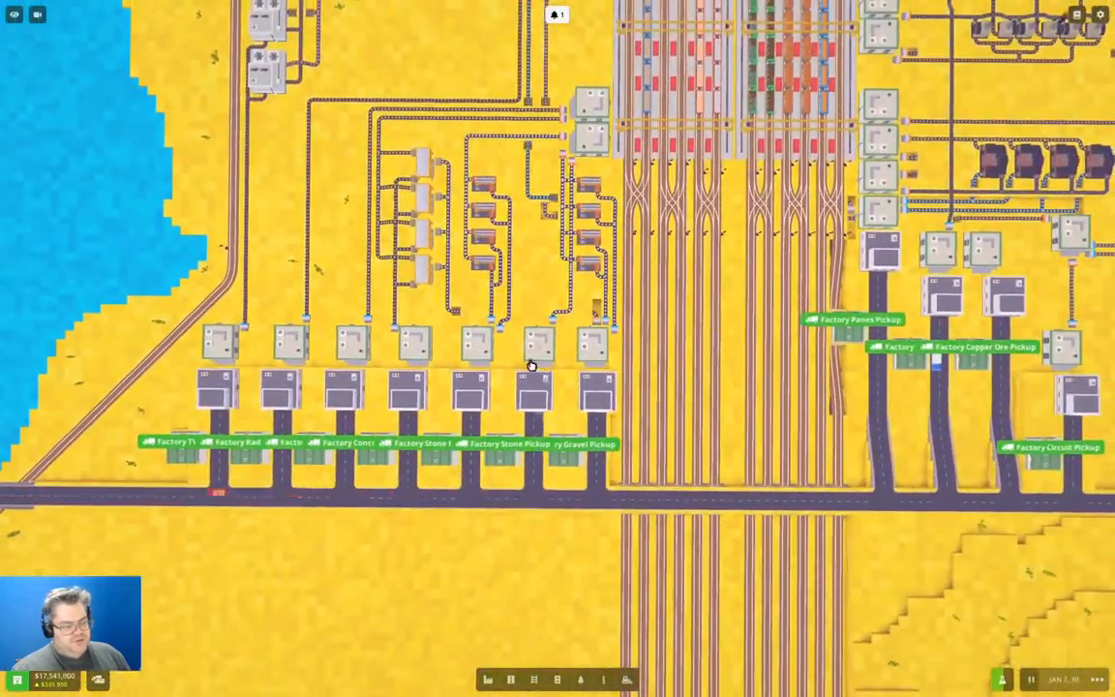
scroll(517, 471, "up", 2)
scroll(517, 470, "down", 3)
Pan west over the factory buildings, then east across the rail yard to the machine block.
left_click_drag(517, 471, 542, 407)
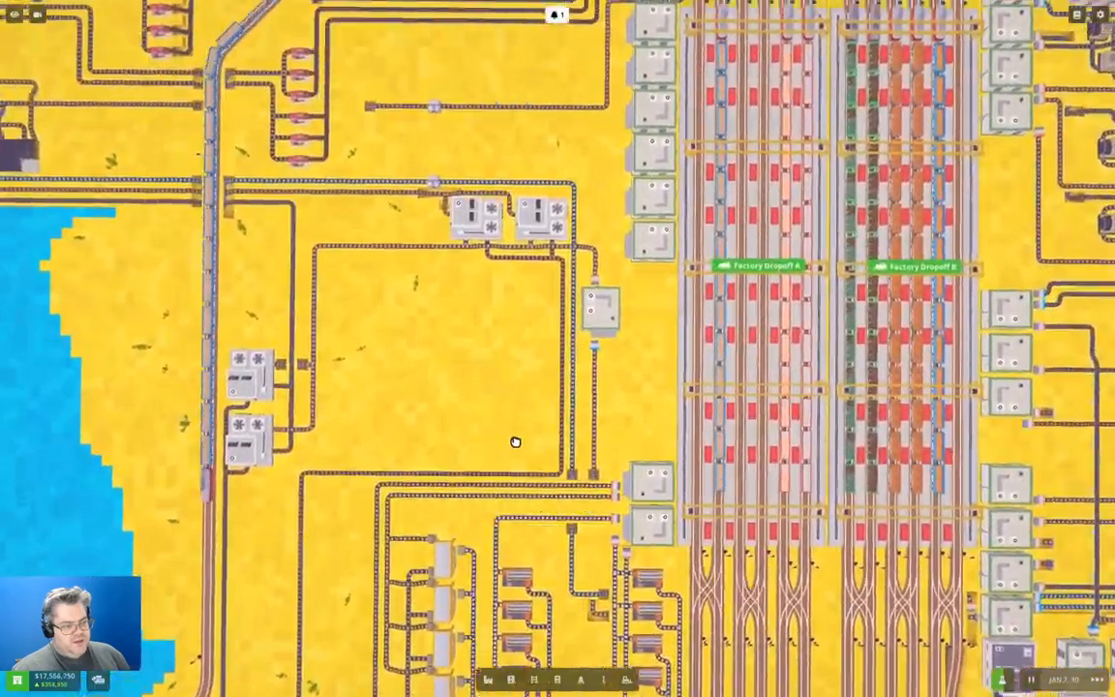
scroll(556, 423, "up", 3)
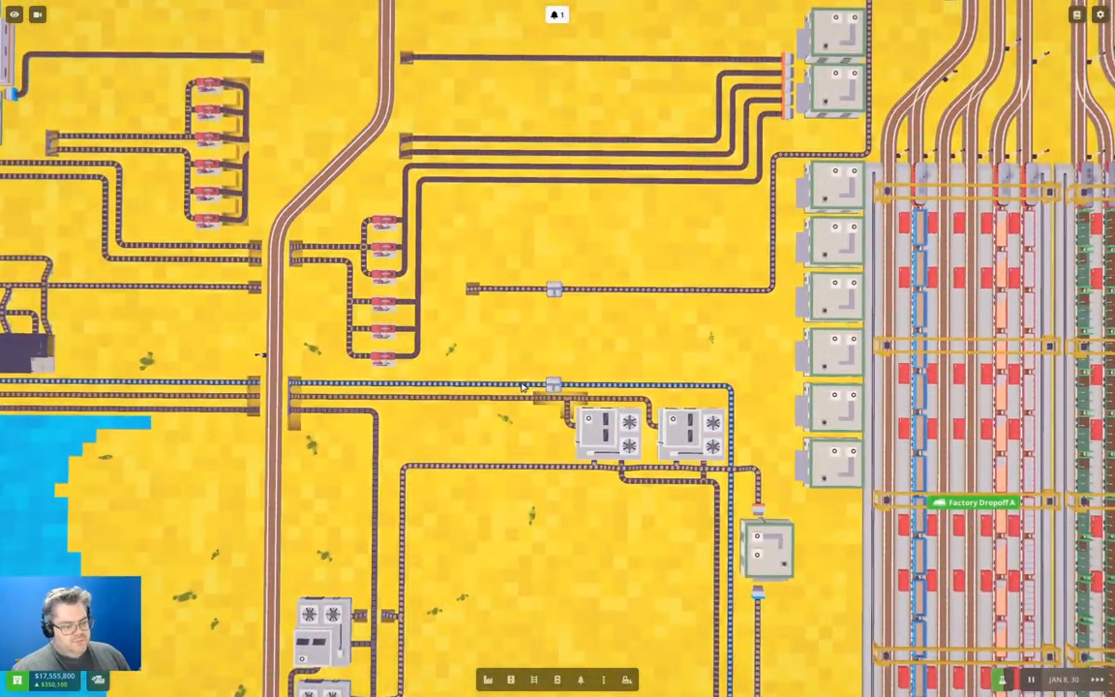
scroll(495, 377, "up", 1)
scroll(495, 377, "down", 3)
left_click_drag(677, 339, 542, 291)
left_click_drag(774, 290, 387, 242)
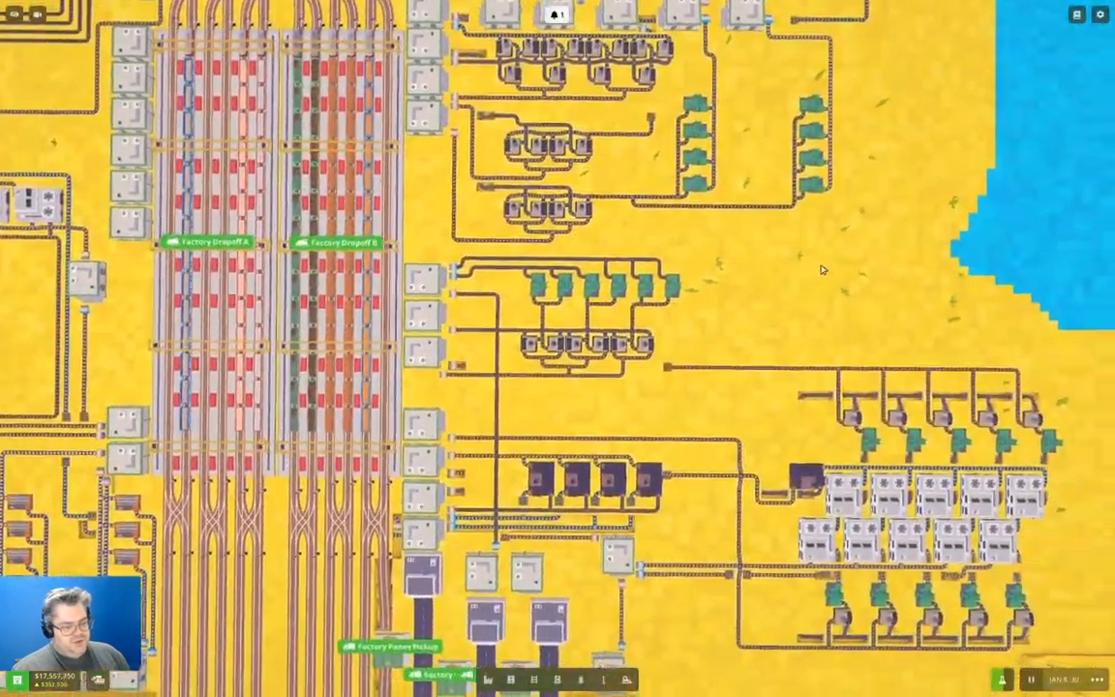
mouse_move(678, 252)
left_mouse_down()
mouse_move(586, 201)
mouse_move(595, 116)
left_mouse_up()
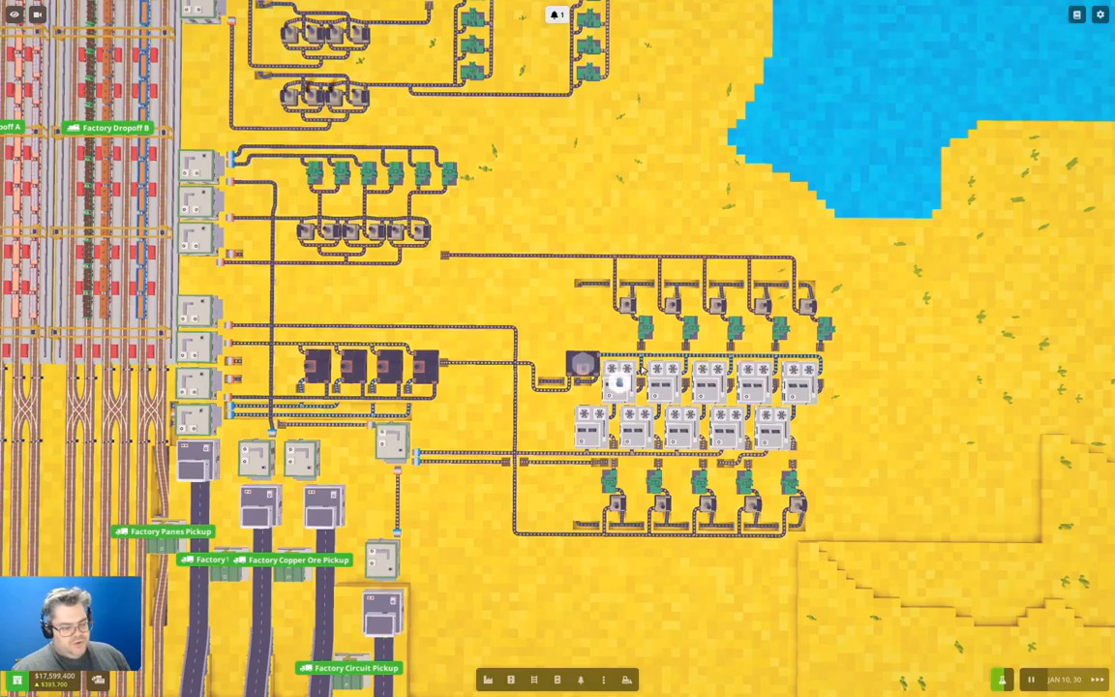
scroll(764, 387, "up", 1)
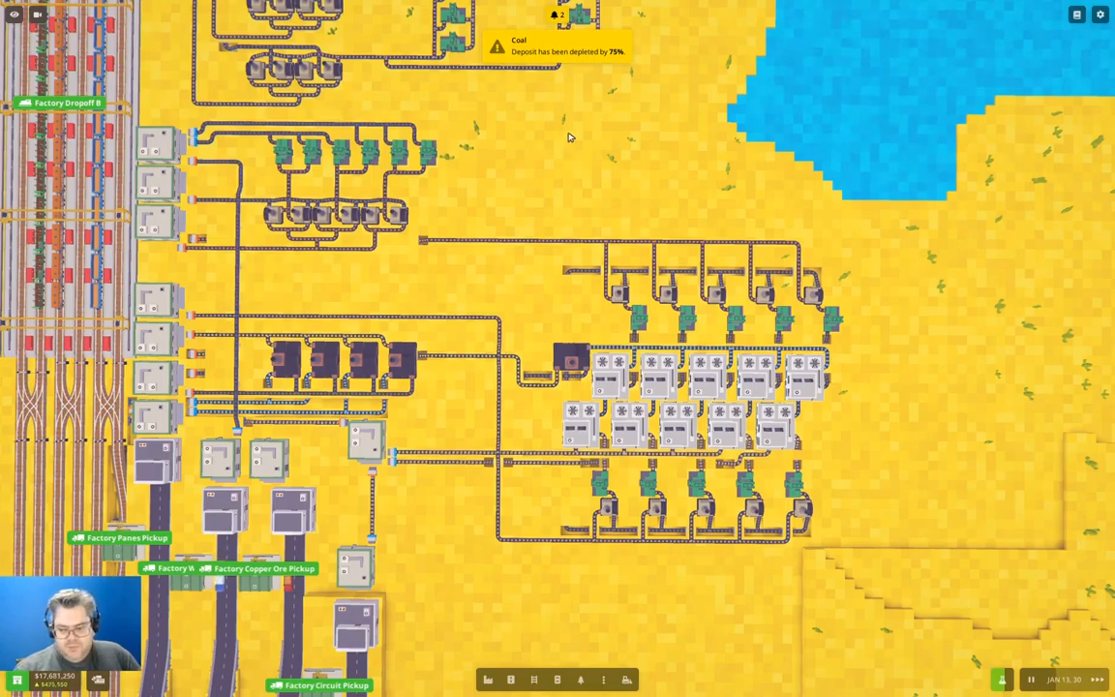
scroll(569, 137, "down", 3)
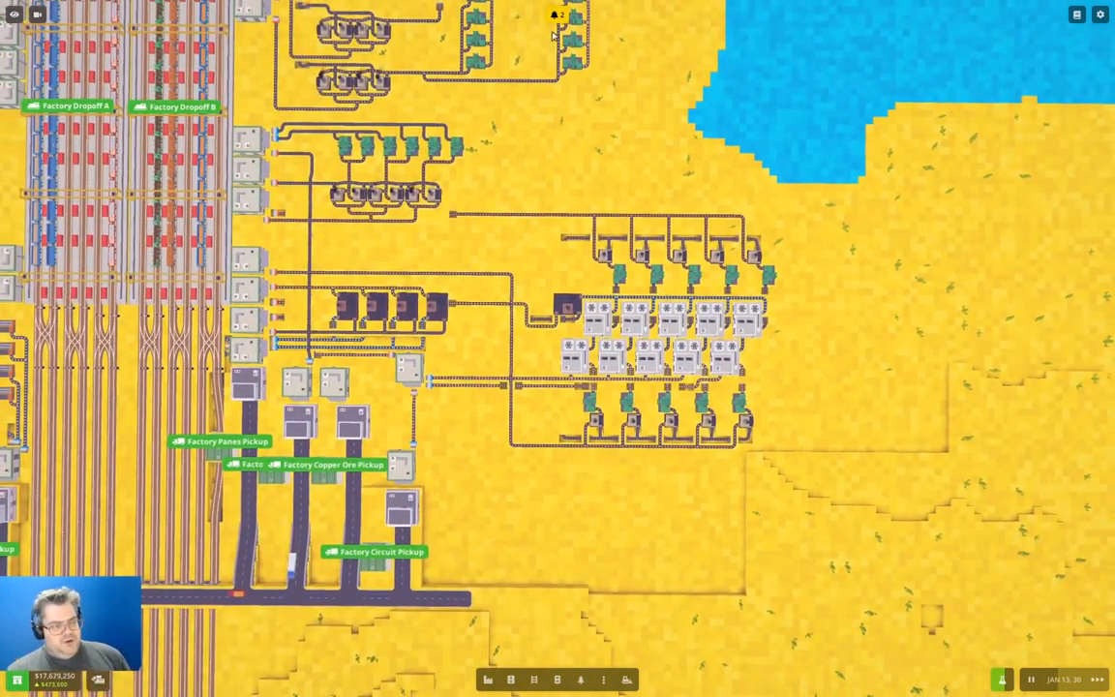
Jump to the depleting coal deposit via the notification and open Crossett North station's overview.
left_click(558, 22)
left_click(520, 266)
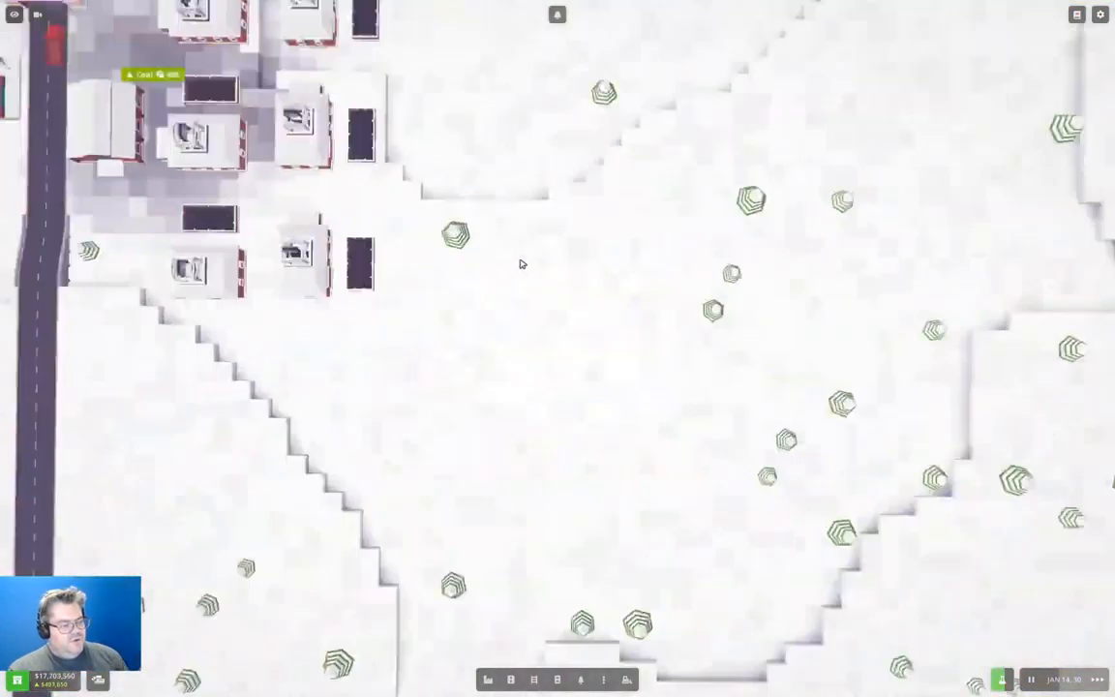
scroll(518, 262, "down", 3)
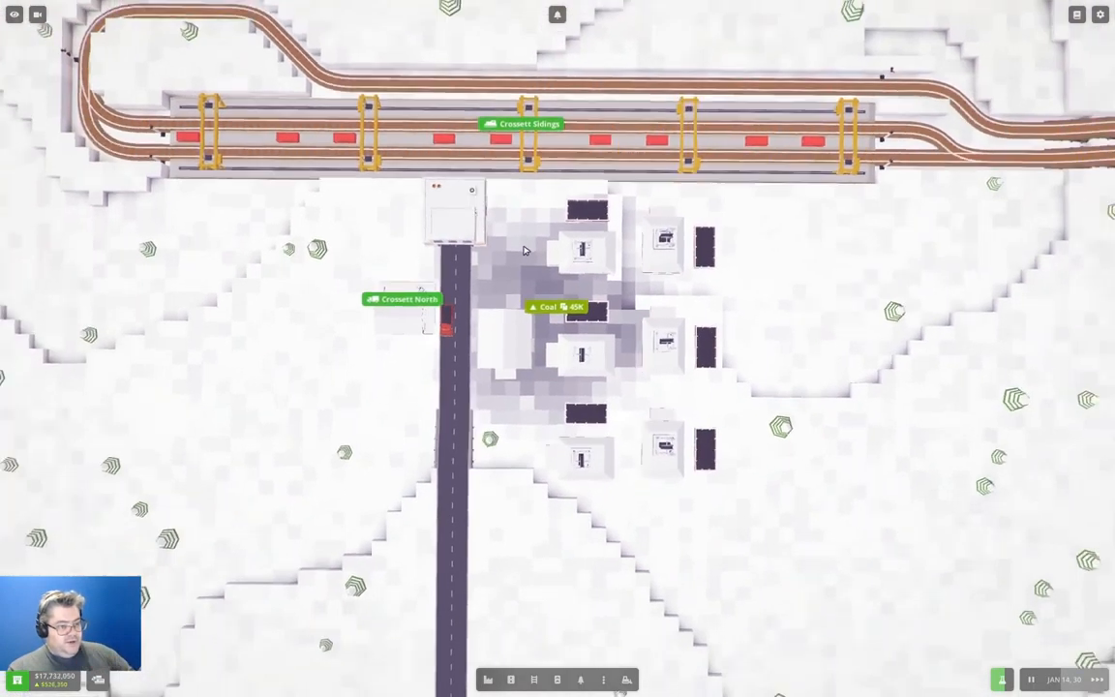
scroll(518, 262, "down", 2)
scroll(552, 242, "down", 1)
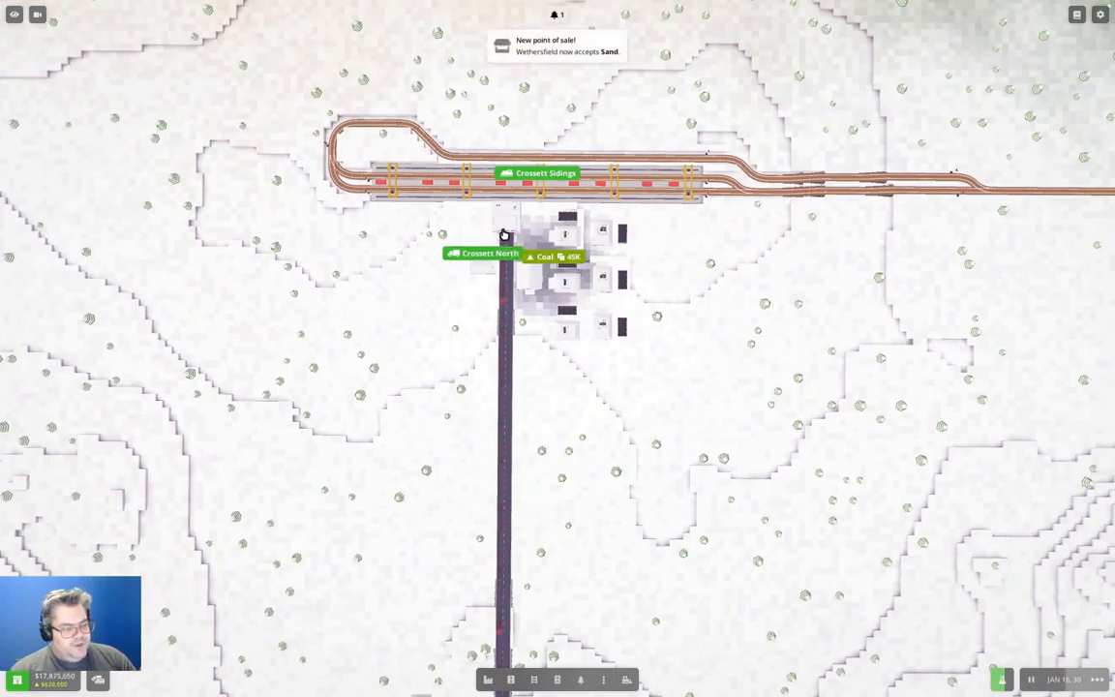
left_click(489, 272)
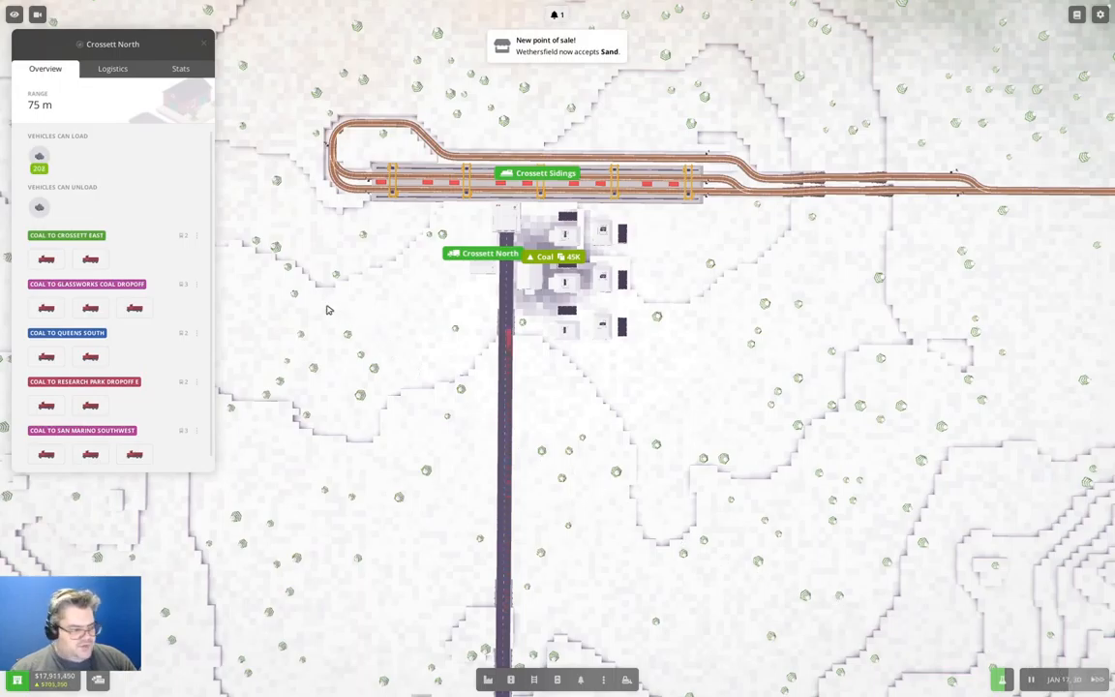
scroll(84, 368, "down", 1)
scroll(91, 346, "up", 1)
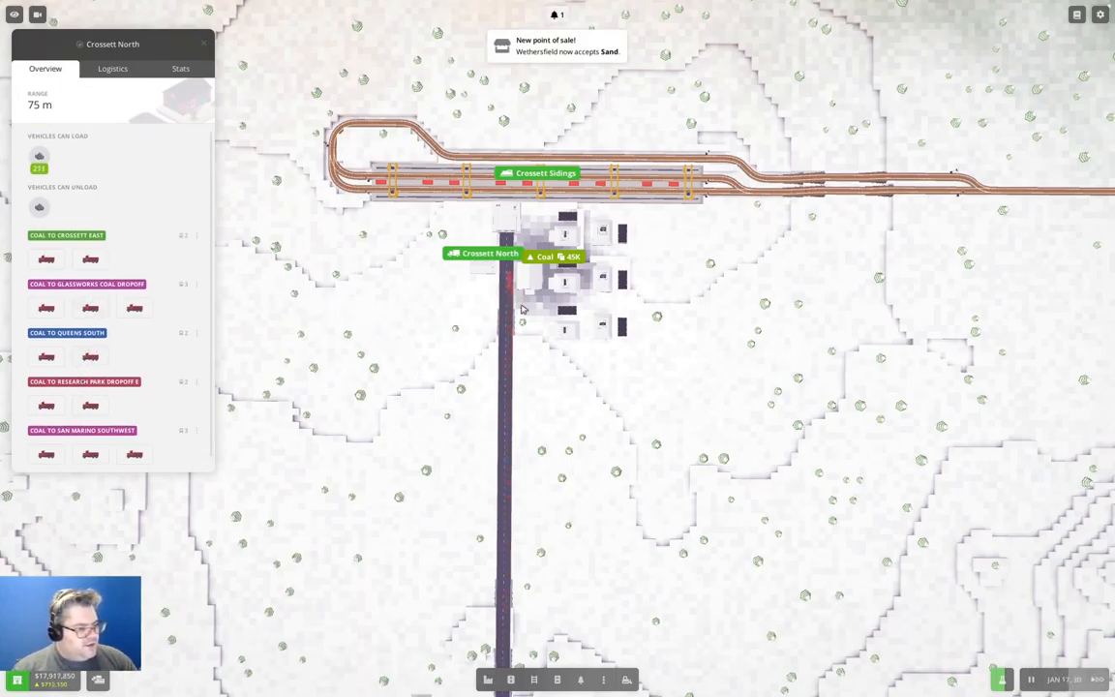
scroll(580, 290, "down", 3)
mouse_move(581, 194)
left_mouse_down()
mouse_move(772, 444)
mouse_move(571, 261)
left_mouse_up()
Pan from Newburgh into the industrial factory district.
left_click_drag(677, 290, 571, 261)
left_click_drag(716, 242, 734, 380)
scroll(733, 380, "down", 3)
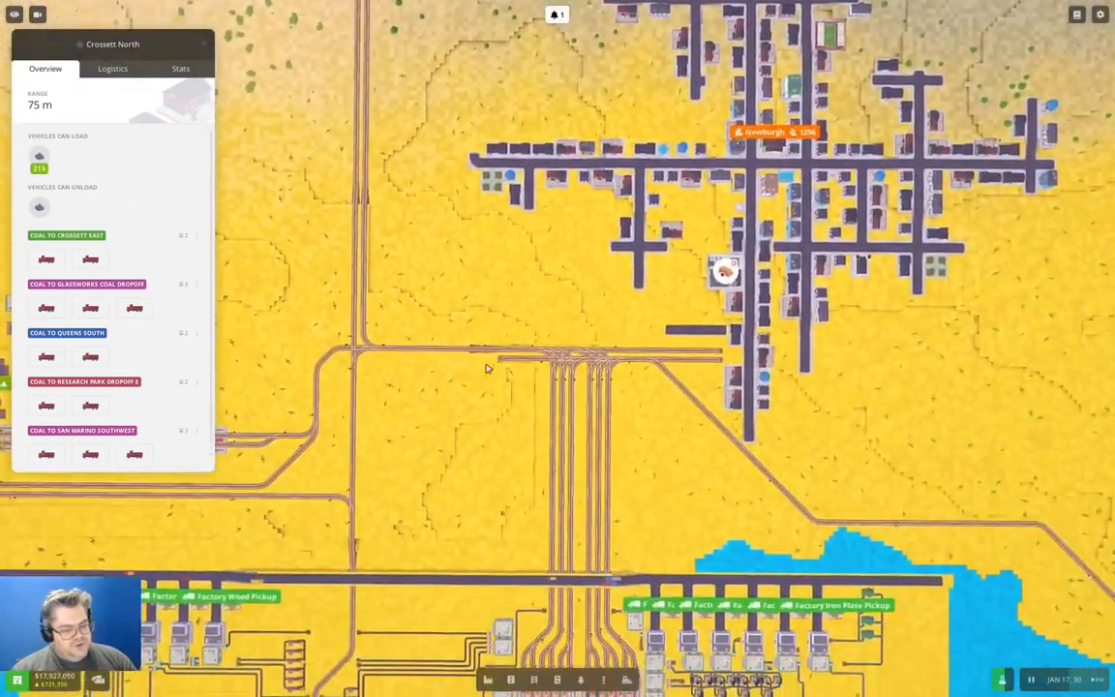
left_click_drag(678, 484, 677, 242)
scroll(678, 387, "up", 2)
left_click_drag(697, 581, 670, 527)
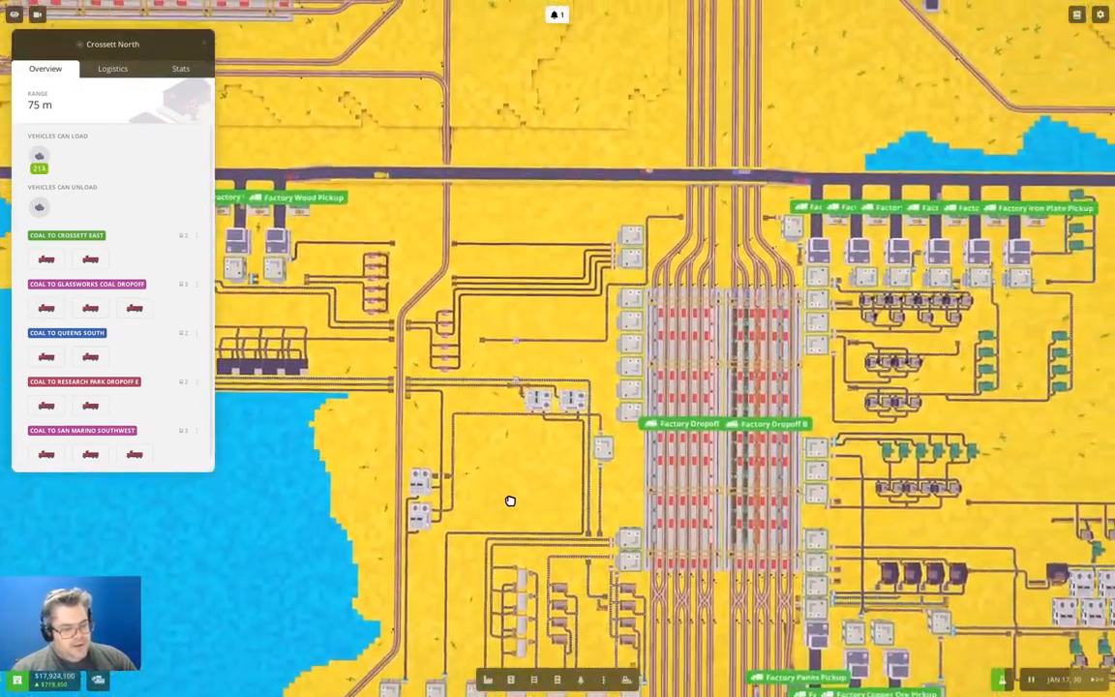
scroll(510, 501, "up", 1)
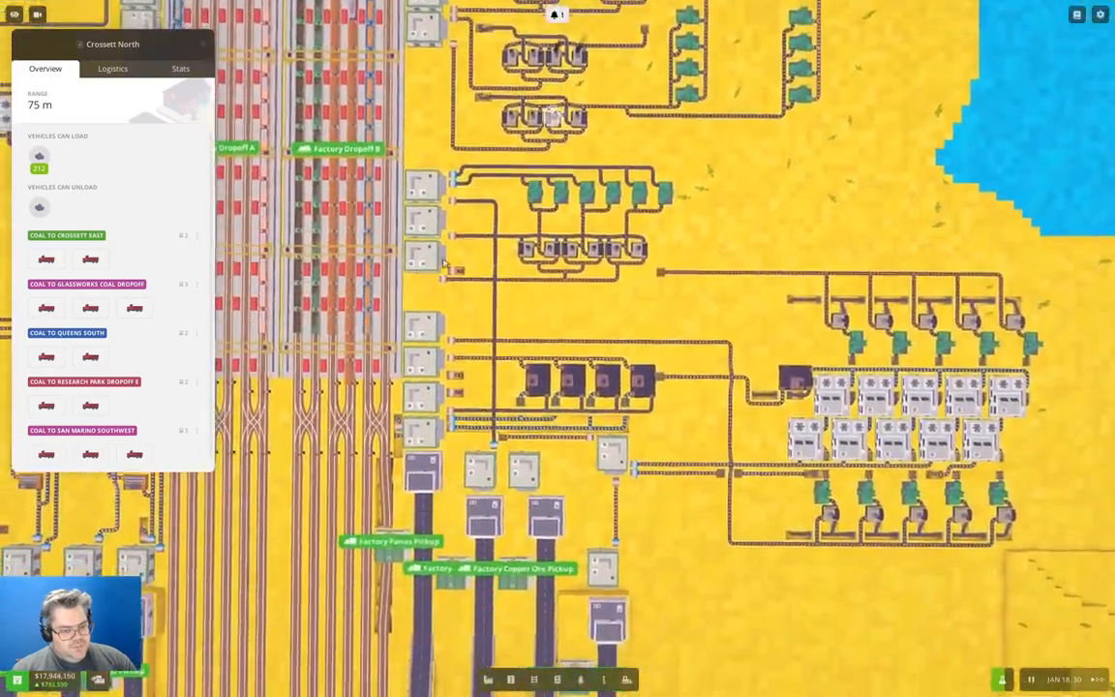
scroll(421, 291, "down", 5)
Pan past the lakeside factory row and rail yard to the circuit factory area.
left_click_drag(542, 387, 562, 194)
scroll(518, 232, "up", 4)
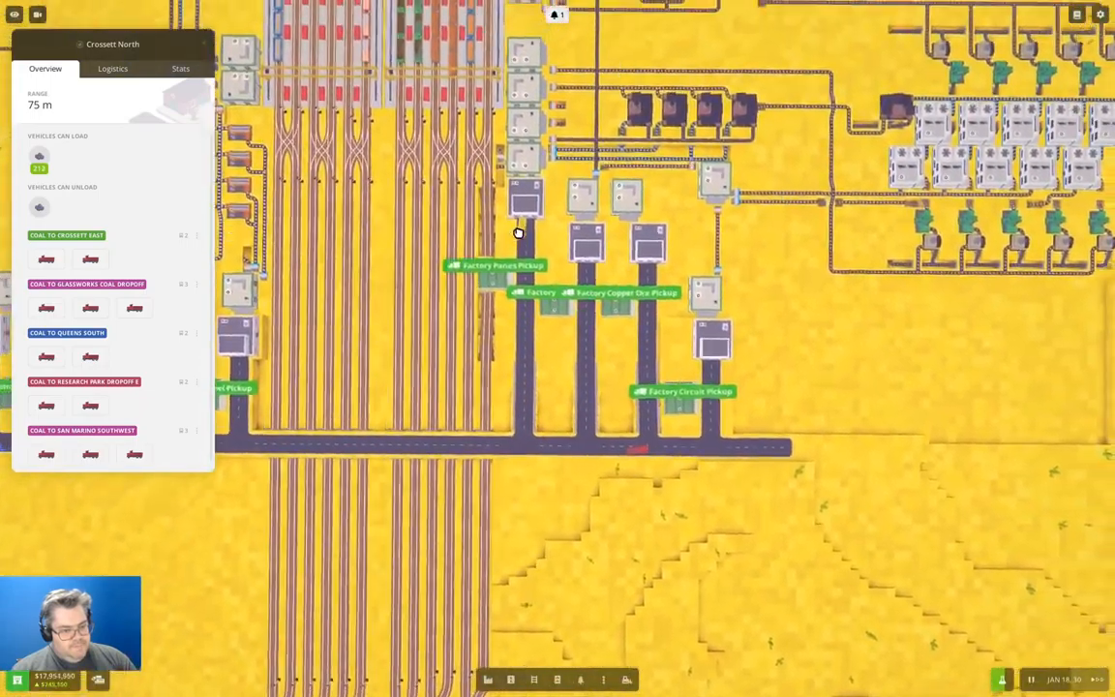
scroll(518, 232, "down", 3)
left_click_drag(581, 291, 871, 290)
scroll(499, 384, "up", 3)
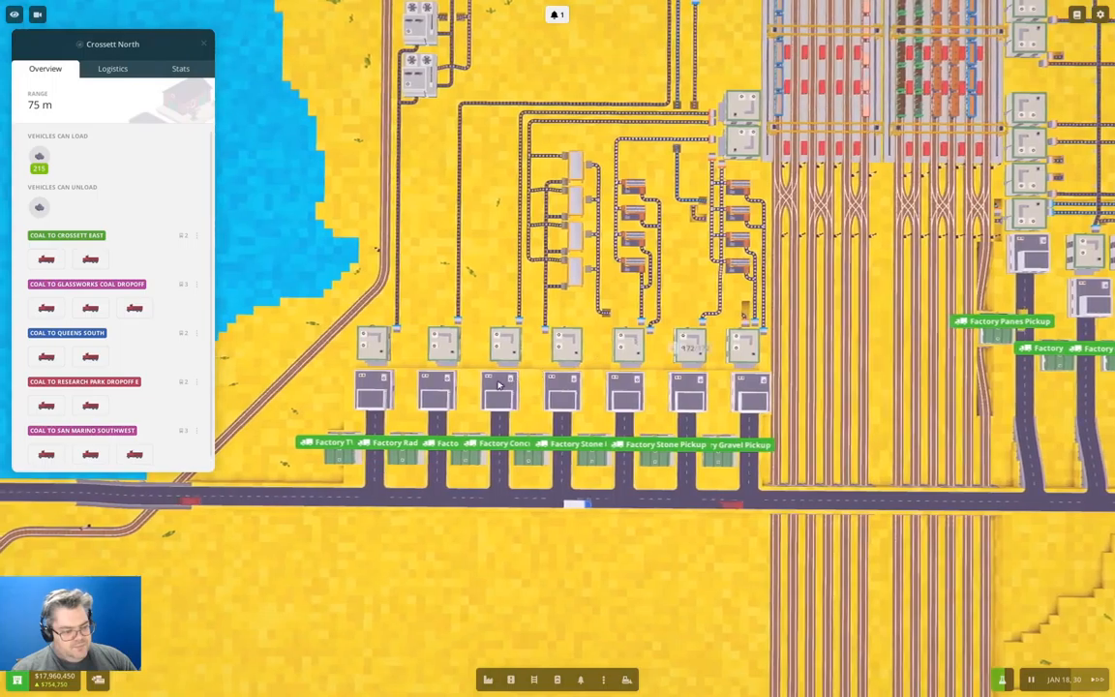
scroll(499, 384, "down", 3)
left_click_drag(677, 339, 339, 291)
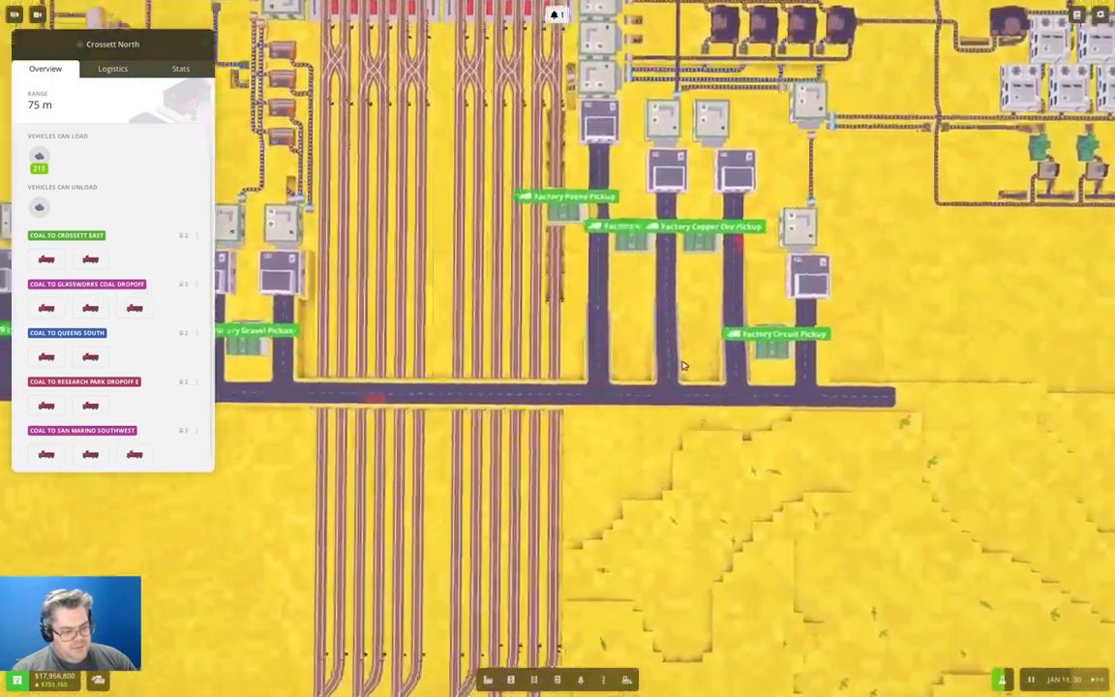
left_click_drag(677, 338, 435, 319)
scroll(650, 410, "up", 4)
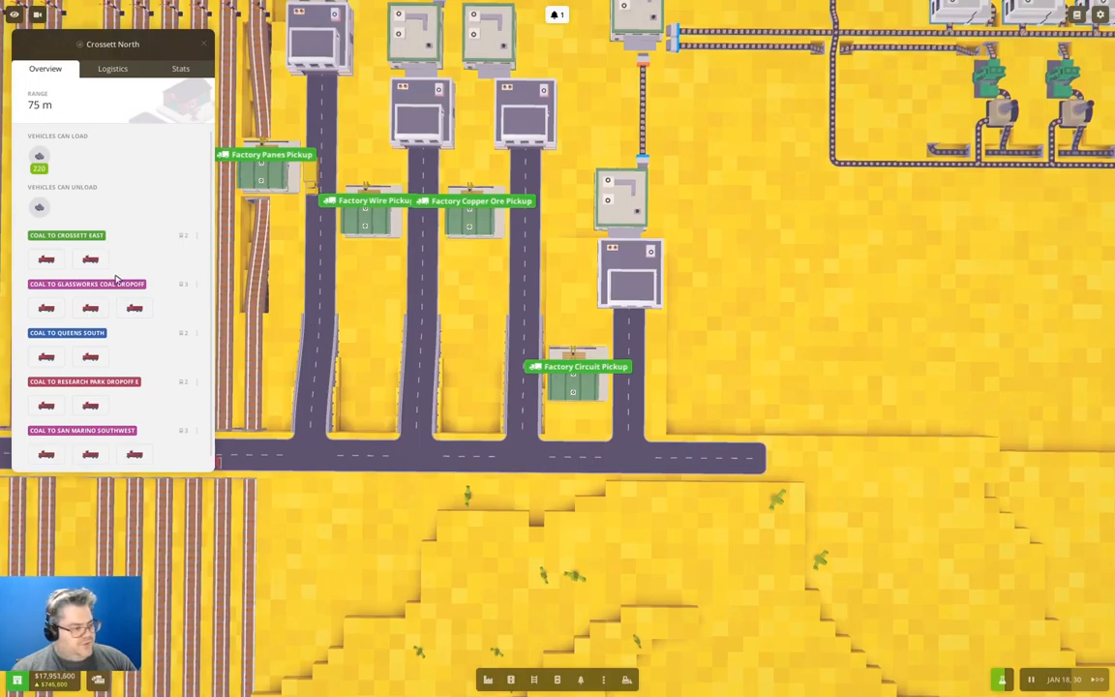
left_click(511, 681)
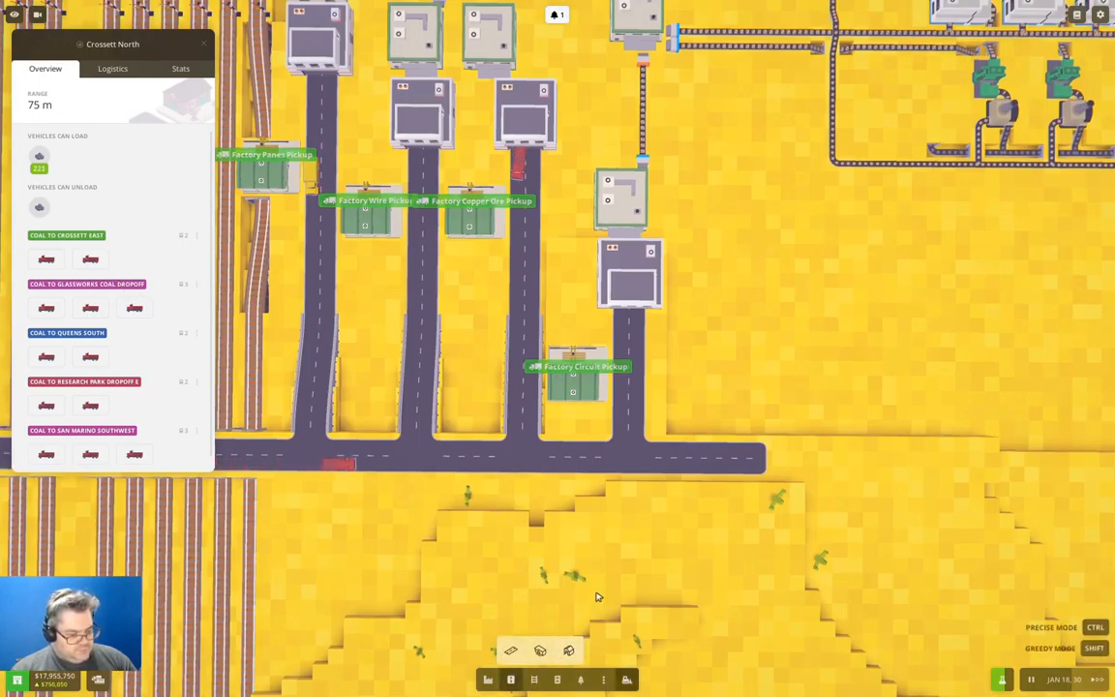
Preview a Freight Station II beside Factory Circuit Pickup, then cancel the placement.
left_click(571, 656)
left_click(276, 105)
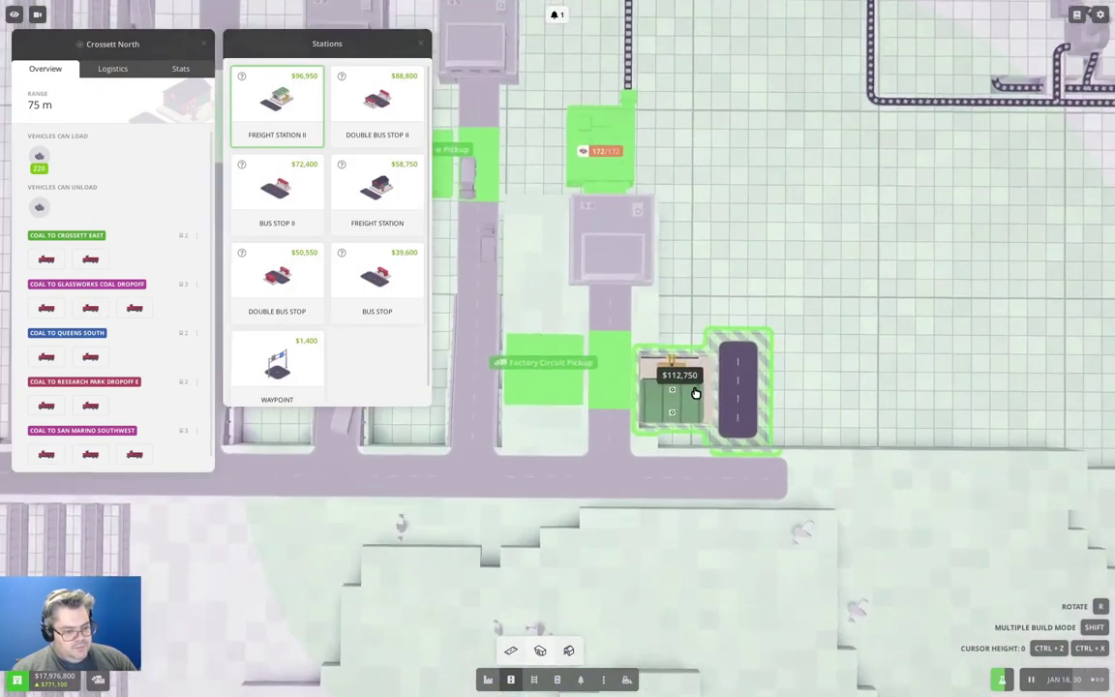
left_click_drag(695, 392, 674, 229)
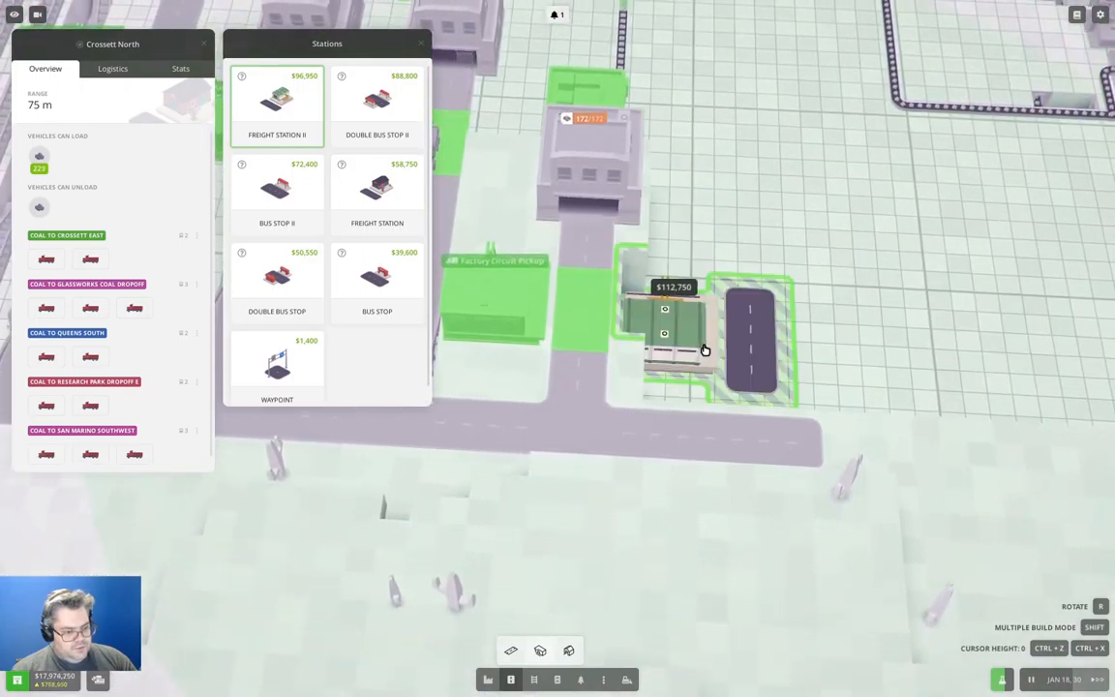
scroll(705, 350, "down", 5)
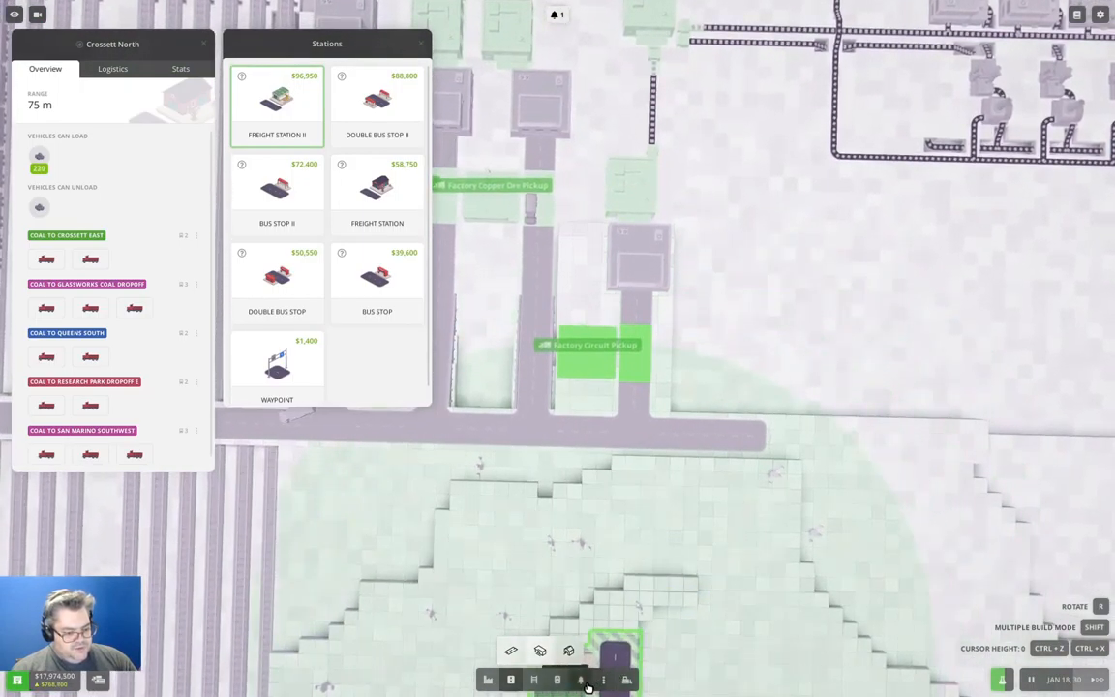
key("Escape")
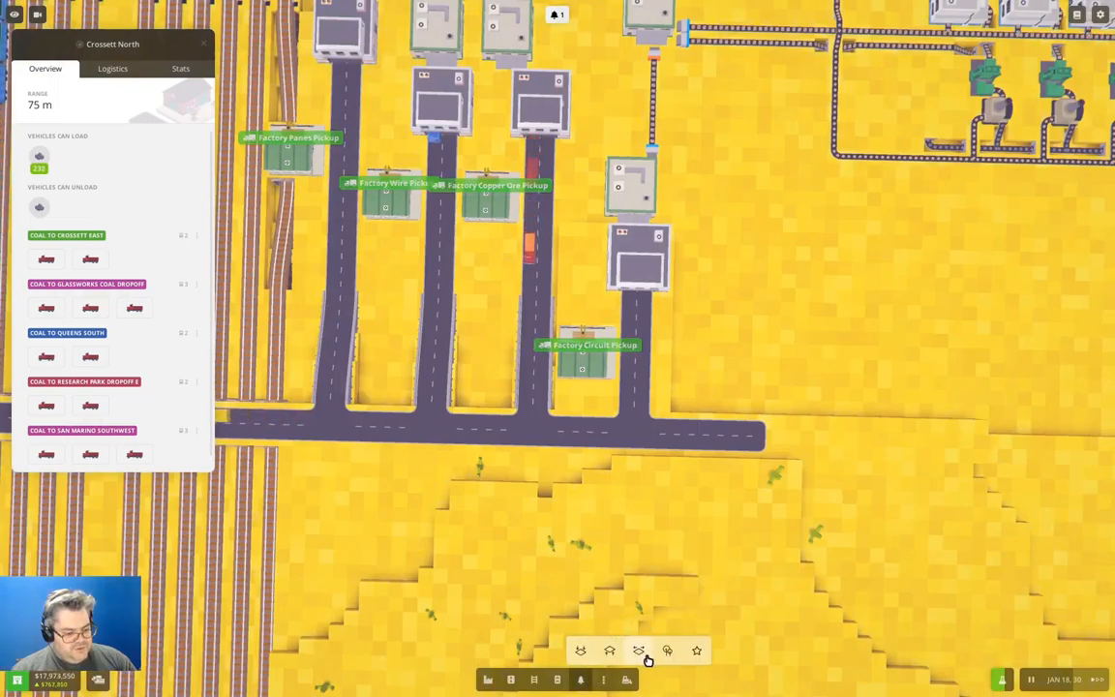
Prepare the ground east of the circuit factory and place the freight station there.
left_click_drag(667, 414, 754, 288)
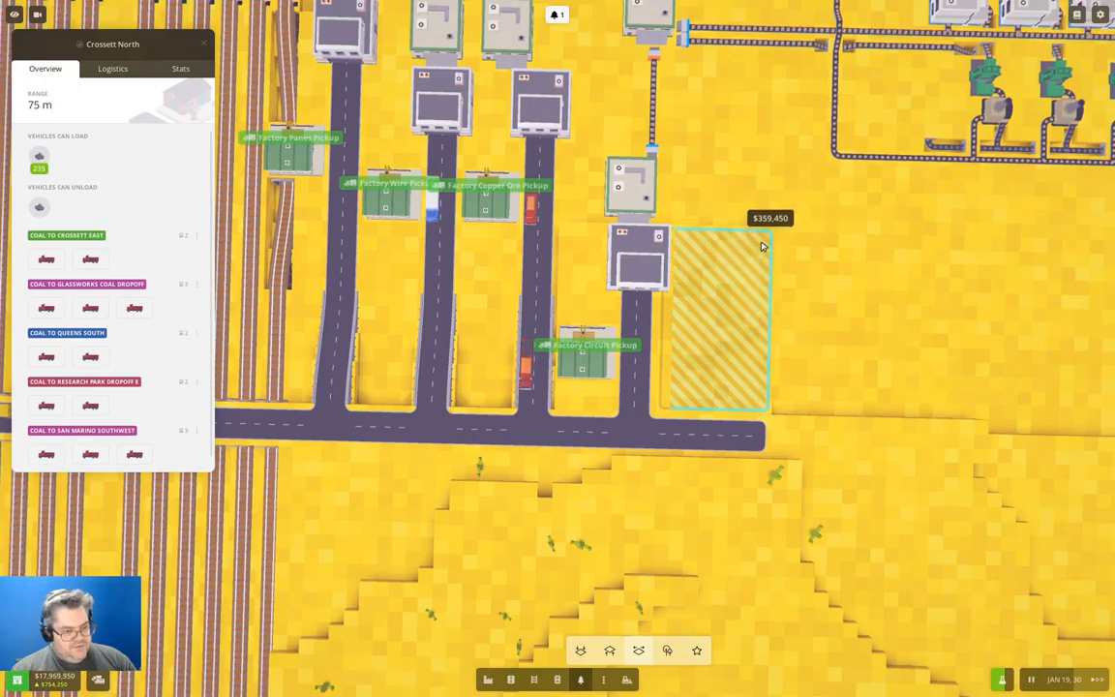
left_click_drag(754, 288, 750, 294)
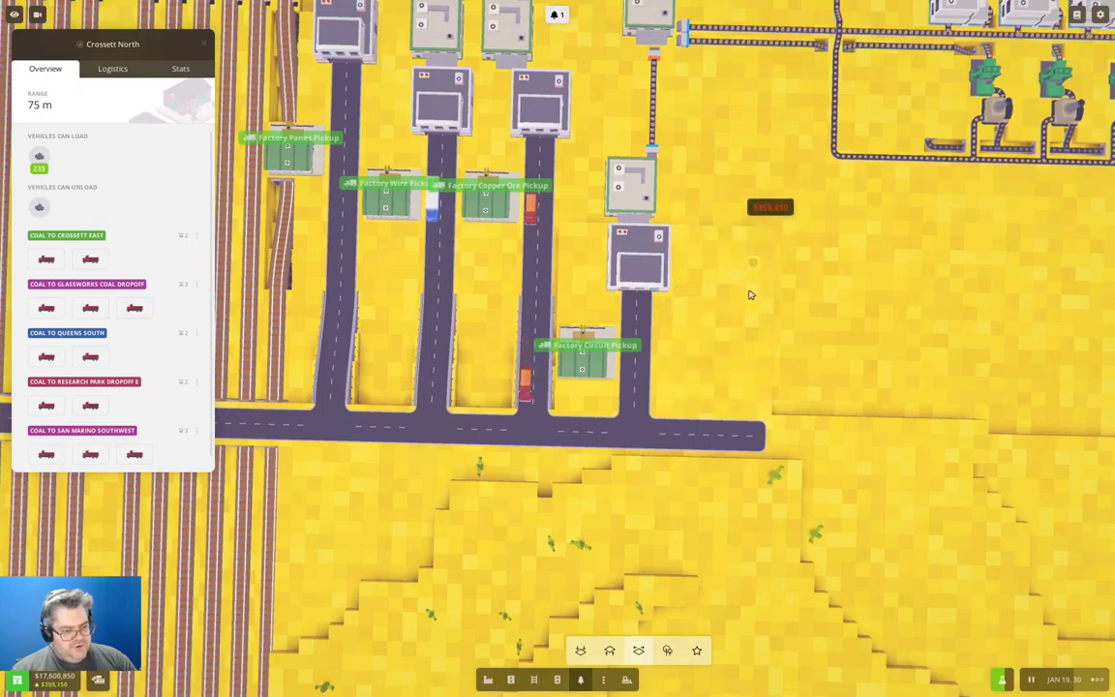
left_click(512, 682)
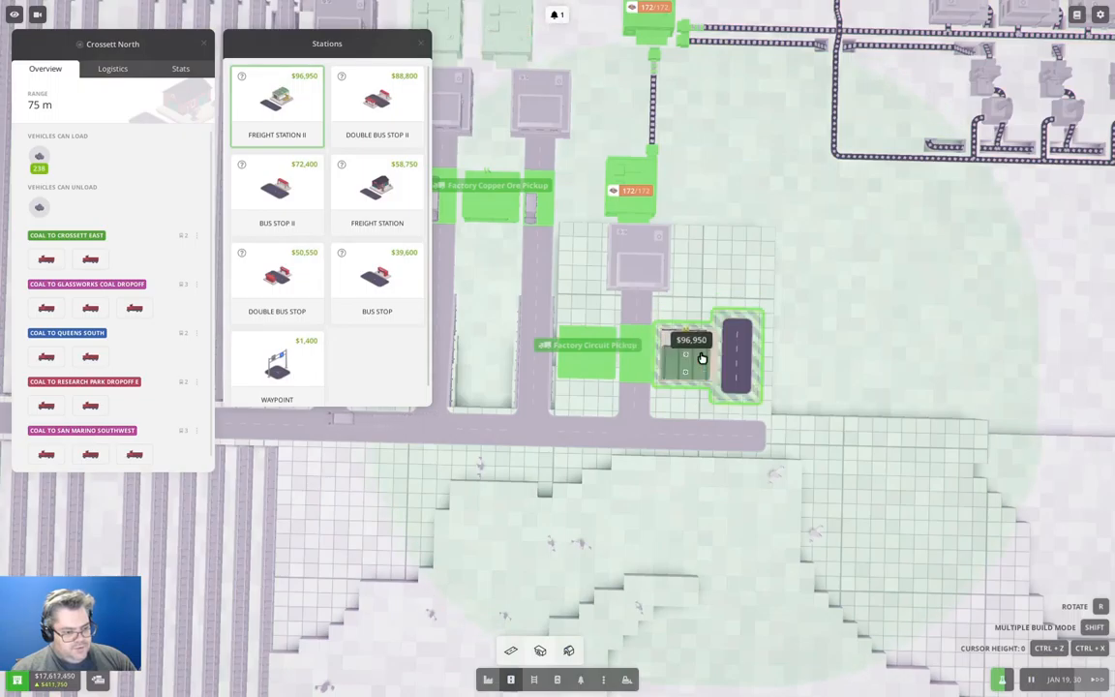
left_click(702, 358)
scroll(698, 355, "down", 3)
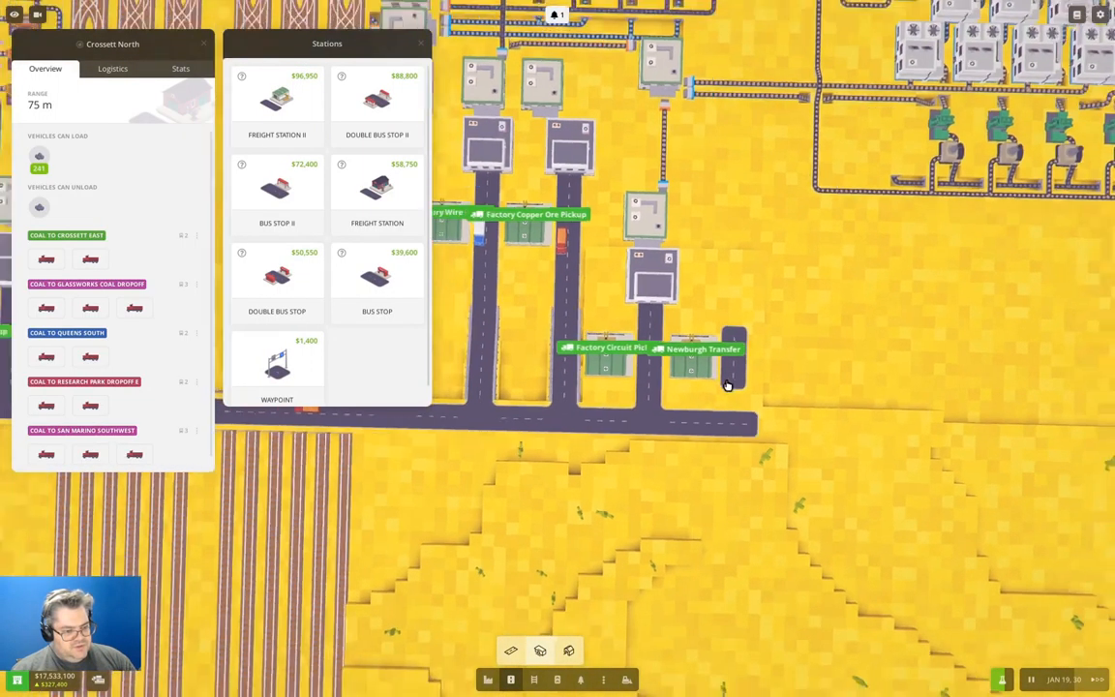
scroll(699, 355, "down", 3)
scroll(677, 290, "down", 3)
scroll(668, 271, "down", 2)
scroll(668, 263, "down", 2)
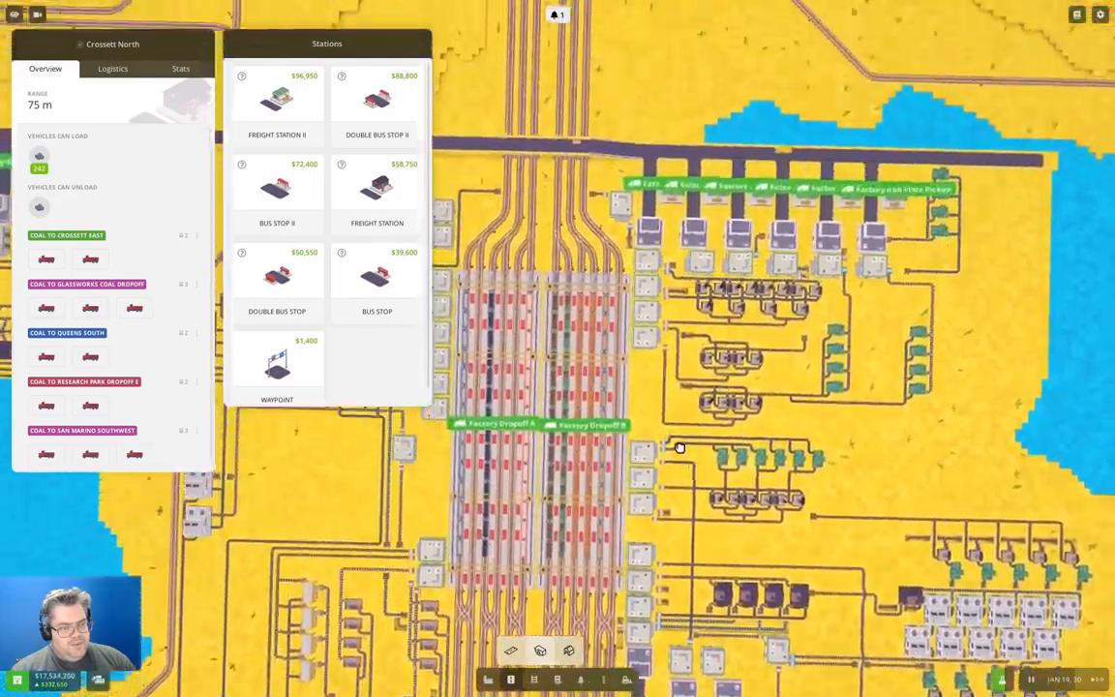
scroll(774, 242, "up", 3)
scroll(871, 213, "up", 4)
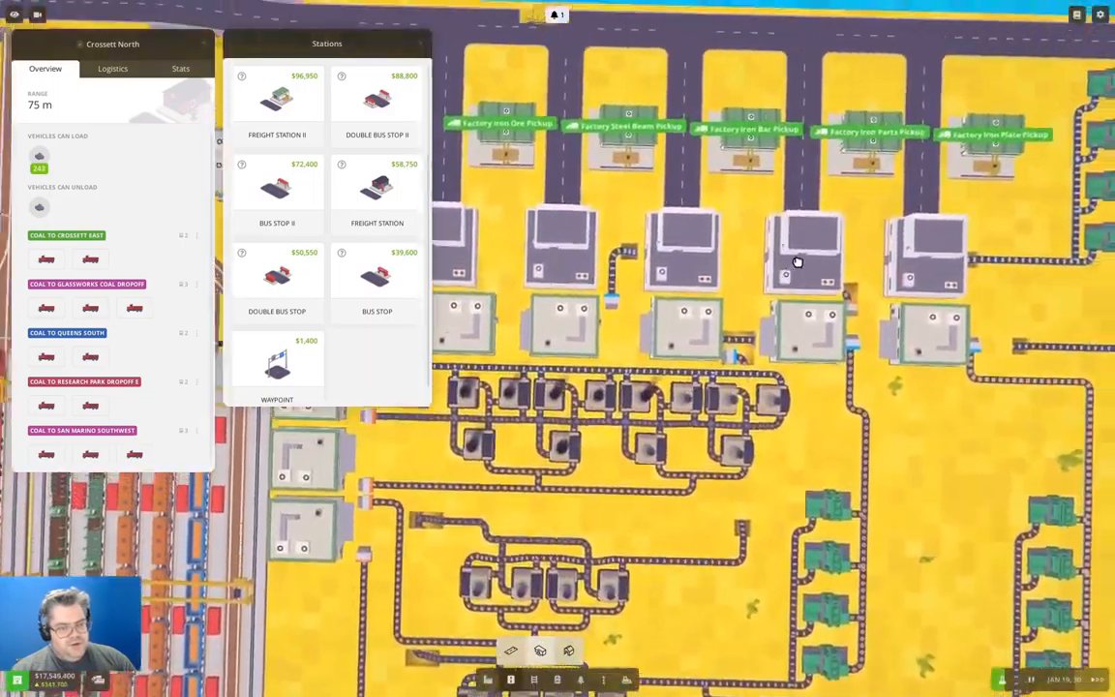
Pan over the iron factory row and pickup stations, returning to the new freight station.
mouse_move(873, 210)
left_mouse_down()
mouse_move(842, 278)
mouse_move(988, 283)
left_mouse_up()
scroll(717, 336, "down", 5)
left_click_drag(717, 336, 871, 387)
scroll(1042, 398, "up", 5)
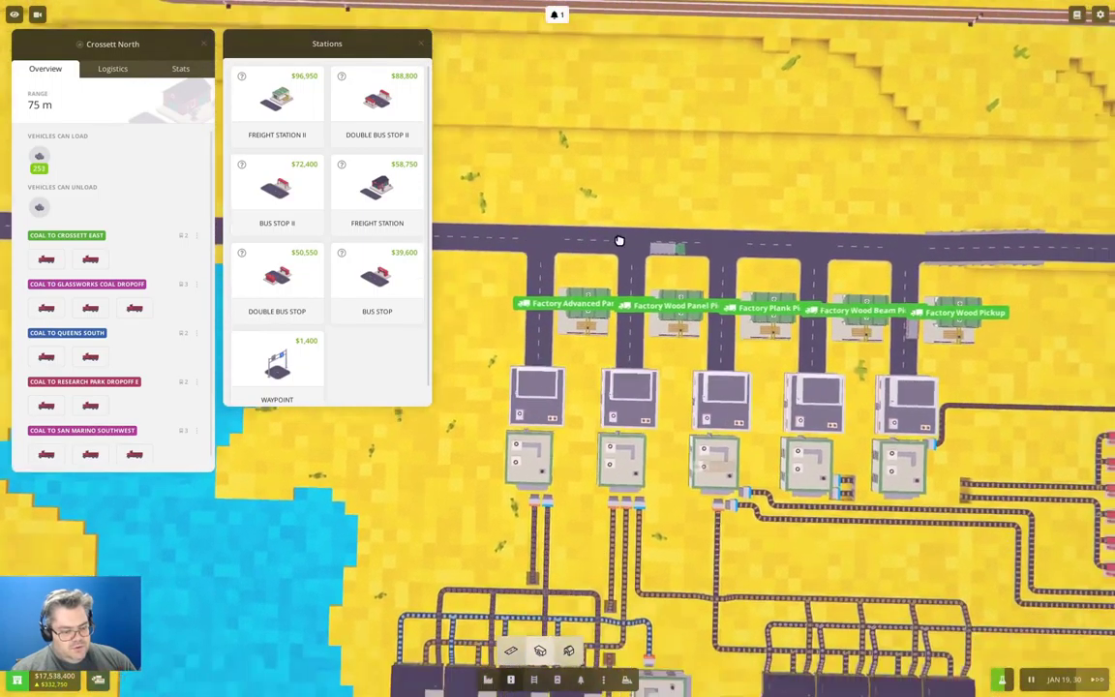
scroll(619, 240, "down", 5)
left_click_drag(542, 203, 542, 387)
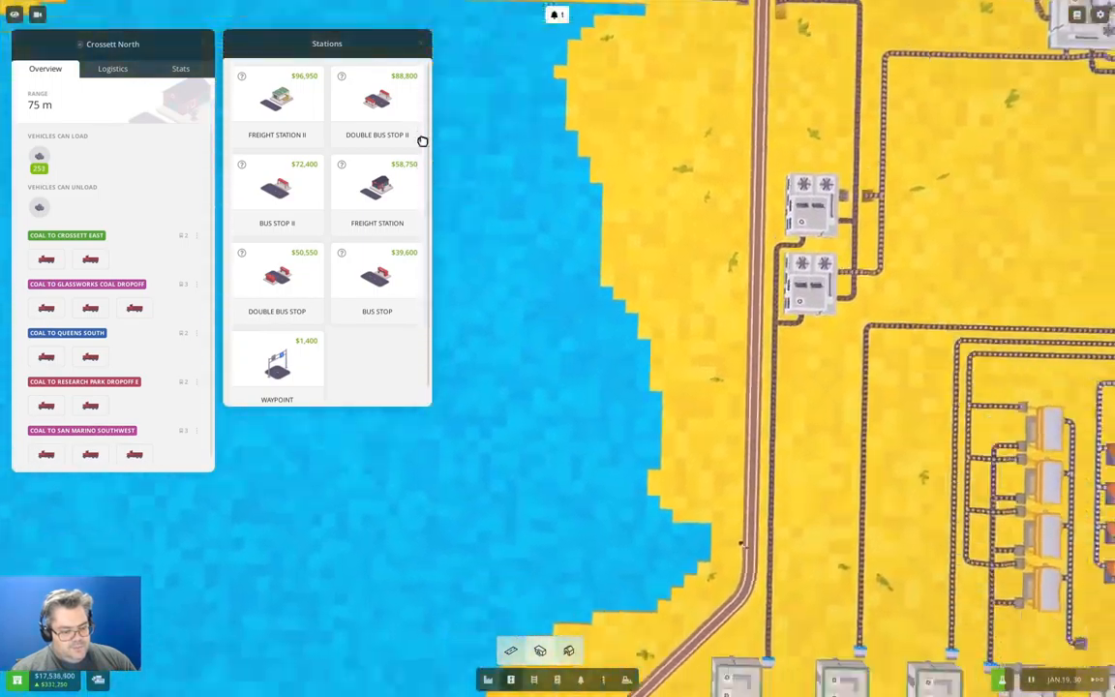
left_click_drag(513, 165, 581, 387)
scroll(563, 282, "up", 5)
scroll(716, 446, "up", 3)
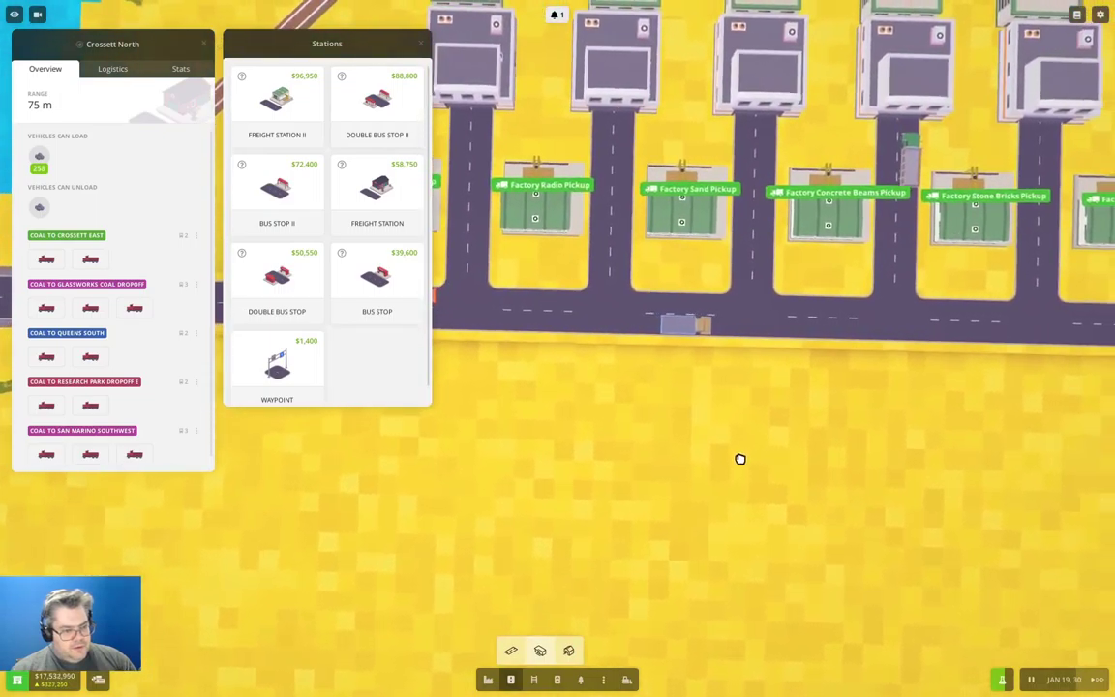
mouse_move(842, 435)
left_mouse_down()
mouse_move(533, 489)
mouse_move(248, 481)
left_mouse_up()
scroll(580, 435, "down", 5)
left_click_drag(668, 436, 532, 407)
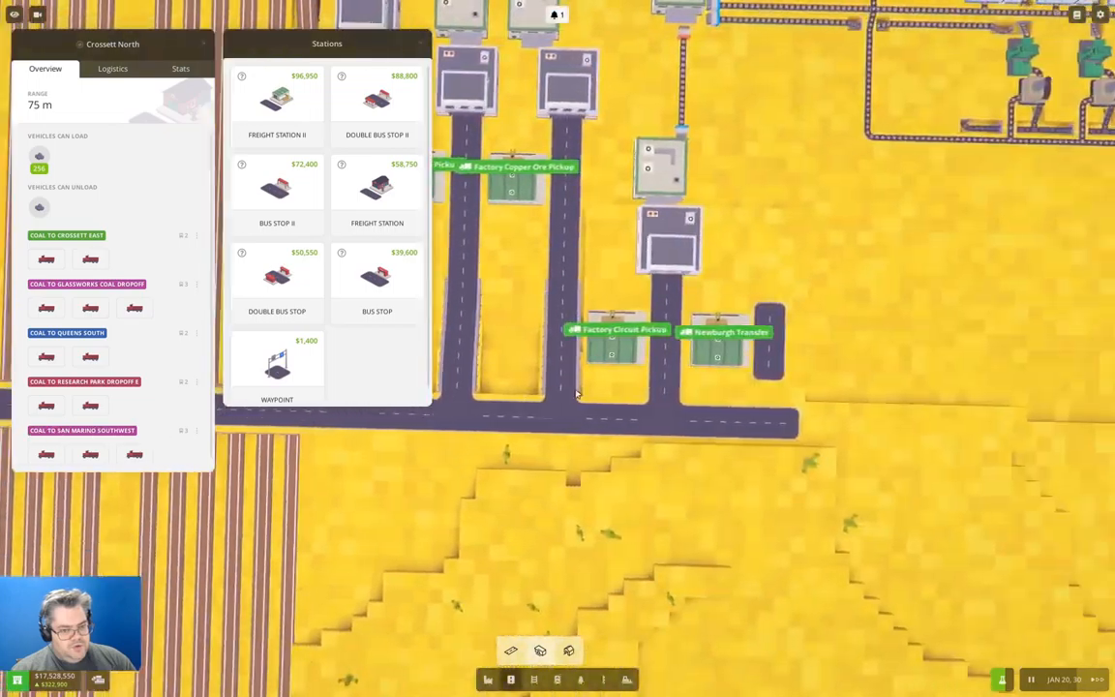
scroll(629, 406, "up", 3)
scroll(709, 426, "up", 3)
scroll(709, 426, "down", 1)
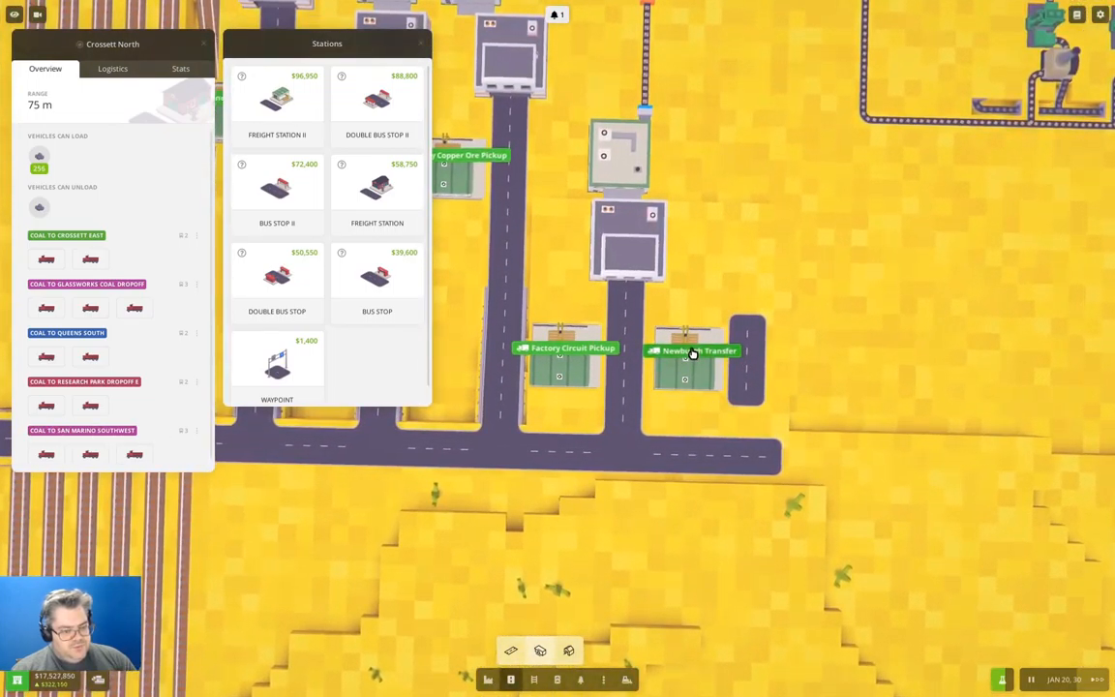
Rename the new Newburgh Transfer station to 'Factory Coal Pickup' and close its panel.
left_click(698, 354)
left_click(568, 46)
type("Factory Coal Pickup")
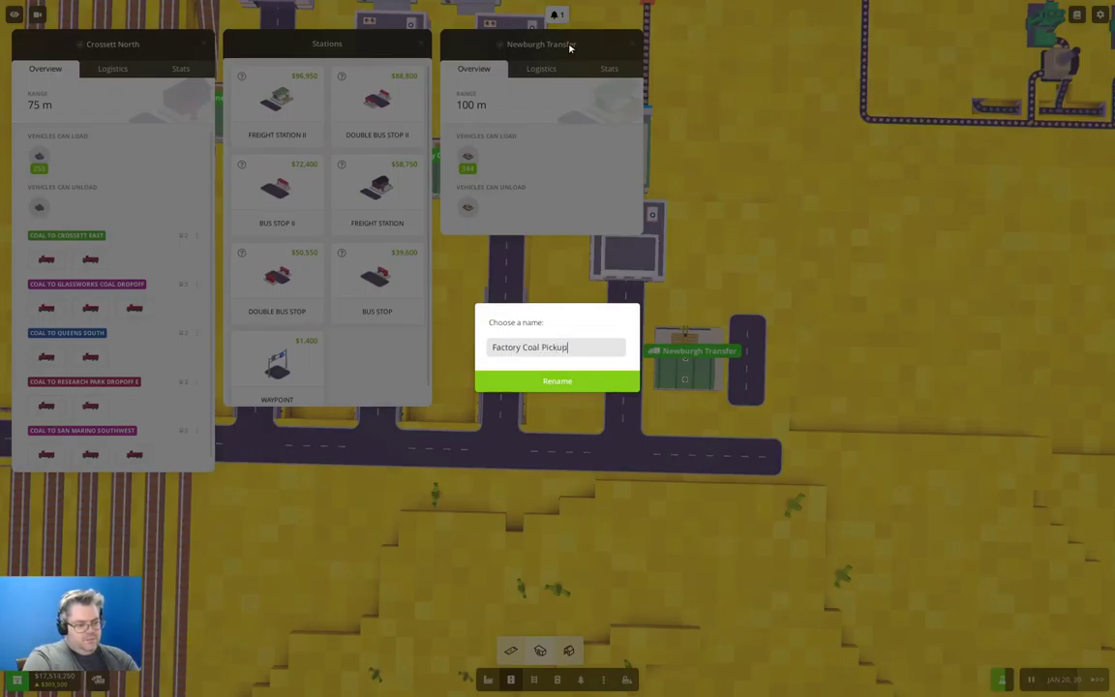
key("Return")
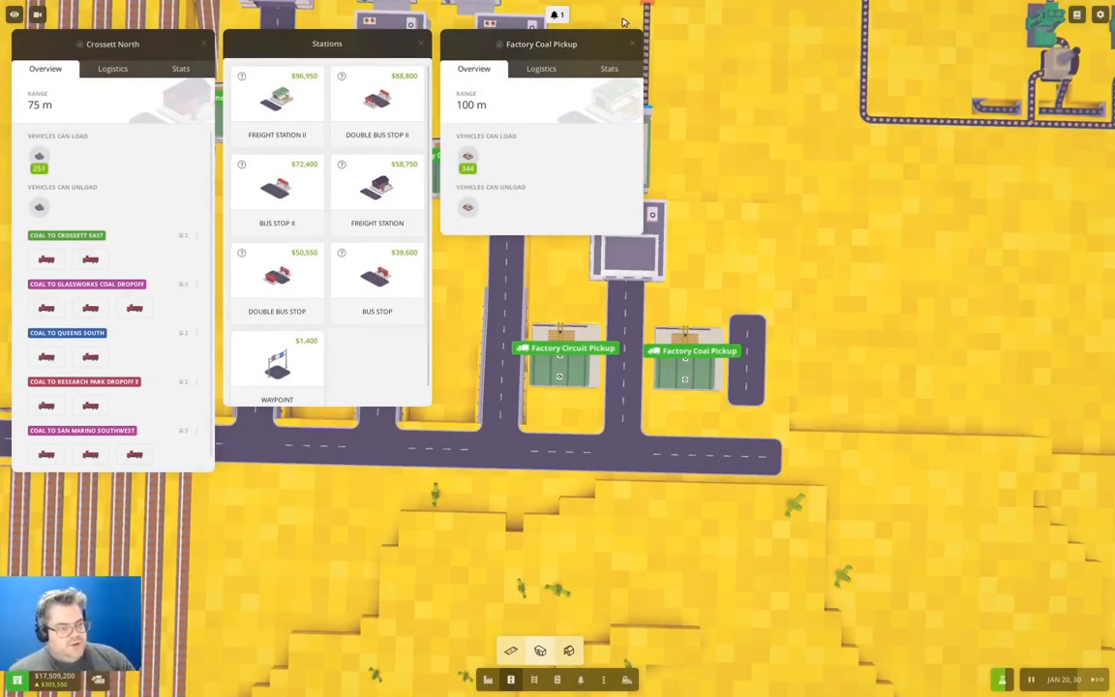
left_click(633, 45)
left_click(571, 652)
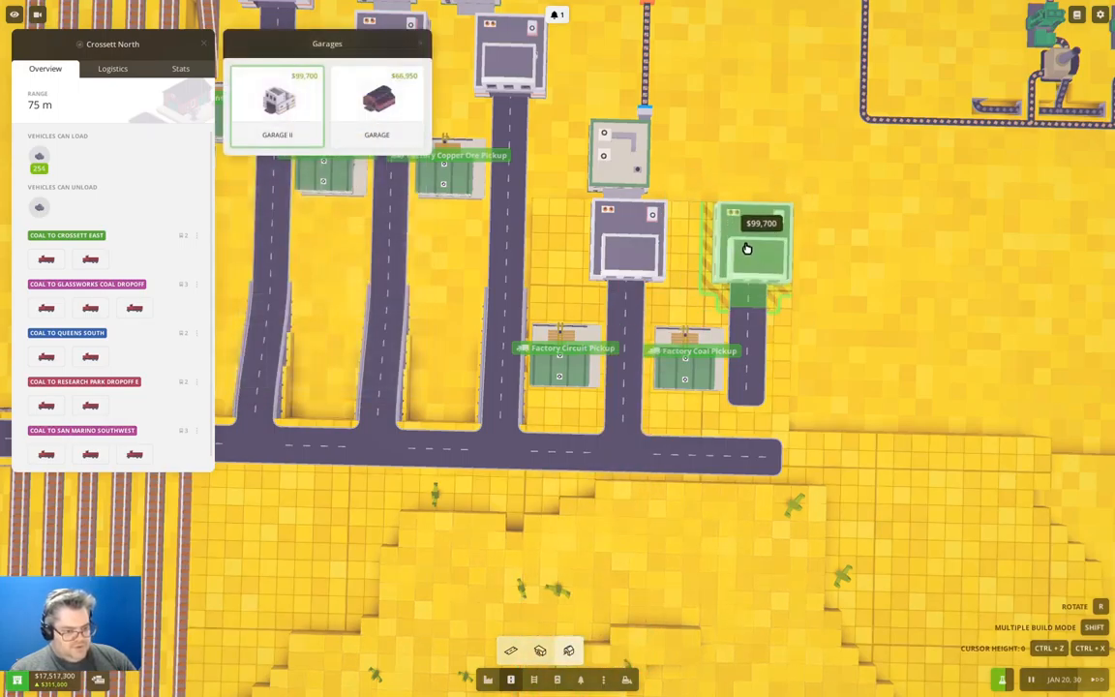
Place a Garage II above the coal station's road and lay a short road piece on the hill below.
left_click(746, 249)
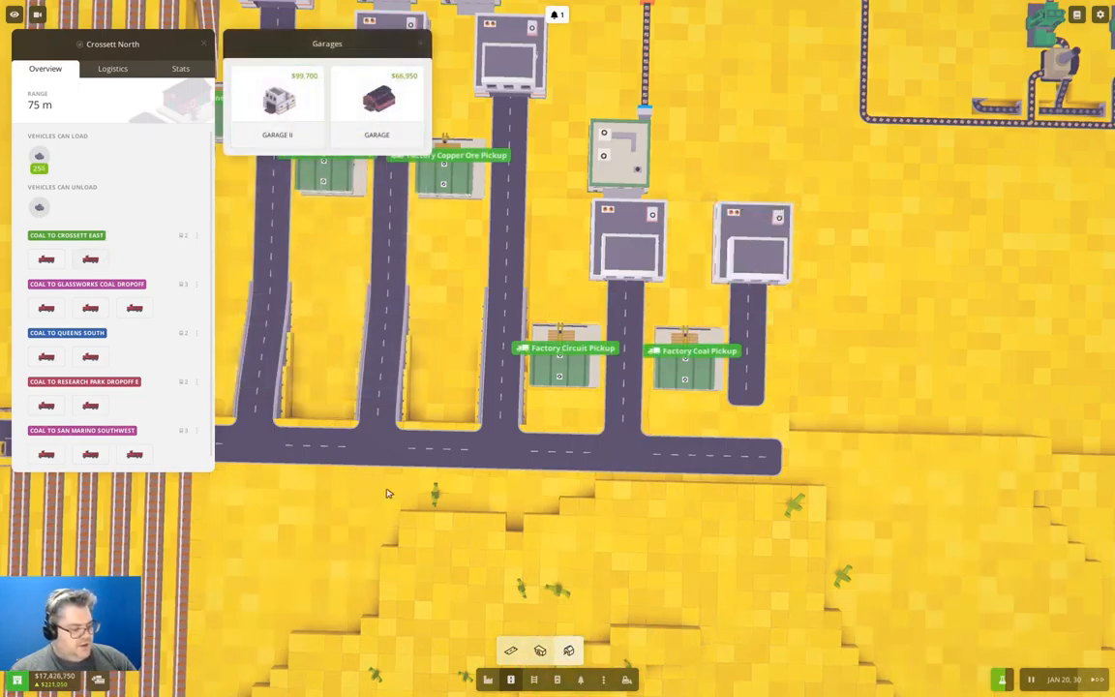
left_click(511, 650)
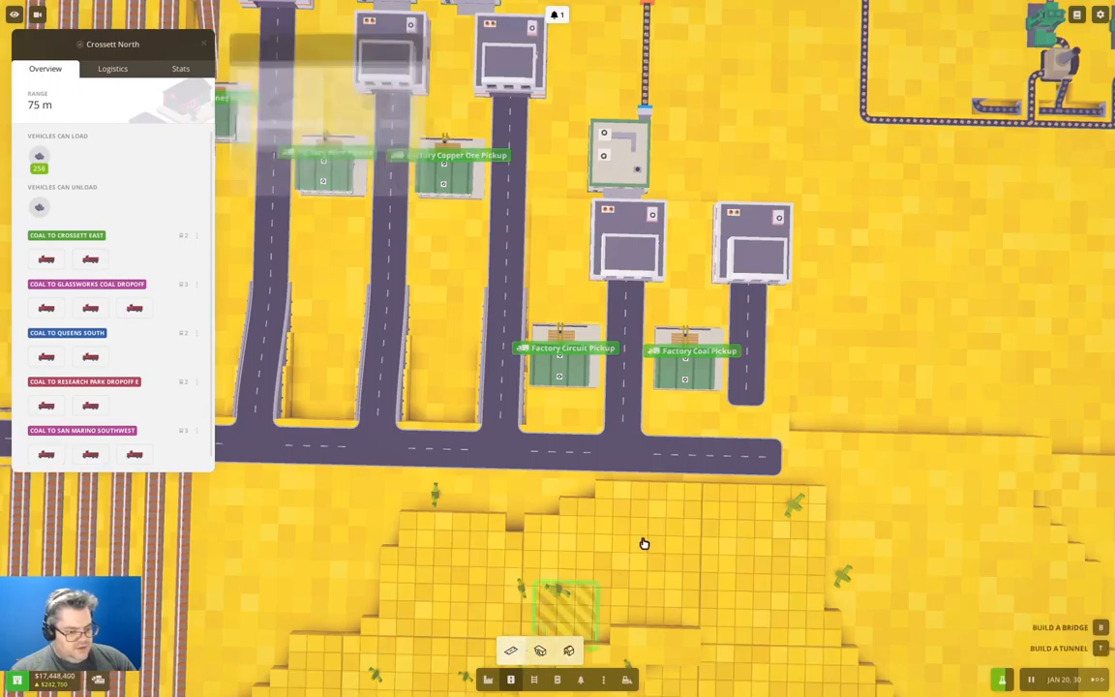
left_click_drag(745, 455, 820, 436)
left_click(819, 436)
scroll(819, 436, "down", 3)
scroll(857, 391, "up", 3)
scroll(858, 391, "down", 3)
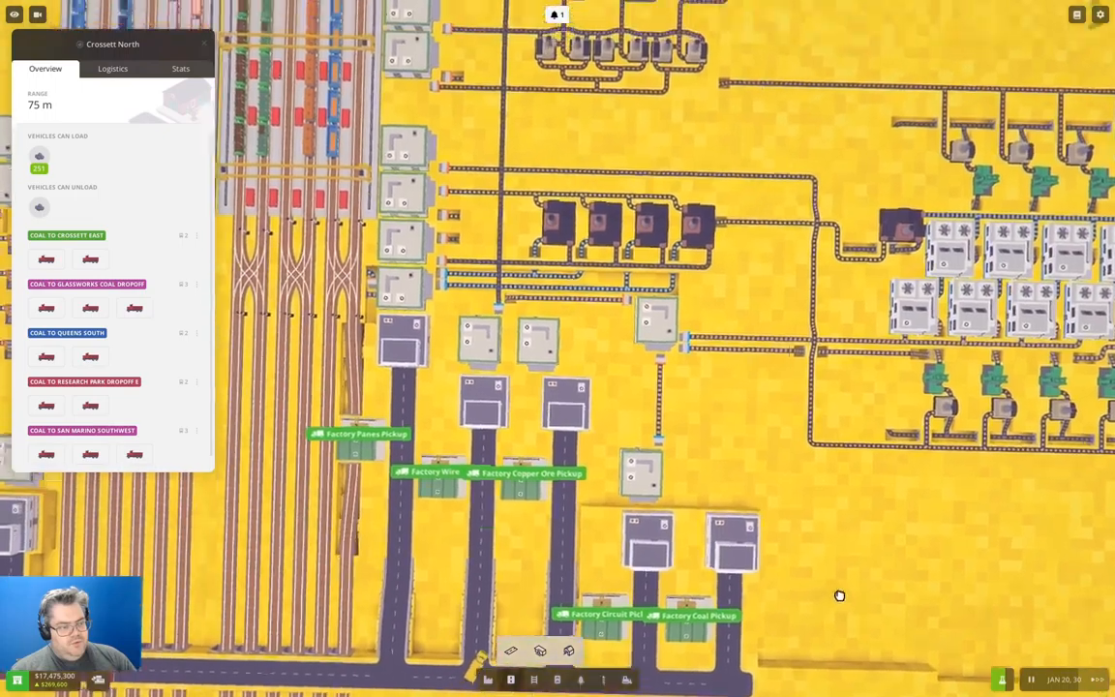
mouse_move(735, 406)
left_mouse_down()
mouse_move(600, 504)
mouse_move(629, 387)
left_mouse_up()
scroll(469, 433, "up", 2)
scroll(567, 250, "down", 3)
scroll(712, 409, "up", 2)
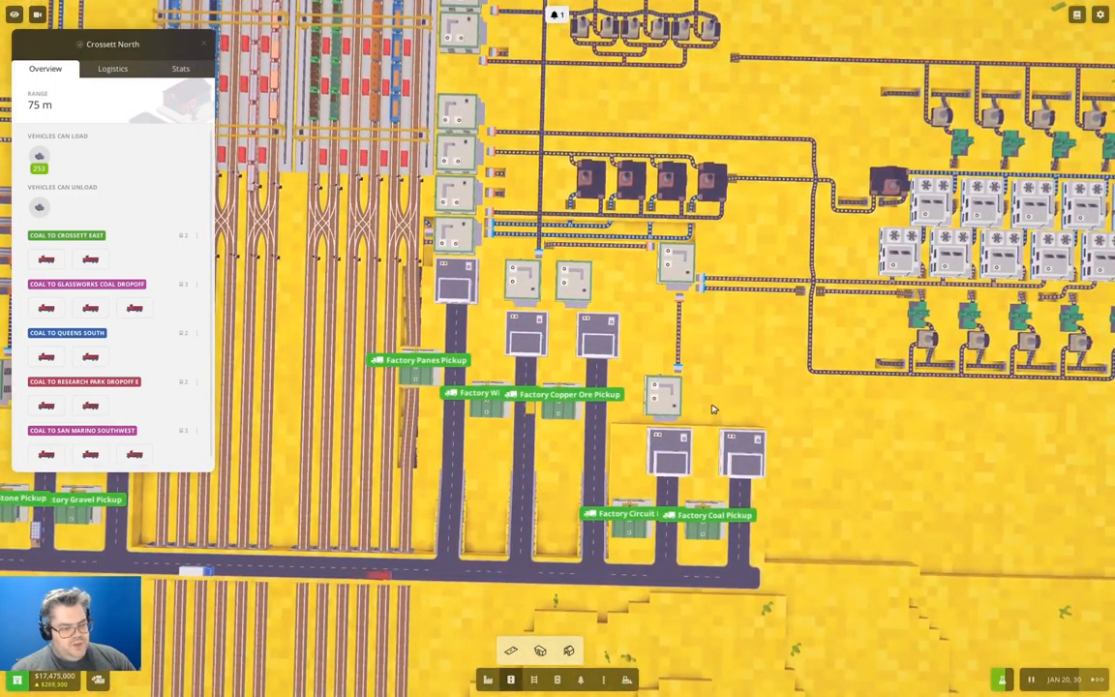
mouse_move(574, 652)
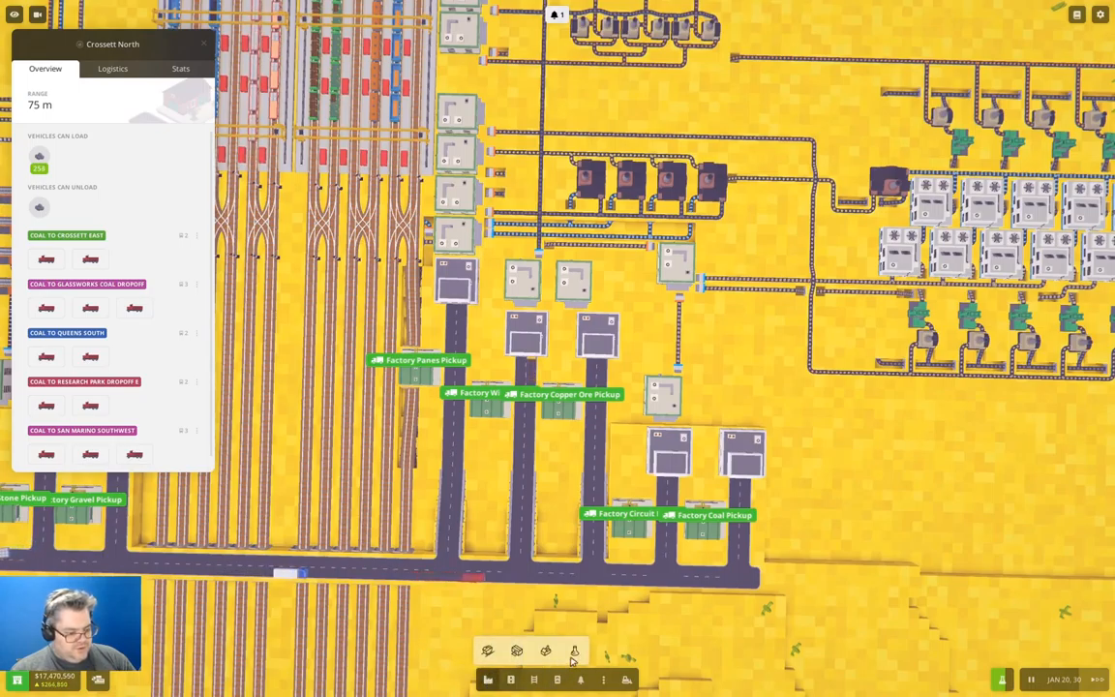
Place a Large Warehouse II beside the new garage and assign its stored cargo.
left_click(516, 653)
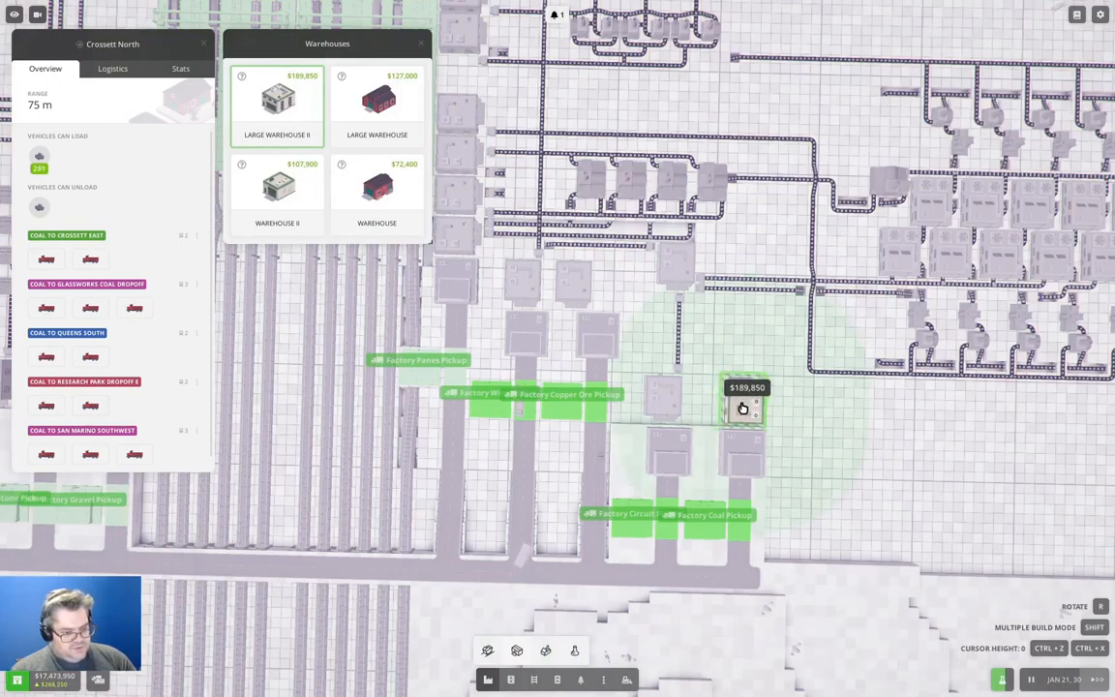
left_click(743, 407)
left_click(743, 416)
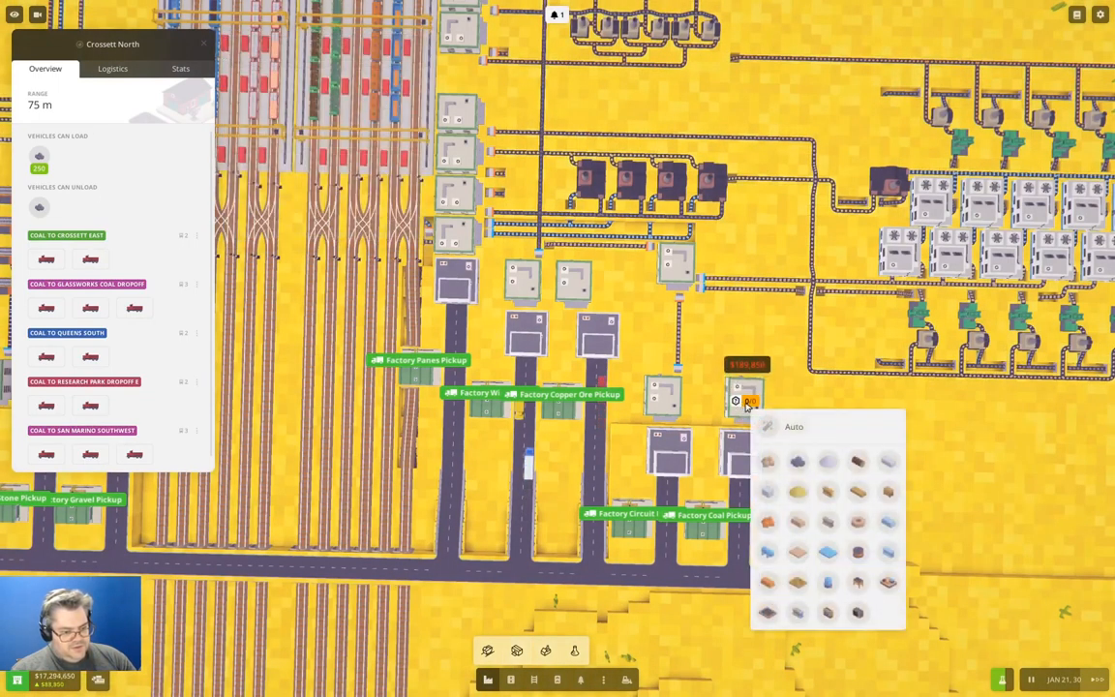
left_click(800, 465)
scroll(785, 395, "up", 3)
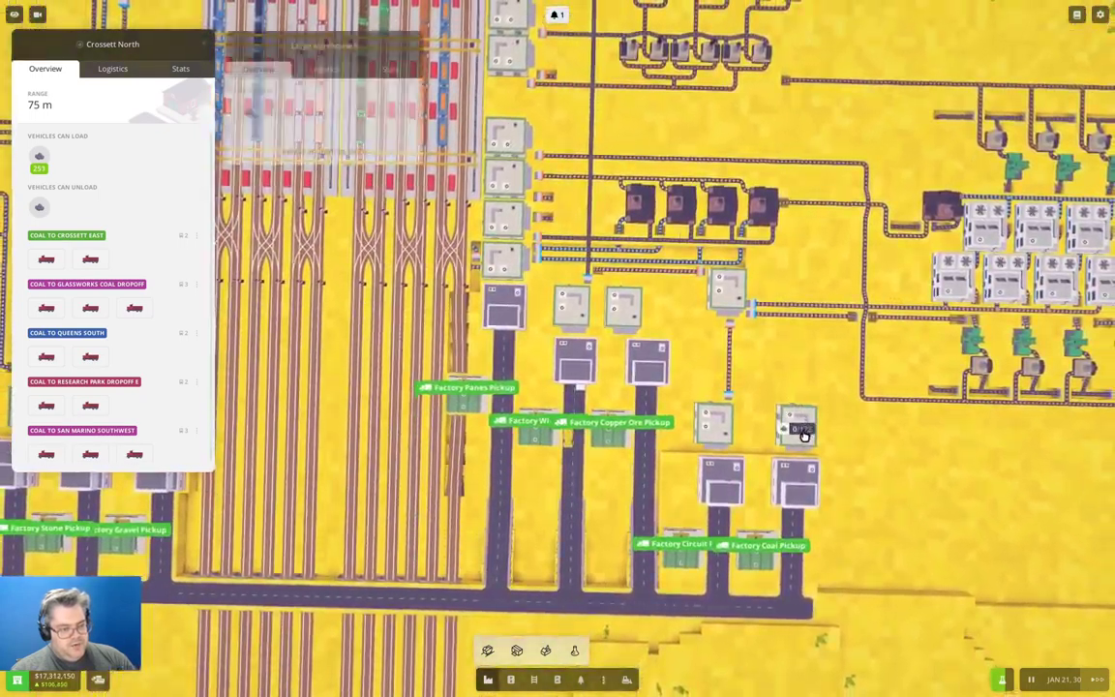
Check the warehouse's Logistics connections, then pan north over the train yard to the factory dropoffs.
left_click(795, 425)
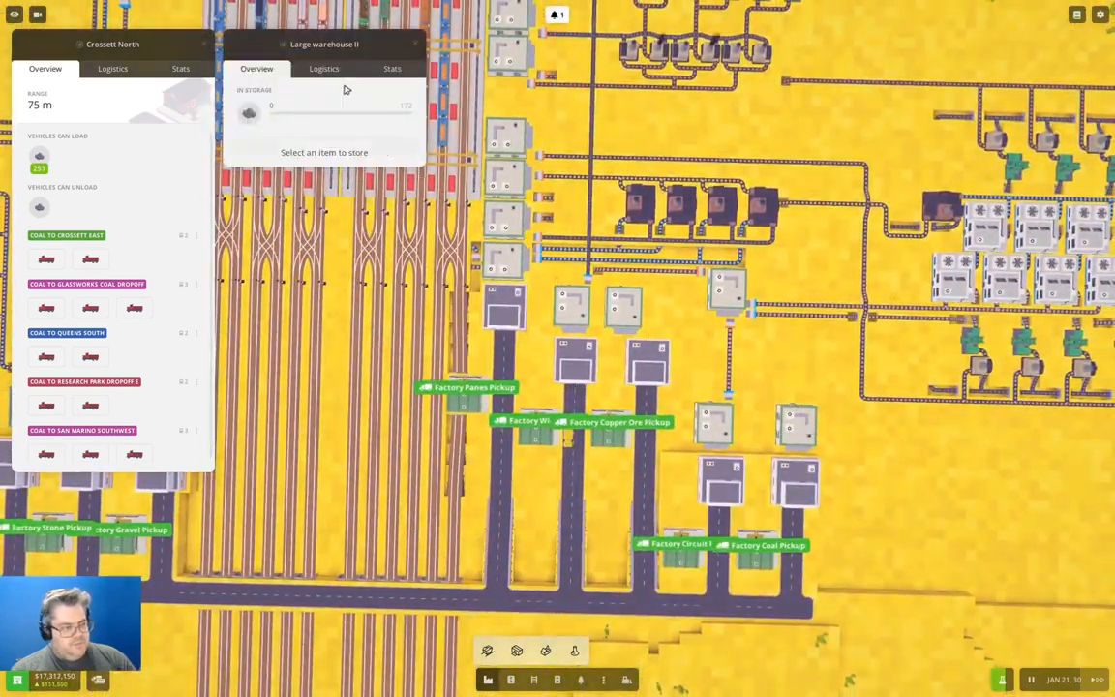
left_click(329, 71)
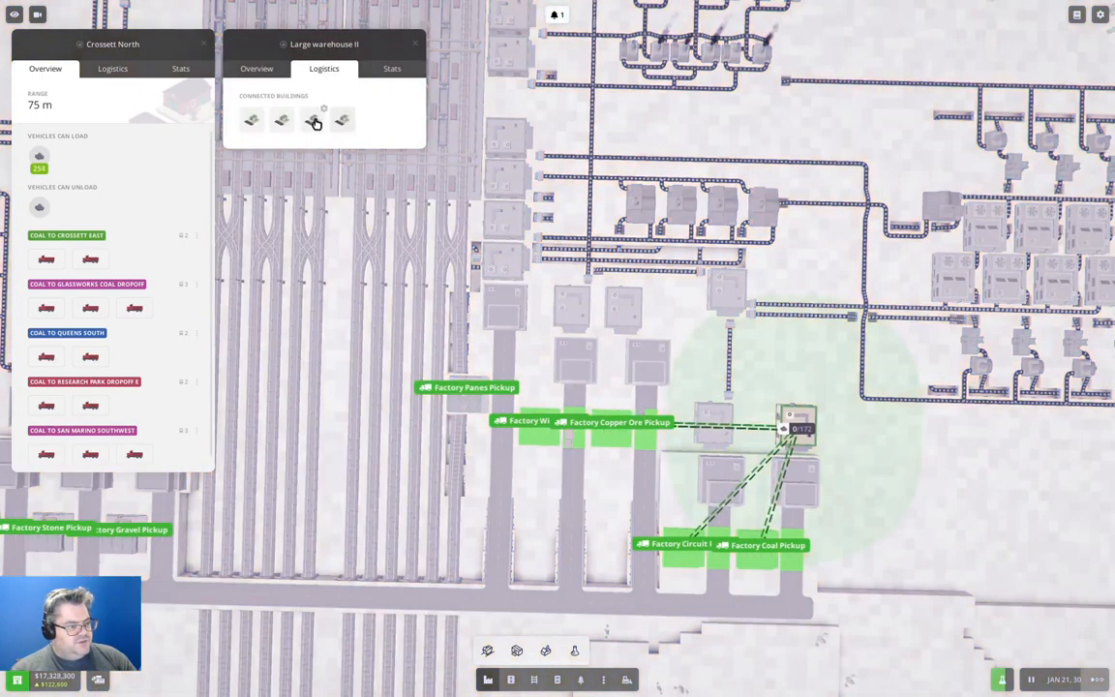
left_click(416, 45)
scroll(423, 53, "down", 4)
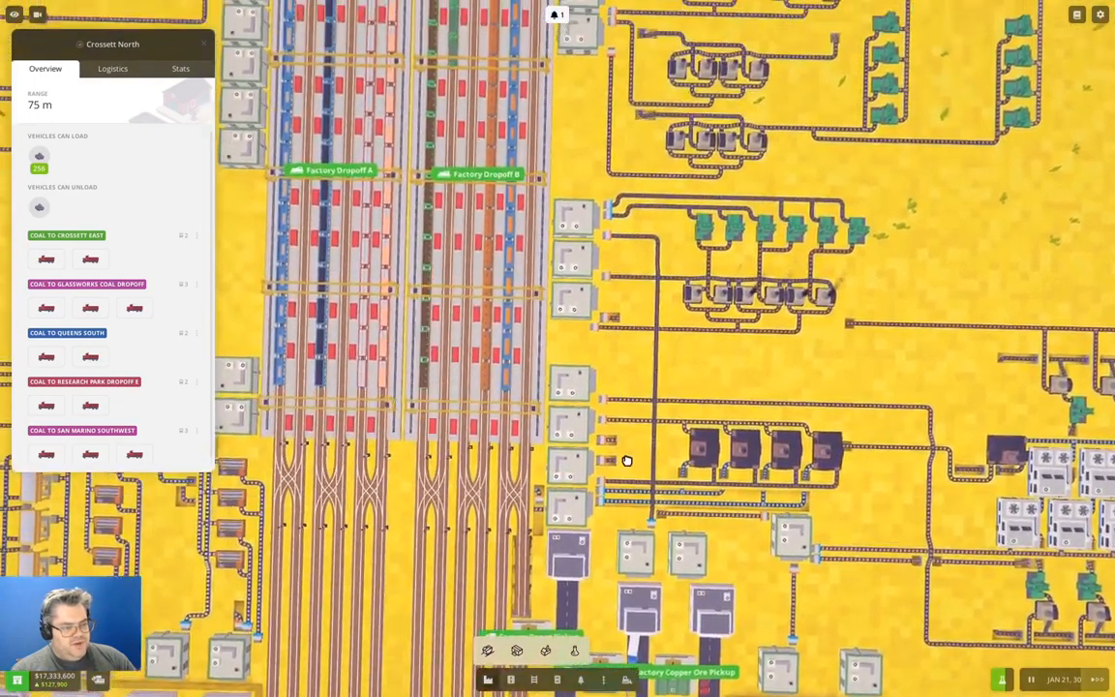
mouse_move(519, 204)
left_mouse_down()
mouse_move(607, 355)
mouse_move(581, 290)
left_mouse_up()
scroll(608, 355, "down", 3)
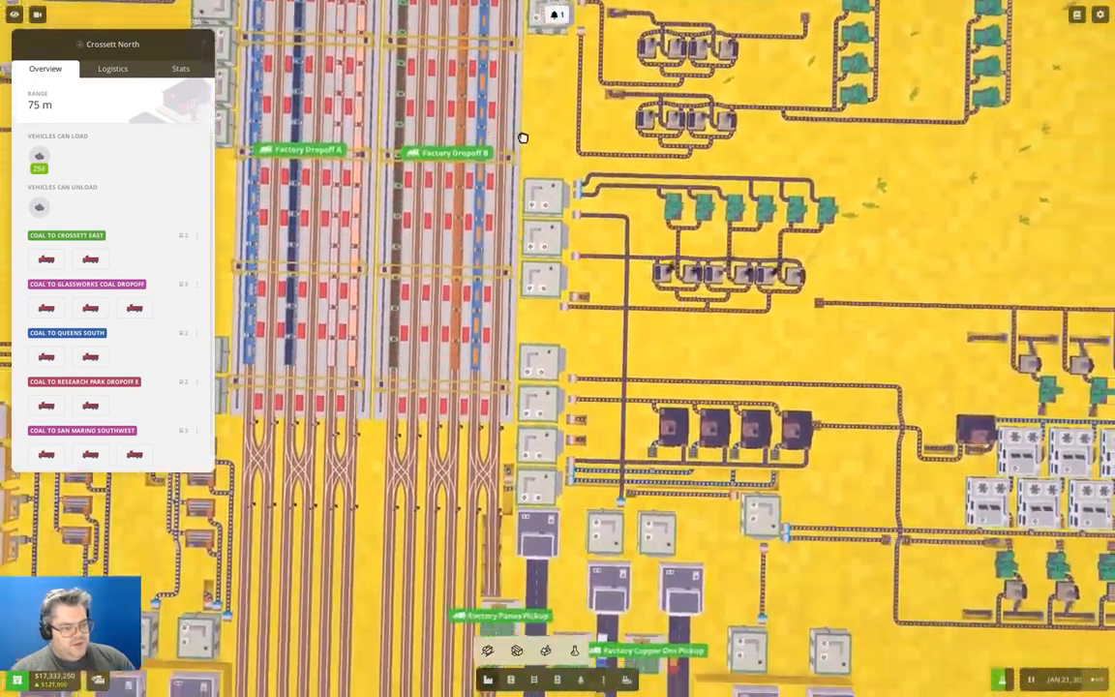
scroll(562, 233, "up", 3)
scroll(562, 234, "down", 3)
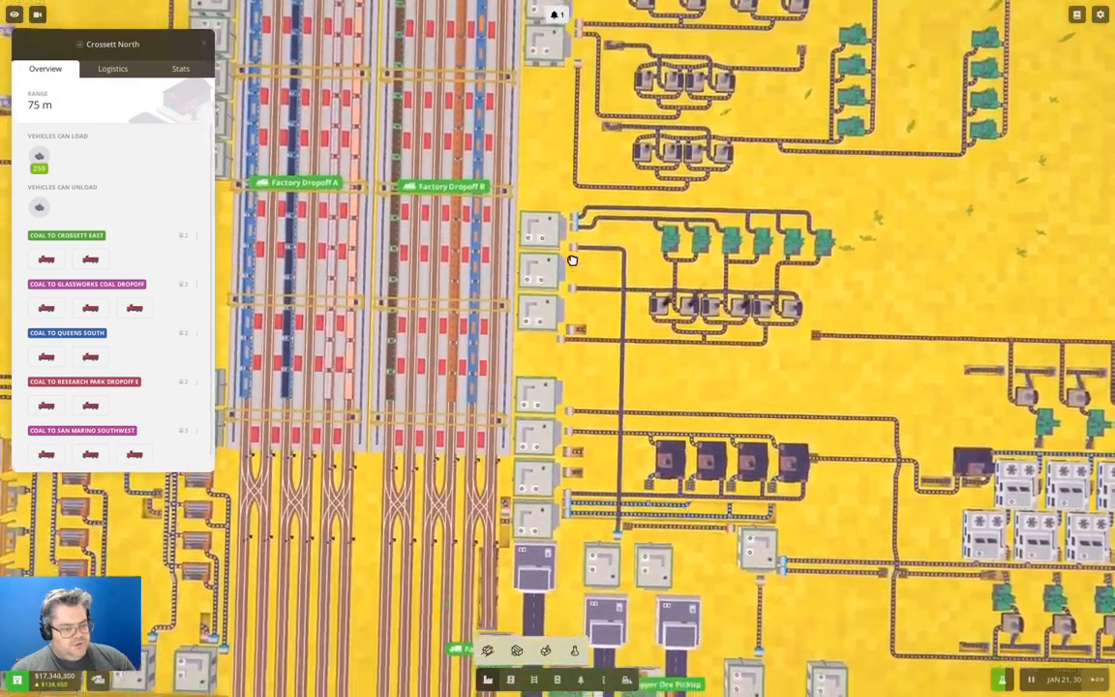
scroll(581, 339, "up", 3)
left_click_drag(581, 338, 704, 493)
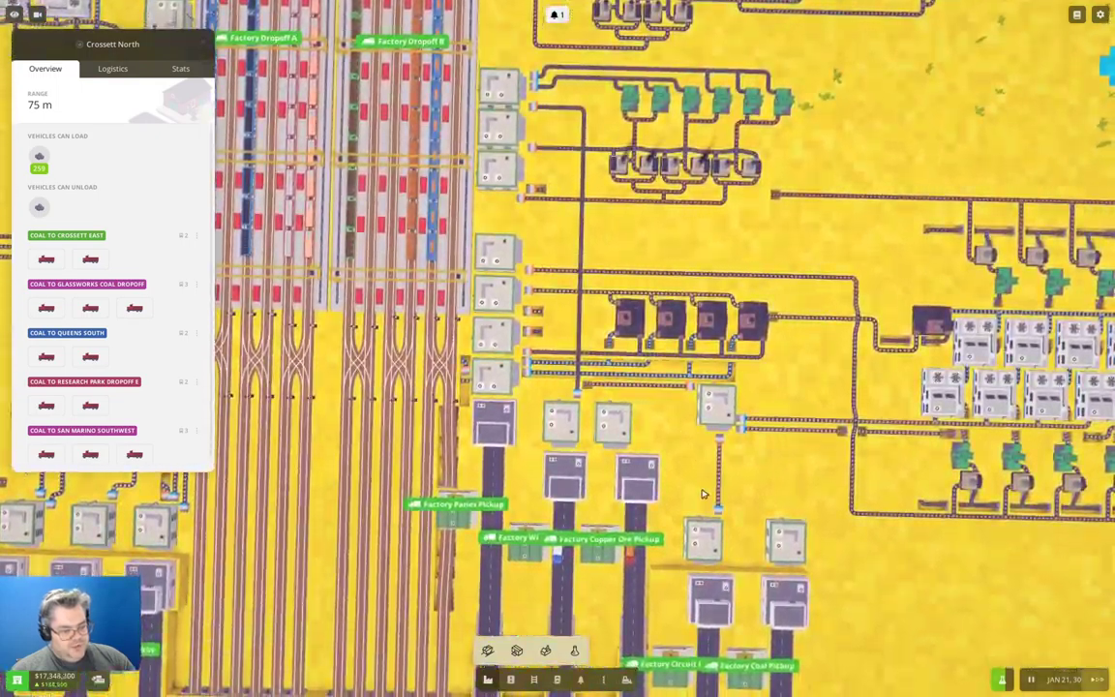
Place a Large Warehouse II east of Factory Dropoff B and assign its stored cargo.
left_click(516, 651)
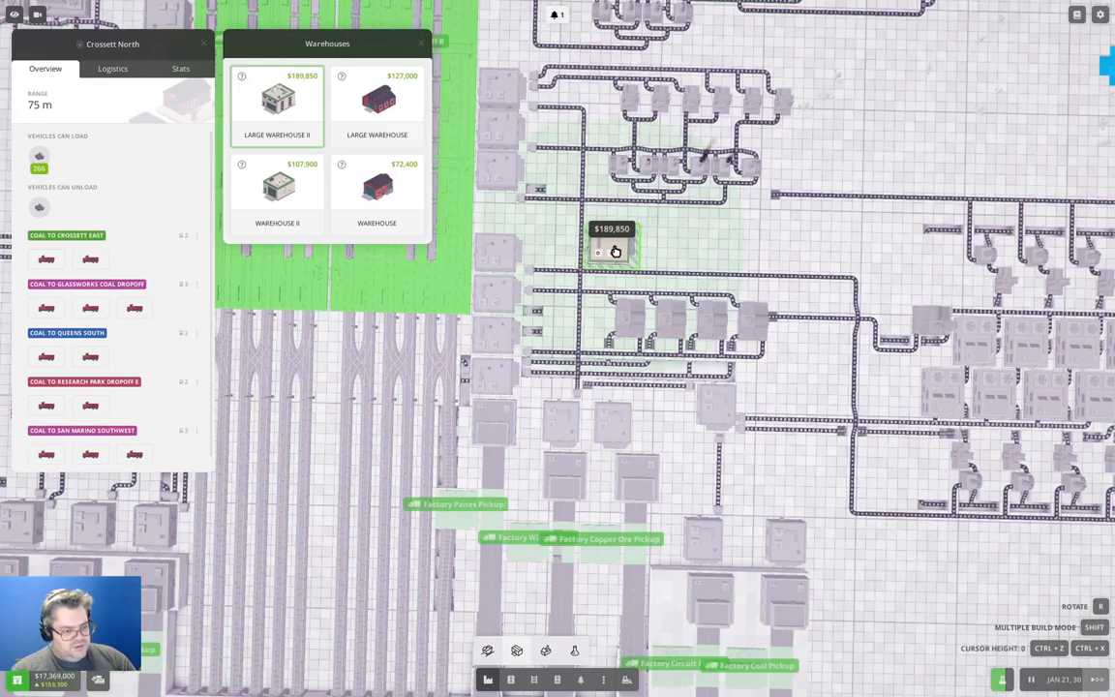
mouse_move(616, 252)
left_mouse_down()
mouse_move(718, 373)
mouse_move(733, 411)
left_mouse_up()
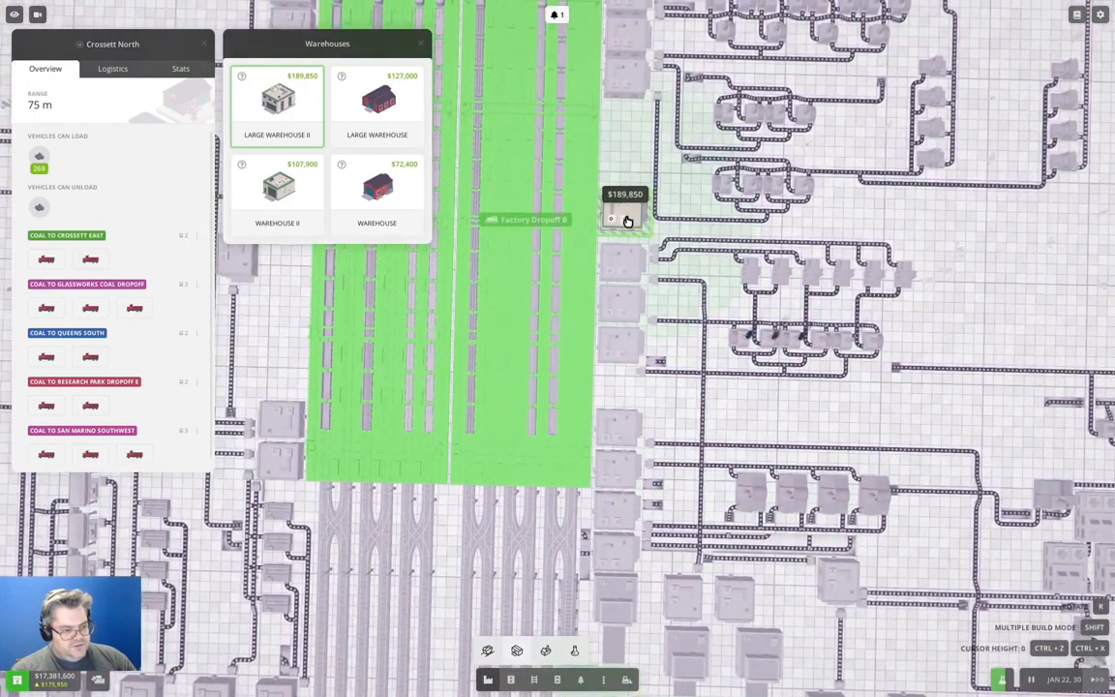
left_click(627, 230)
left_click(624, 222)
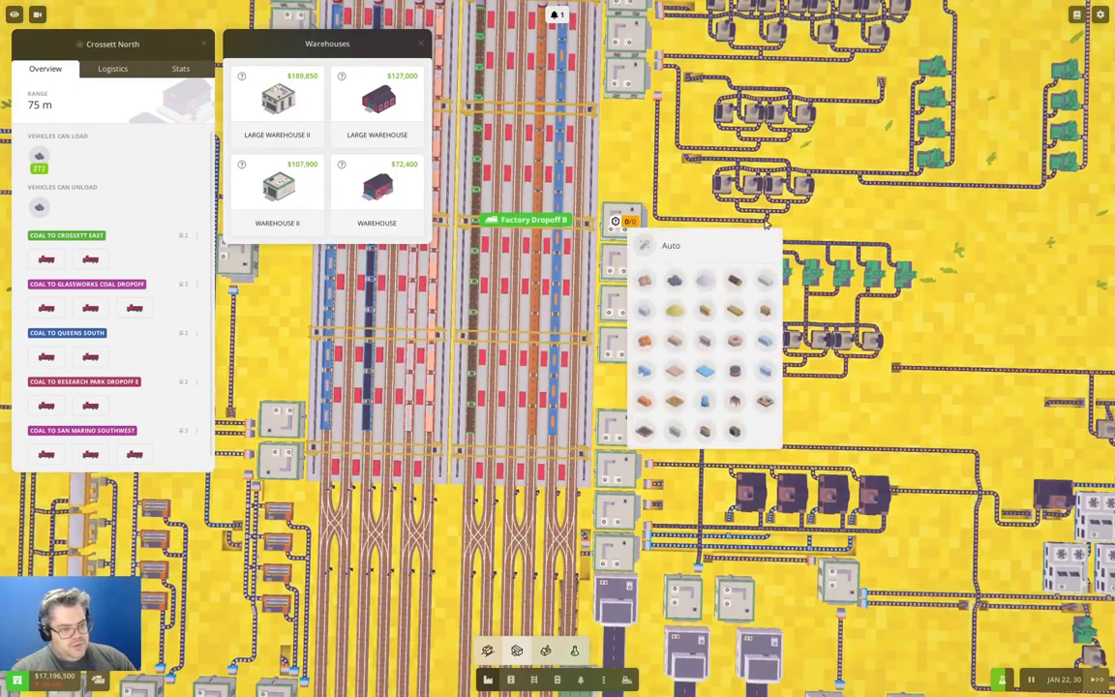
left_click(667, 290)
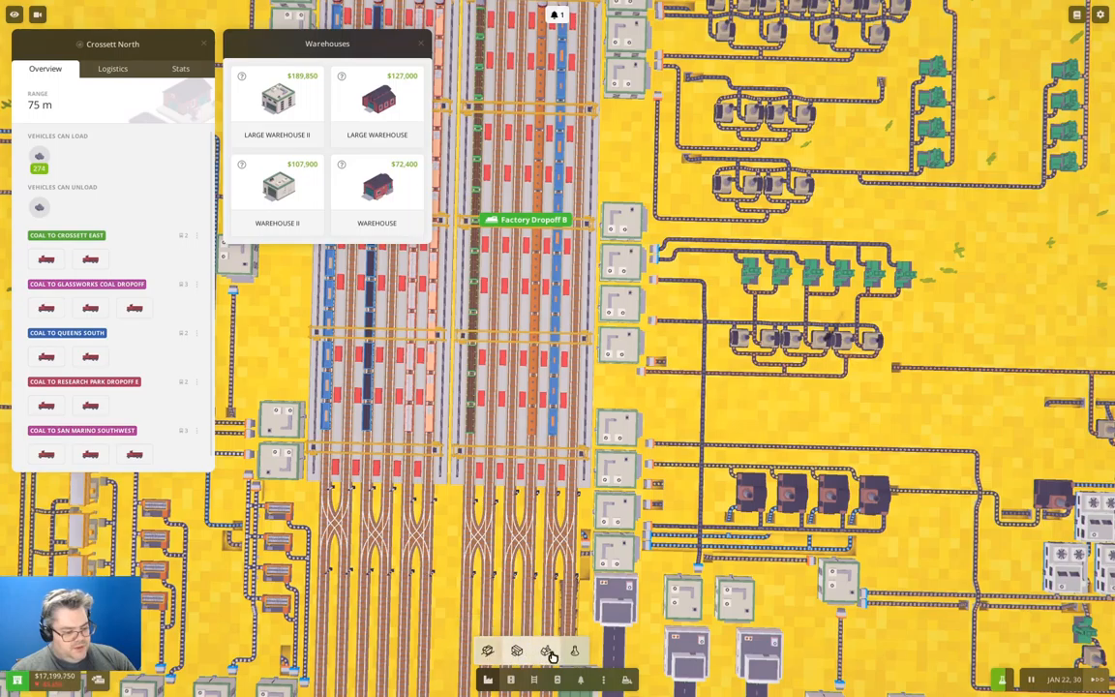
left_click(557, 680)
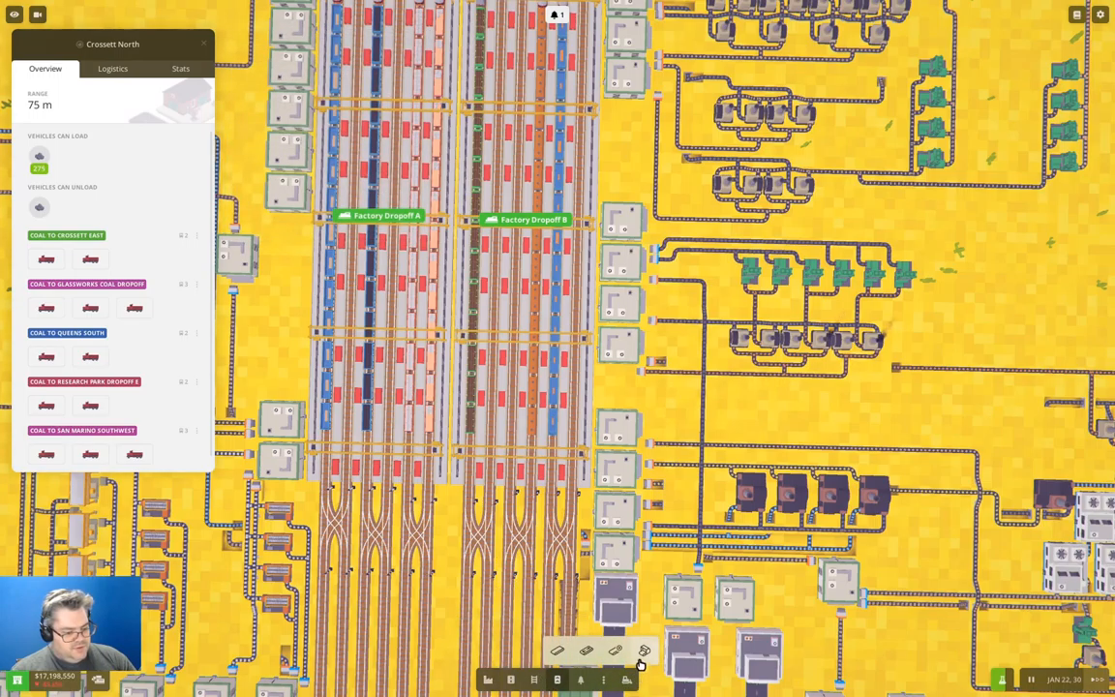
Attach a connector to the new warehouse and start a conveyor from it.
left_click(643, 650)
left_click(289, 104)
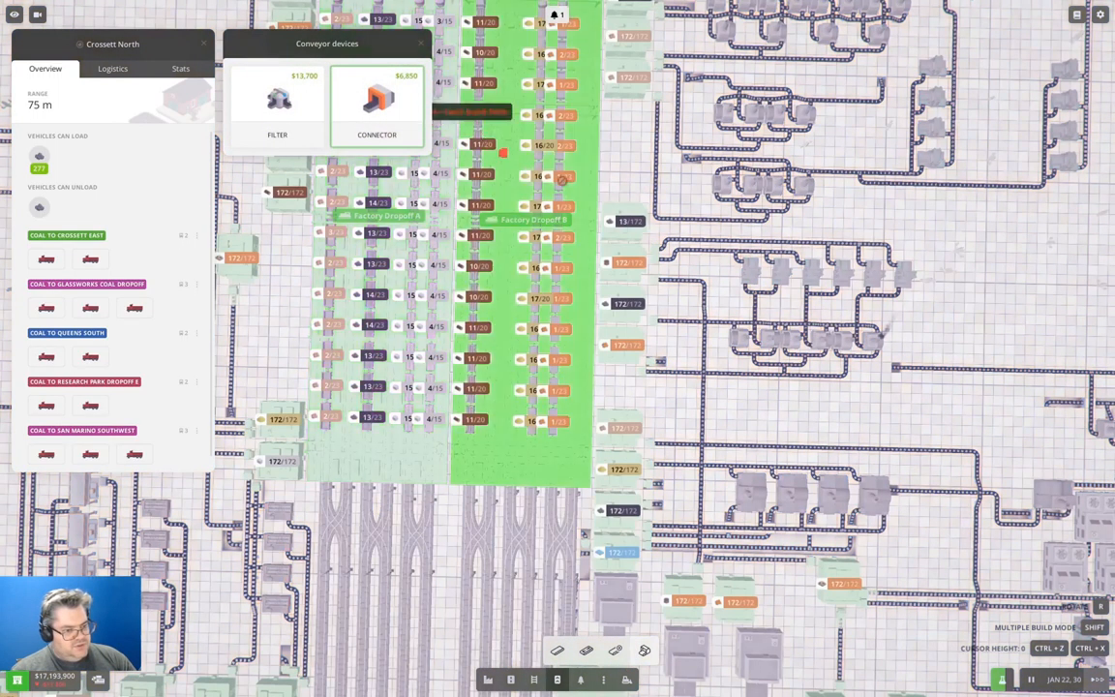
left_click(657, 235)
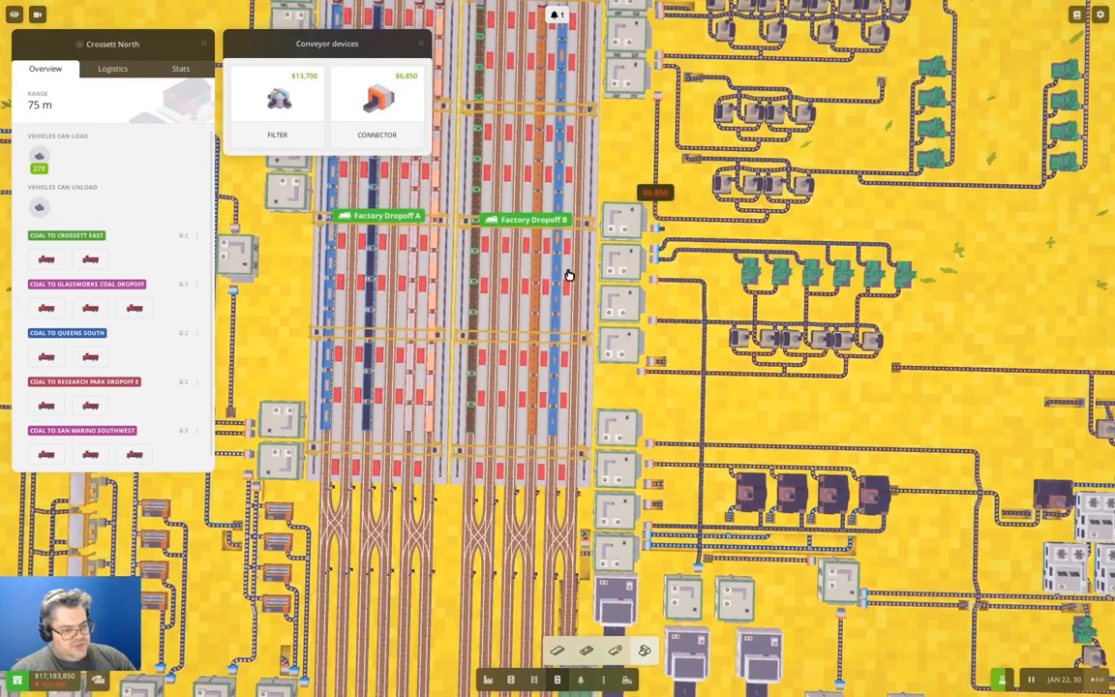
scroll(619, 290, "up", 4)
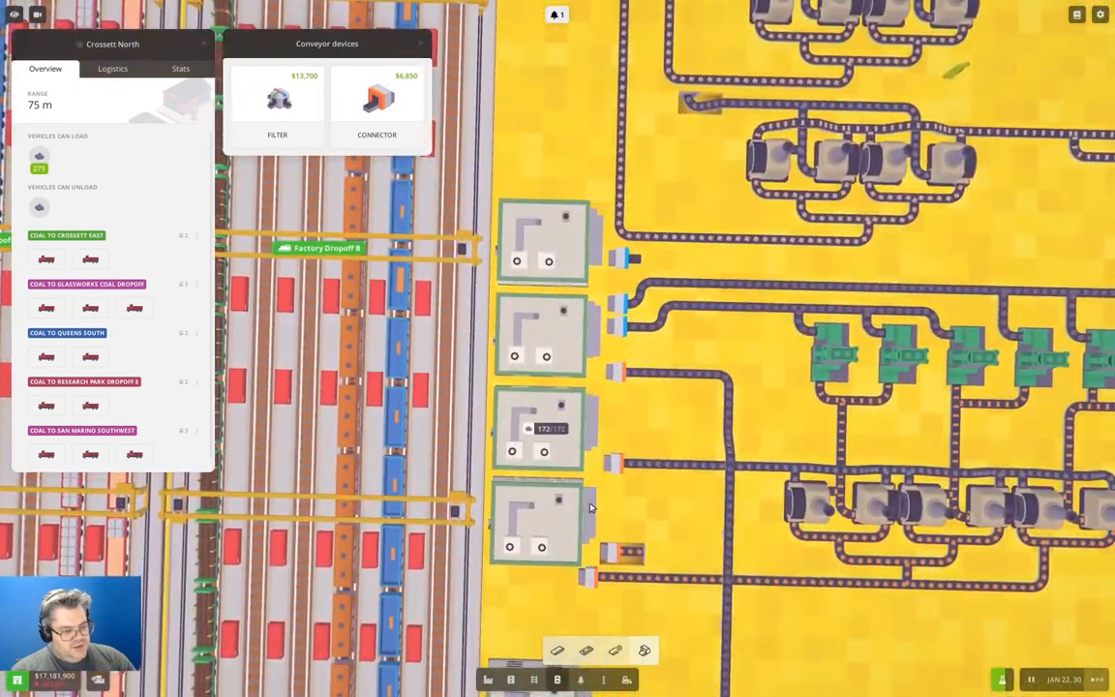
left_click(565, 652)
left_click(661, 268)
scroll(736, 271, "down", 3)
scroll(662, 192, "down", 3)
scroll(806, 209, "up", 3)
scroll(806, 208, "down", 3)
scroll(677, 281, "up", 3)
scroll(667, 288, "down", 3)
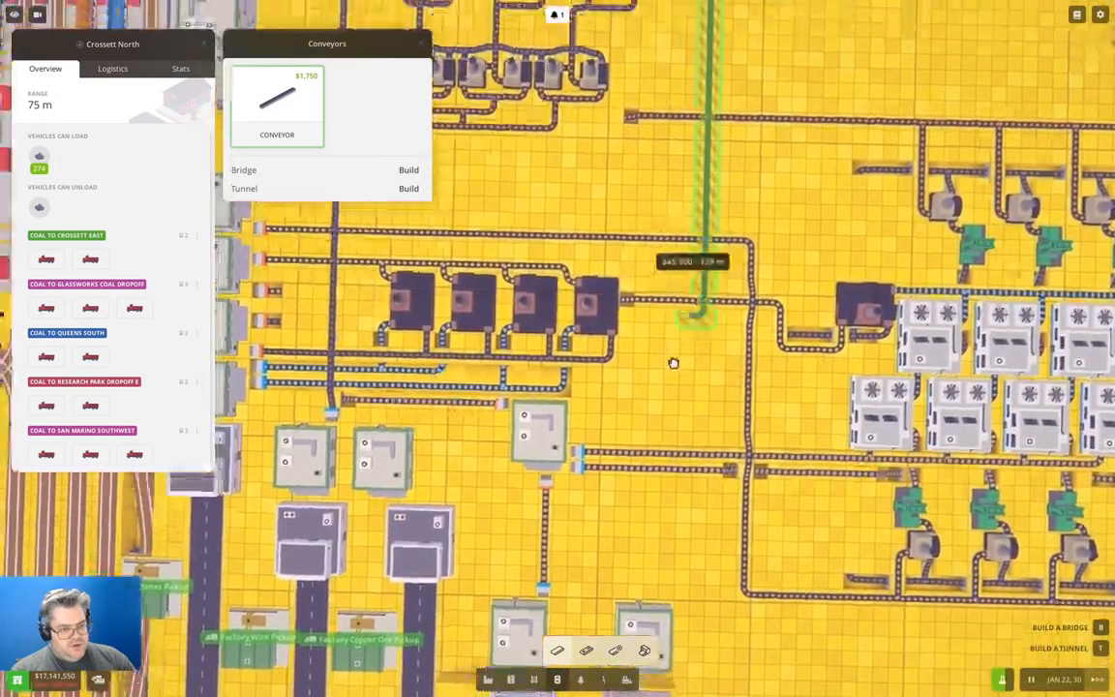
scroll(707, 233, "up", 3)
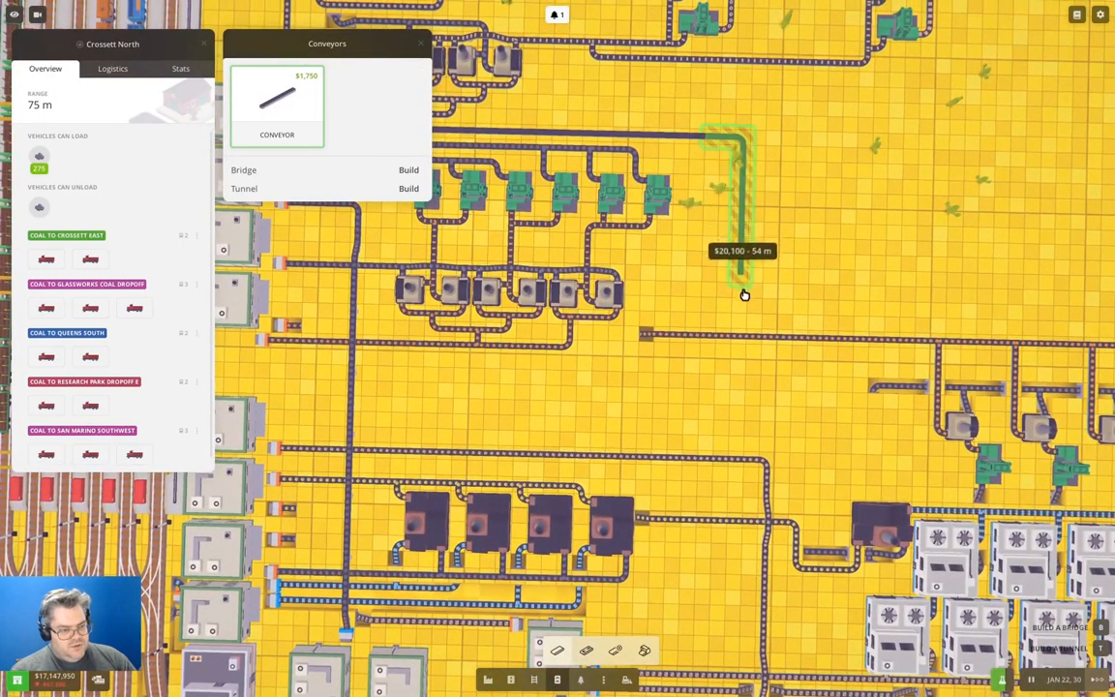
scroll(719, 242, "down", 3)
scroll(696, 435, "up", 3)
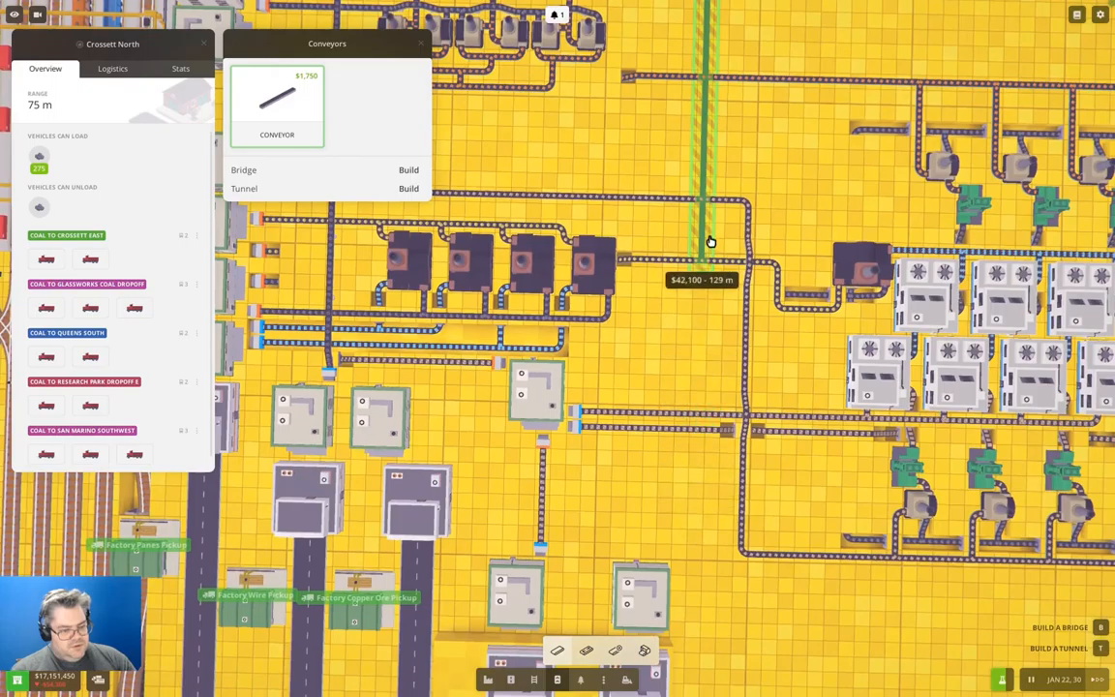
scroll(696, 290, "down", 3)
scroll(678, 367, "up", 3)
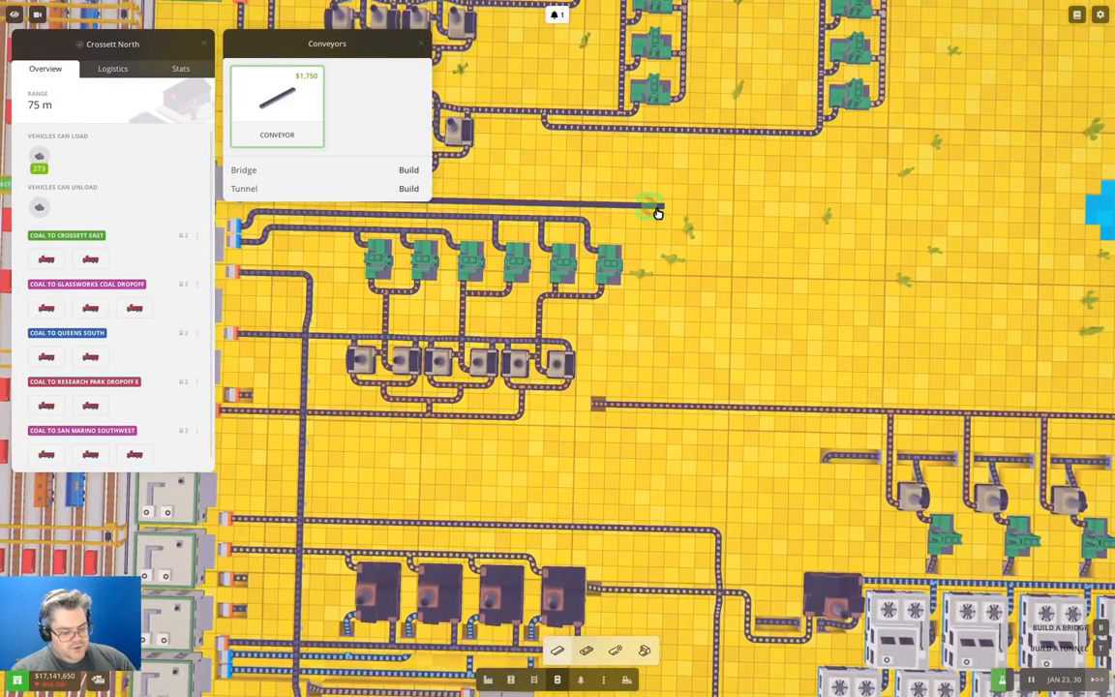
Bulldoze the conveyor's short leftover end and pan down to the lower warehouses.
key("Escape")
left_click(647, 205)
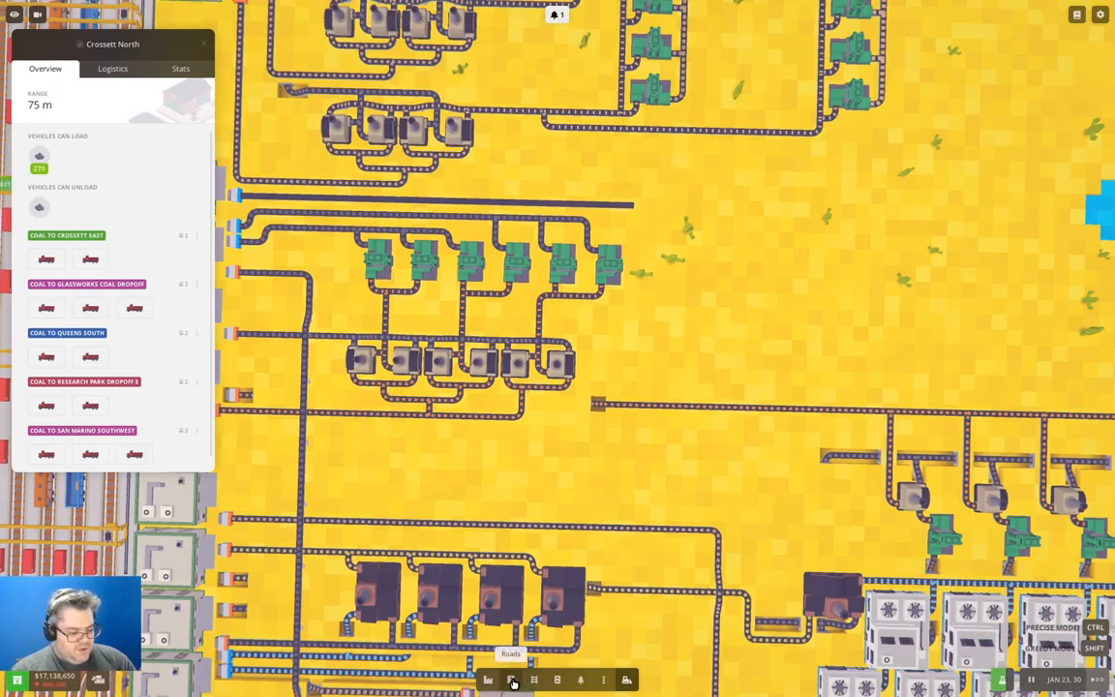
left_click(559, 681)
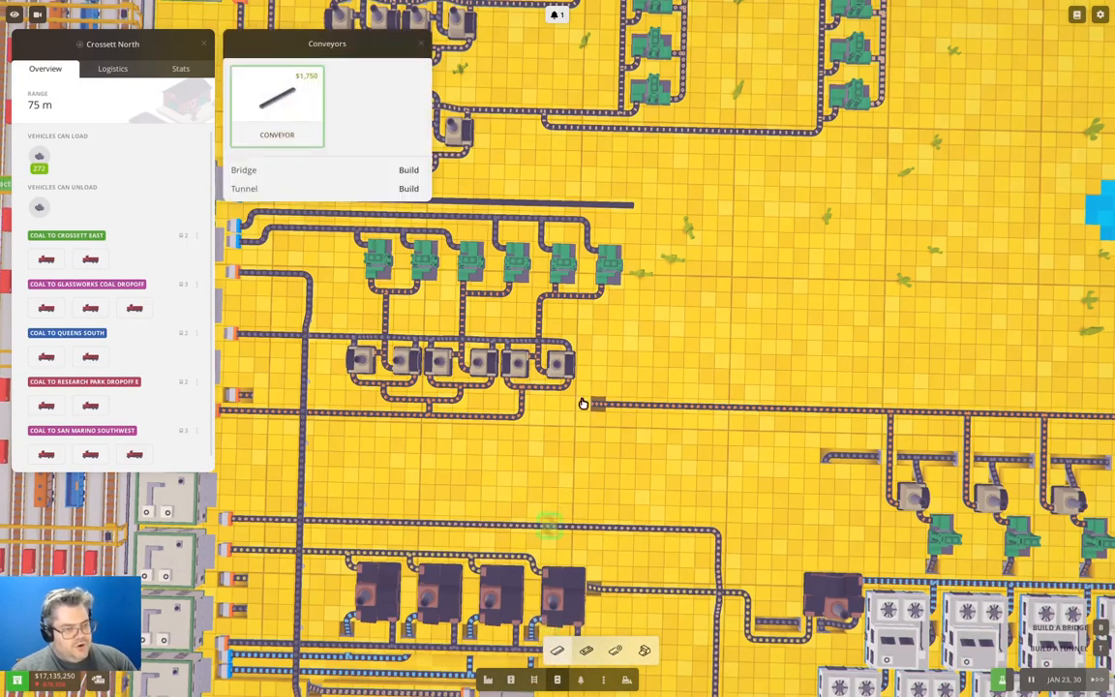
left_click_drag(617, 135, 617, 99)
scroll(618, 290, "down", 3)
left_click_drag(618, 194, 617, 99)
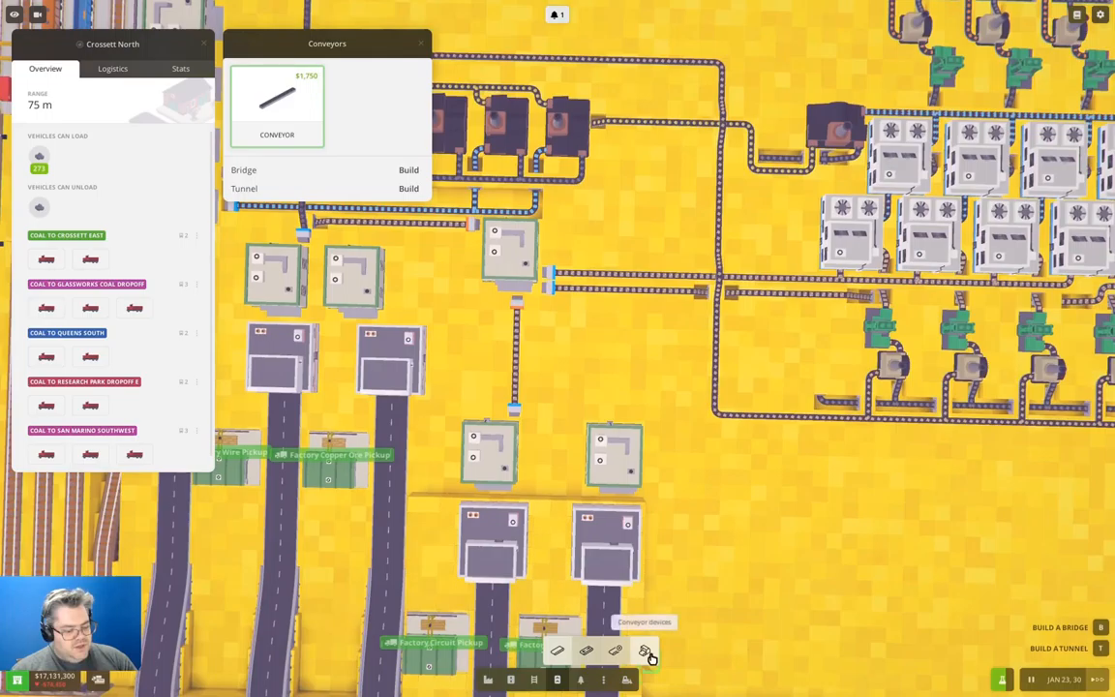
left_click(580, 650)
scroll(629, 366, "down", 2)
Attach a connector to the lower right warehouse and run an elevated conveyor north over the crossing belts.
left_click_drag(629, 366, 629, 400)
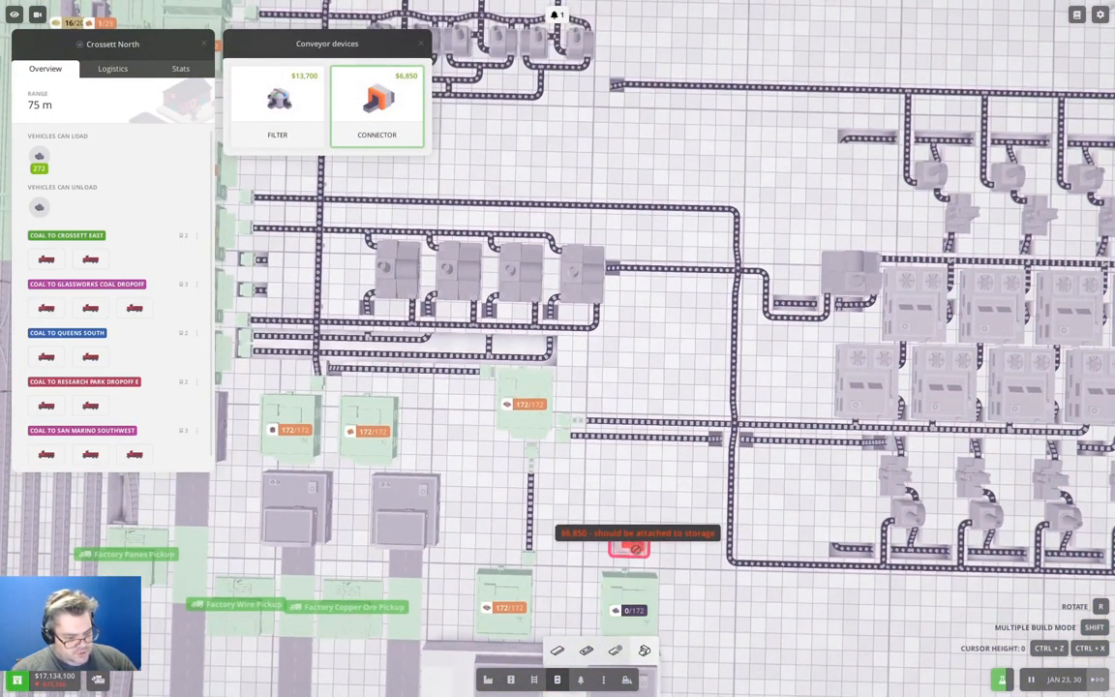
left_click(635, 567)
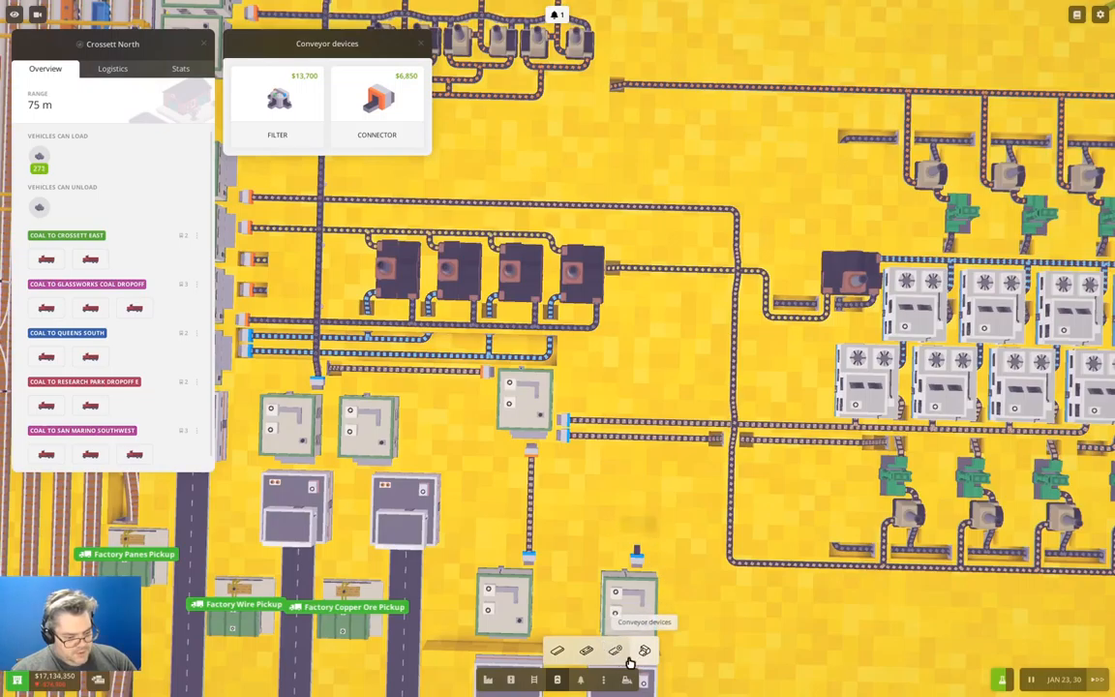
left_click(558, 651)
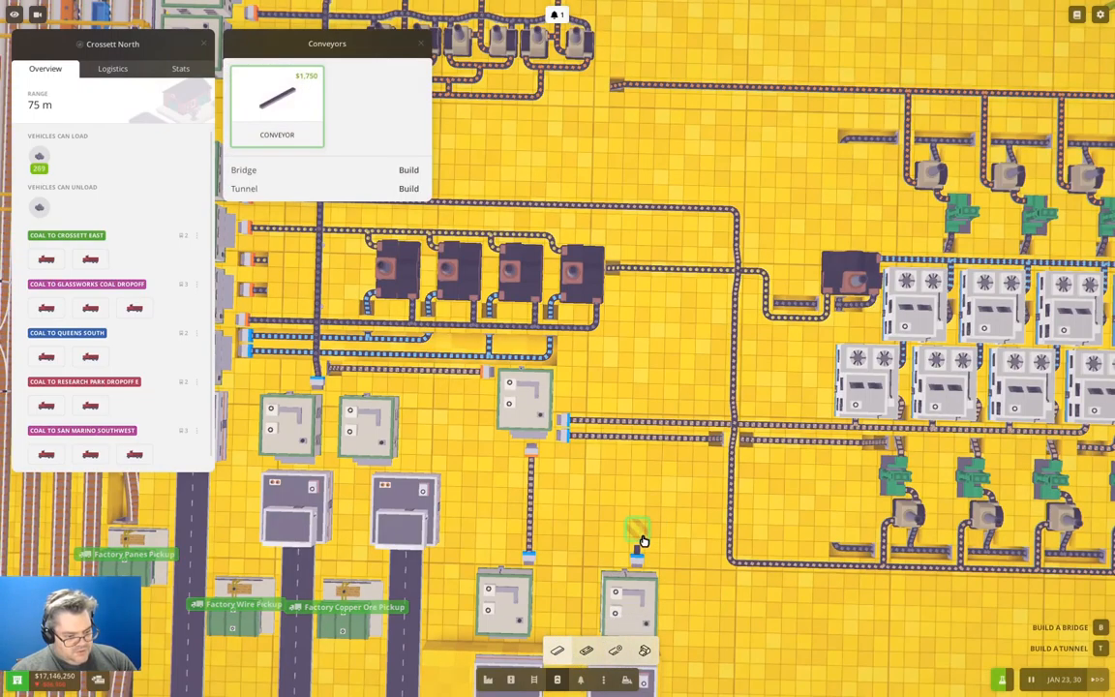
left_click(644, 540)
key("b")
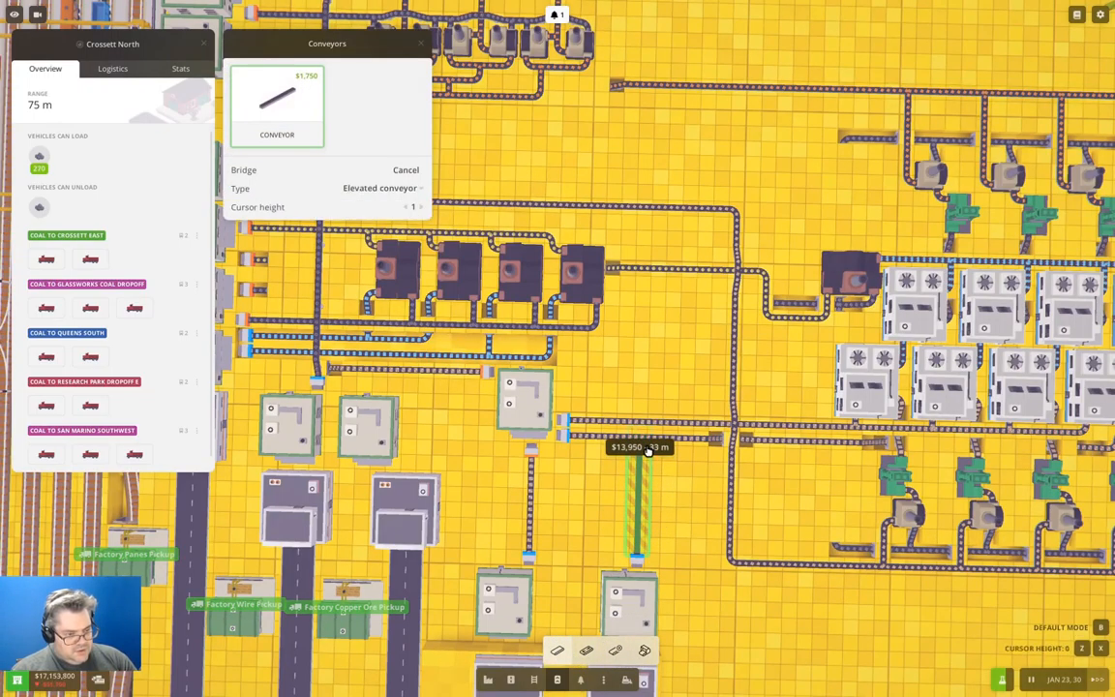
left_click(642, 383)
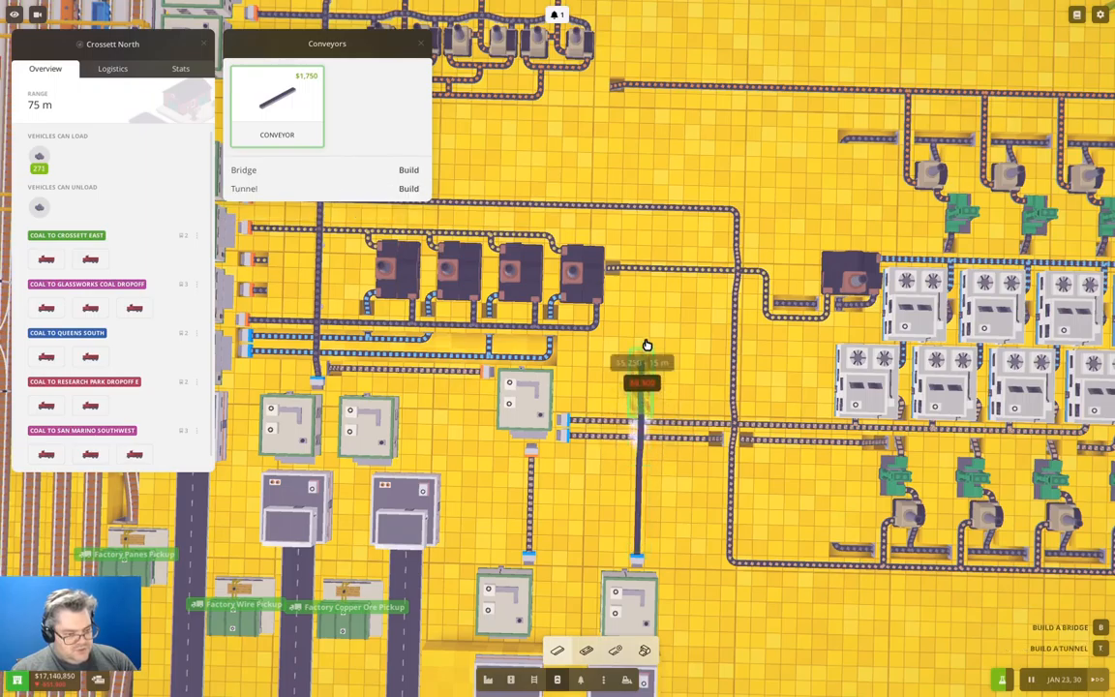
left_click(646, 292)
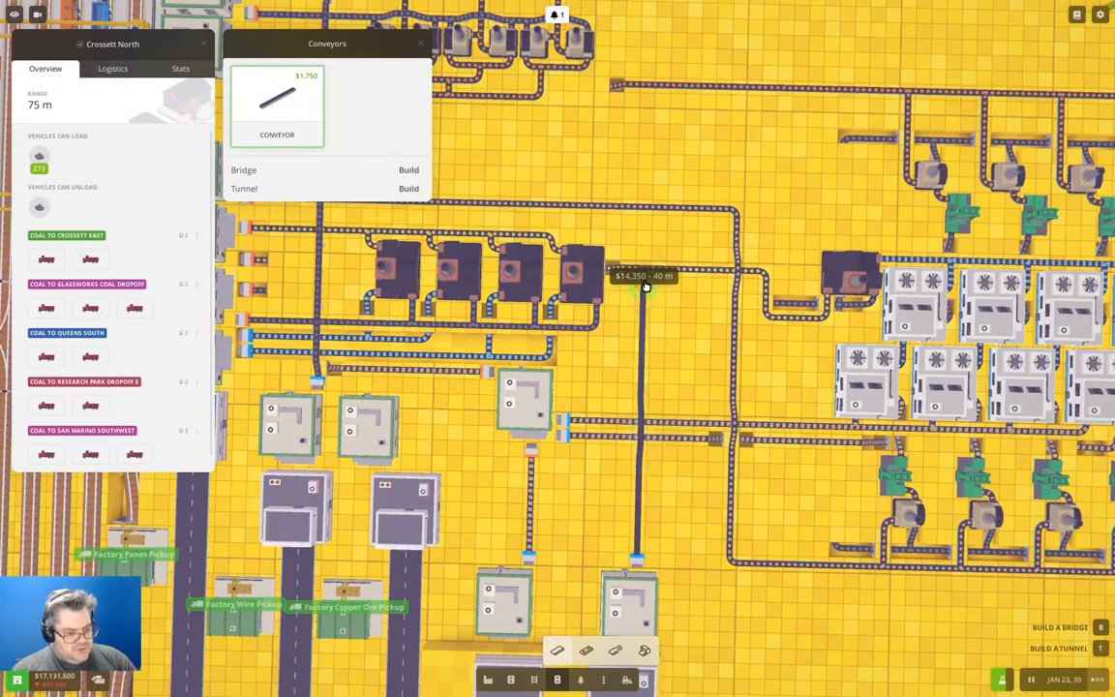
key("Escape")
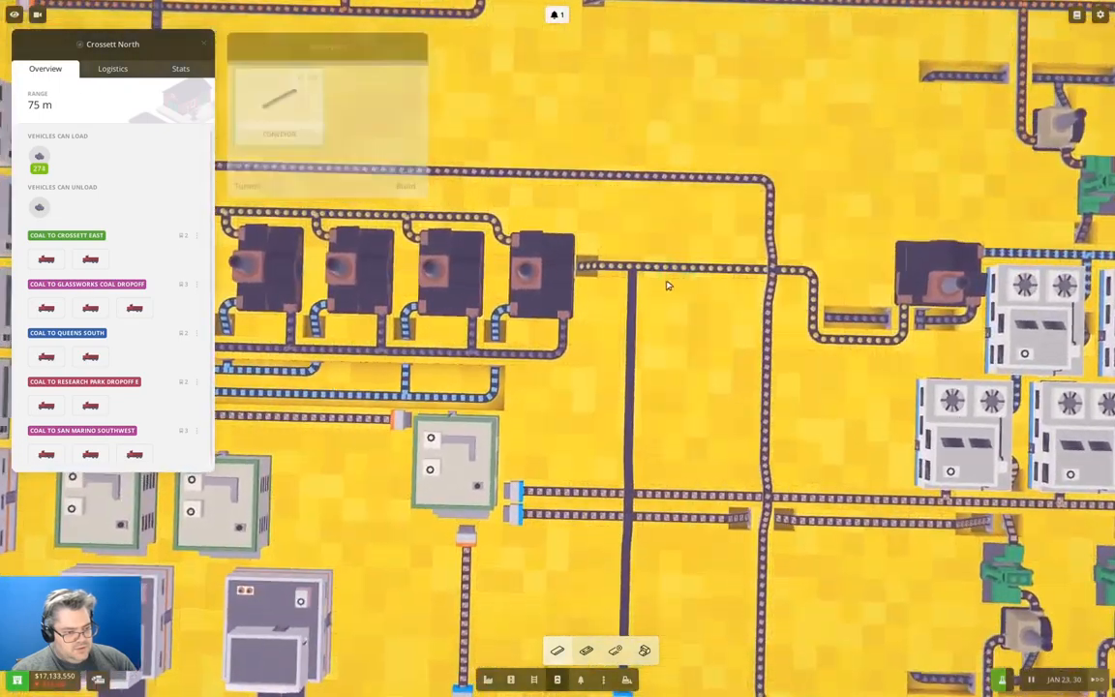
scroll(665, 278, "up", 3)
Demolish the top part of the new conveyor and return to conveyor laying.
key("b")
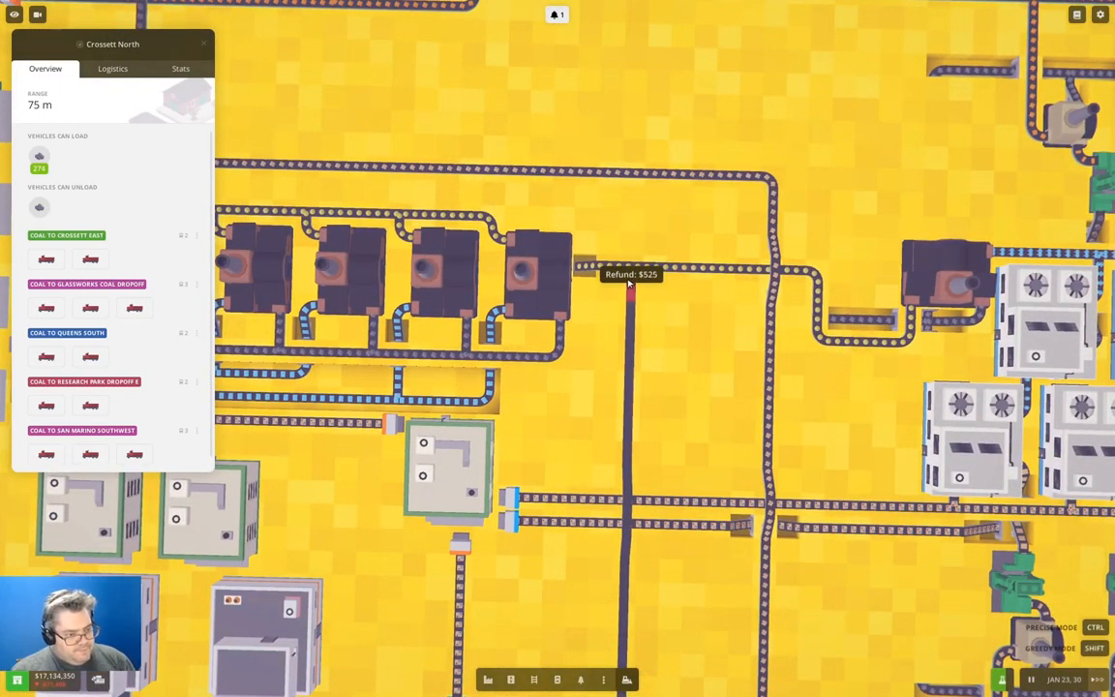
left_click_drag(634, 318, 600, 590)
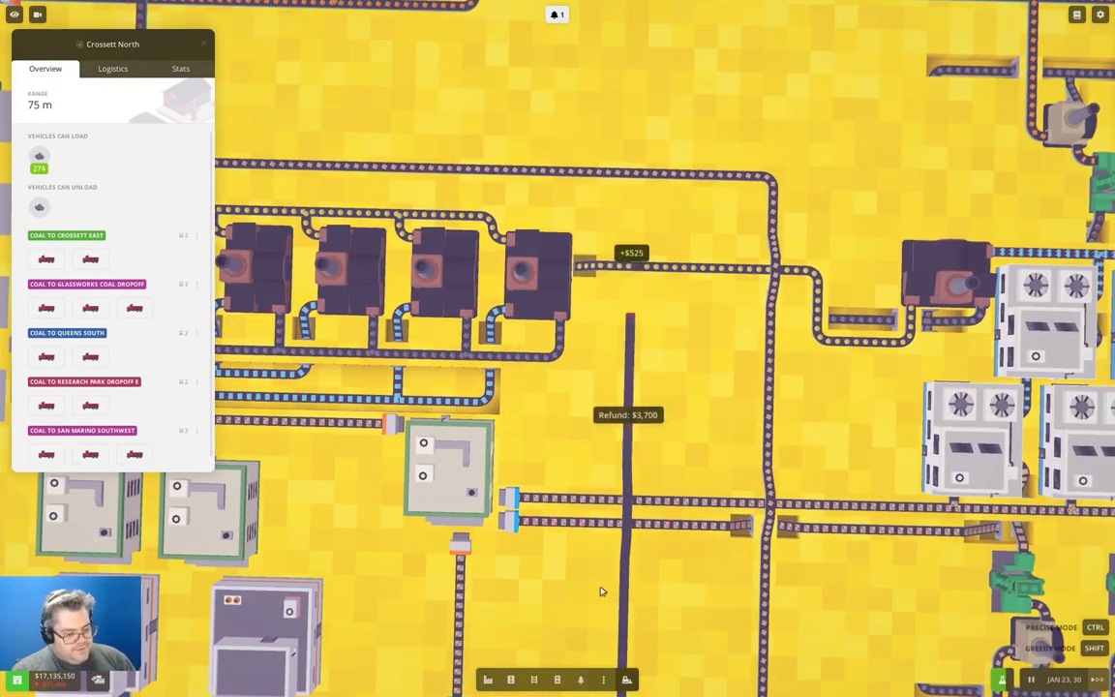
left_click(561, 681)
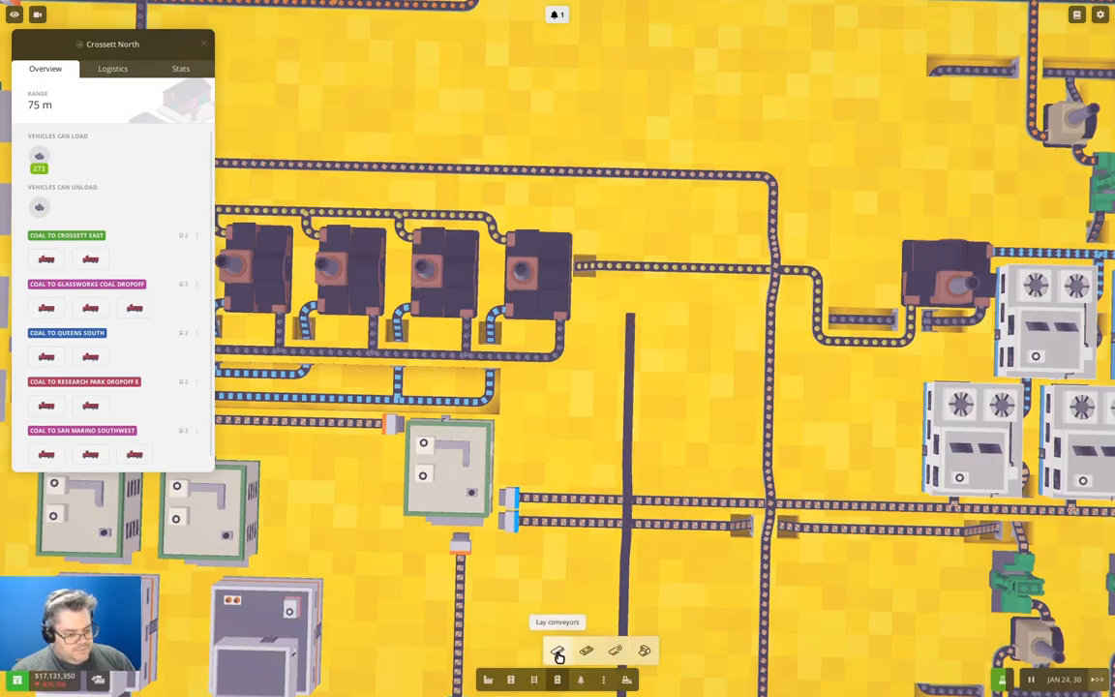
left_click(557, 655)
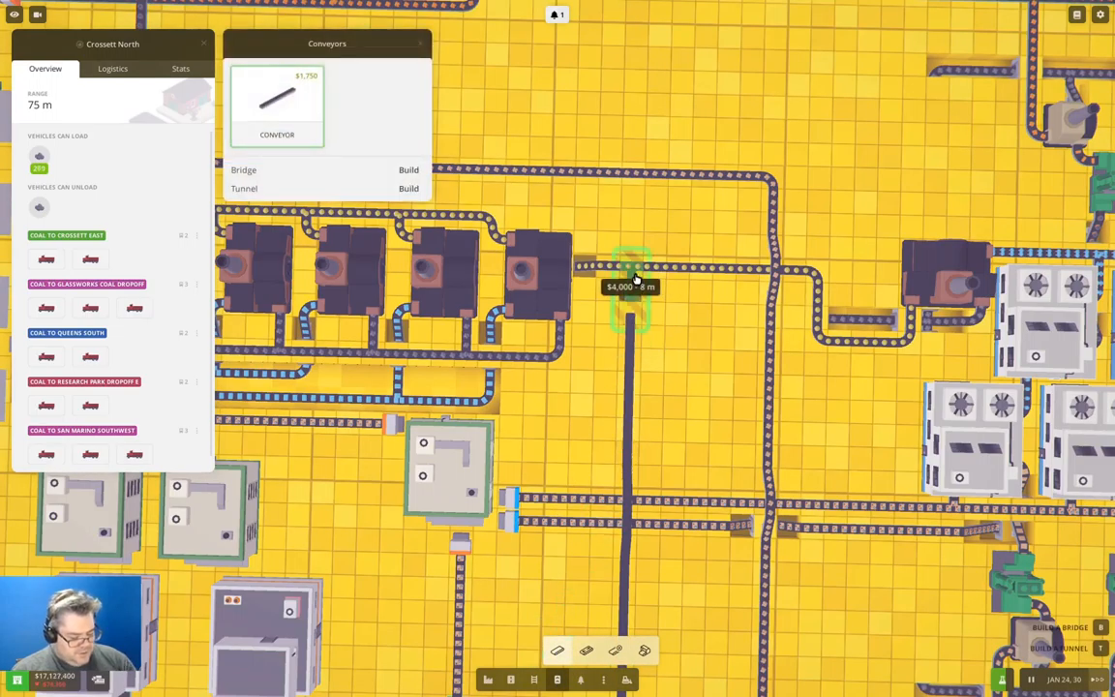
Toggle Bridge mode on and off to preview elevated crossings beside the four furnaces.
key("b")
key("Escape")
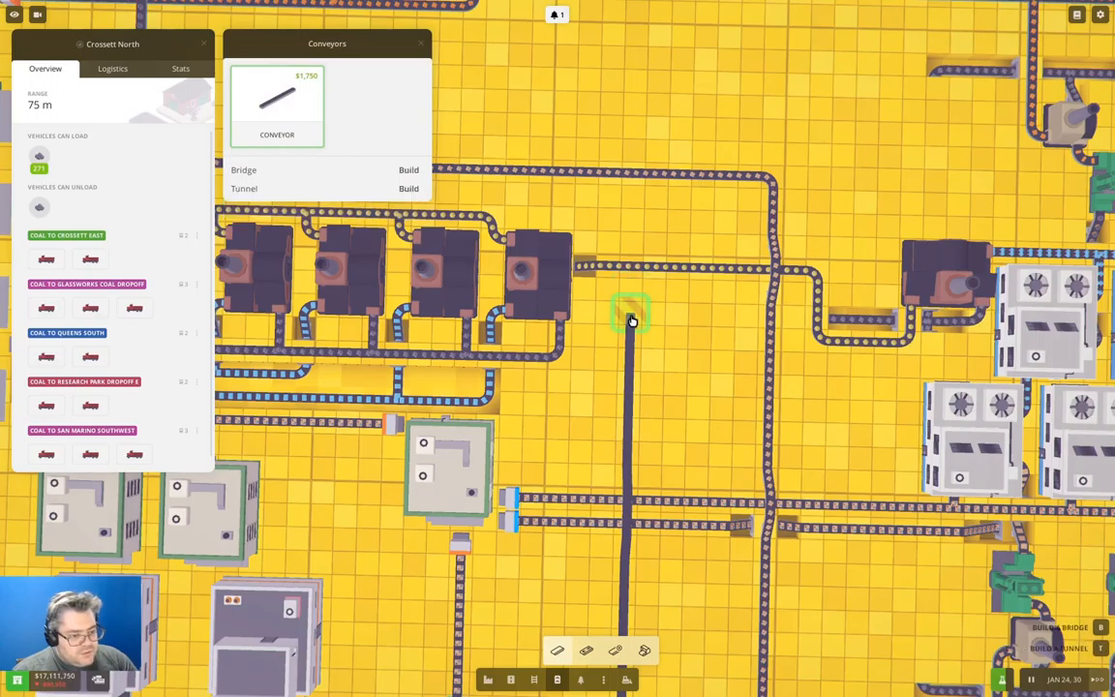
key("b")
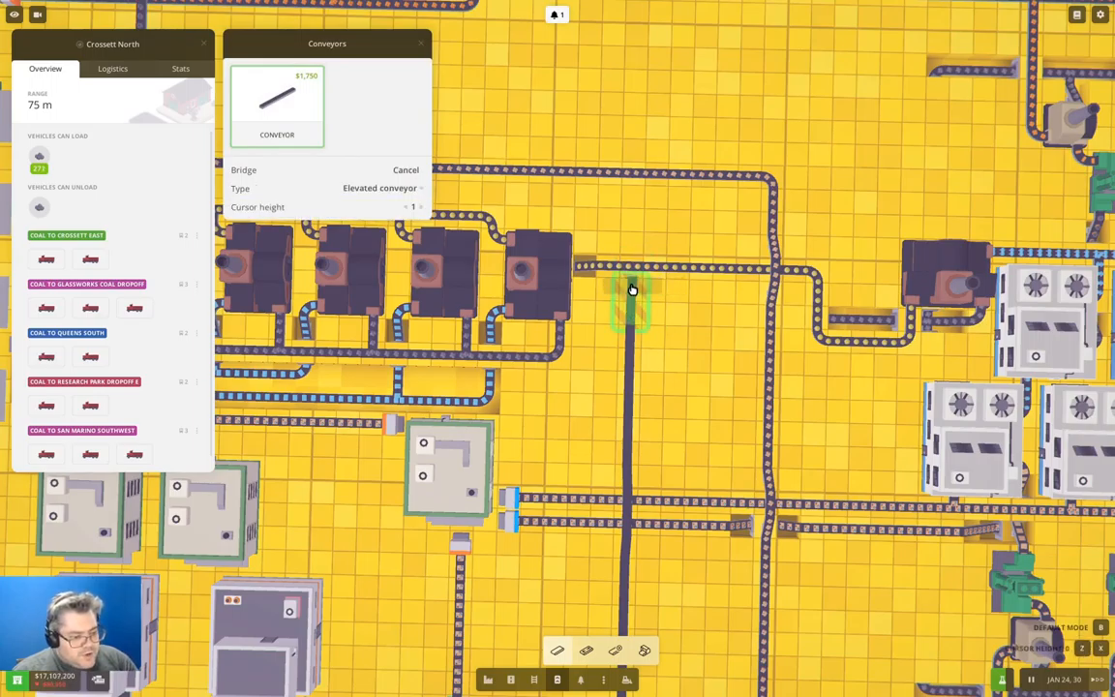
key("Escape")
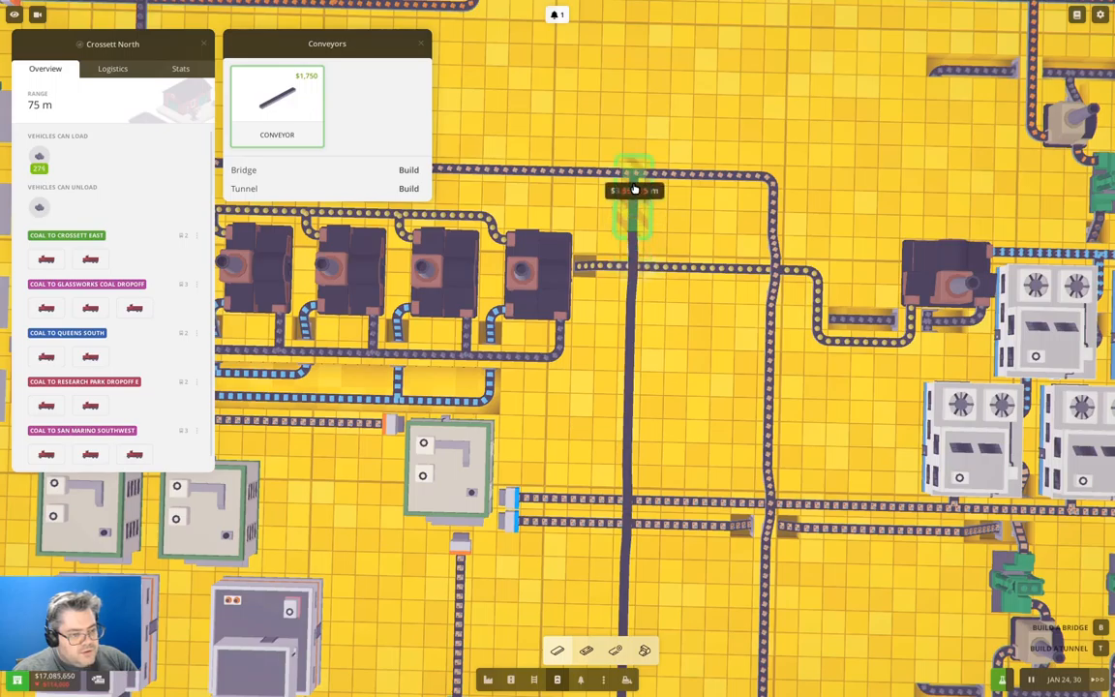
key("b")
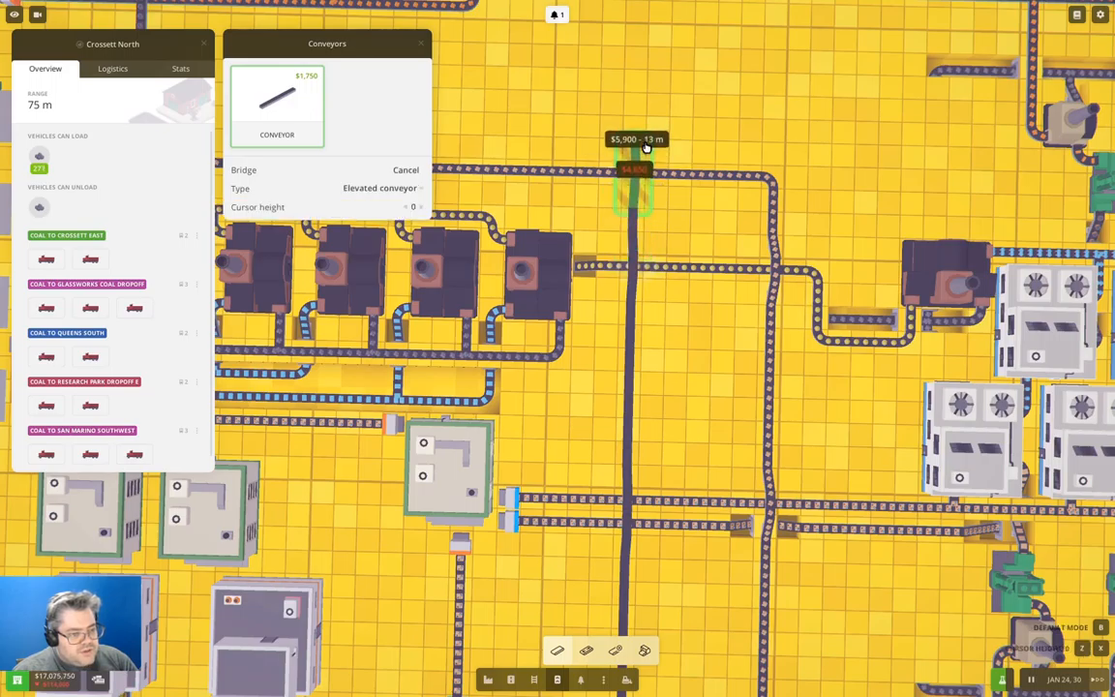
scroll(646, 147, "down", 3)
key("Escape")
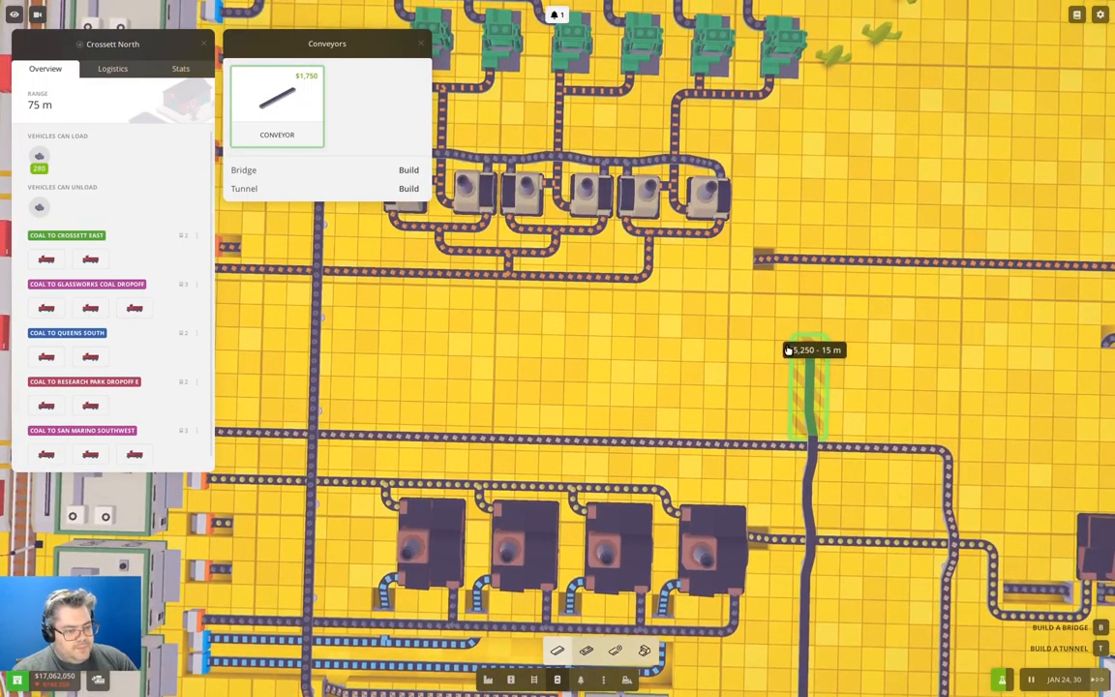
scroll(789, 349, "down", 2)
scroll(788, 349, "down", 2)
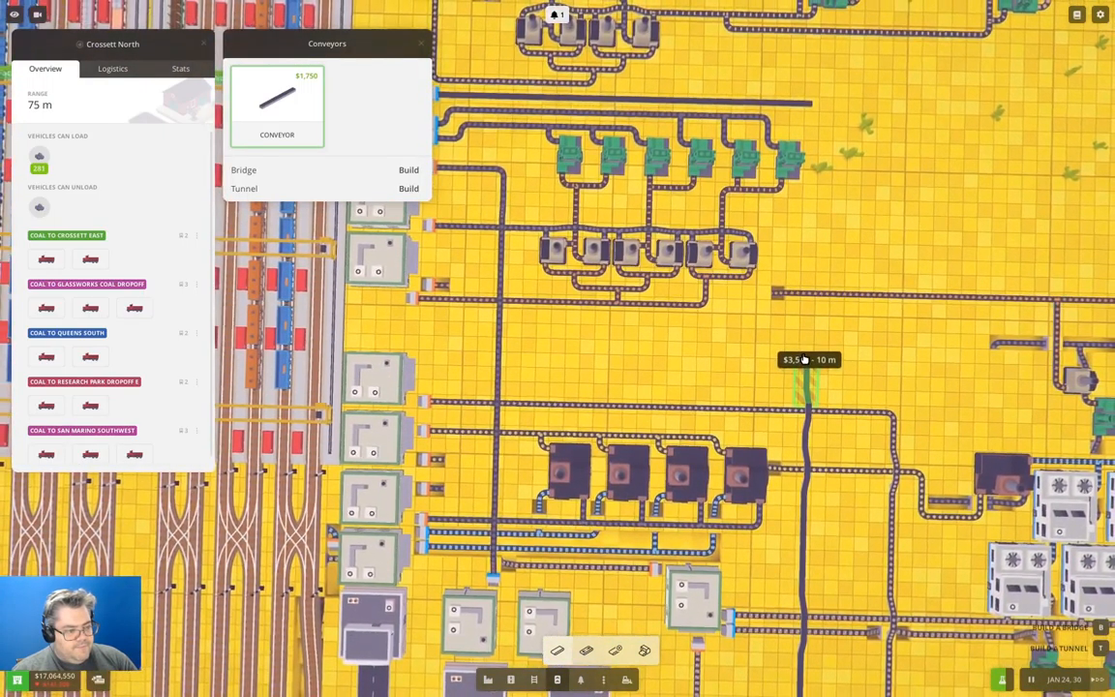
scroll(788, 350, "down", 2)
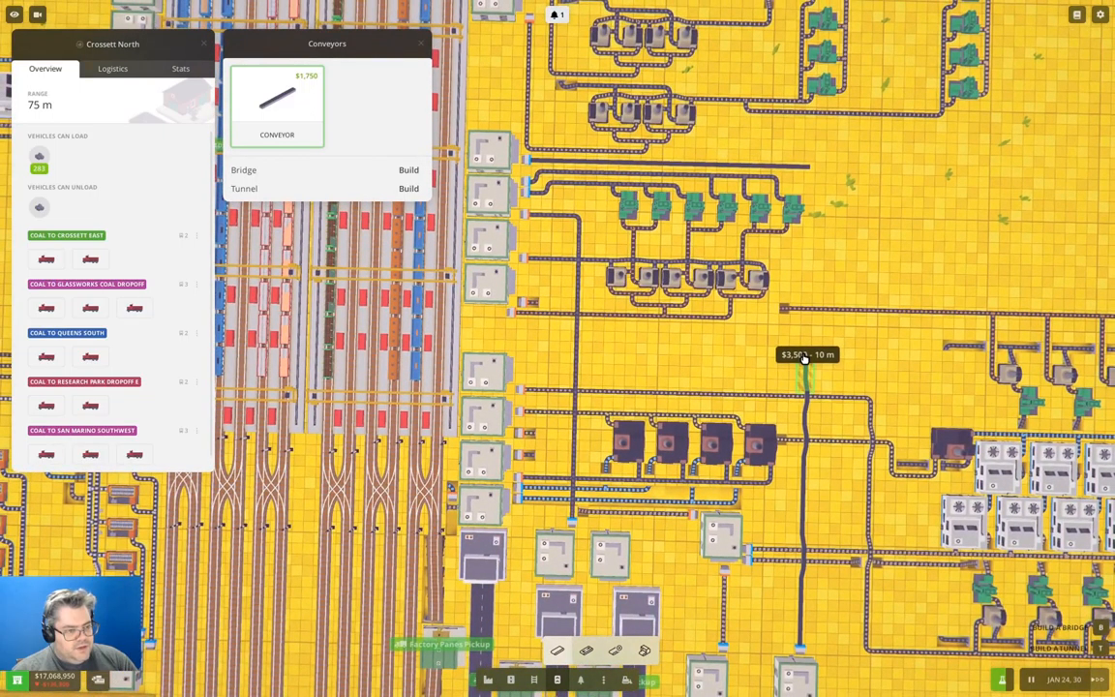
scroll(803, 358, "up", 2)
scroll(803, 358, "up", 2)
scroll(793, 320, "up", 2)
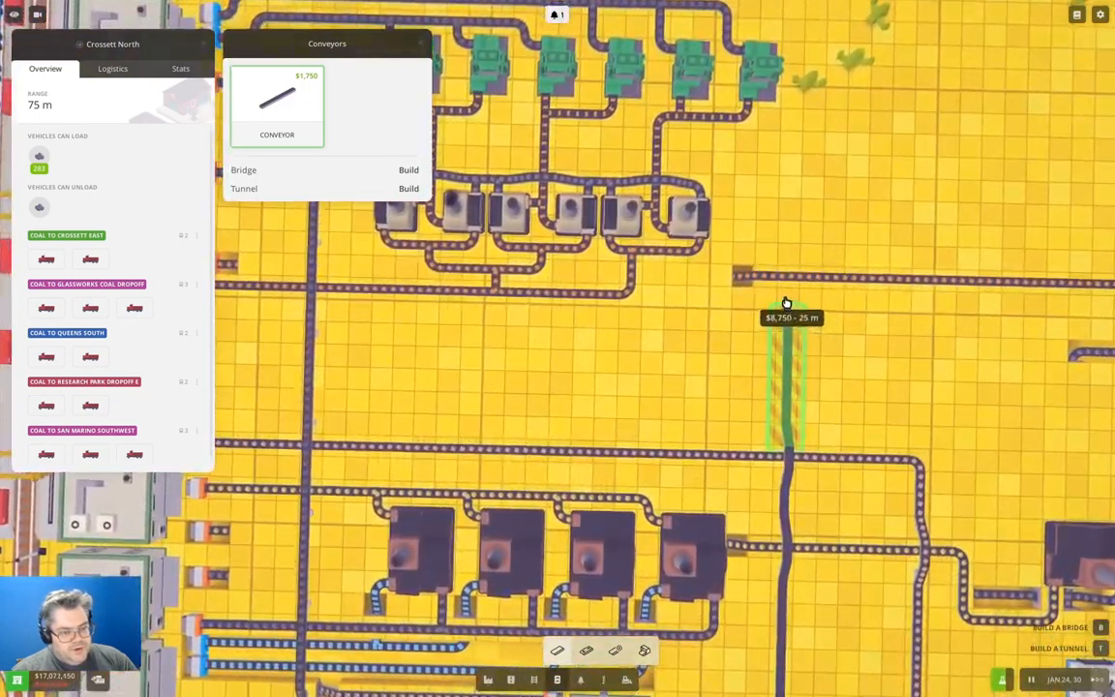
Build an elevated conveyor up to the top belt, then demolish it for a refund.
key("b")
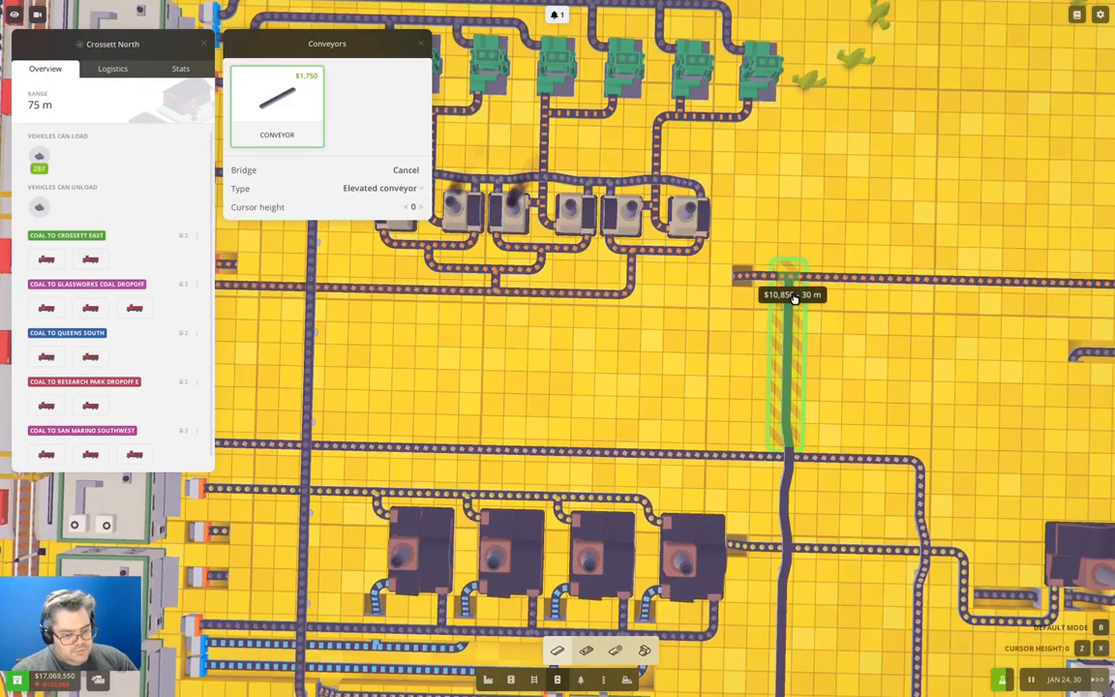
scroll(793, 298, "up", 2)
scroll(793, 290, "up", 1)
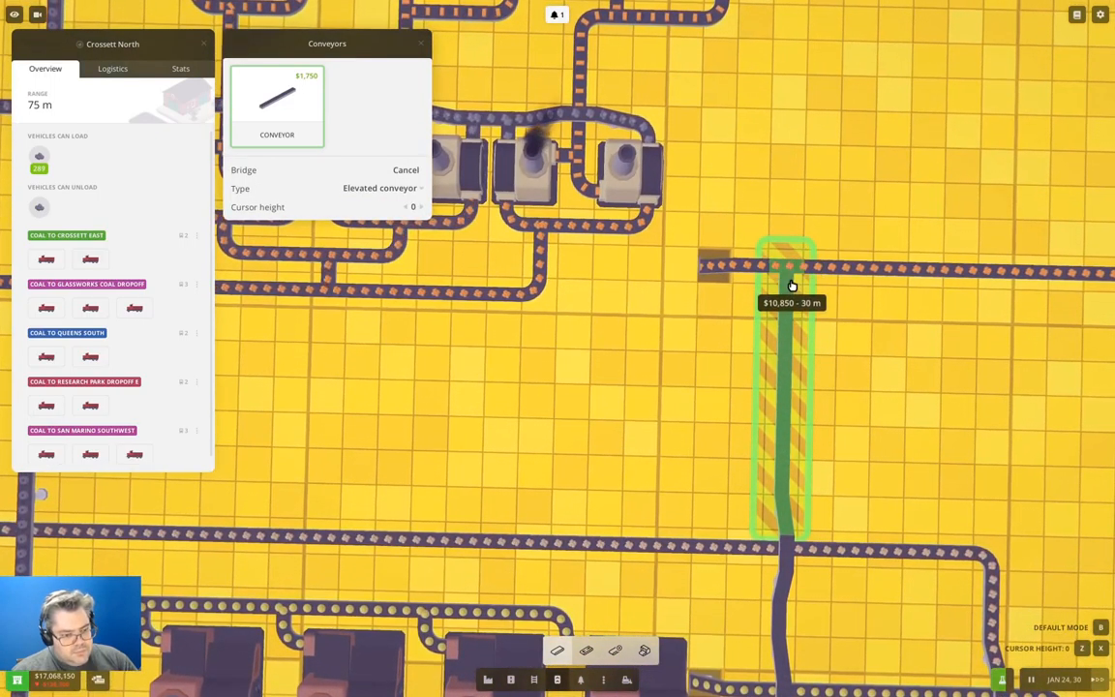
left_click(791, 281)
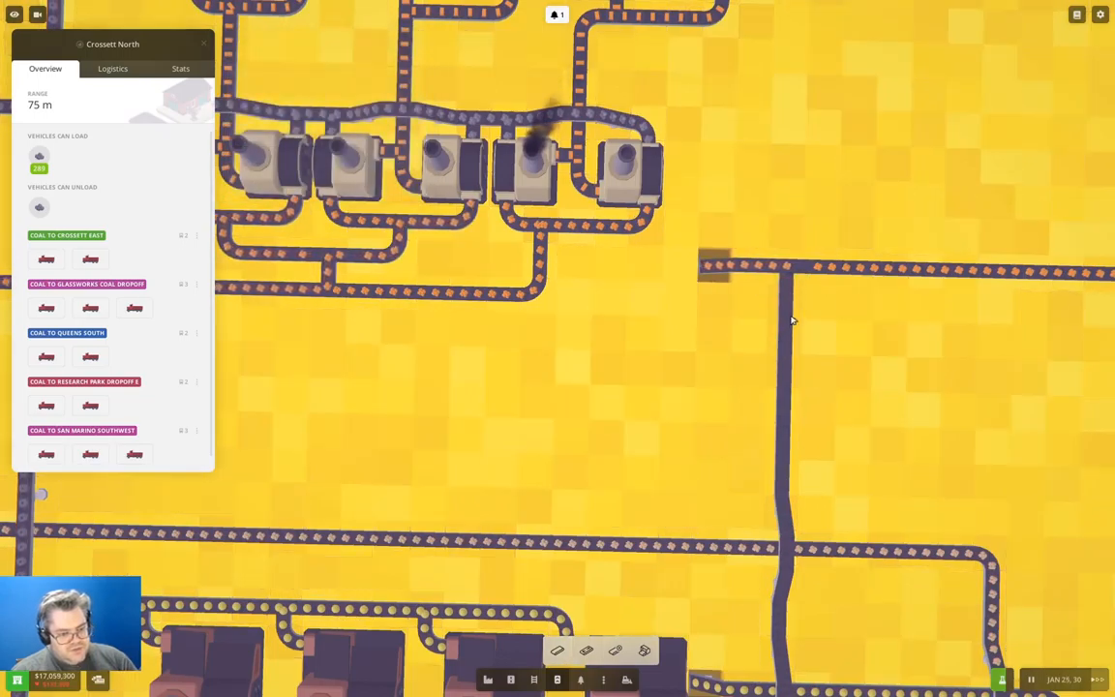
left_click_drag(787, 290, 774, 427)
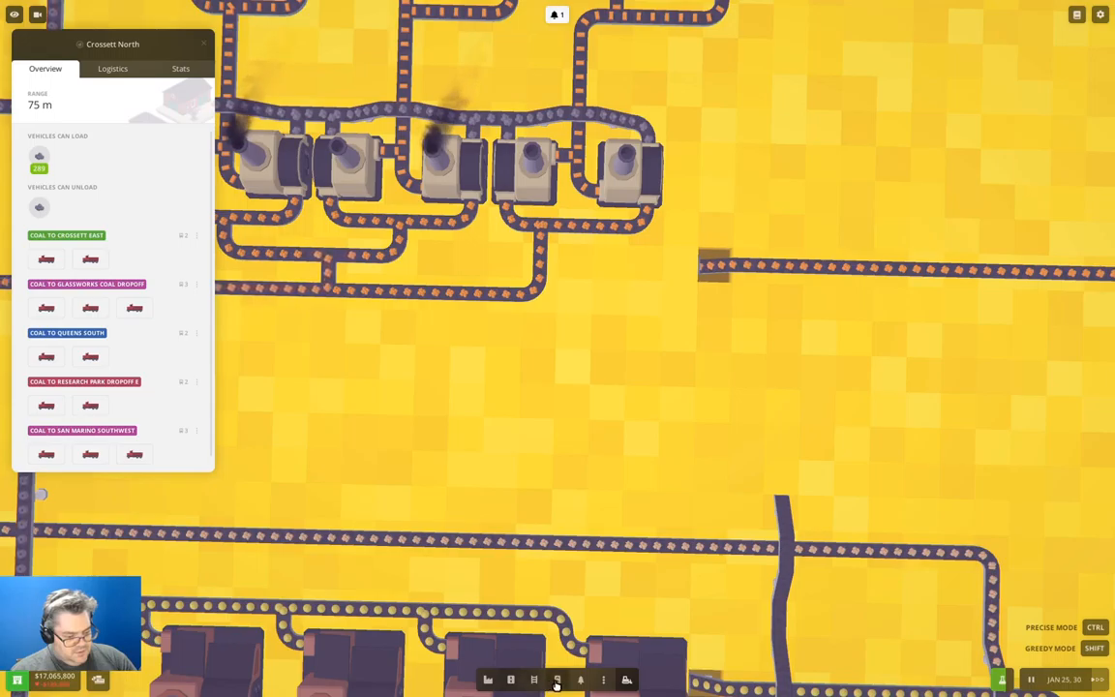
Redraw the conveyor north from the lower belt, bridging over the crossing belt, to join the upper belt.
left_click(556, 681)
left_click(779, 488)
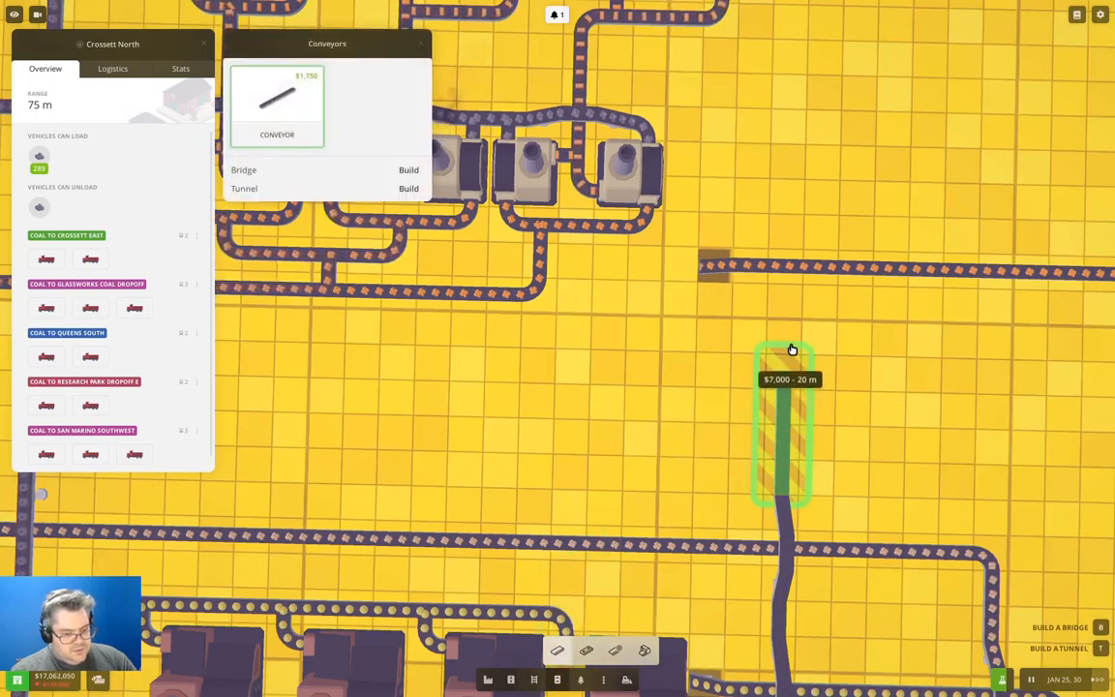
key("b")
left_click(784, 296)
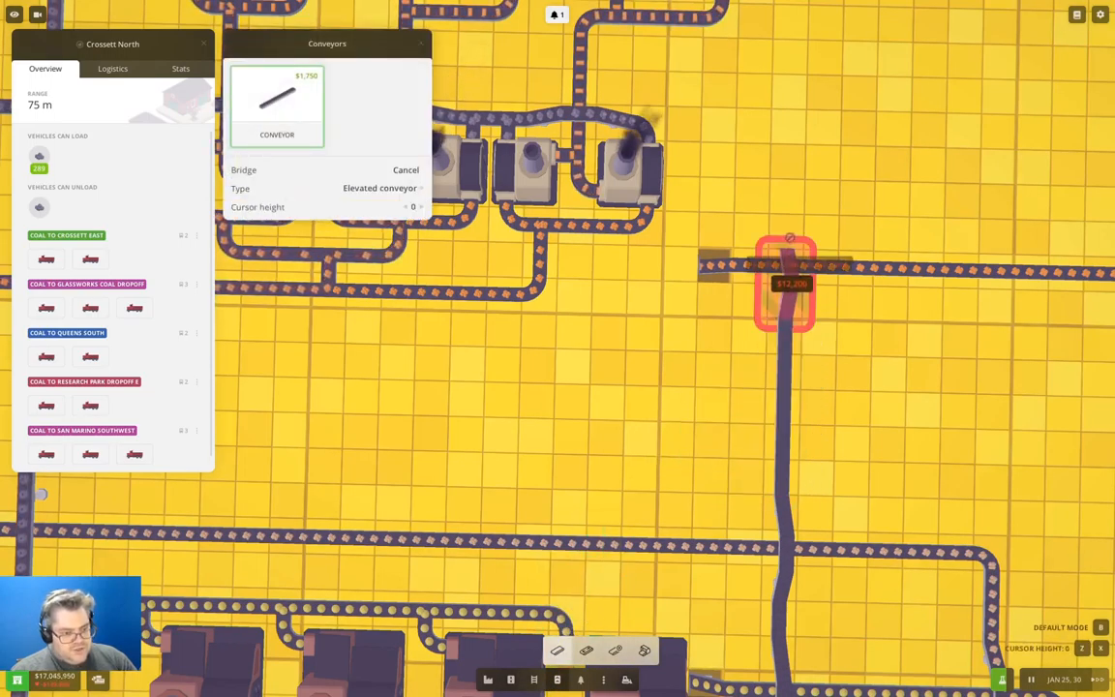
left_click(789, 237)
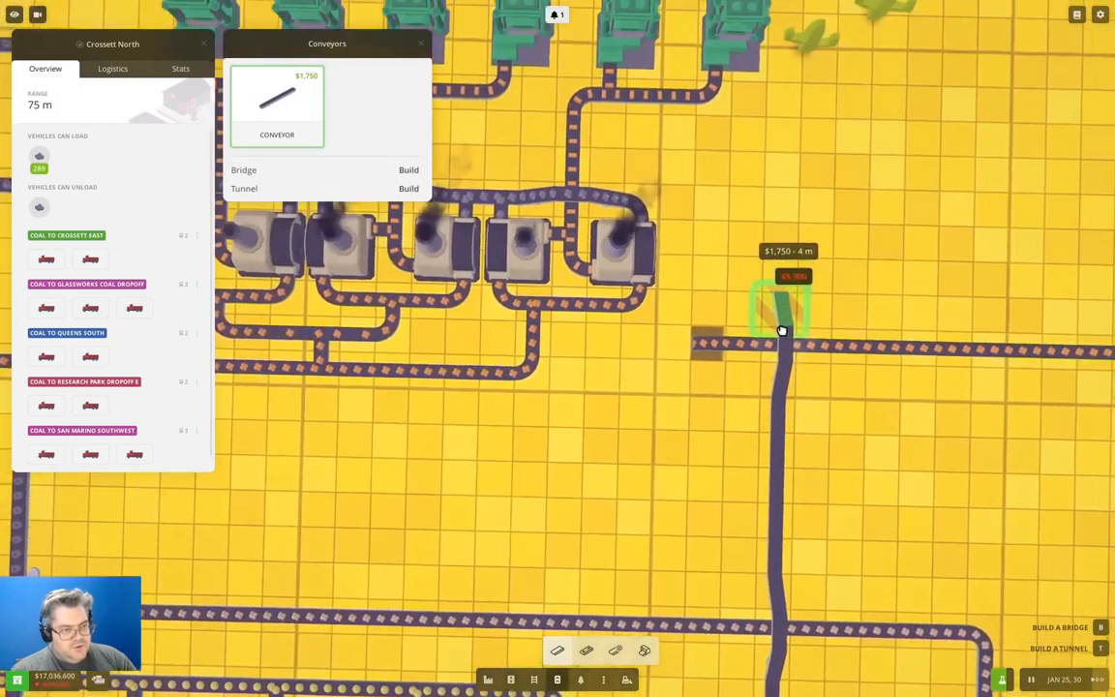
key("w")
left_click(750, 226)
scroll(794, 223, "down", 3)
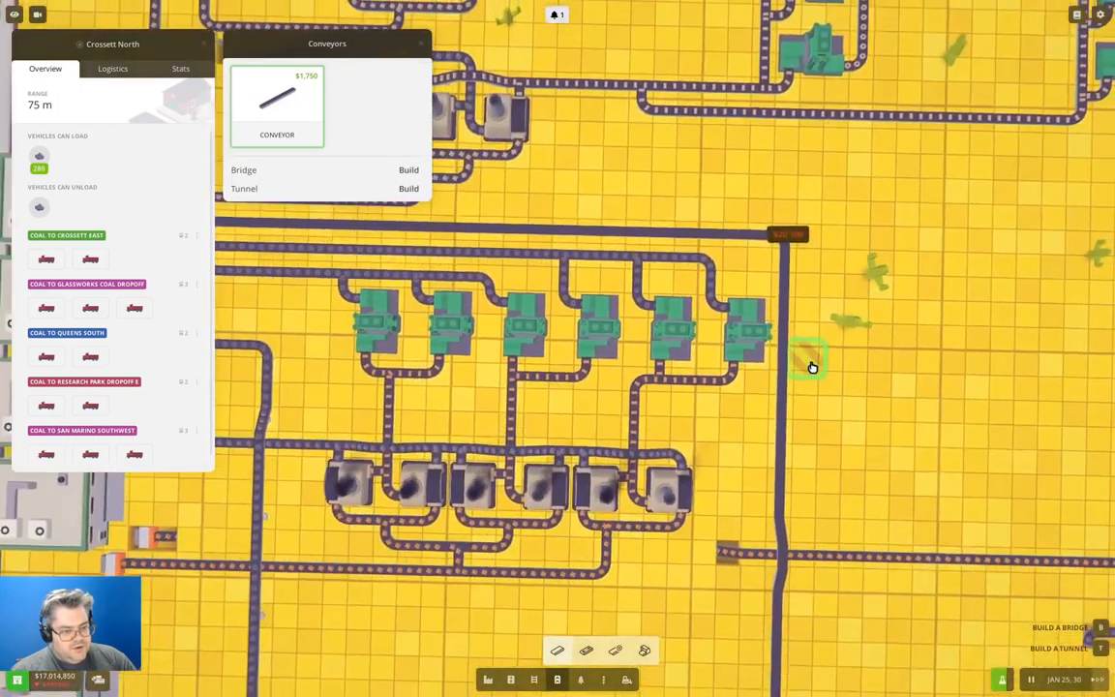
scroll(677, 387, "up", 2)
key("Escape")
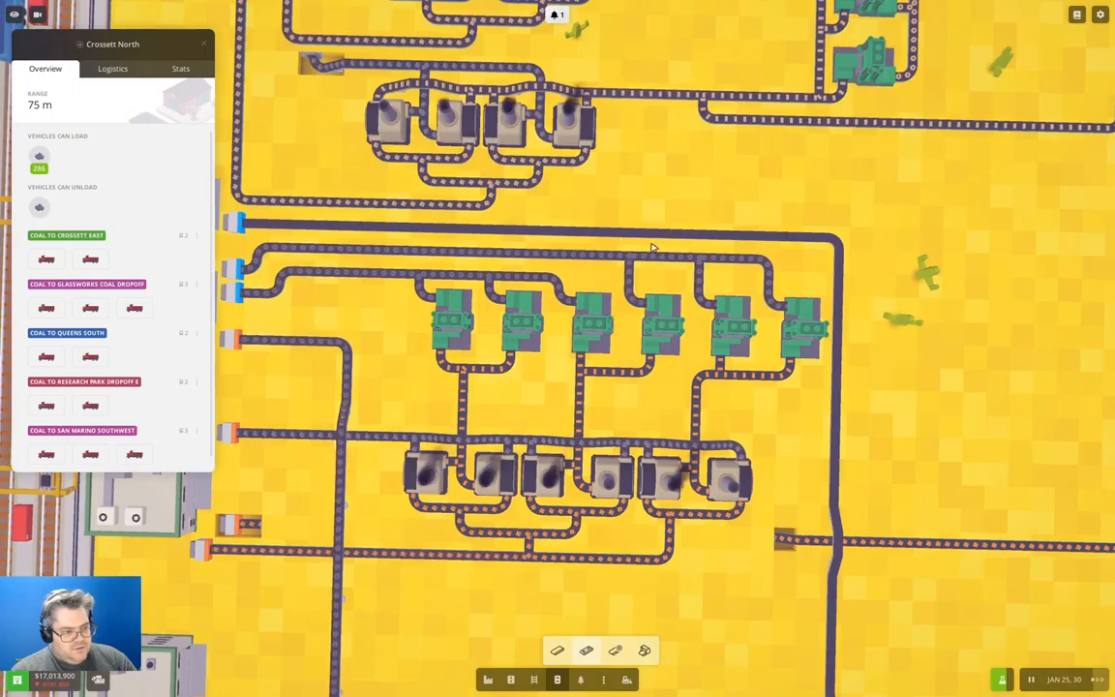
scroll(677, 295, "down", 5)
left_click_drag(678, 295, 693, 145)
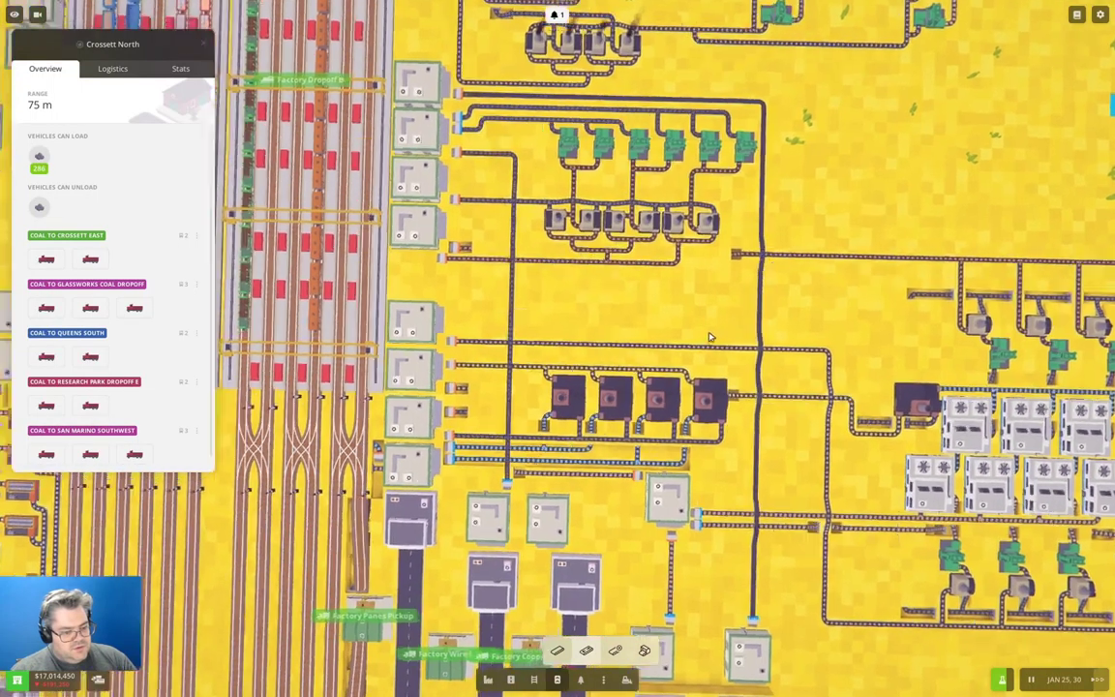
scroll(691, 118, "up", 3)
scroll(600, 290, "up", 3)
scroll(678, 435, "up", 3)
scroll(702, 493, "down", 3)
left_click_drag(678, 484, 503, 242)
scroll(503, 242, "up", 3)
mouse_move(720, 326)
left_mouse_down()
mouse_move(720, 77)
mouse_move(745, 242)
left_mouse_up()
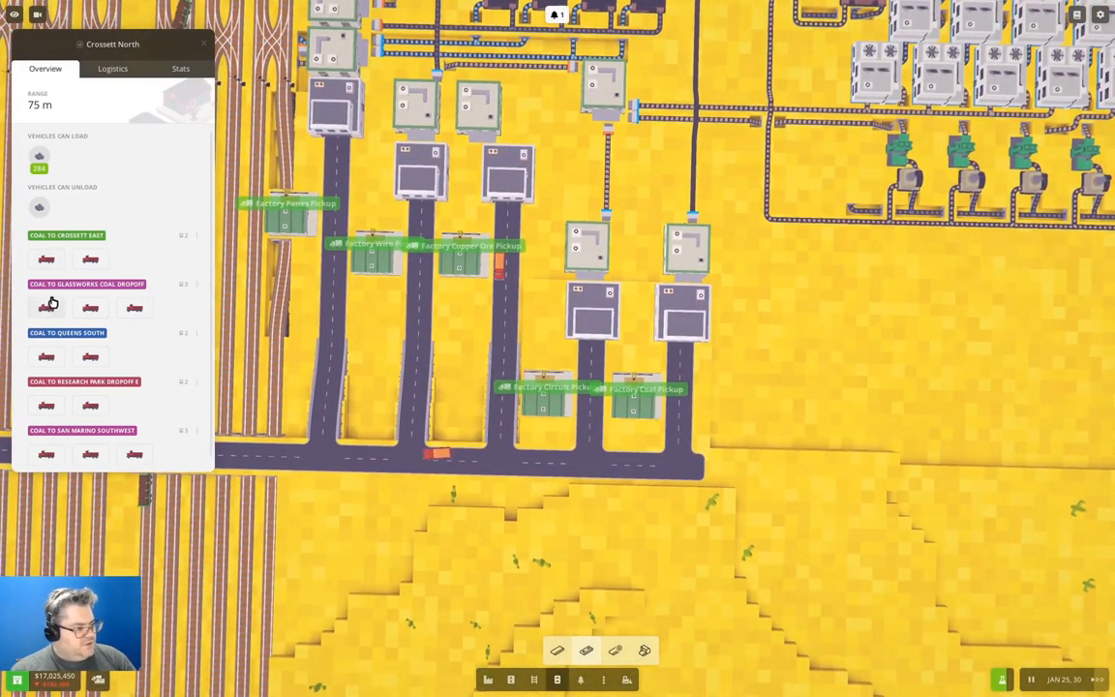
Change Car #2 on the Coal to Crossett East route to load at Factory Coal Pickup.
left_click(46, 259)
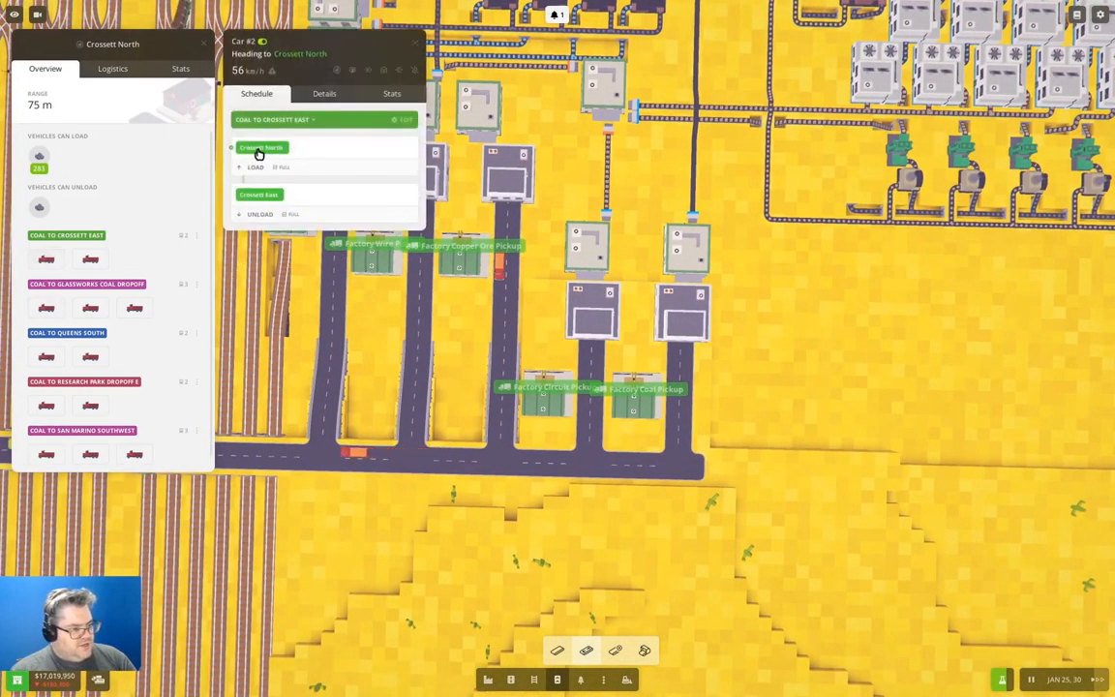
left_click(393, 124)
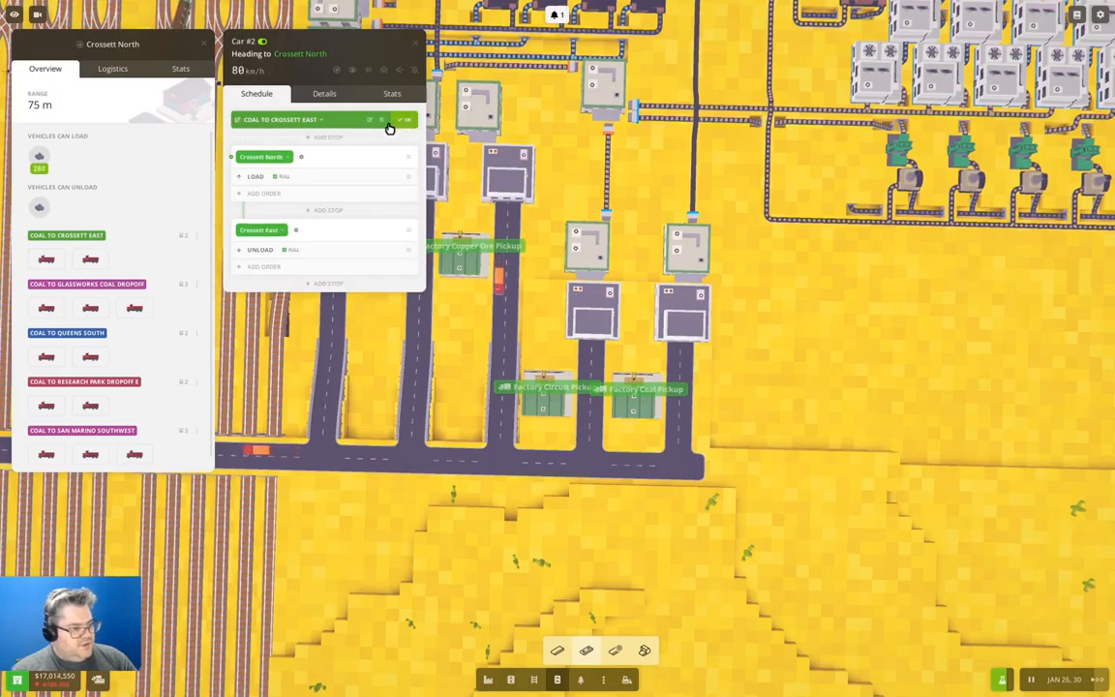
left_click(261, 156)
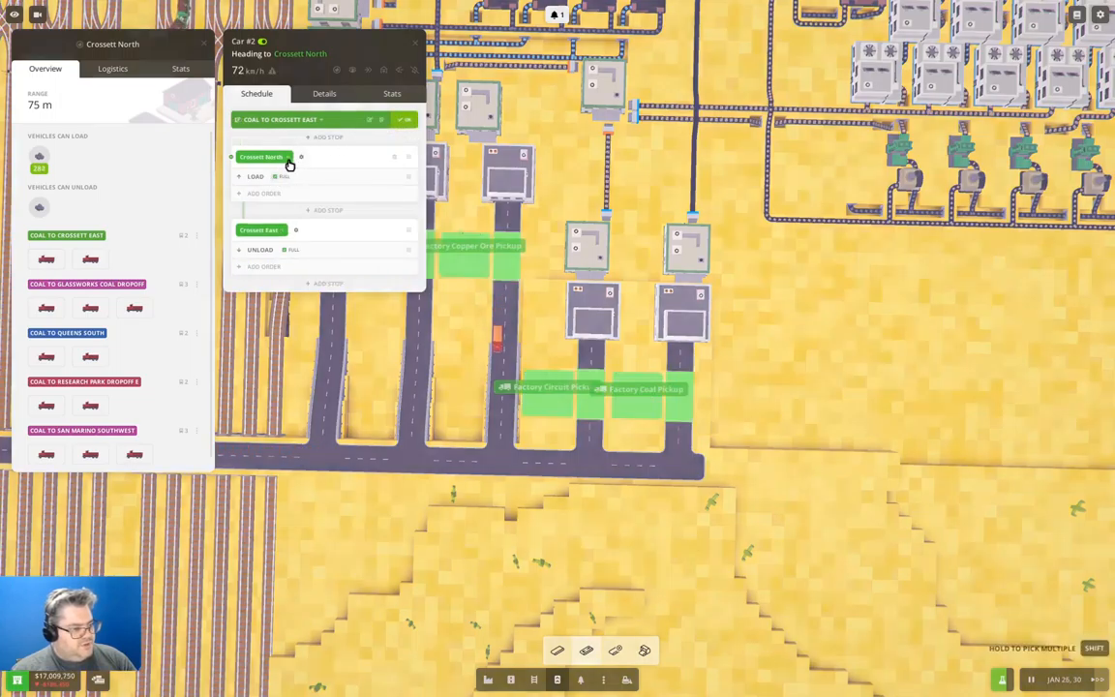
left_click(639, 418)
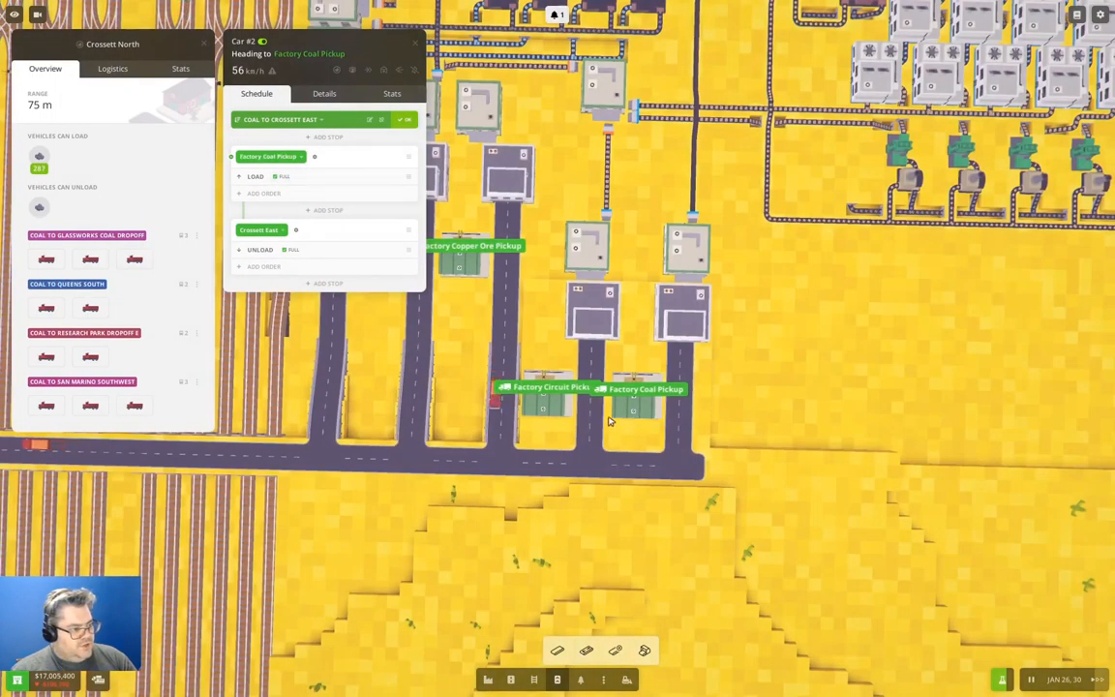
left_click(406, 120)
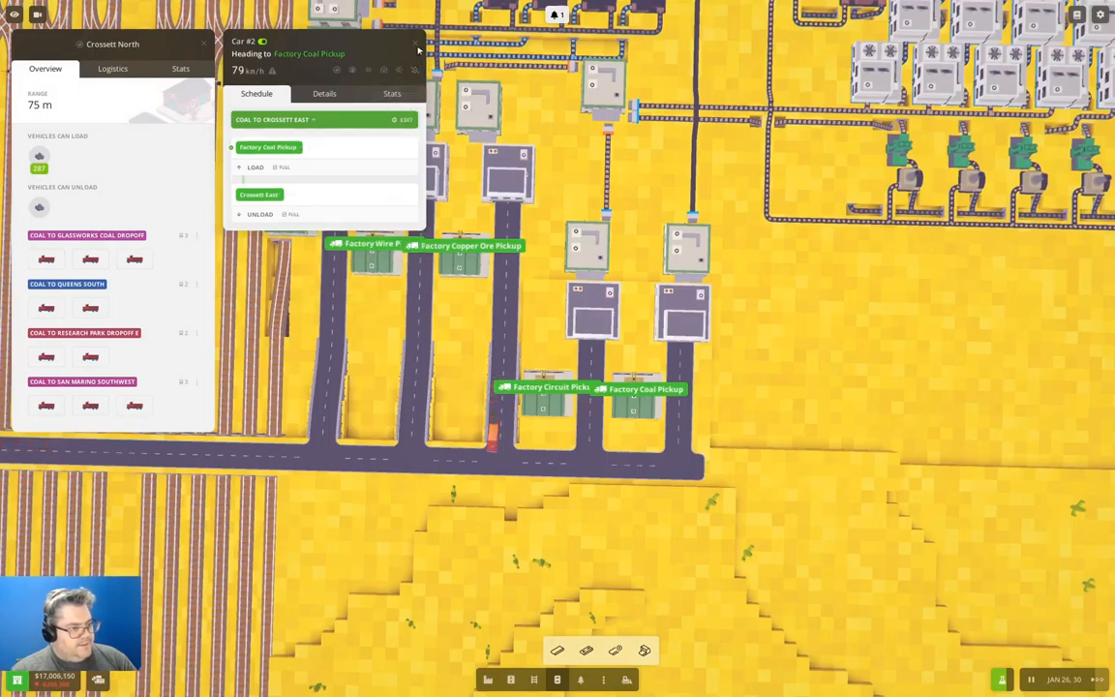
key("Escape")
Change Car #140 on the Glassworks coal route to load at Factory Coal Pickup, then select Car #29.
left_click(42, 257)
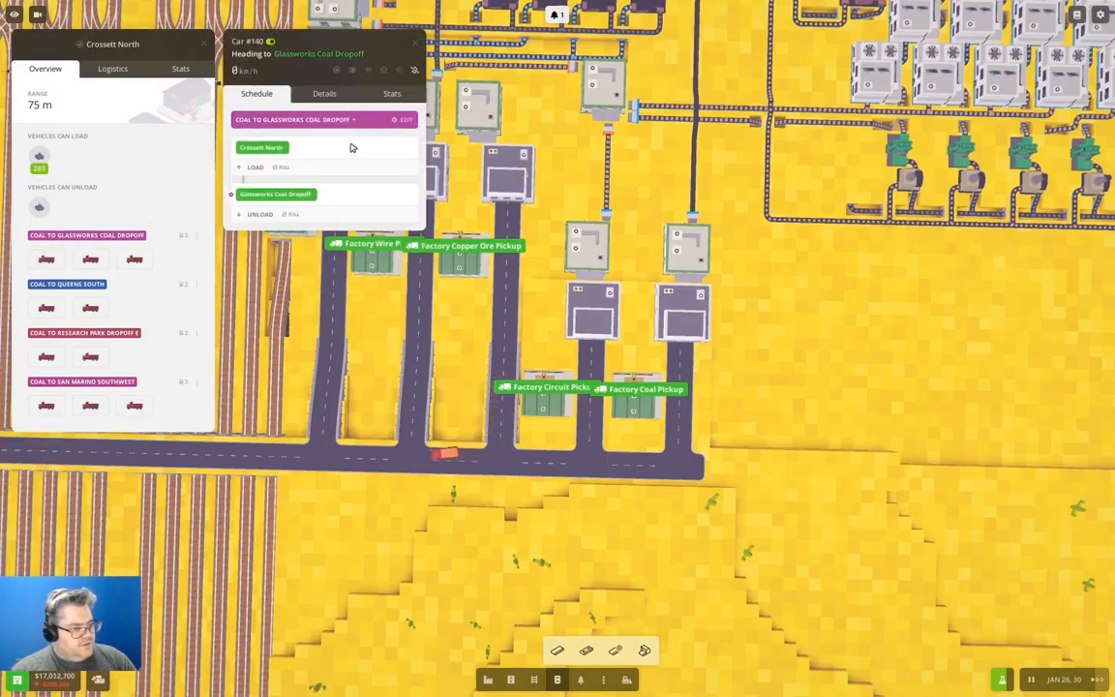
left_click(410, 120)
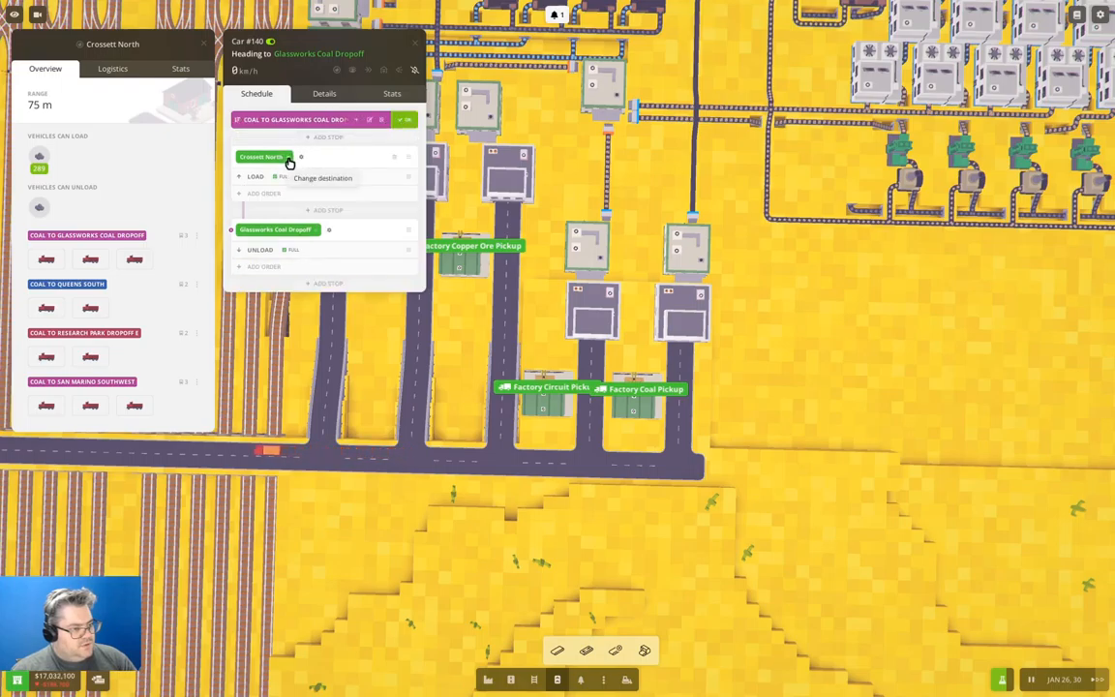
left_click(289, 162)
left_click(677, 418)
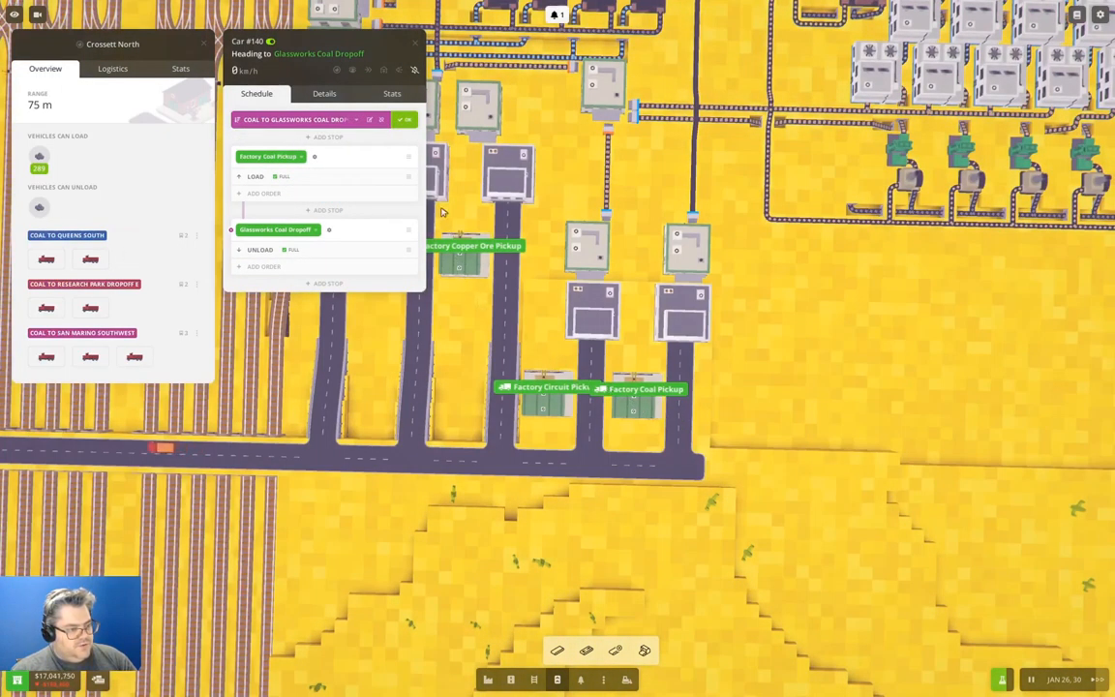
left_click(404, 120)
left_click(414, 40)
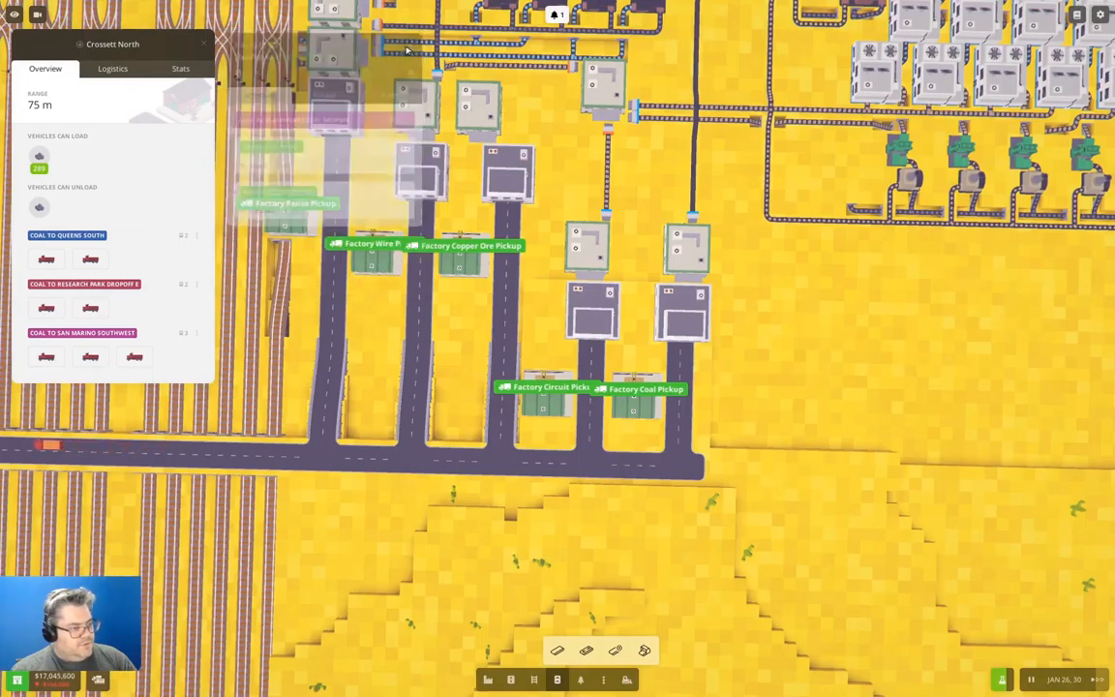
left_click(48, 259)
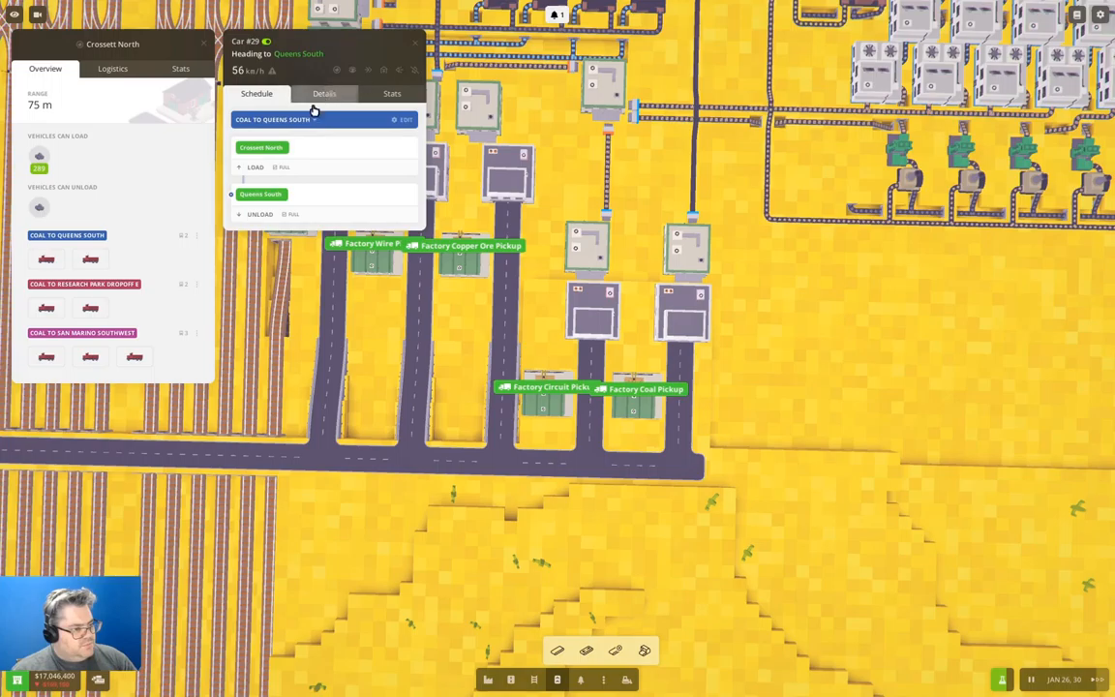
Change Car #29's schedule to load at Factory Coal Pickup.
left_click(407, 122)
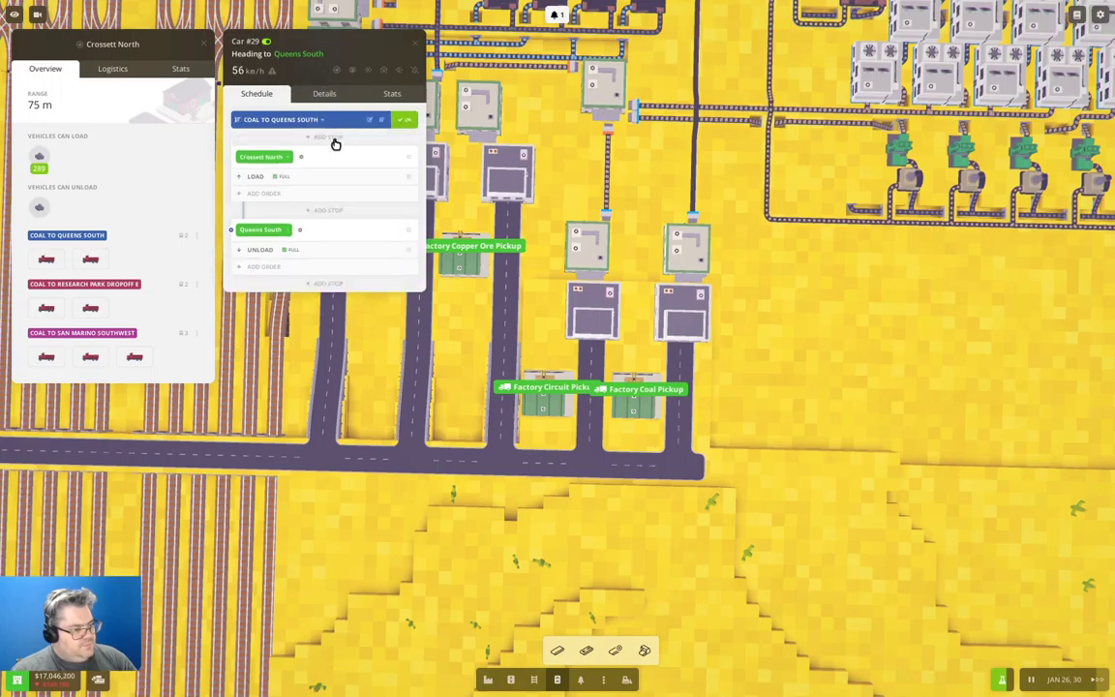
left_click(286, 158)
left_click(684, 412)
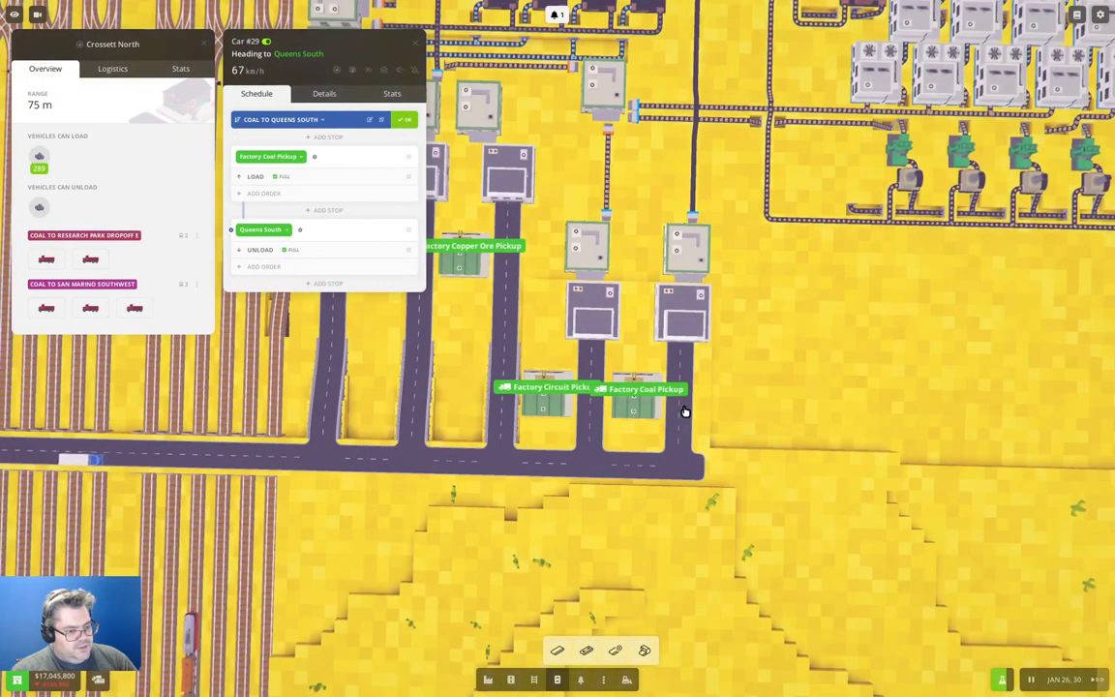
left_click(405, 119)
left_click(415, 42)
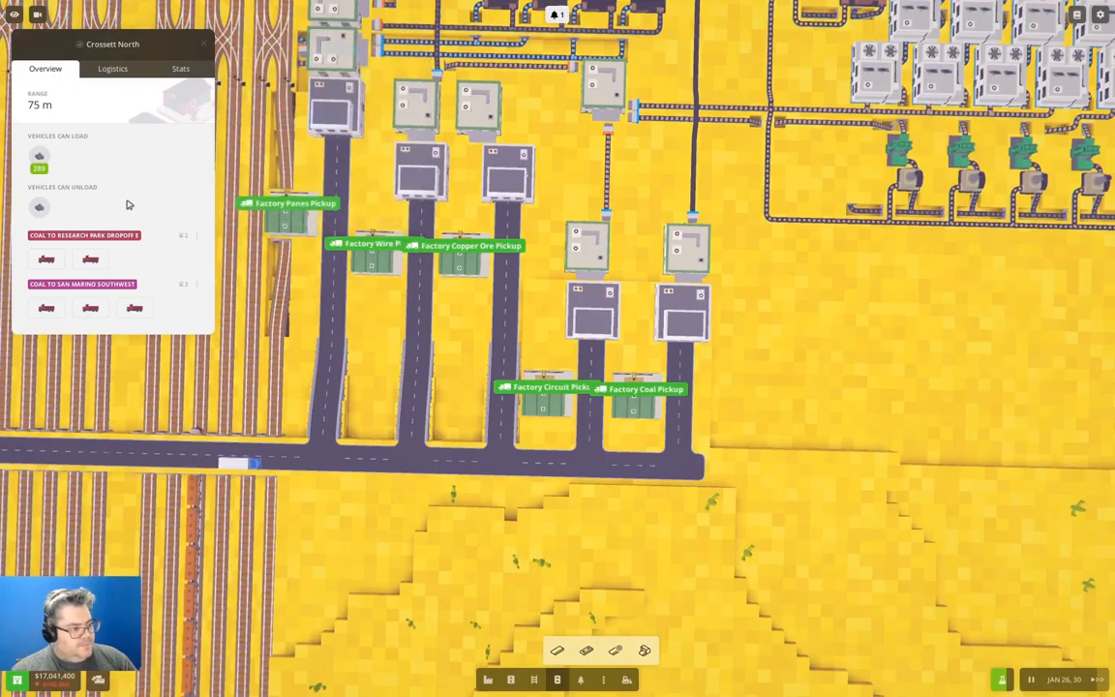
Change Car #9's schedule to load at Factory Coal Pickup.
left_click(47, 258)
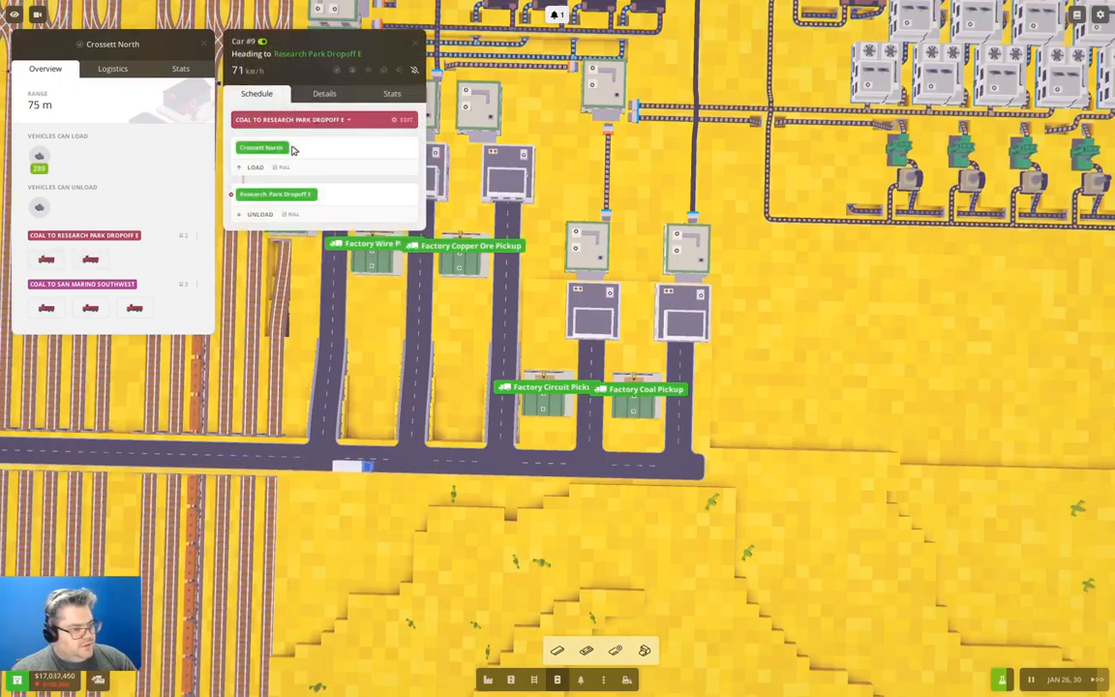
left_click(404, 119)
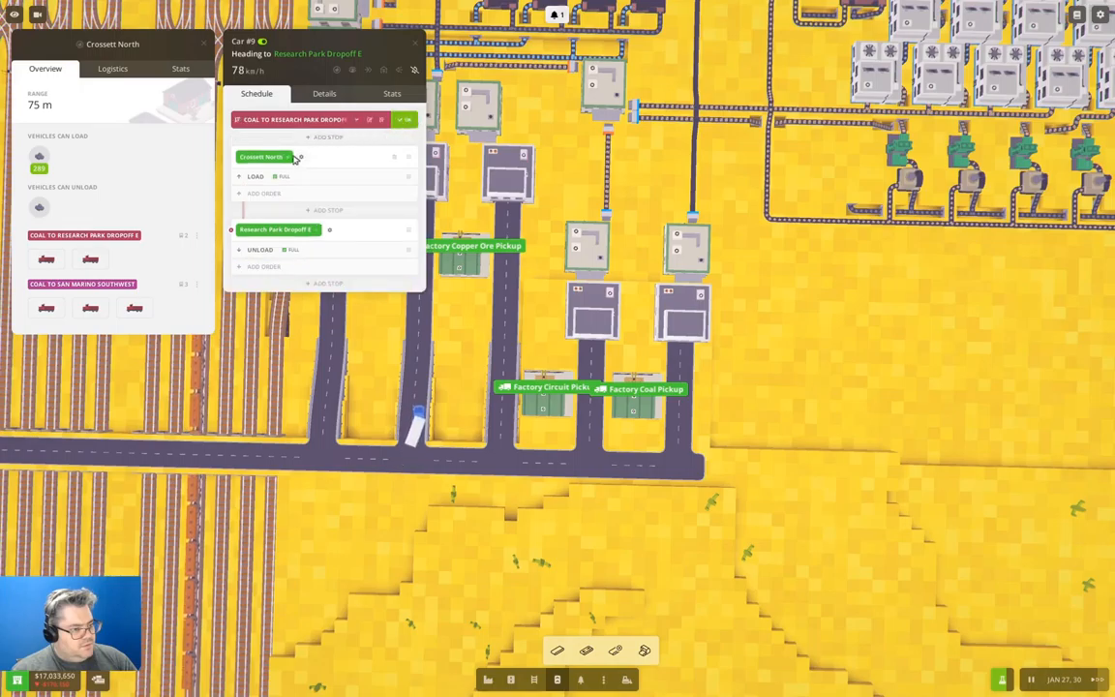
left_click(327, 137)
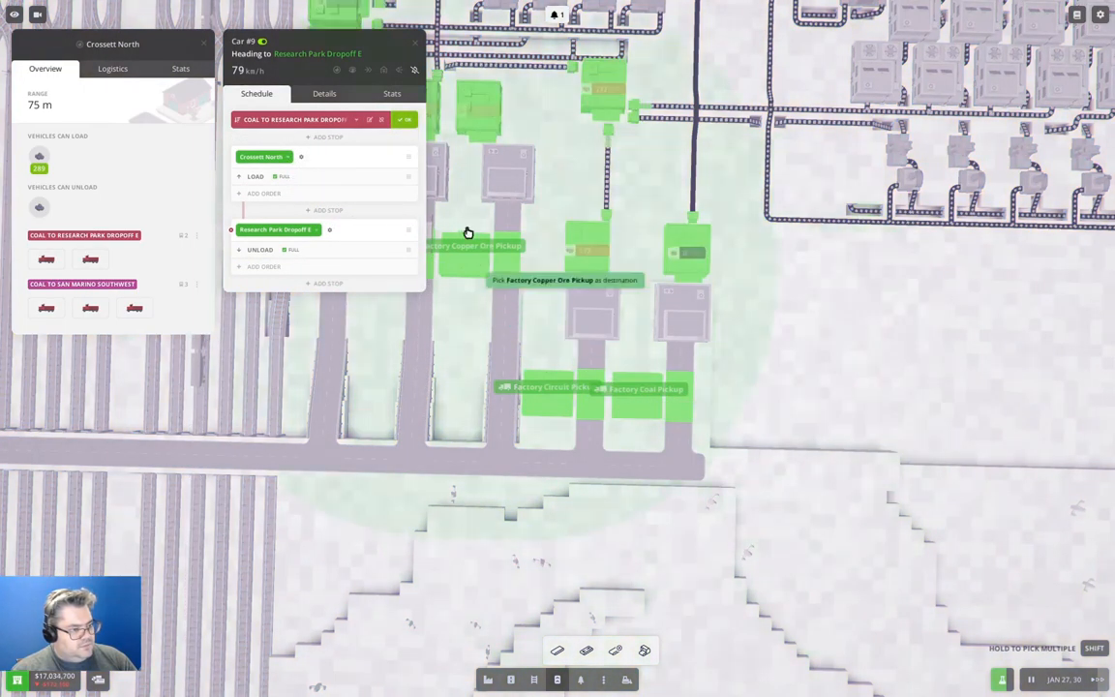
key("Escape")
left_click(327, 210)
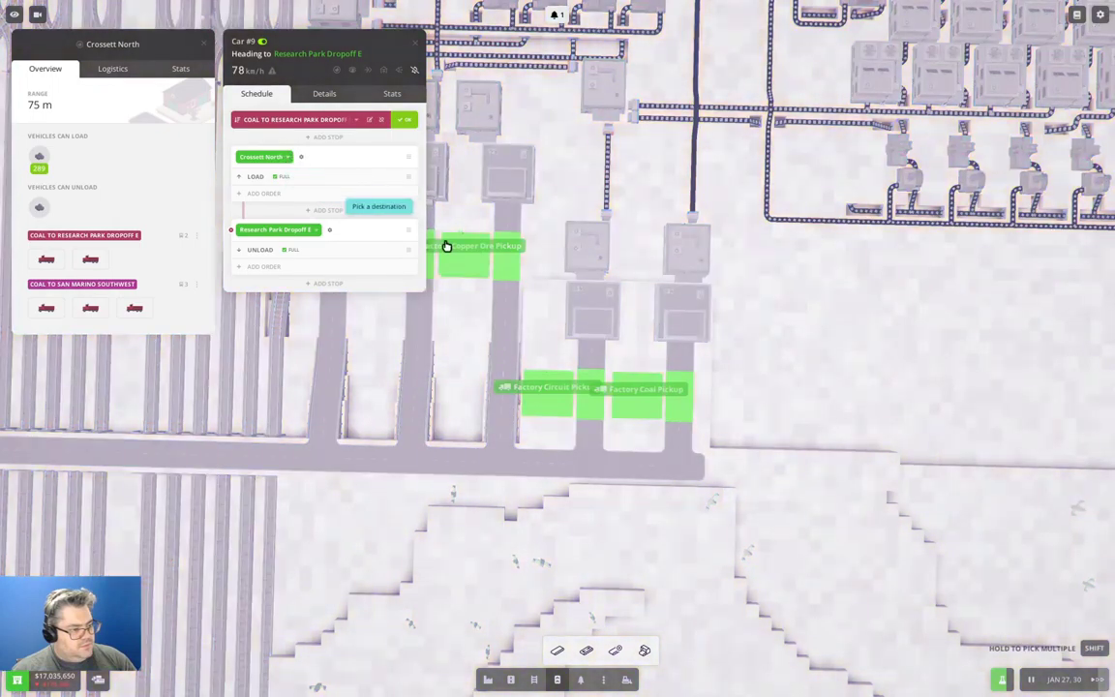
left_click(677, 392)
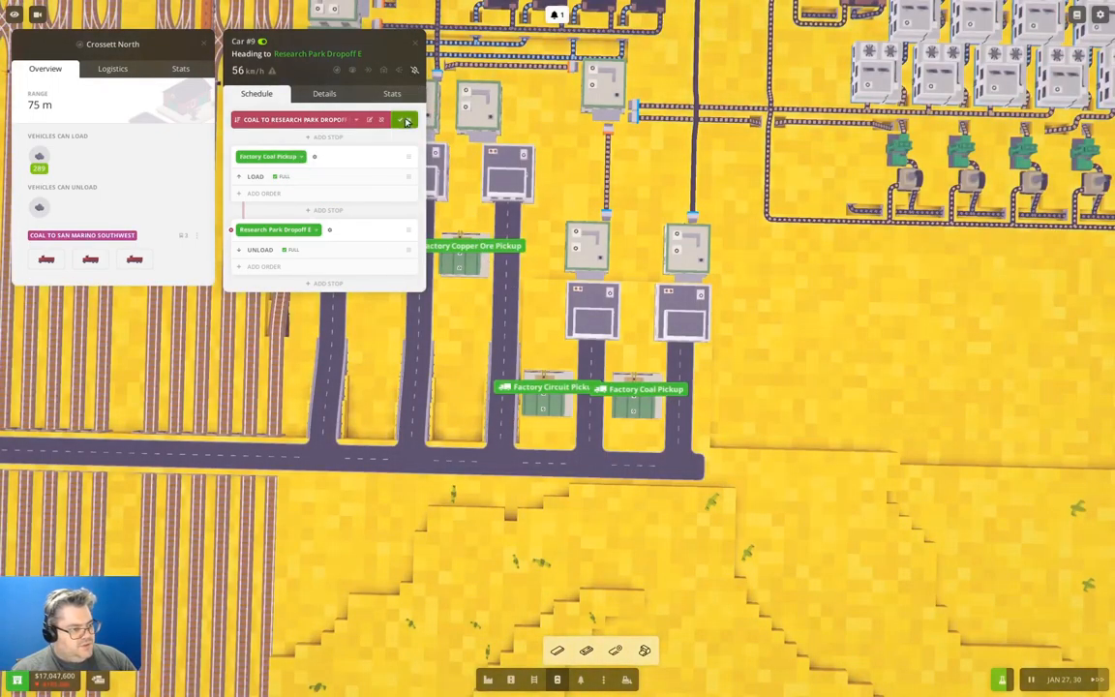
key("Escape")
Change Car #3's schedule to load at Factory Coal Pickup.
left_click(51, 264)
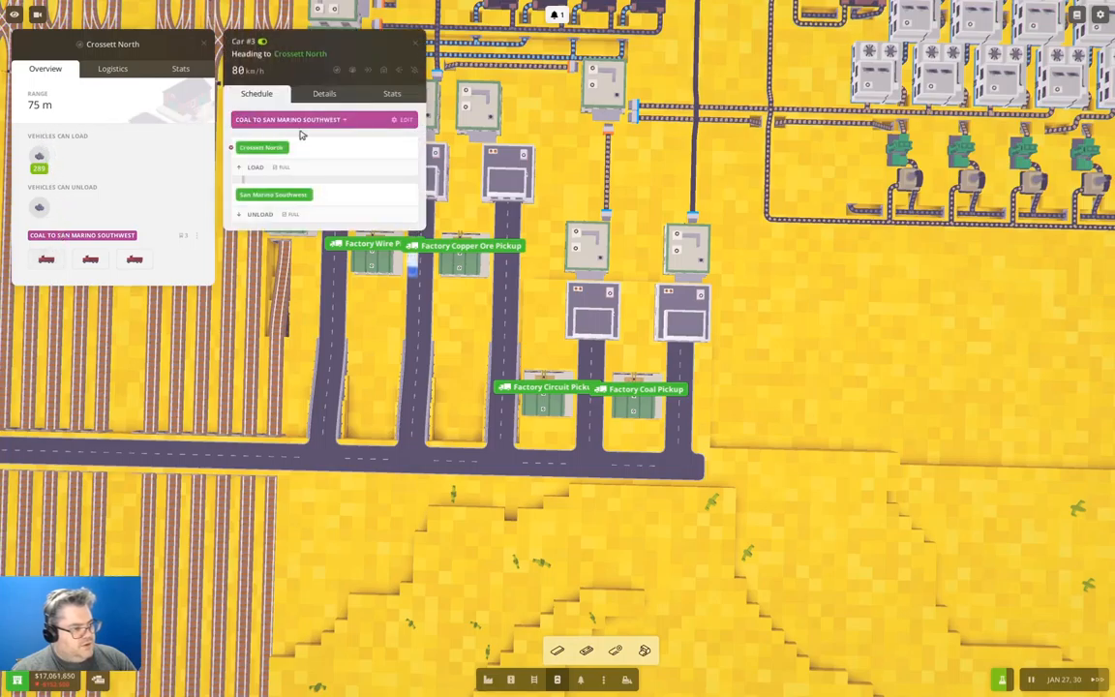
left_click(402, 122)
left_click(261, 156)
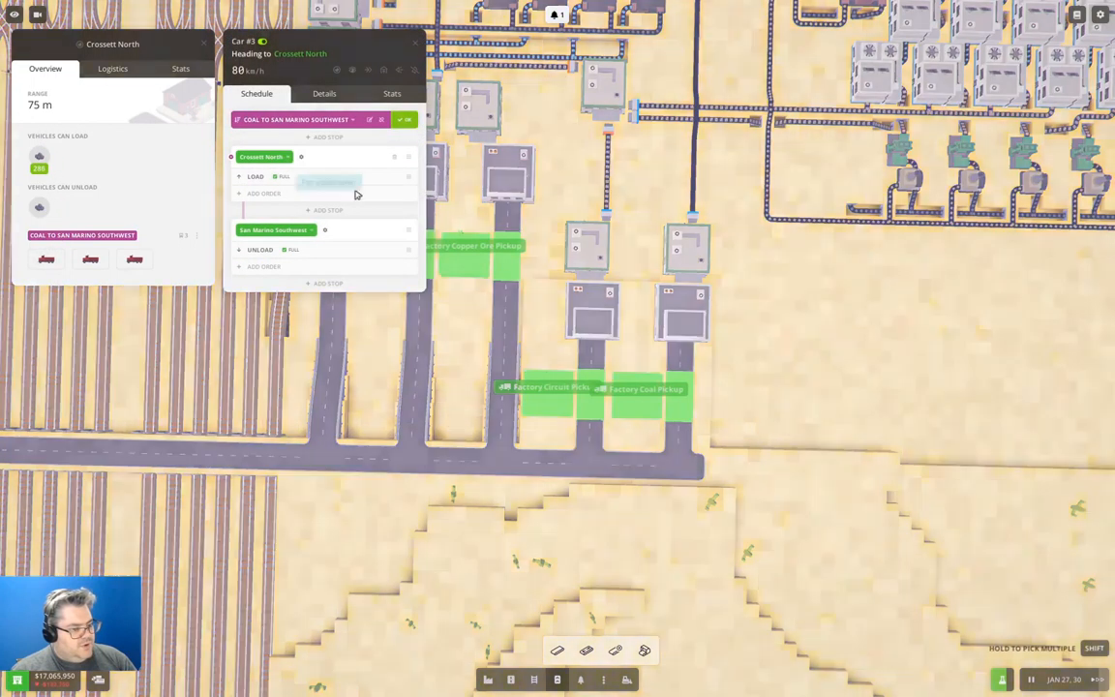
left_click(673, 424)
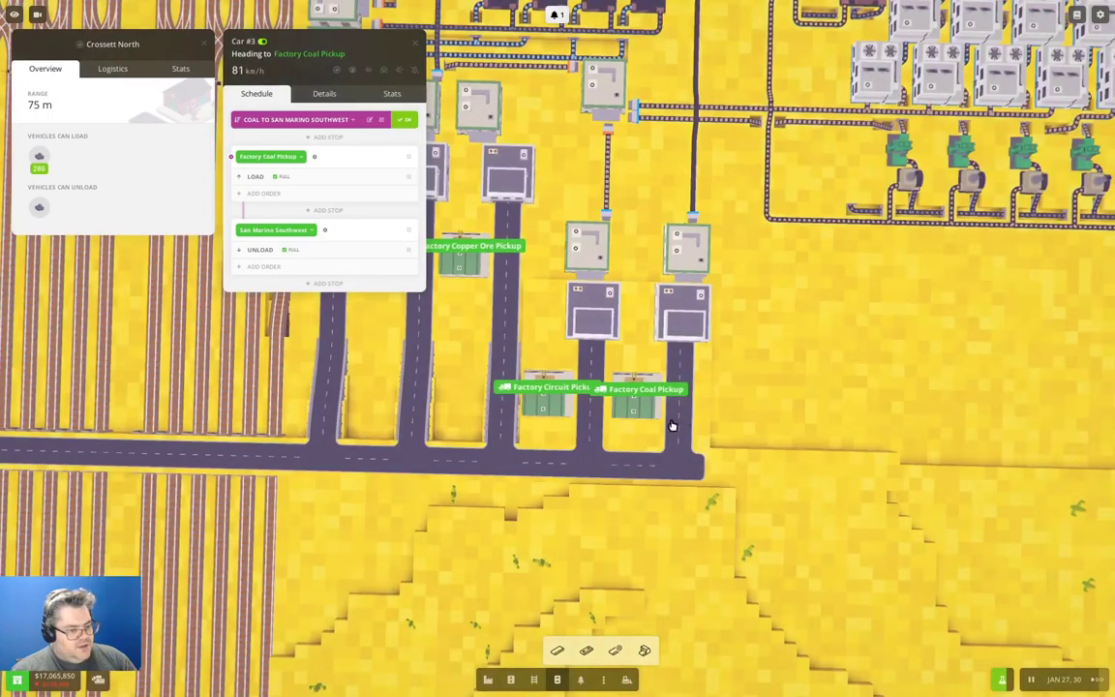
left_click(414, 122)
left_click(418, 42)
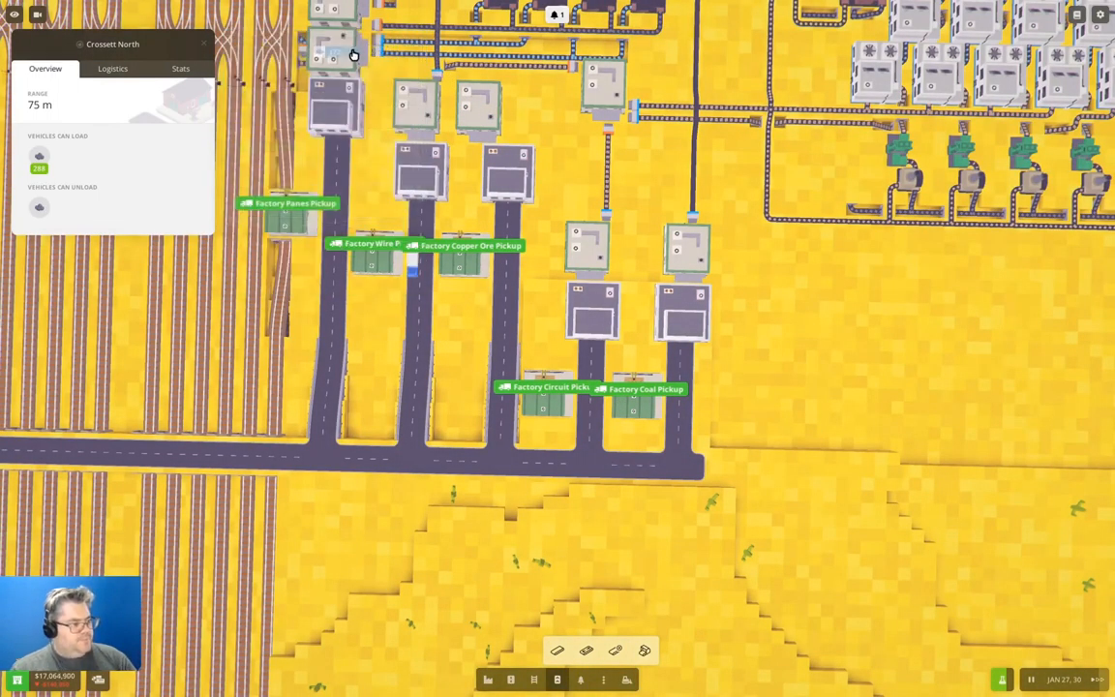
Fly to Crossett North station, check its details, and demolish the station.
left_click(80, 44)
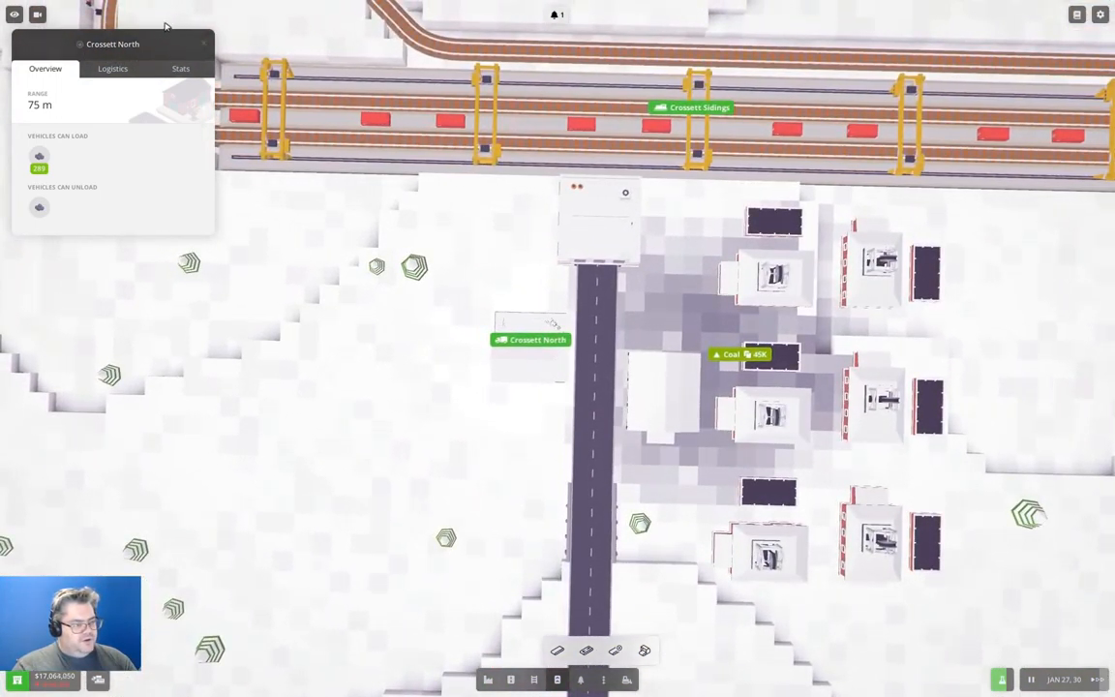
left_click(206, 47)
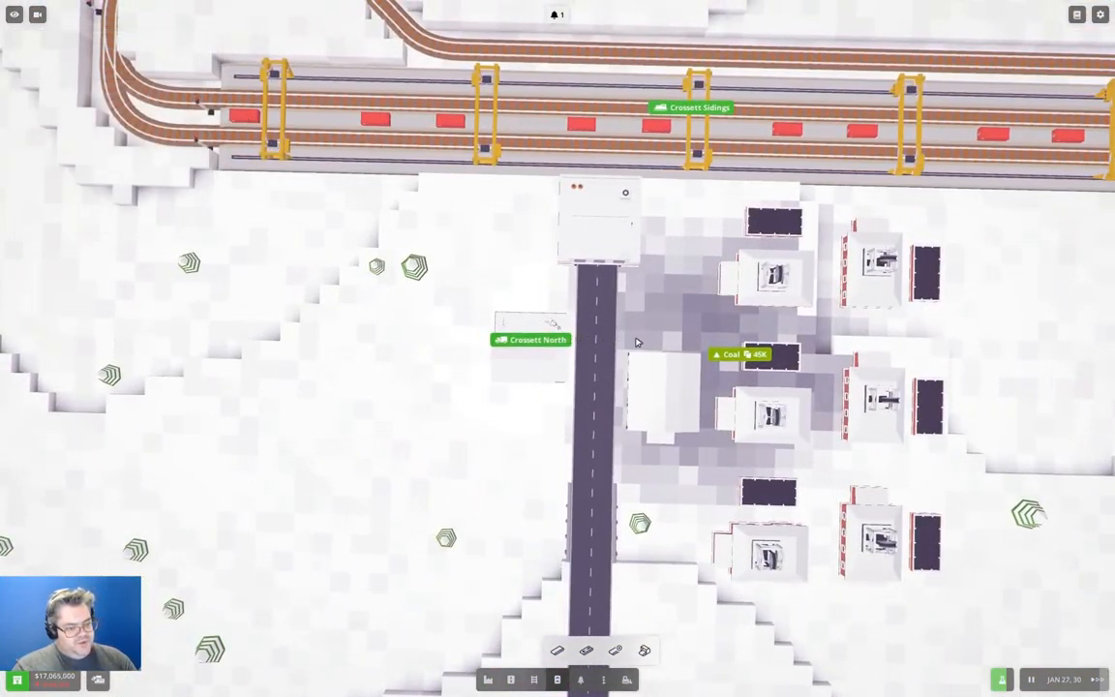
scroll(637, 341, "down", 3)
scroll(620, 338, "up", 3)
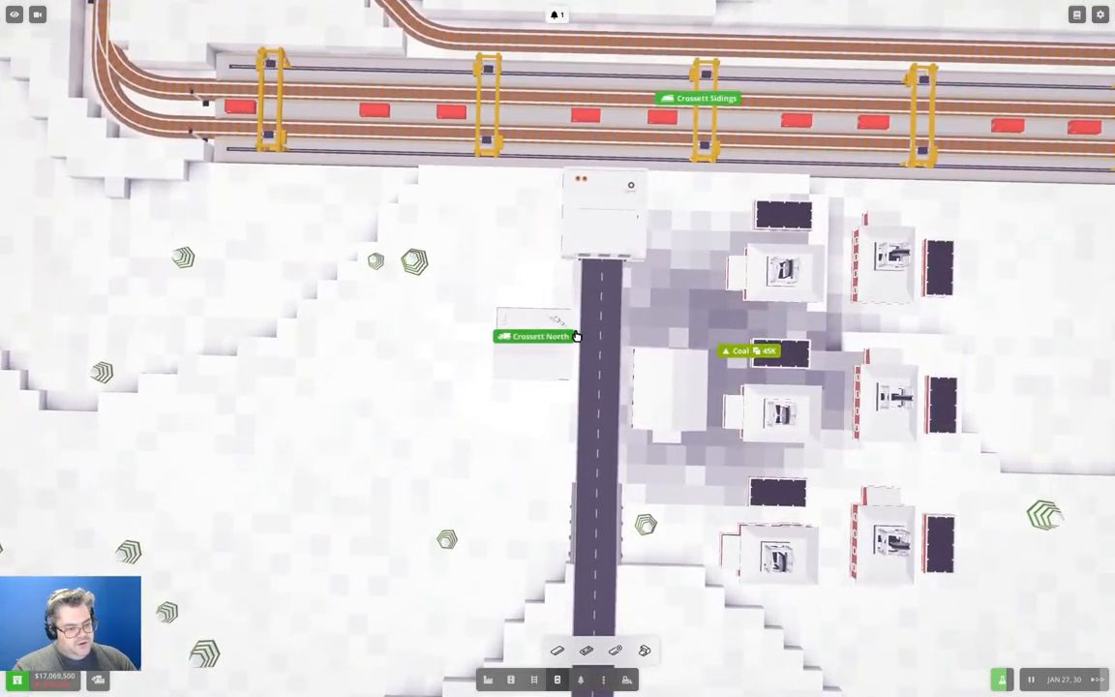
left_click(528, 374)
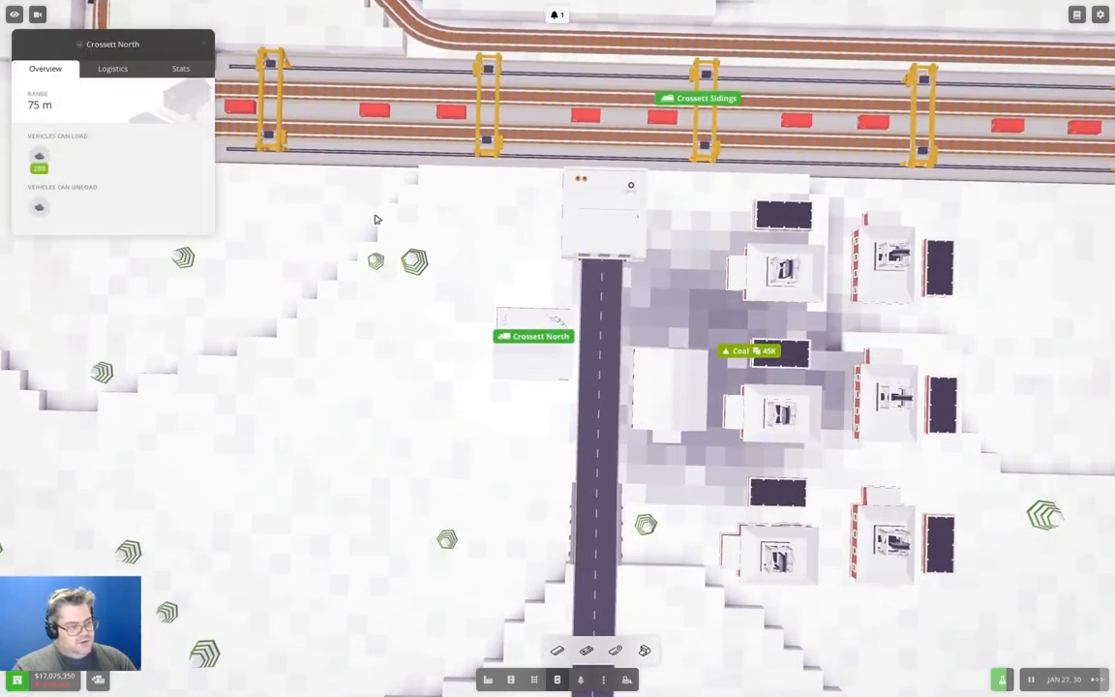
left_click(207, 48)
scroll(619, 338, "down", 3)
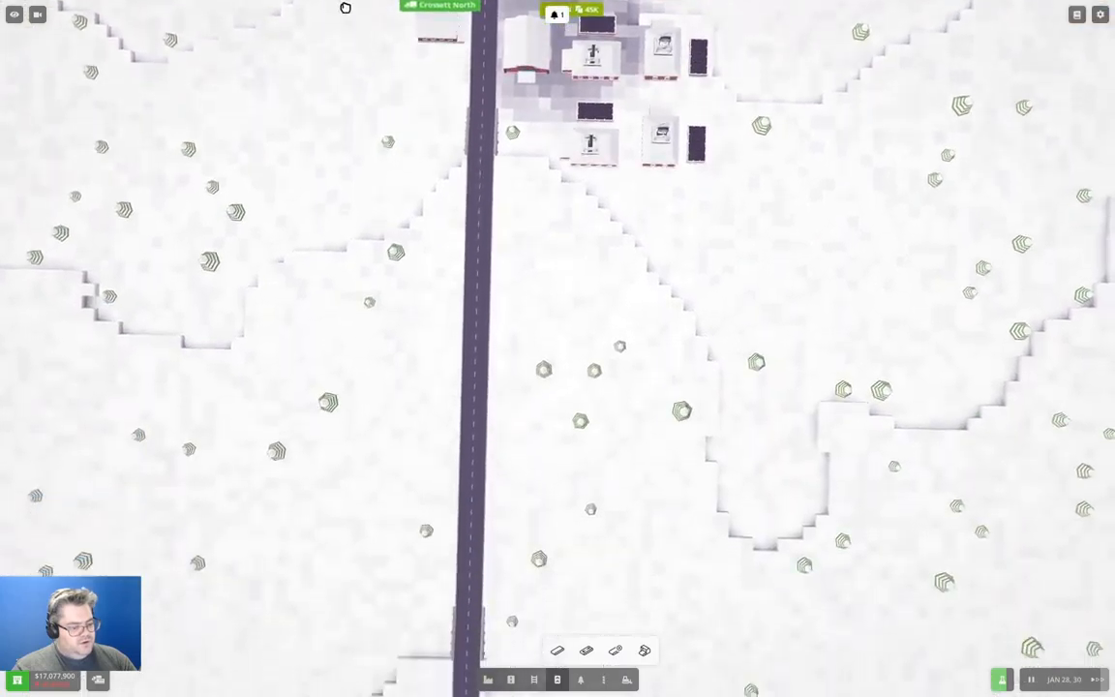
scroll(542, 320, "up", 3)
left_click(465, 283)
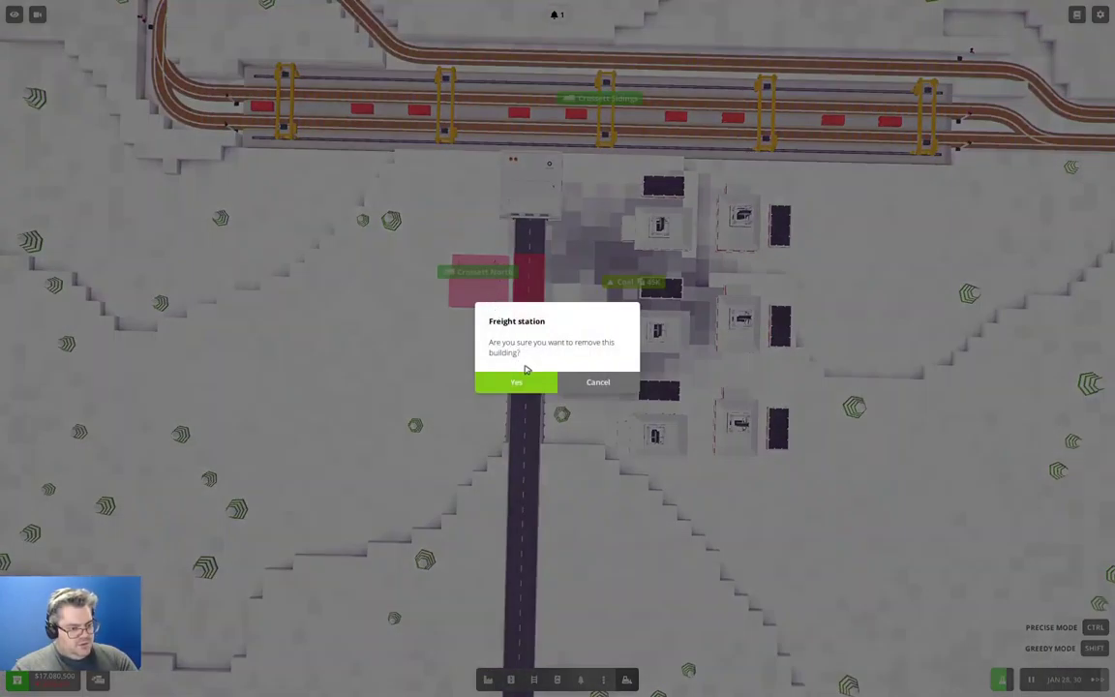
left_click(508, 372)
Demolish Garage II and the unused road spur by the coal mine.
left_click_drag(498, 368, 522, 455)
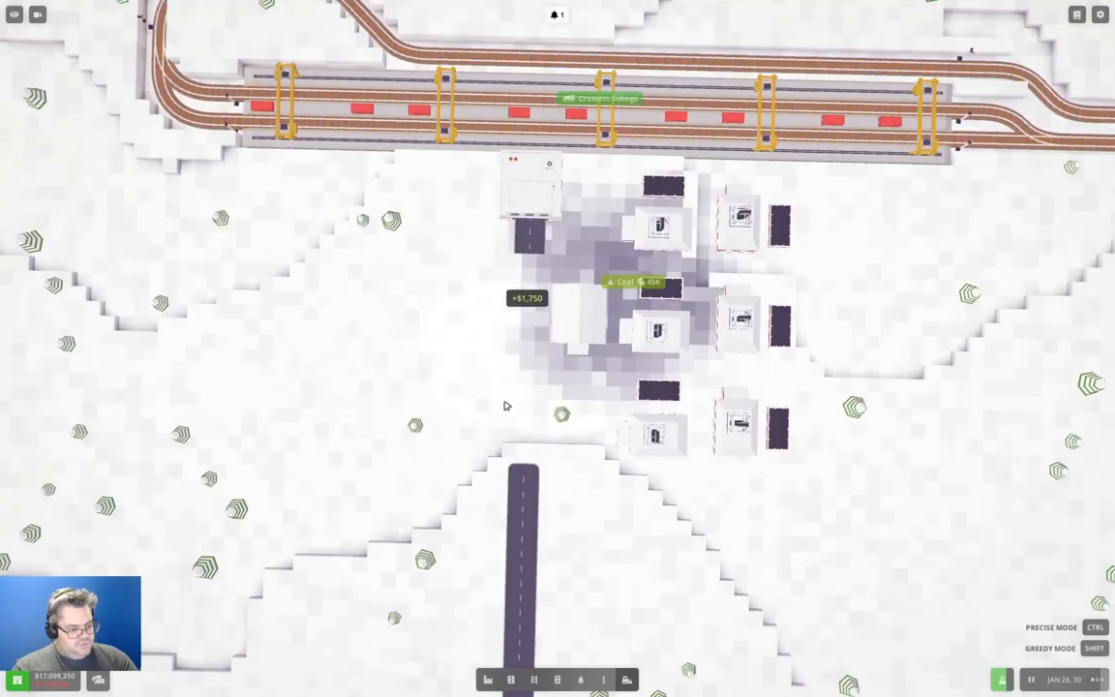
left_click(540, 222)
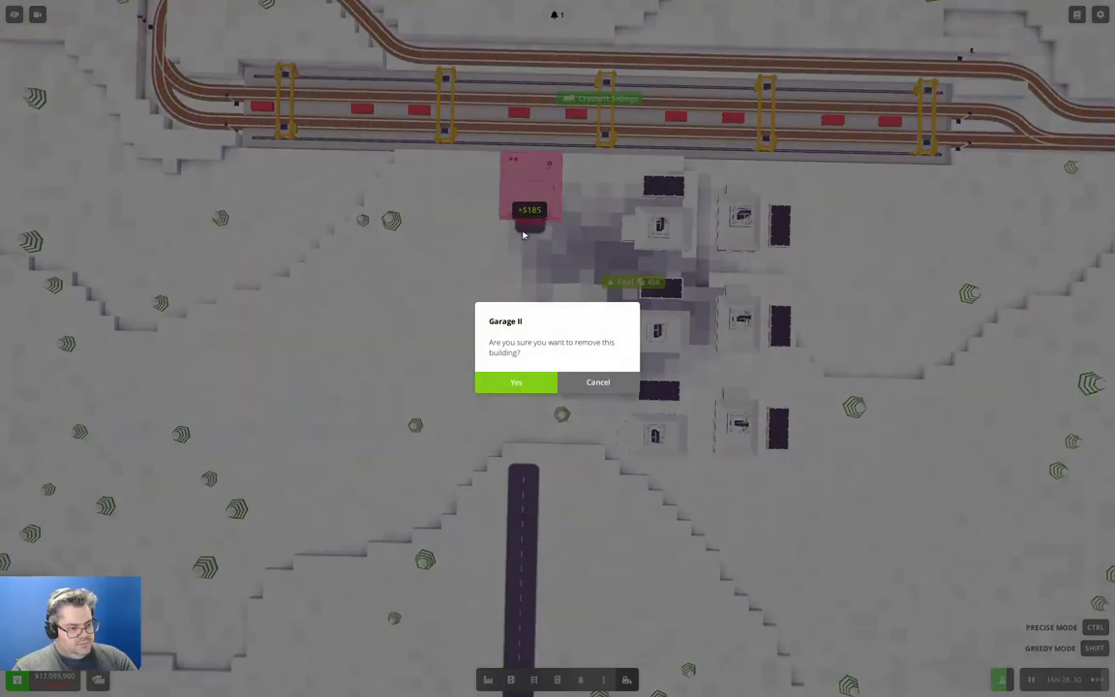
left_click(517, 382)
scroll(529, 233, "down", 5)
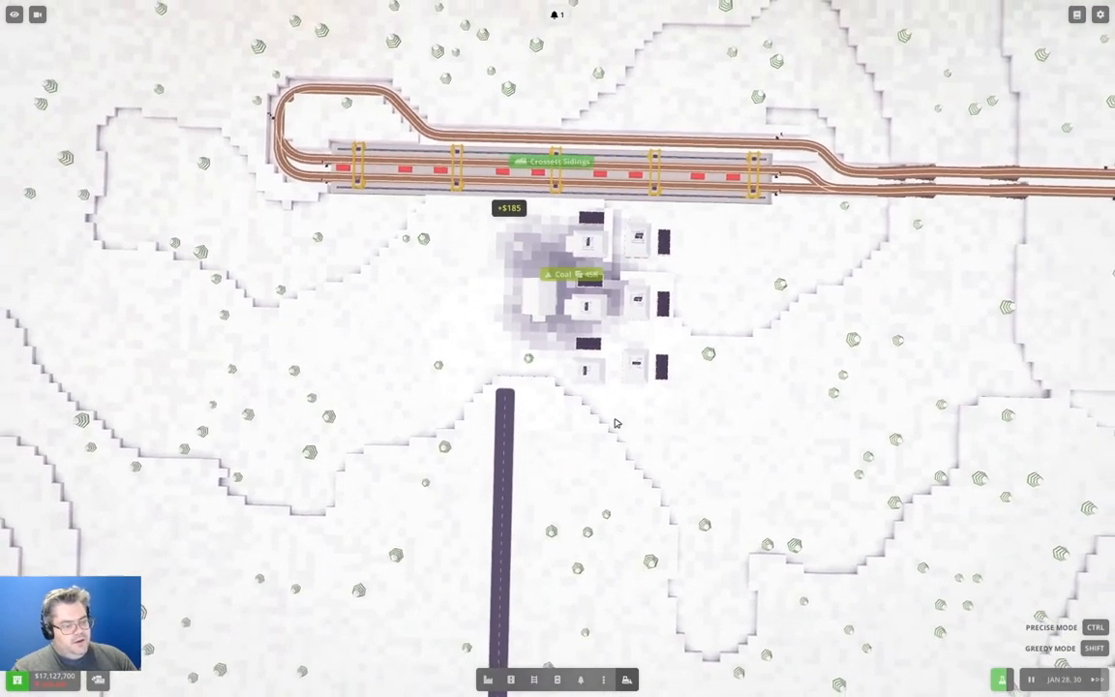
scroll(590, 418, "down", 3)
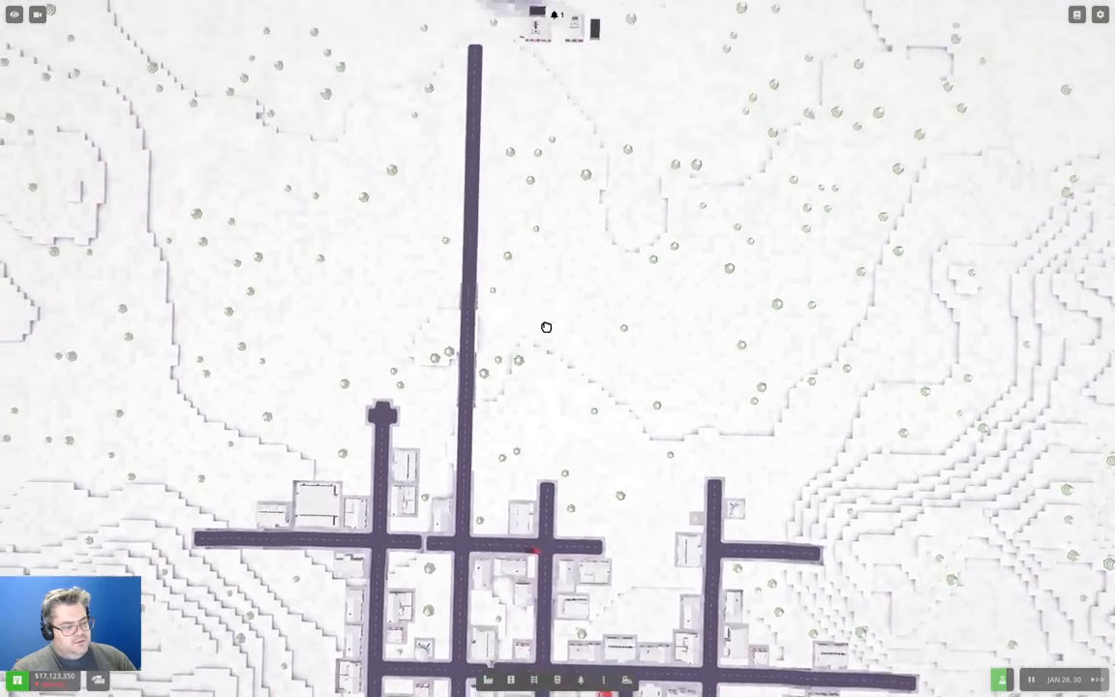
scroll(548, 329, "up", 3)
scroll(562, 327, "up", 2)
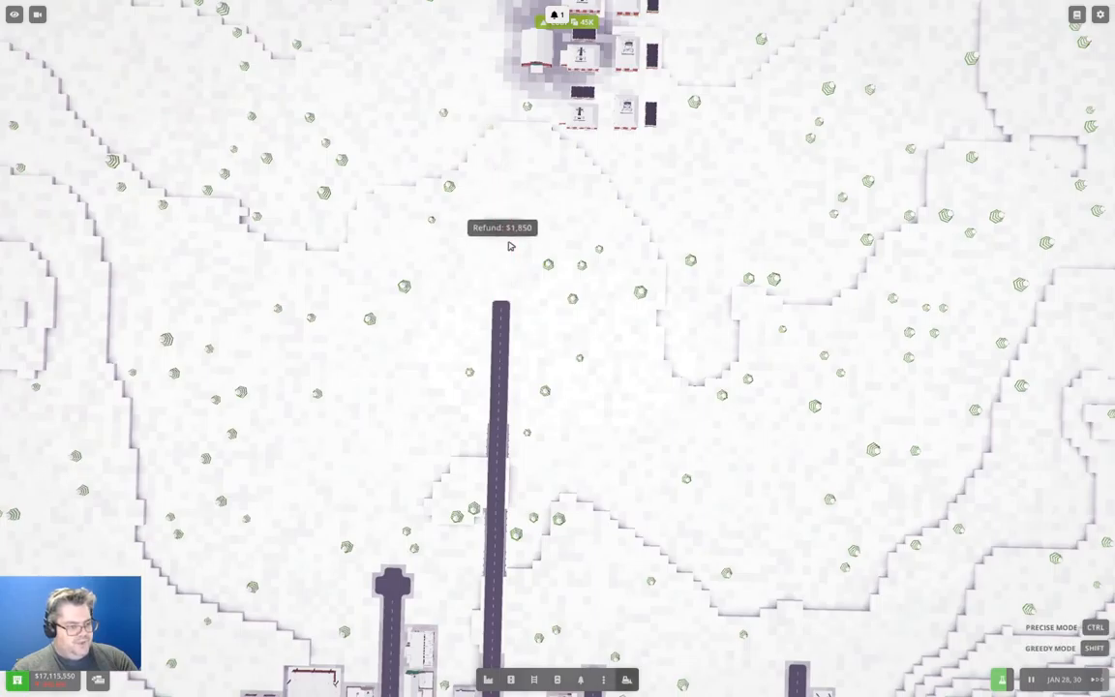
left_click_drag(505, 340, 502, 471)
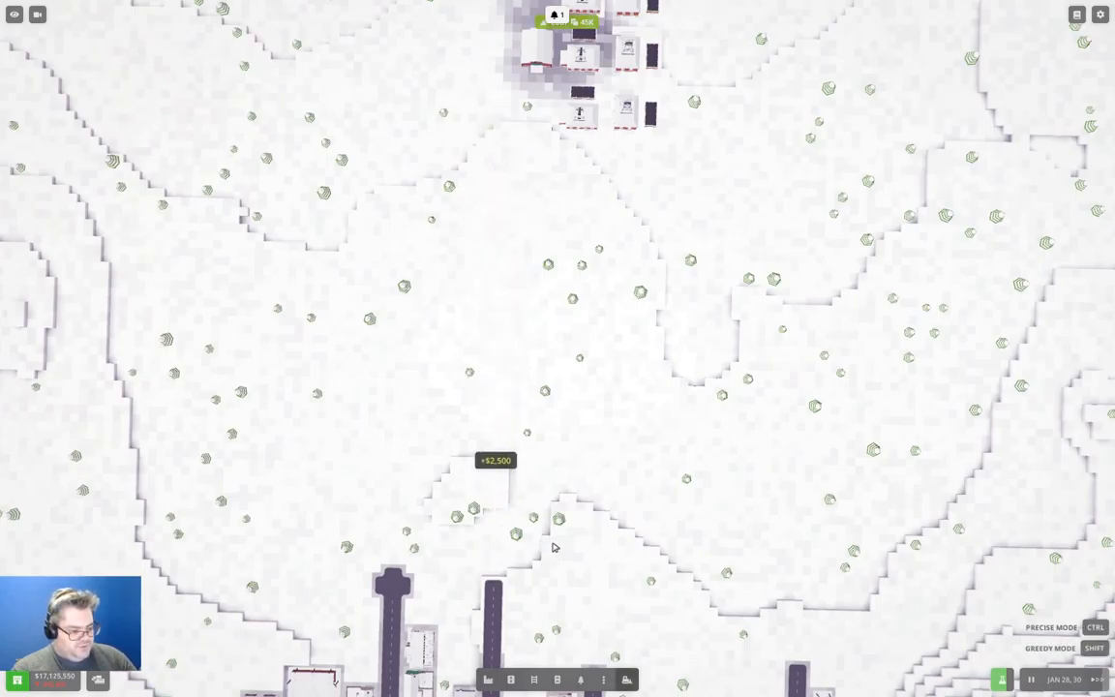
scroll(498, 581, "down", 3)
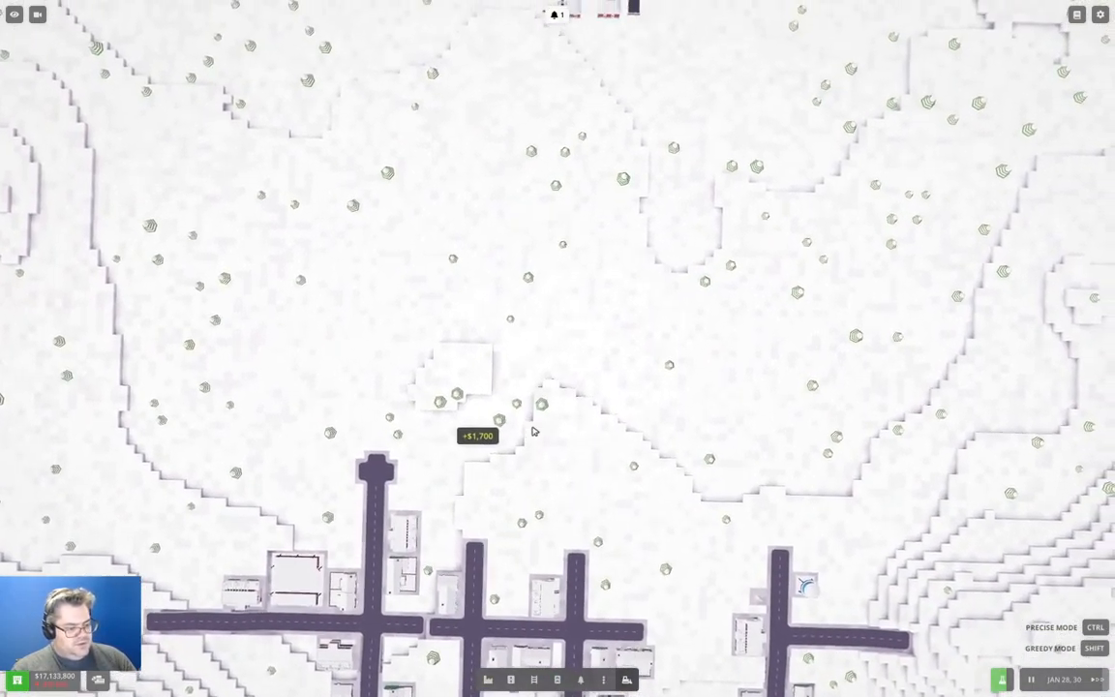
scroll(500, 494, "up", 3)
left_click_drag(501, 495, 474, 561)
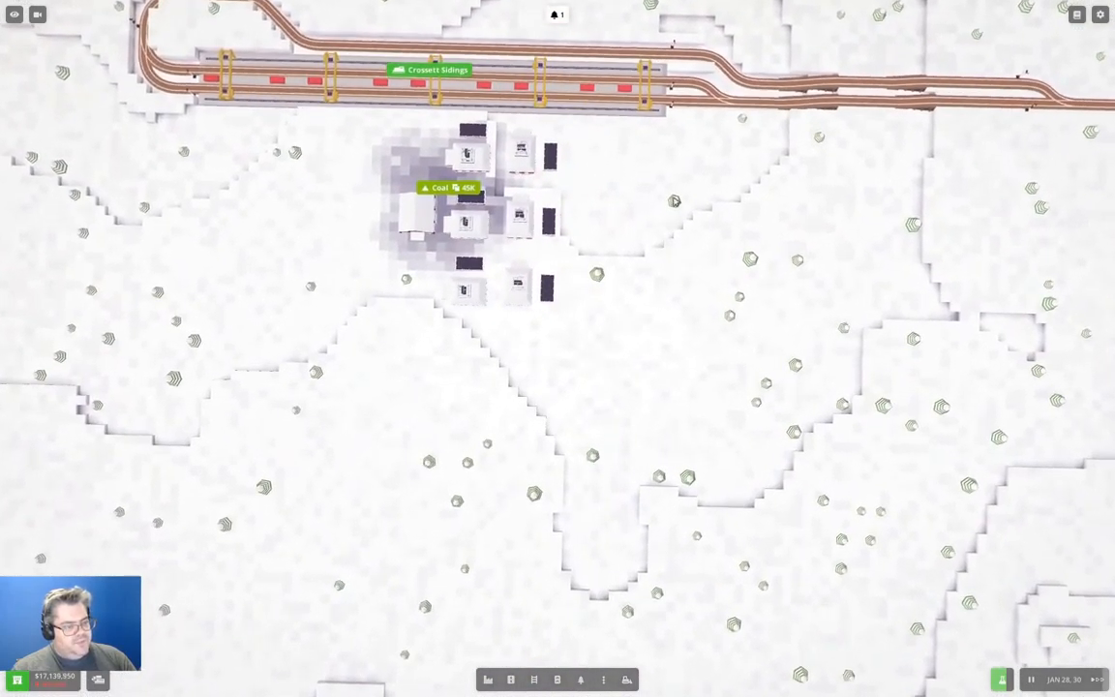
scroll(574, 241, "down", 3)
mouse_move(575, 241)
left_mouse_down()
mouse_move(335, 394)
mouse_move(98, 328)
left_mouse_up()
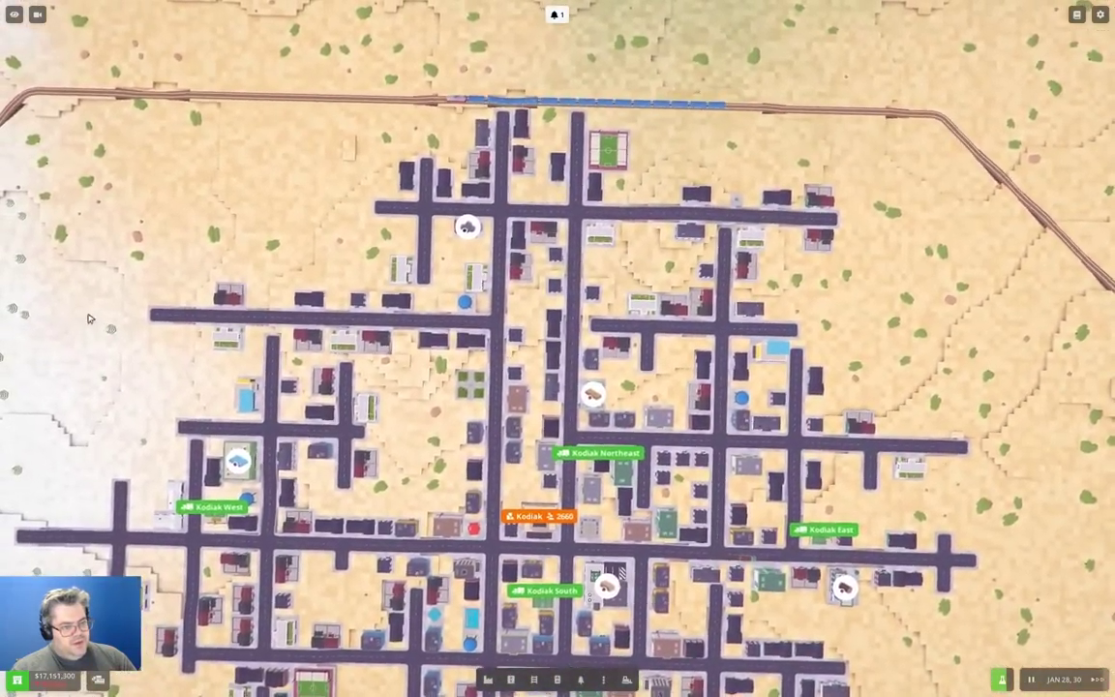
scroll(97, 328, "down", 3)
left_click_drag(774, 436, 291, 242)
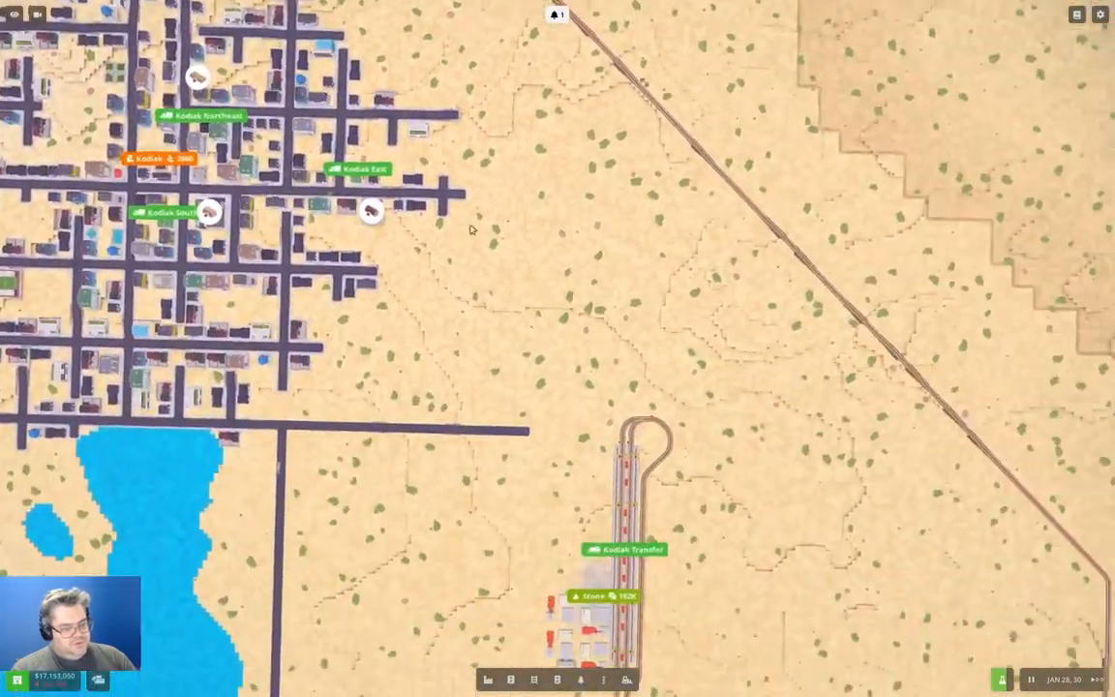
left_click_drag(678, 483, 566, 323)
mouse_move(566, 581)
left_mouse_down()
mouse_move(566, 145)
mouse_move(483, 145)
left_mouse_up()
left_click_drag(677, 532, 484, 242)
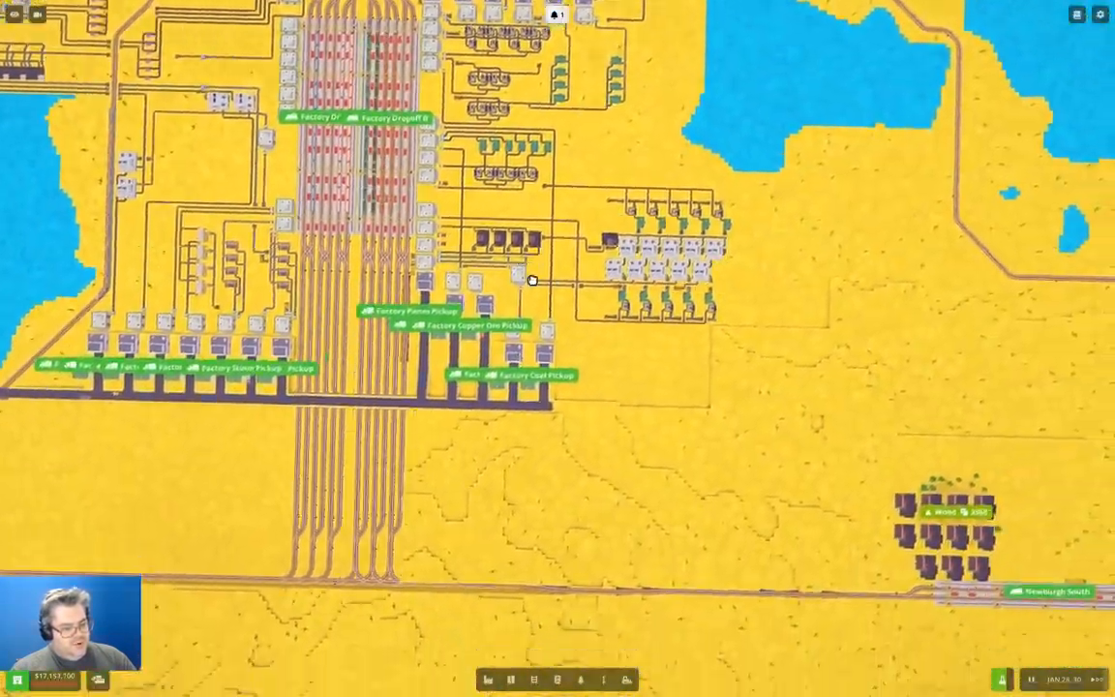
left_click_drag(581, 339, 663, 394)
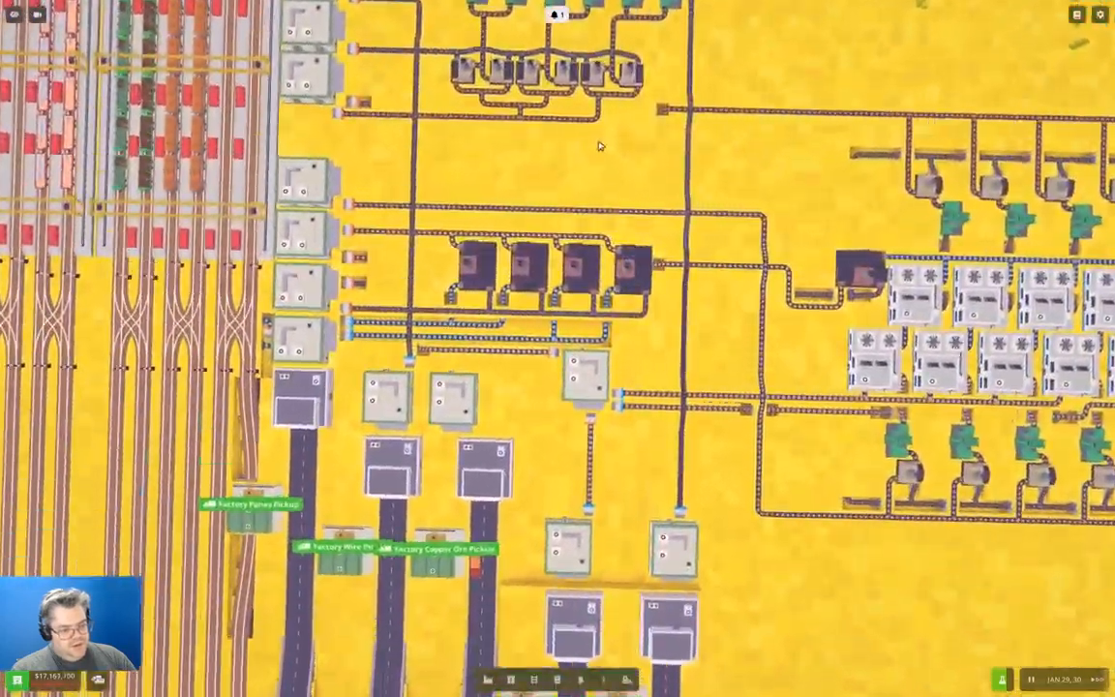
scroll(597, 145, "down", 3)
scroll(677, 387, "up", 2)
scroll(711, 471, "up", 2)
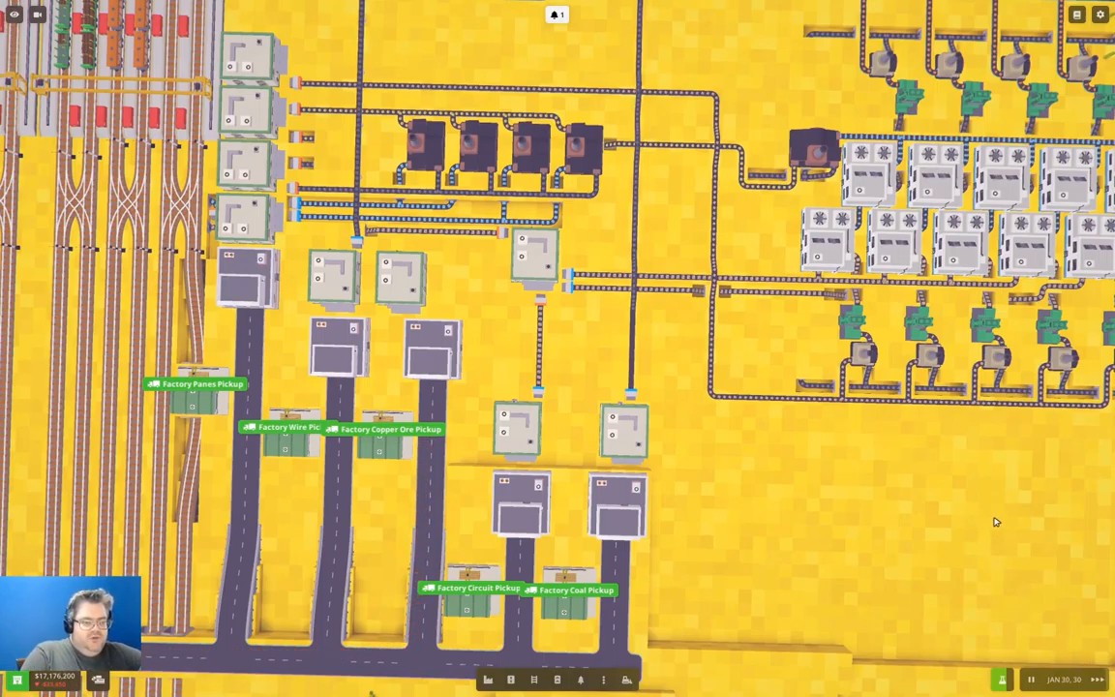
scroll(905, 481, "up", 2)
scroll(765, 484, "up", 2)
scroll(758, 377, "up", 1)
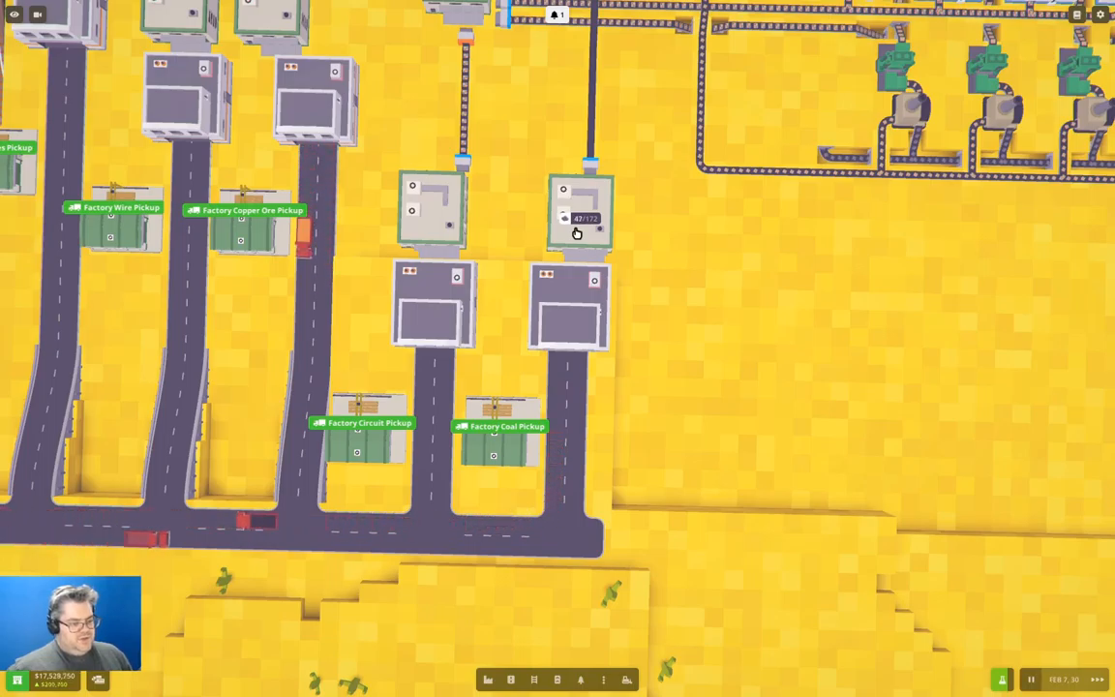
scroll(576, 232, "down", 3)
scroll(540, 199, "down", 3)
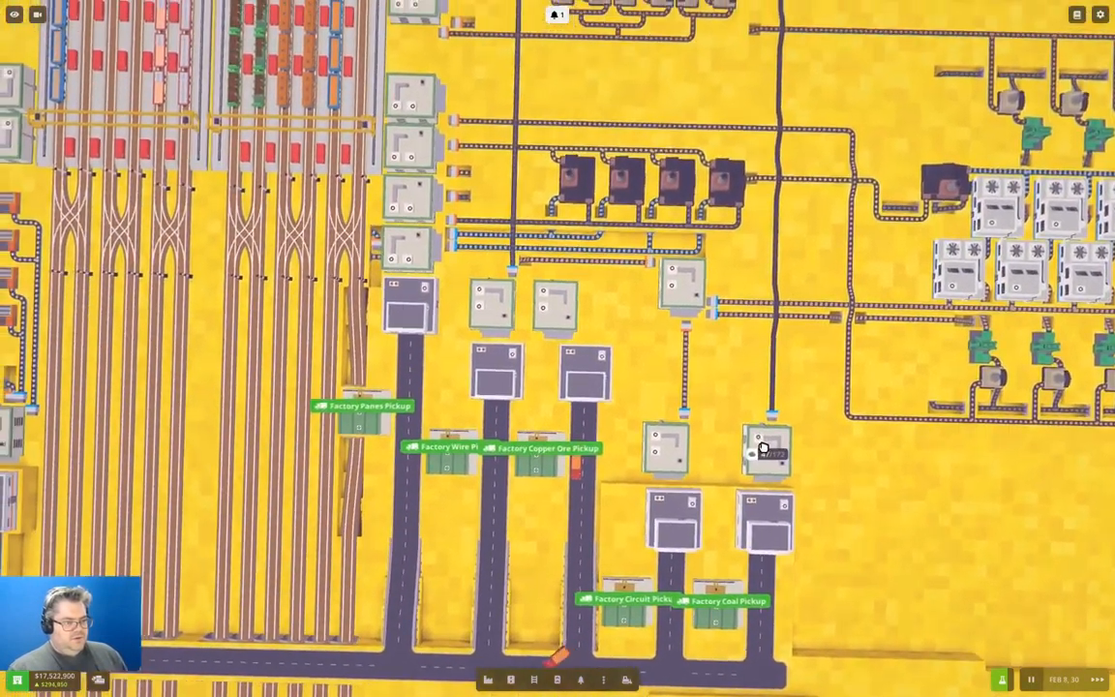
Pause the game over the rail yard, check the coal train, and open Factory Dropoff A's details.
left_click_drag(406, 290, 542, 368)
scroll(698, 503, "up", 4)
scroll(699, 503, "down", 2)
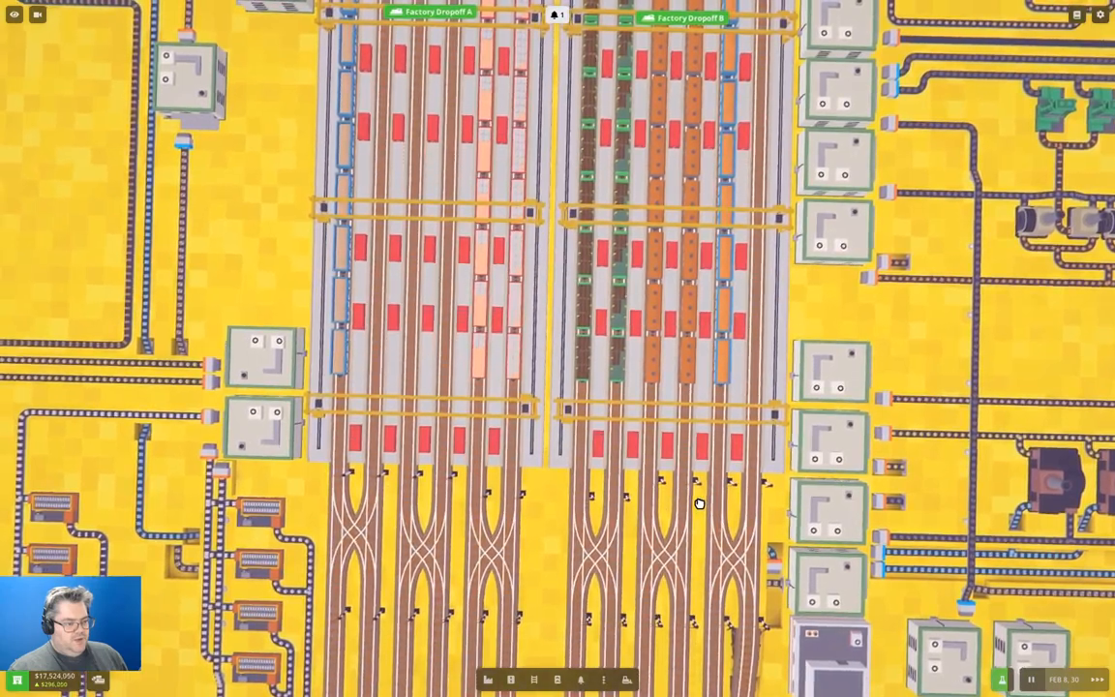
scroll(649, 414, "down", 2)
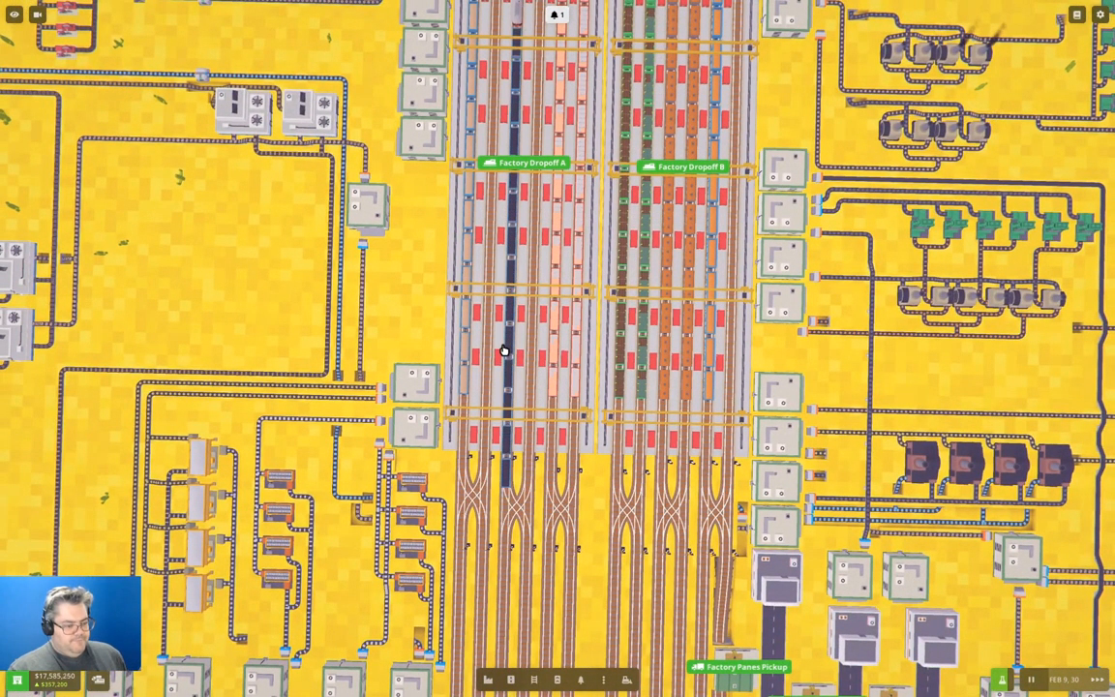
key("space")
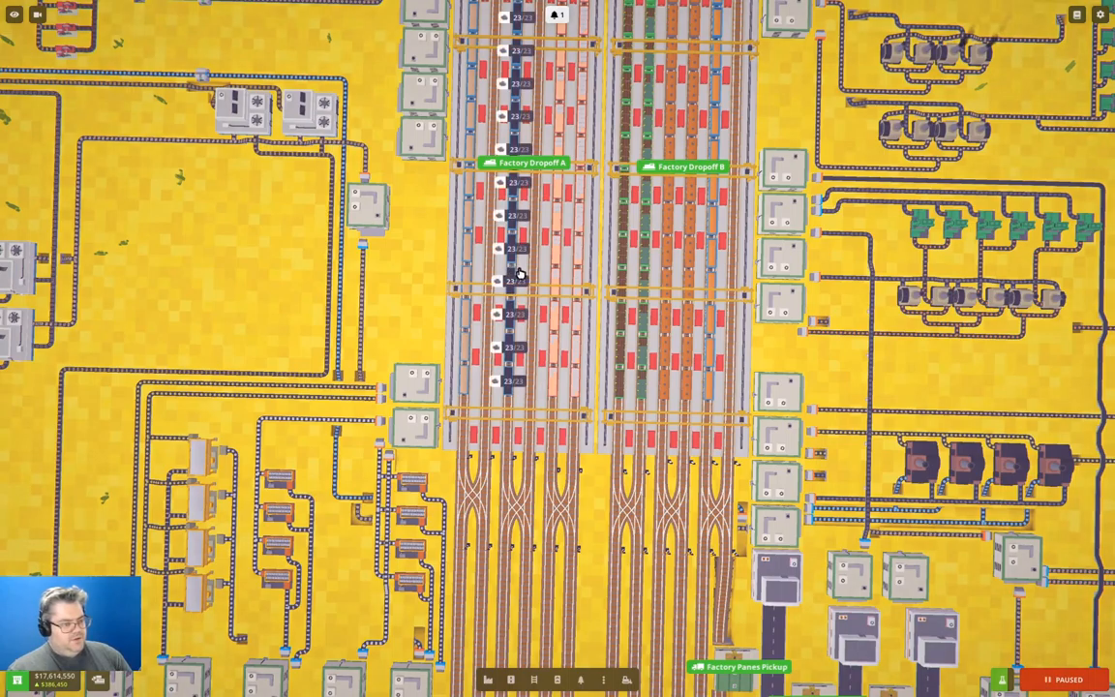
left_click(519, 274)
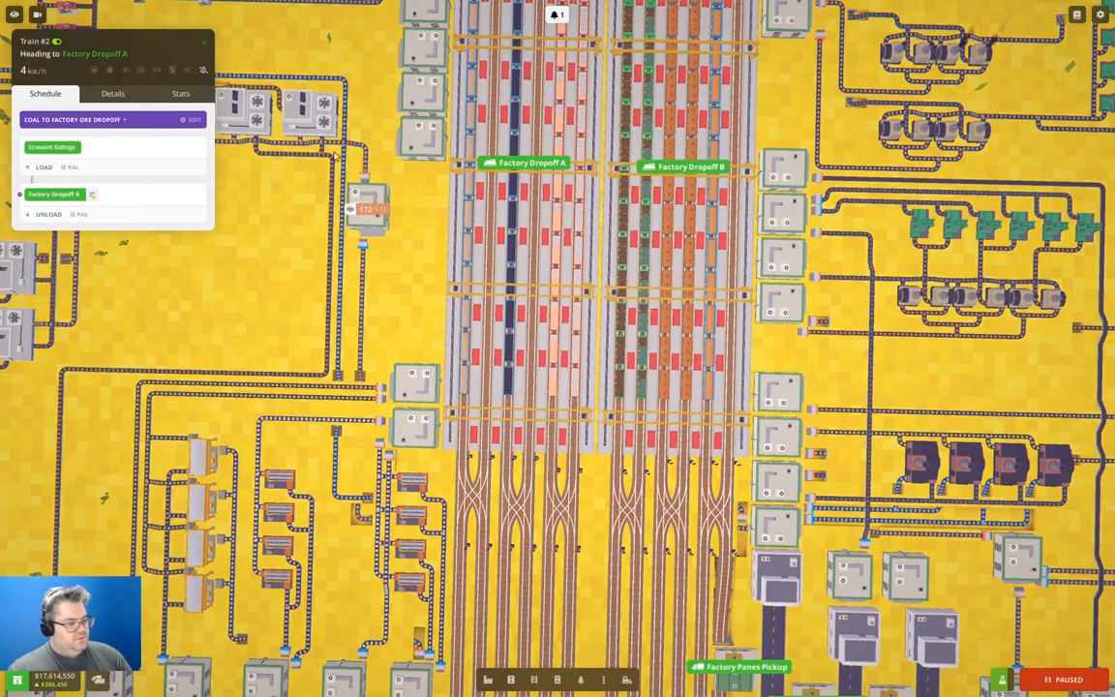
left_click(201, 46)
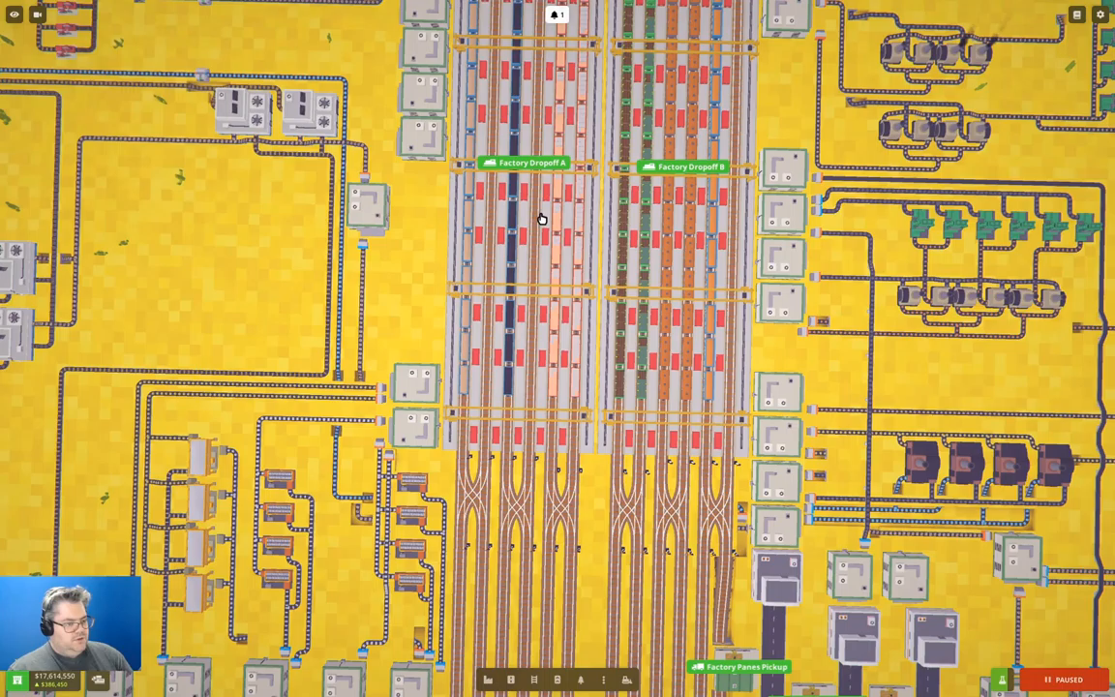
left_click(486, 192)
scroll(387, 290, "down", 1)
scroll(387, 291, "down", 1)
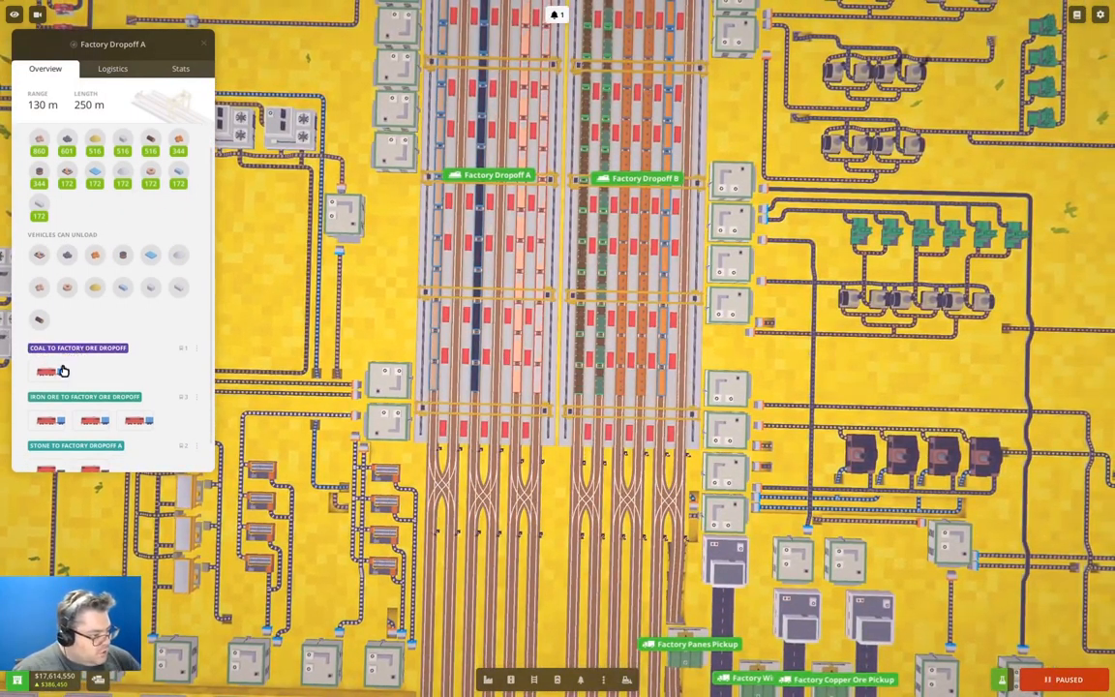
scroll(277, 312, "down", 3)
Move the view past the wood pickups and New Madrid East toward the depot.
left_click_drag(387, 194, 774, 387)
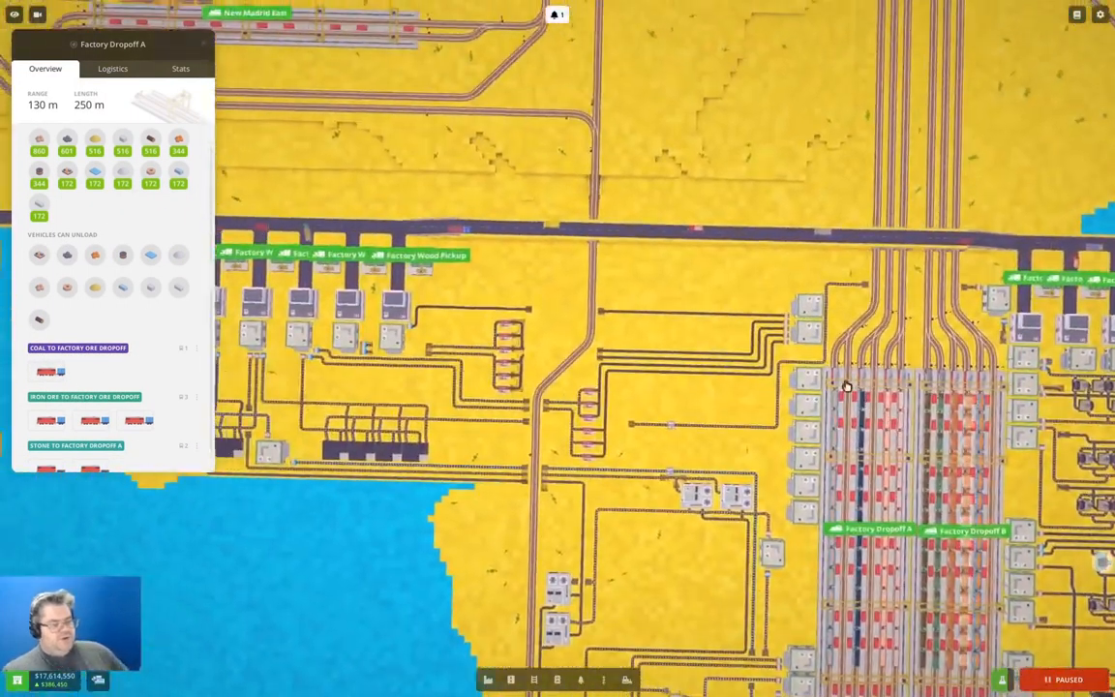
scroll(876, 376, "up", 4)
left_click_drag(876, 376, 697, 242)
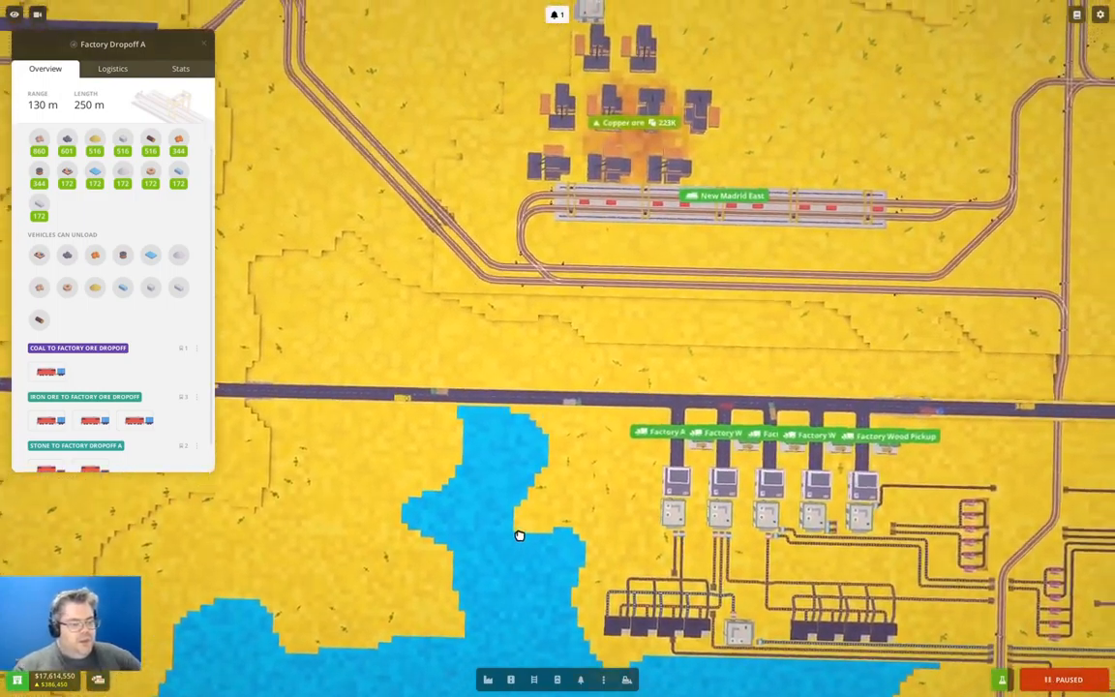
mouse_move(503, 522)
left_mouse_down()
mouse_move(643, 416)
mouse_move(842, 533)
mouse_move(483, 387)
left_mouse_up()
scroll(644, 416, "down", 2)
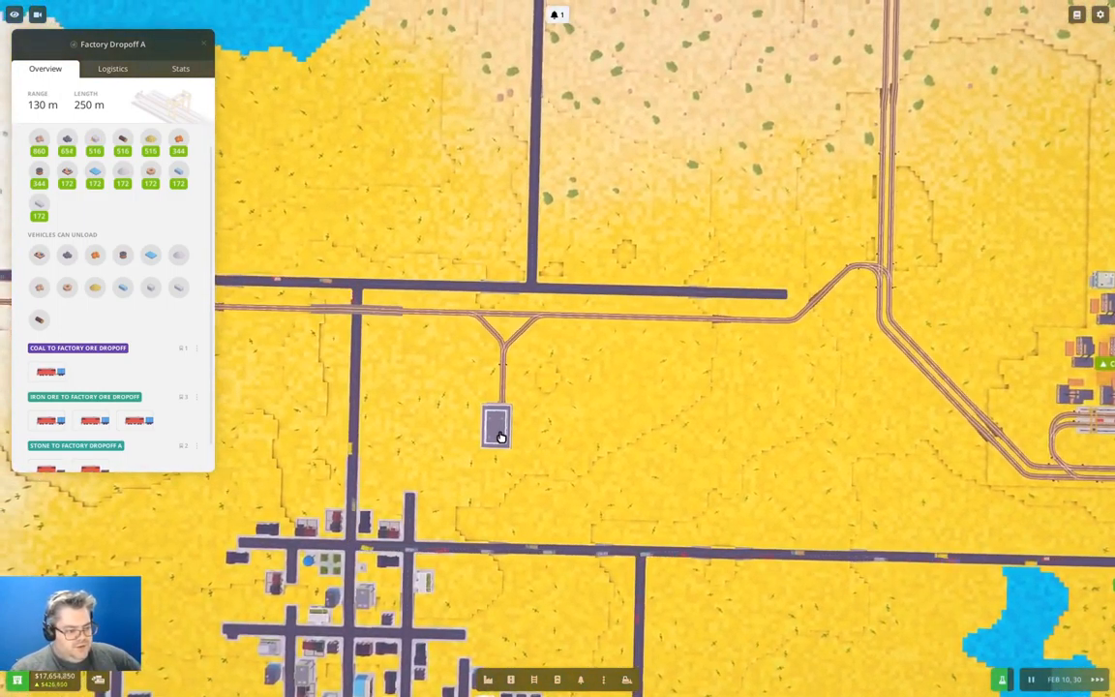
Copy Train #2 into Depot 1 as Train #12 and release it onto the coal route.
left_click(497, 426)
left_click(440, 189)
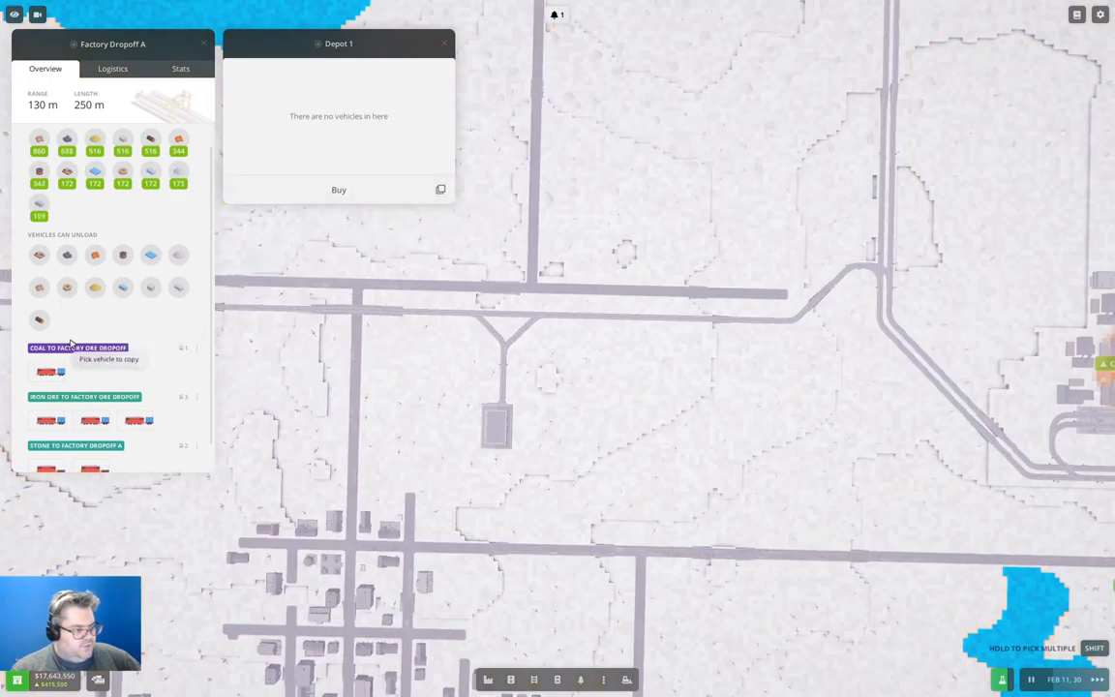
left_click(50, 373)
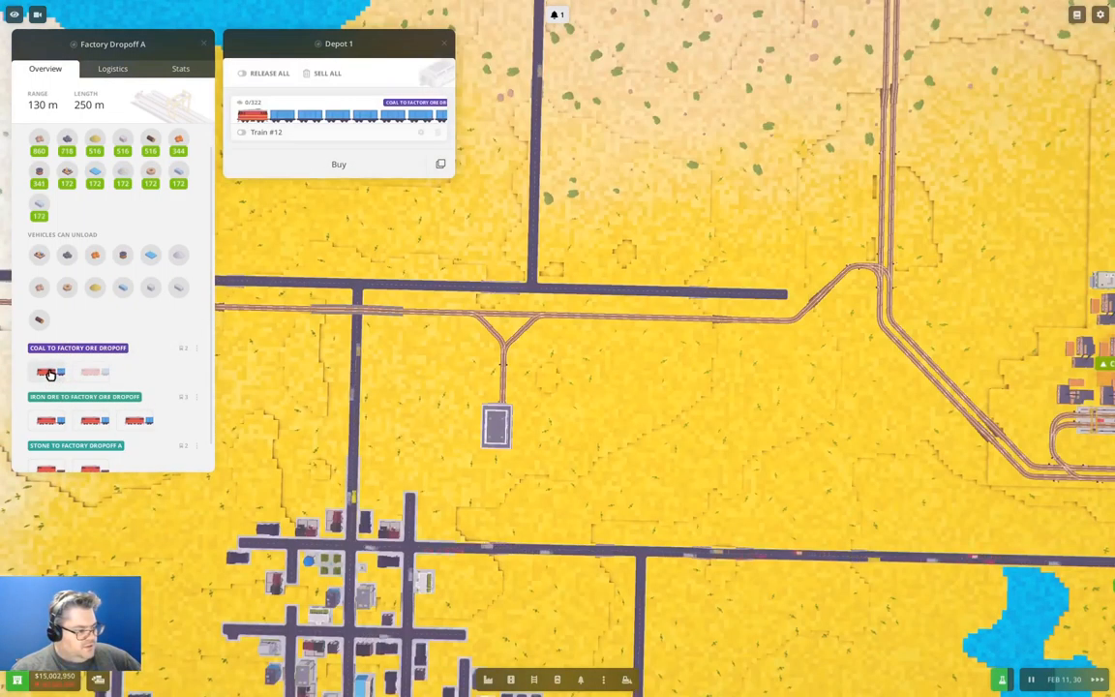
left_click(244, 133)
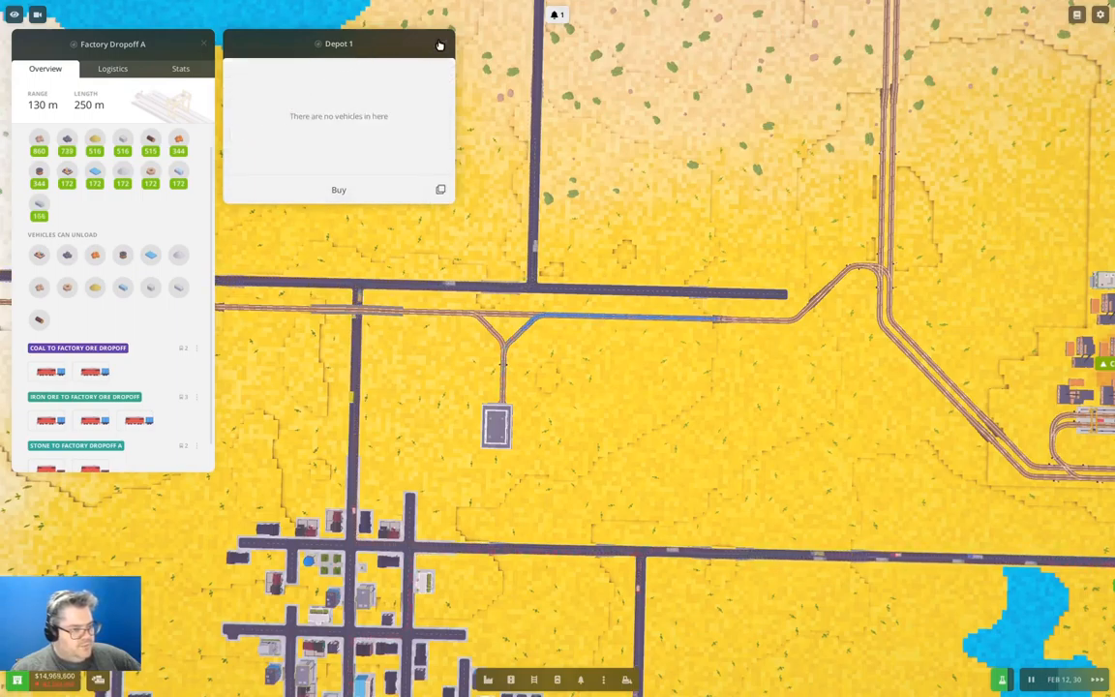
left_click(448, 46)
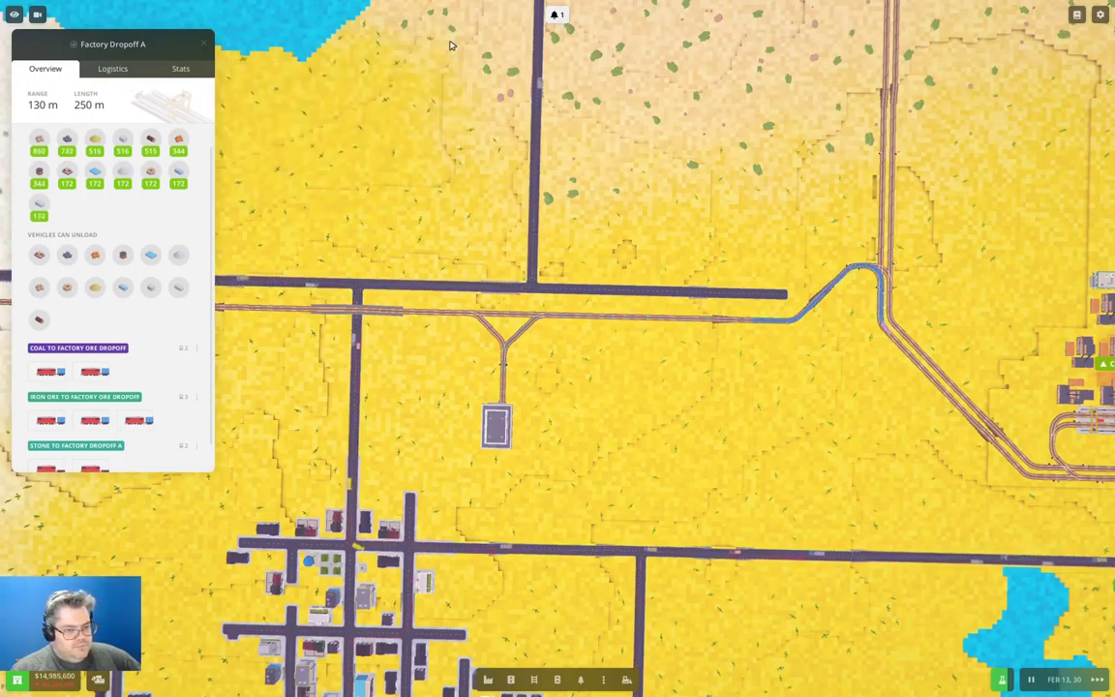
left_click(205, 43)
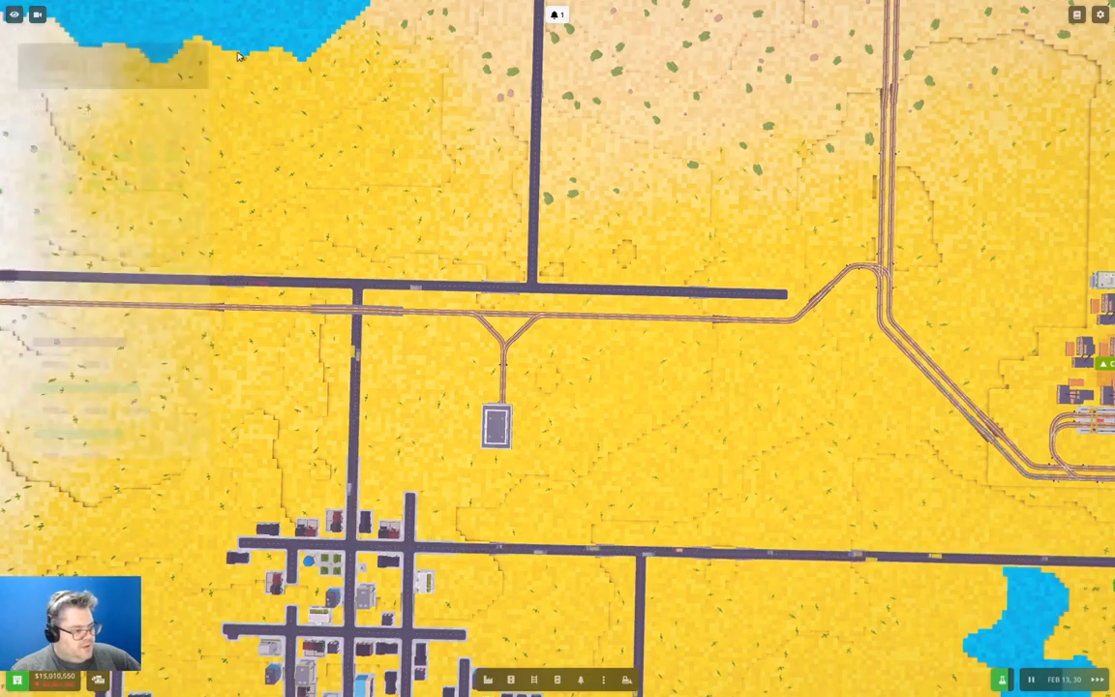
scroll(558, 349, "down", 3)
Look over the factory complex, its pickup stations and the lakeside towns near New Madrid.
left_click_drag(678, 484, 484, 194)
scroll(716, 451, "down", 3)
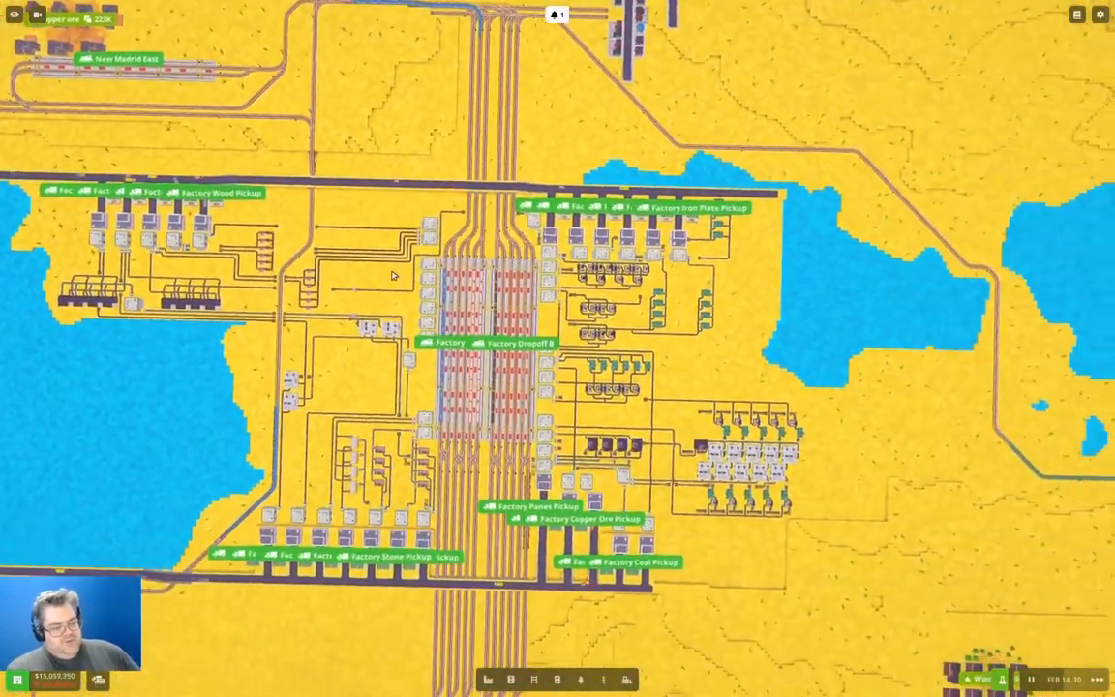
scroll(580, 368, "up", 2)
left_click_drag(580, 368, 501, 294)
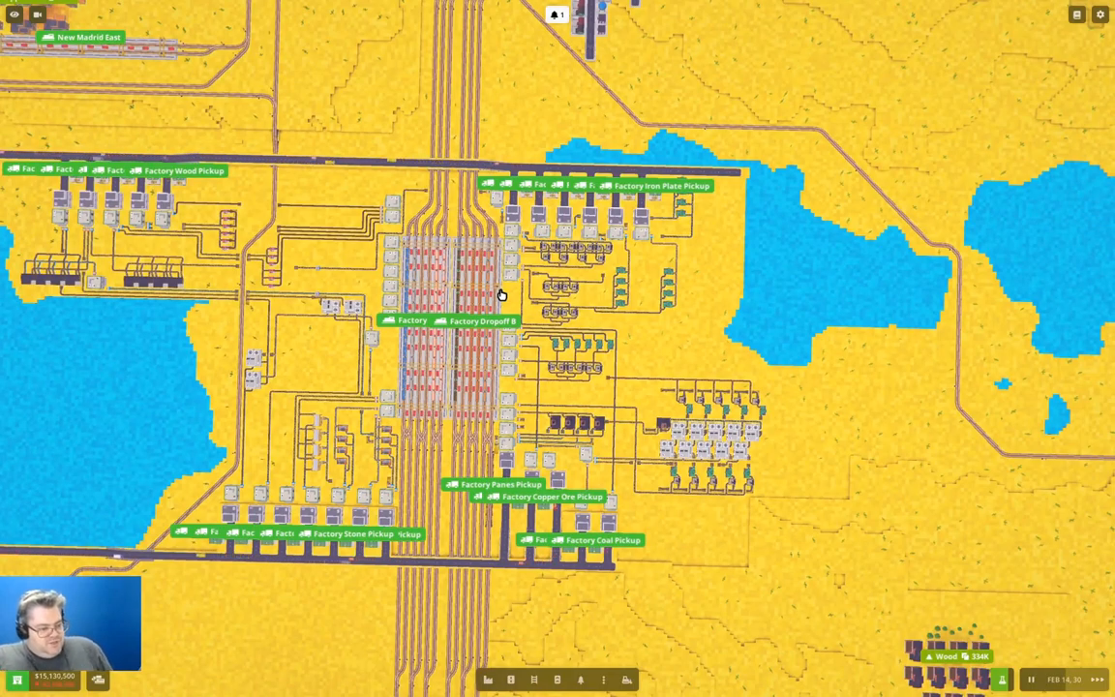
scroll(500, 295, "up", 2)
scroll(541, 387, "up", 2)
scroll(600, 484, "up", 2)
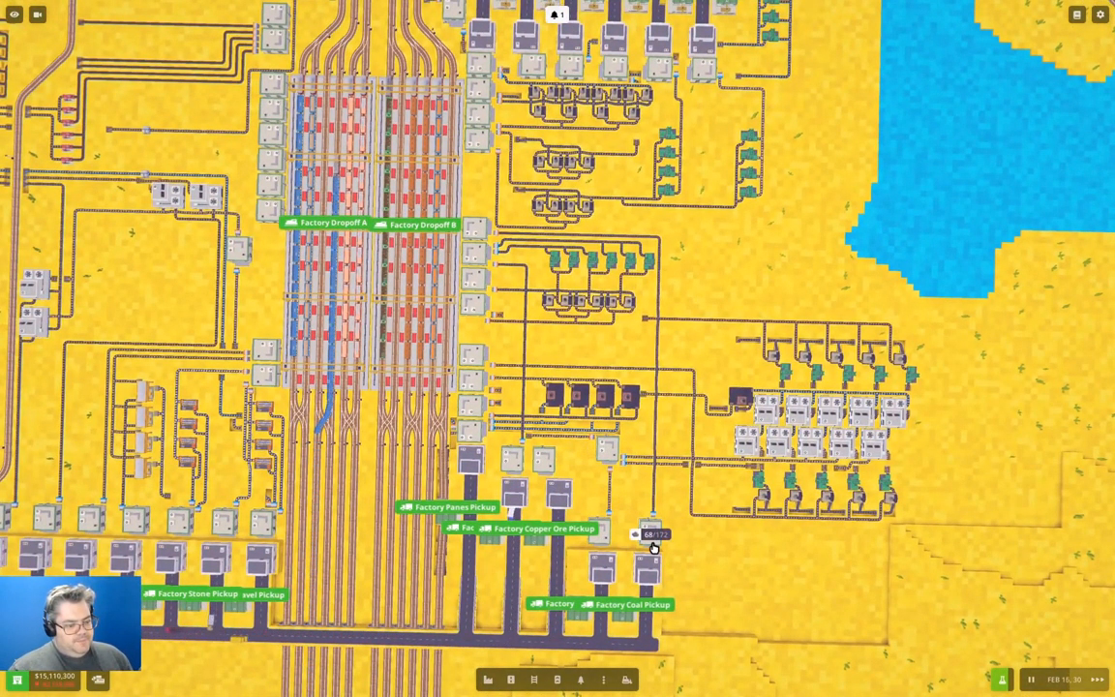
scroll(640, 522, "up", 2)
scroll(581, 387, "up", 3)
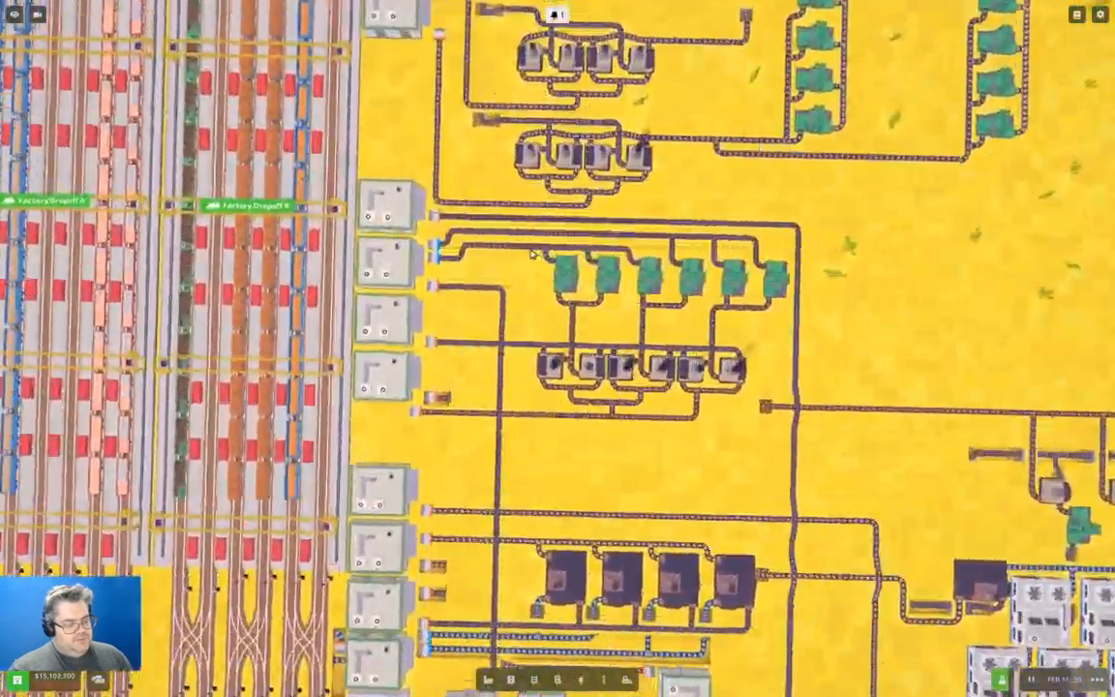
scroll(542, 339, "up", 2)
scroll(466, 243, "up", 1)
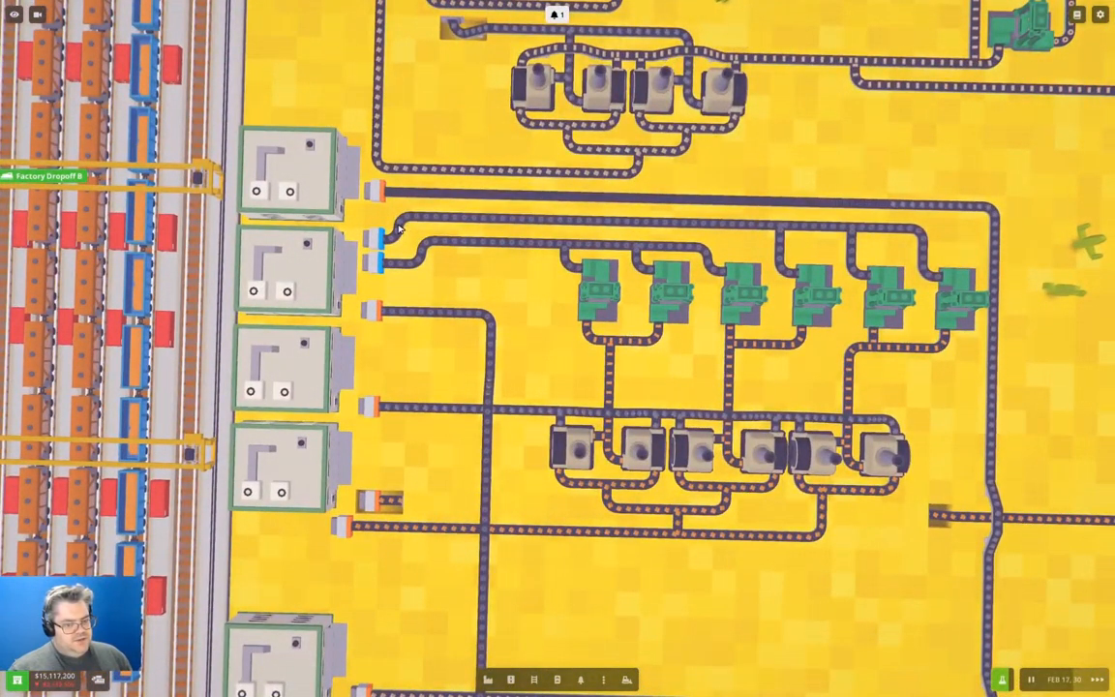
scroll(398, 228, "down", 3)
scroll(435, 290, "down", 2)
left_click_drag(581, 387, 580, 291)
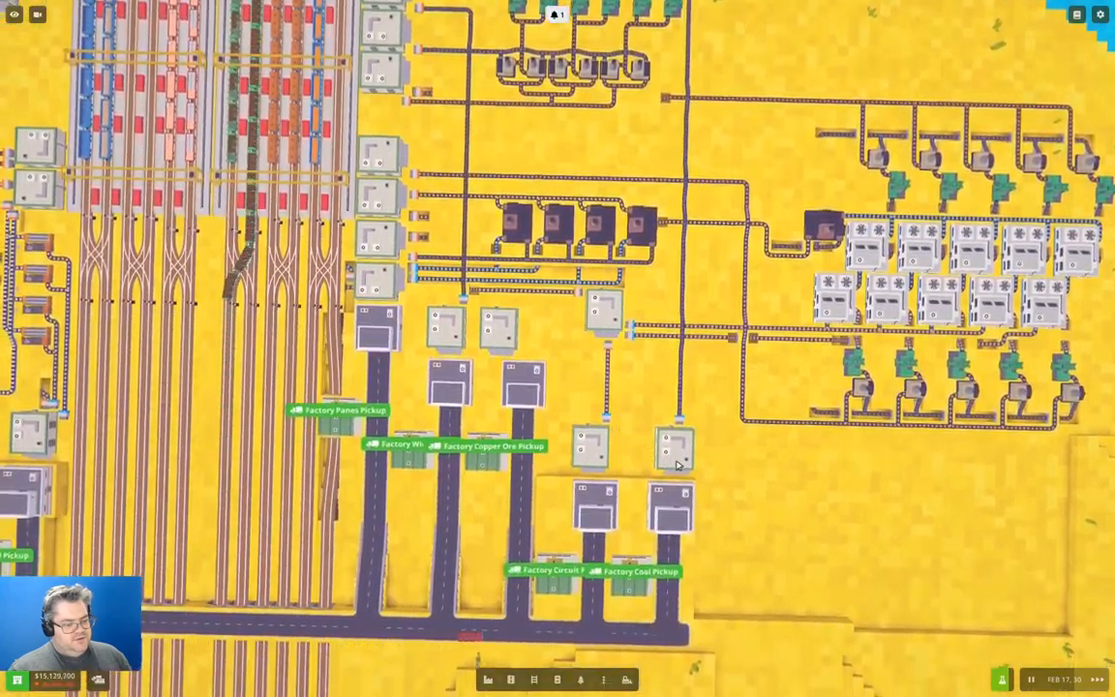
mouse_move(674, 447)
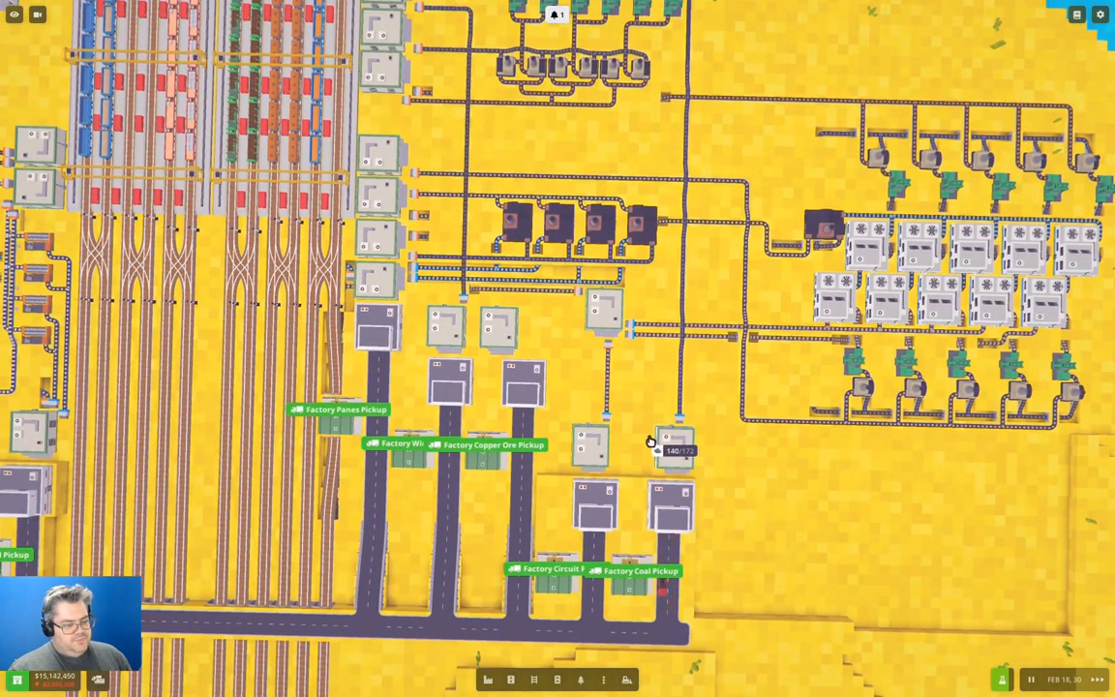
scroll(651, 442, "down", 3)
left_click_drag(580, 290, 629, 406)
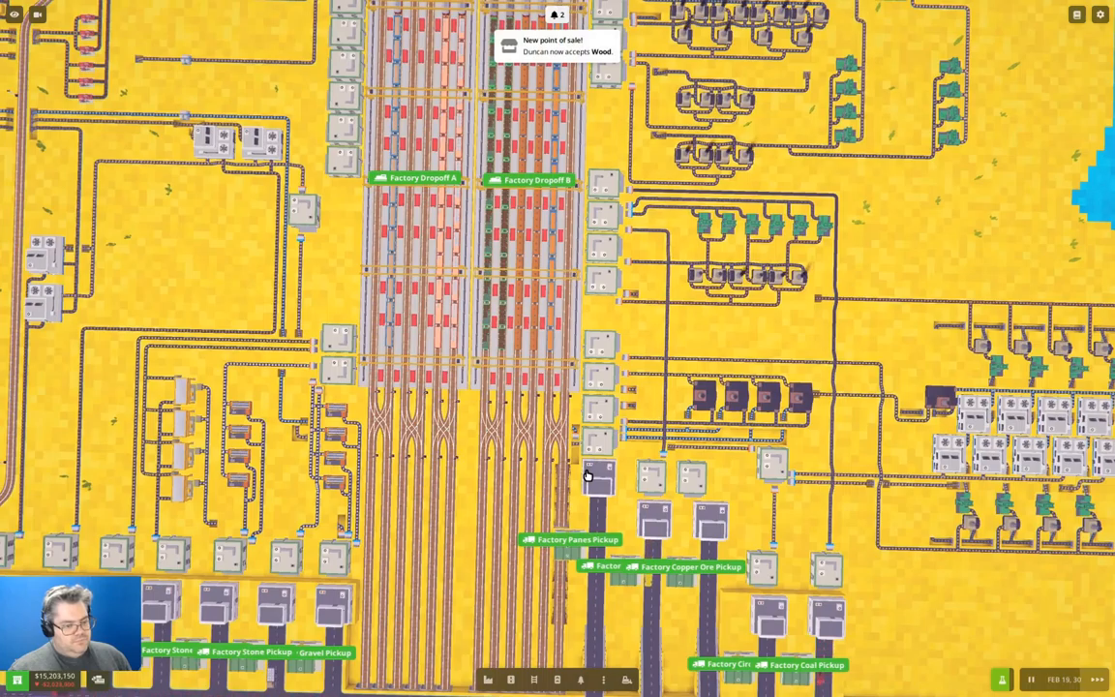
scroll(585, 474, "down", 3)
left_click_drag(586, 474, 542, 193)
scroll(499, 257, "up", 3)
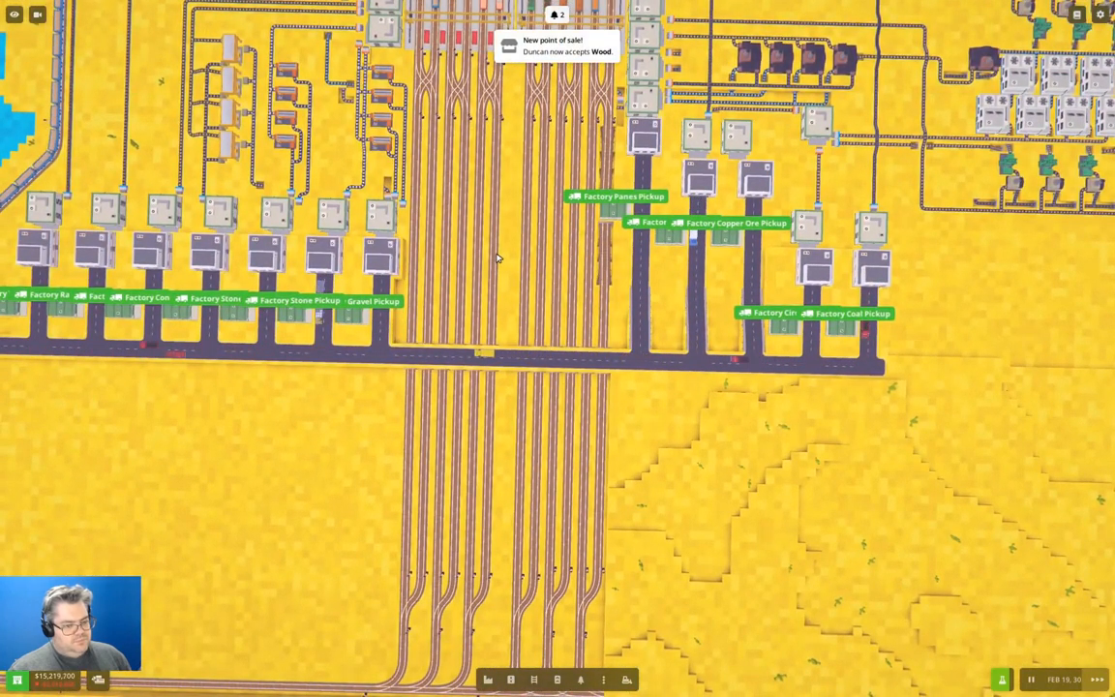
scroll(498, 256, "down", 3)
scroll(498, 256, "down", 2)
left_click_drag(291, 193, 774, 436)
scroll(814, 494, "up", 4)
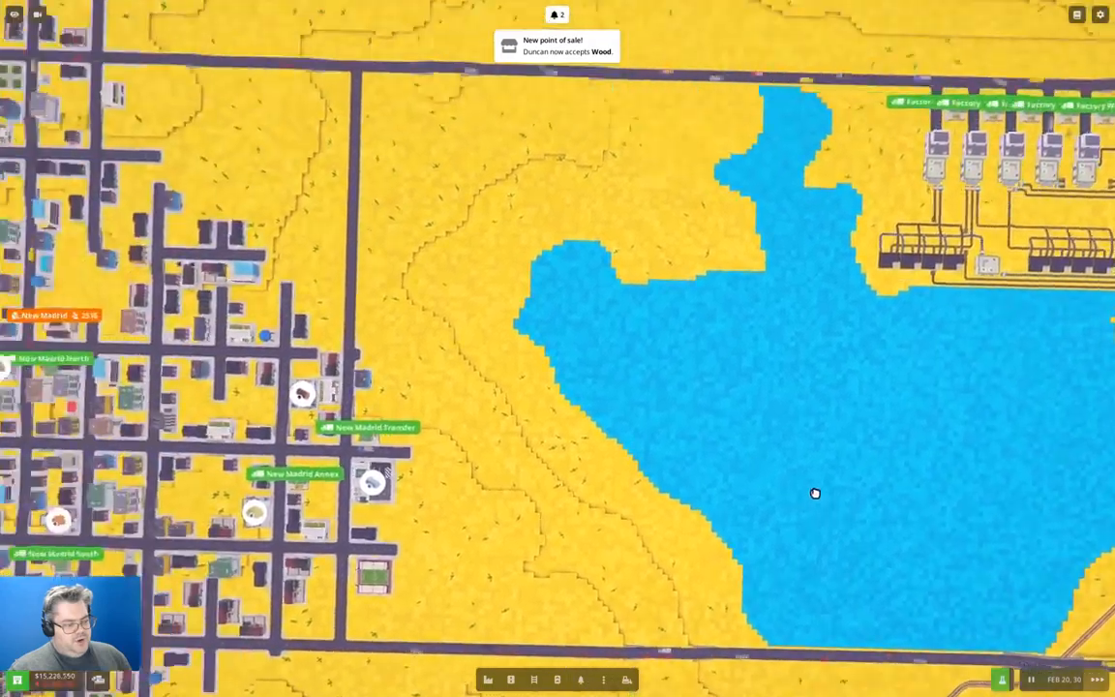
scroll(814, 494, "down", 3)
left_click_drag(581, 194, 774, 435)
scroll(511, 259, "up", 3)
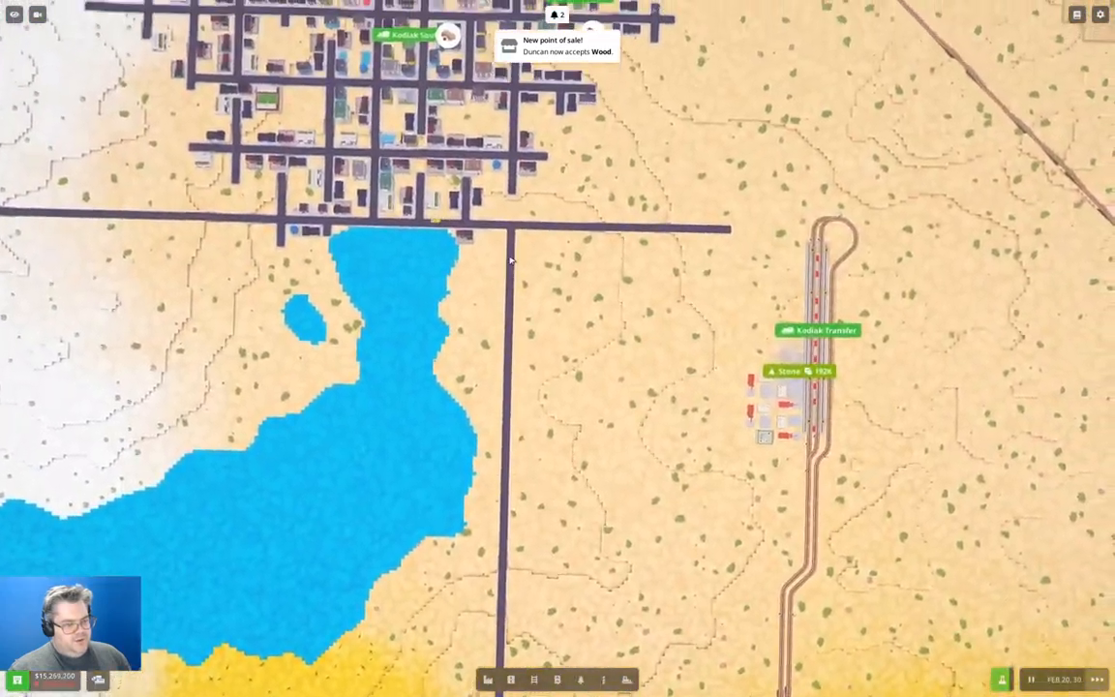
Travel north past Crossett to Kodiak and follow the rail line west of town.
left_click_drag(511, 259, 870, 484)
left_click_drag(388, 194, 774, 435)
left_click_drag(484, 193, 581, 484)
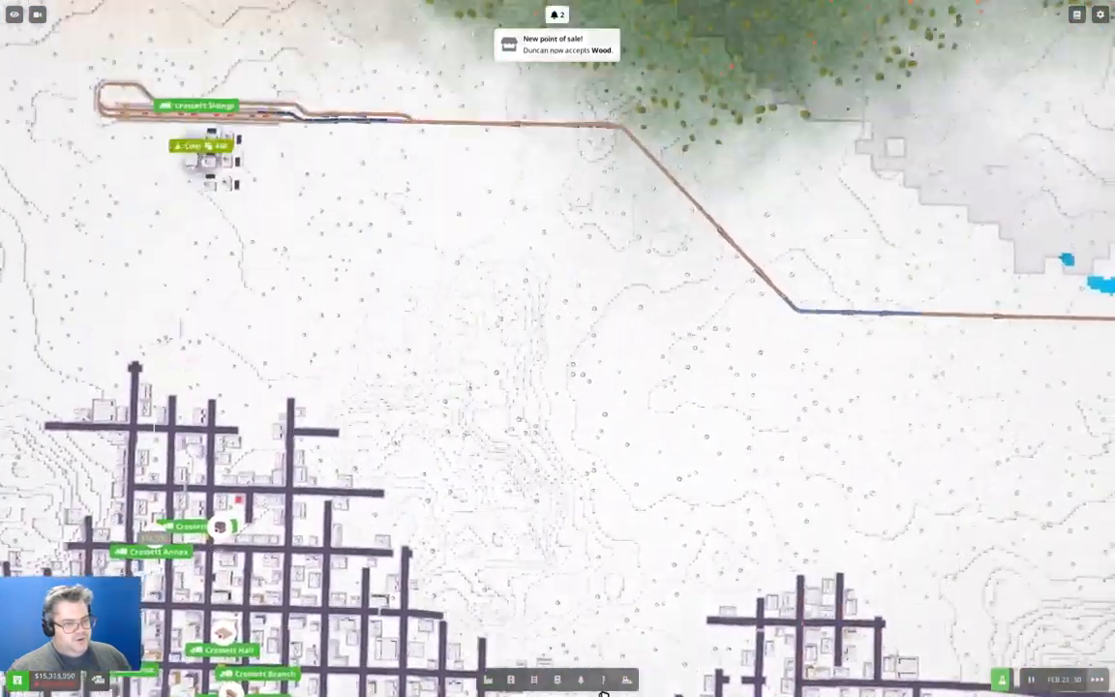
scroll(541, 349, "down", 3)
left_click_drag(871, 388, 290, 339)
scroll(774, 436, "up", 2)
scroll(580, 435, "up", 3)
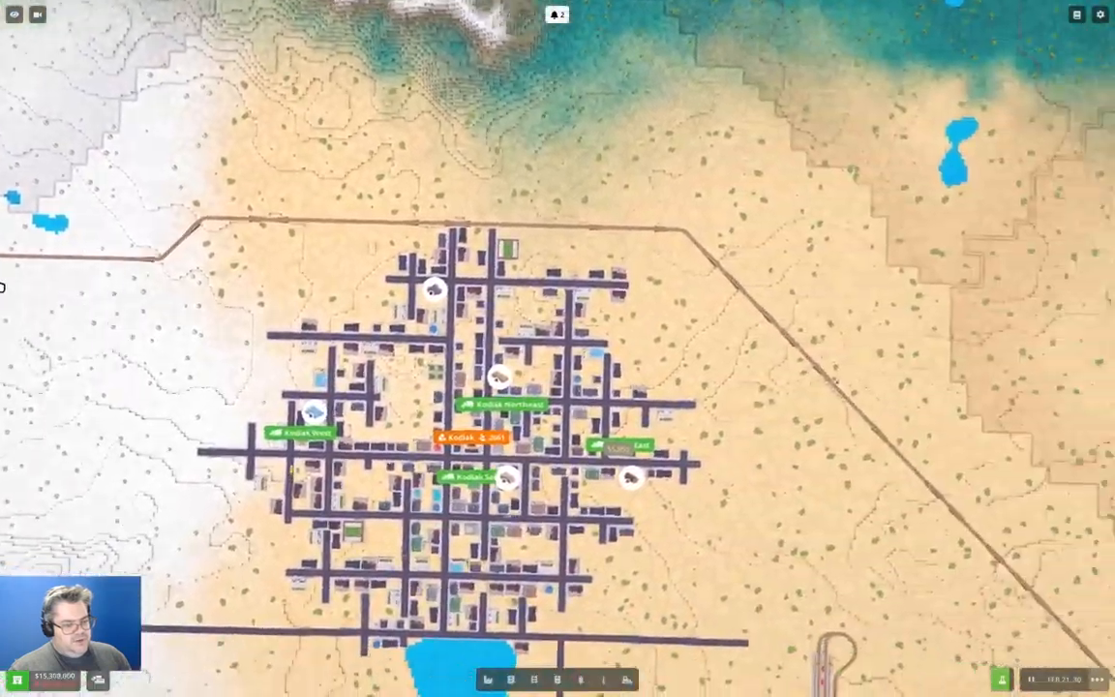
mouse_move(580, 484)
left_mouse_down()
mouse_move(484, 338)
mouse_move(387, 242)
left_mouse_up()
mouse_move(678, 484)
left_mouse_down()
mouse_move(434, 140)
mouse_move(678, 484)
left_mouse_up()
left_click_drag(387, 194, 580, 387)
left_click_drag(387, 242, 426, 281)
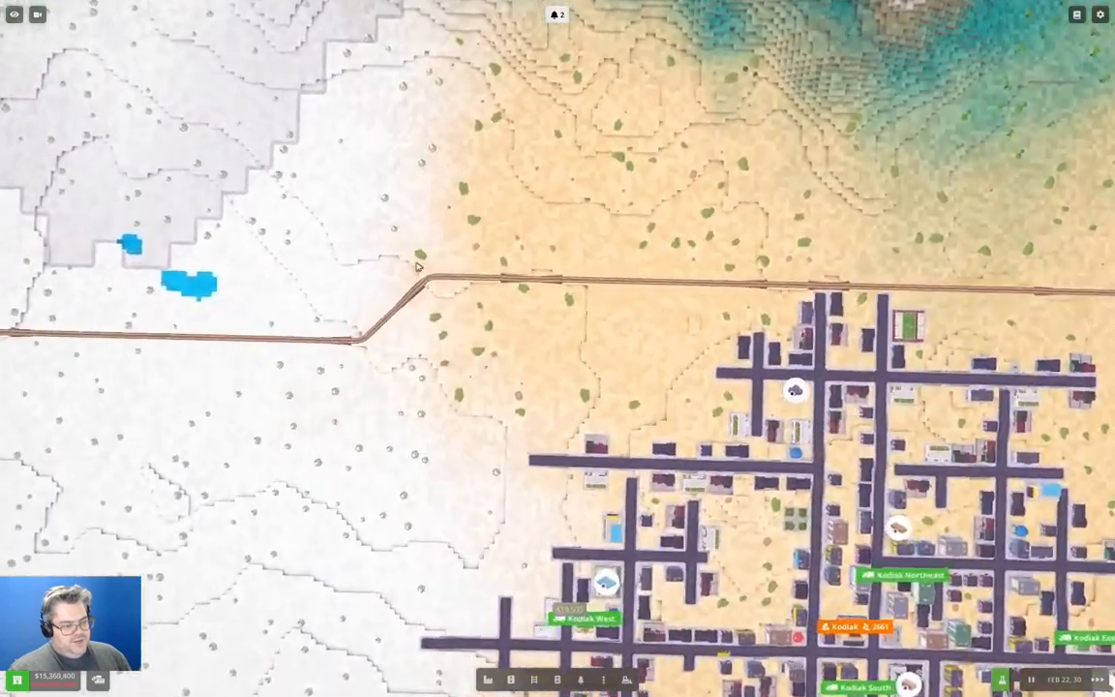
scroll(426, 281, "up", 2)
scroll(426, 280, "up", 2)
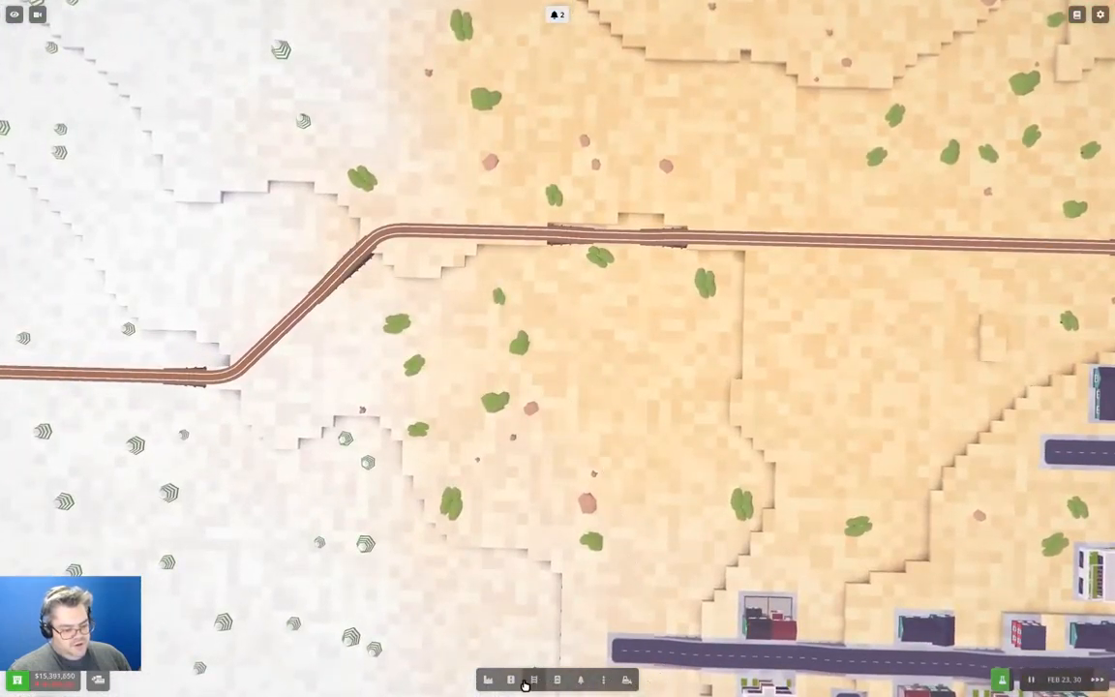
With the Rails tool active, bring the long straight rail west of Kodiak into view.
left_click(531, 651)
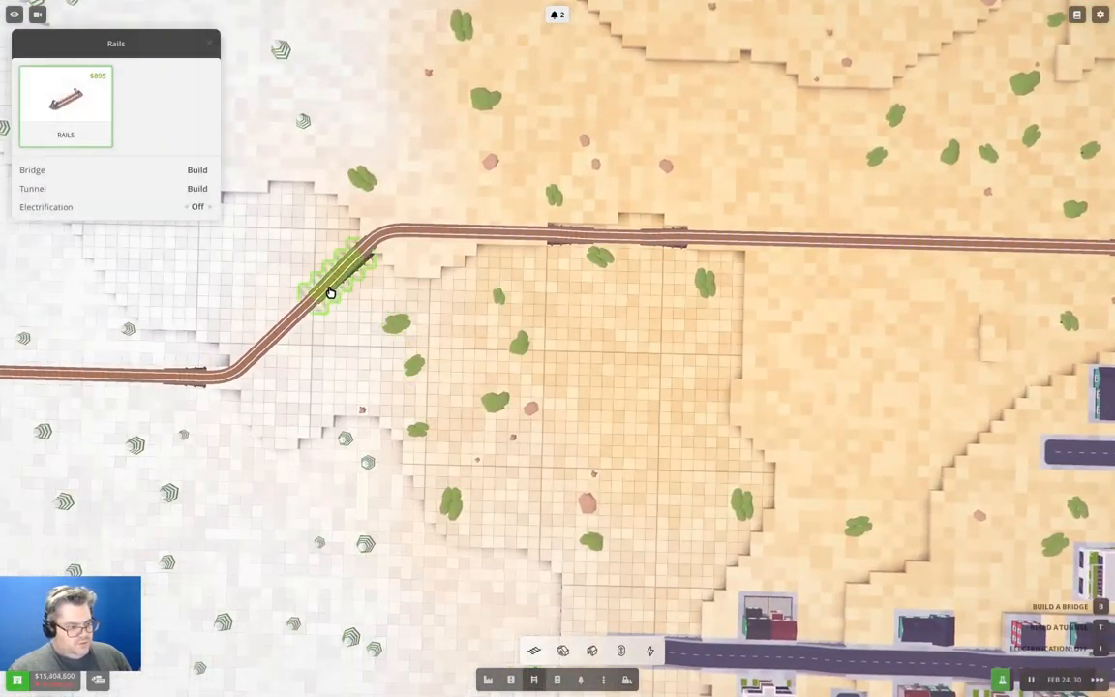
scroll(541, 402, "down", 2)
left_click_drag(541, 403, 290, 291)
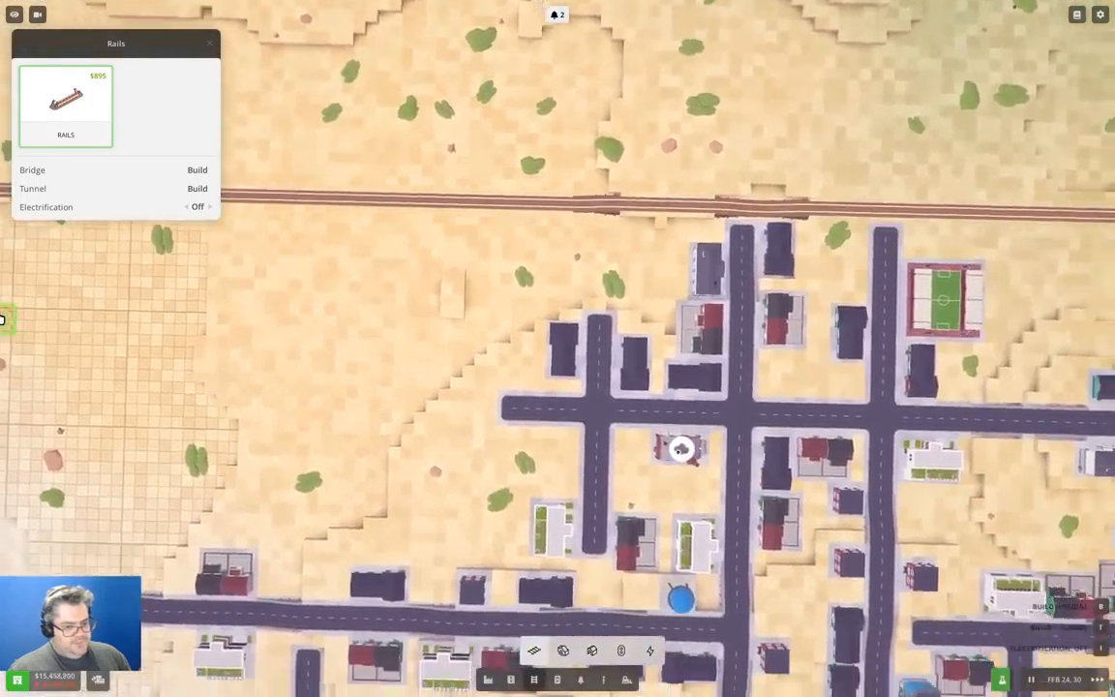
left_click_drag(484, 387, 387, 291)
scroll(729, 423, "down", 3)
left_click_drag(600, 455, 484, 503)
mouse_move(484, 387)
left_mouse_down()
mouse_move(677, 435)
mouse_move(580, 387)
left_mouse_up()
scroll(484, 368, "up", 3)
scroll(558, 446, "down", 3)
mouse_move(629, 435)
left_mouse_down()
mouse_move(559, 445)
mouse_move(474, 436)
left_mouse_up()
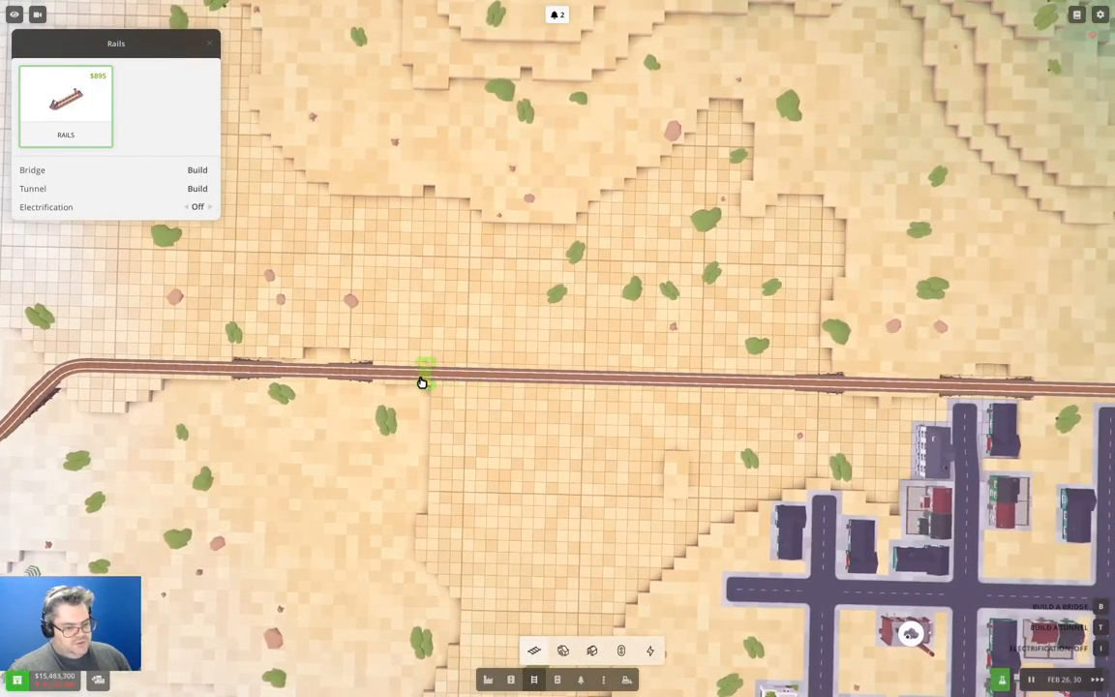
Lay a parallel second track along the main line, joined back at both ends, forming a passing loop.
left_click(398, 372)
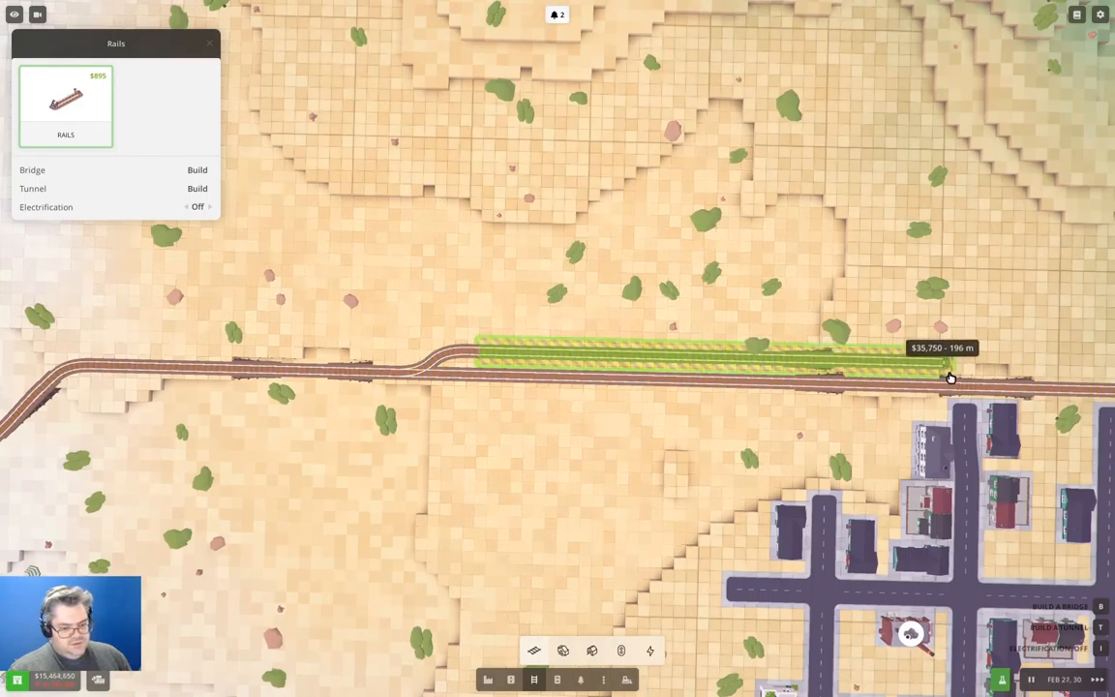
key("d")
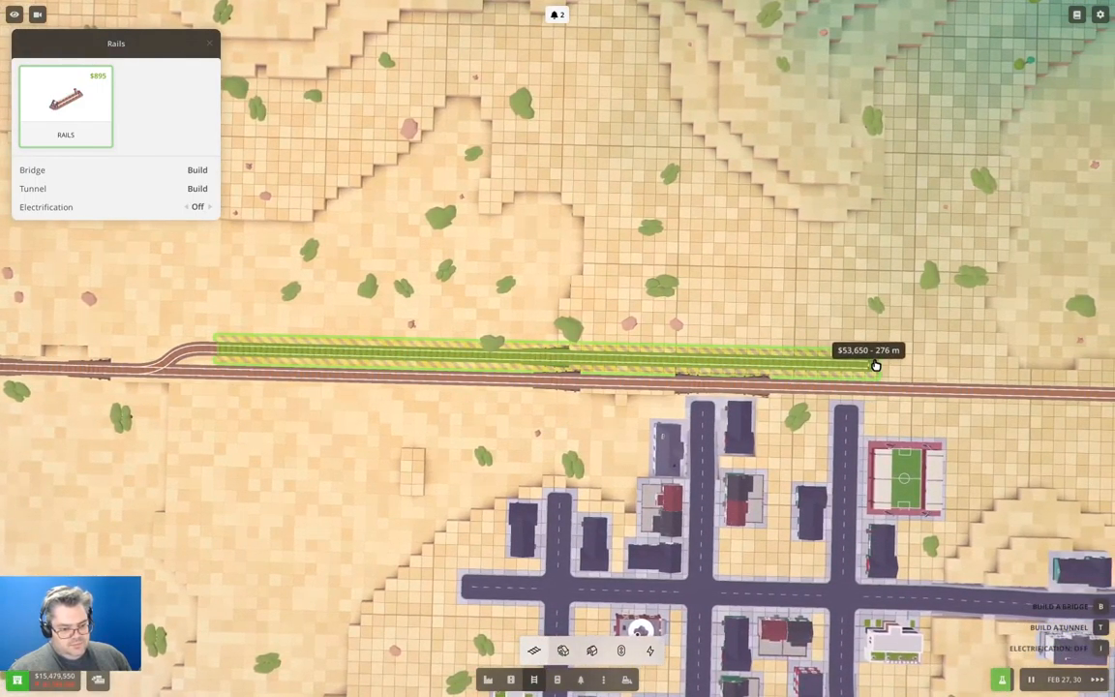
left_click(876, 370)
left_click(977, 379)
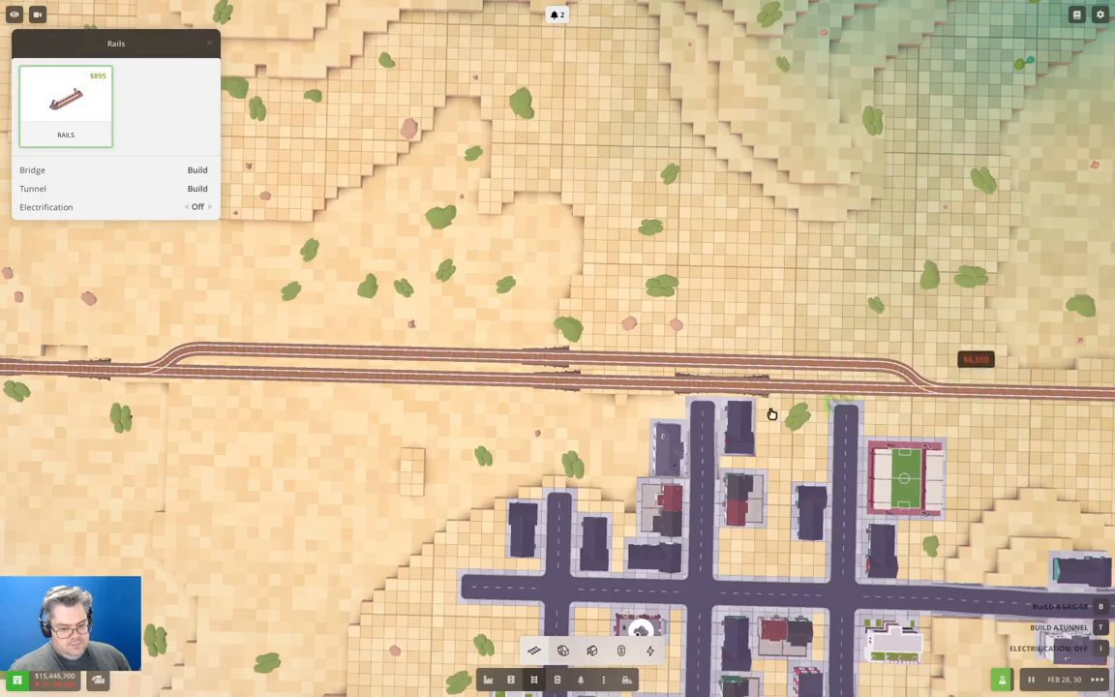
left_click(621, 650)
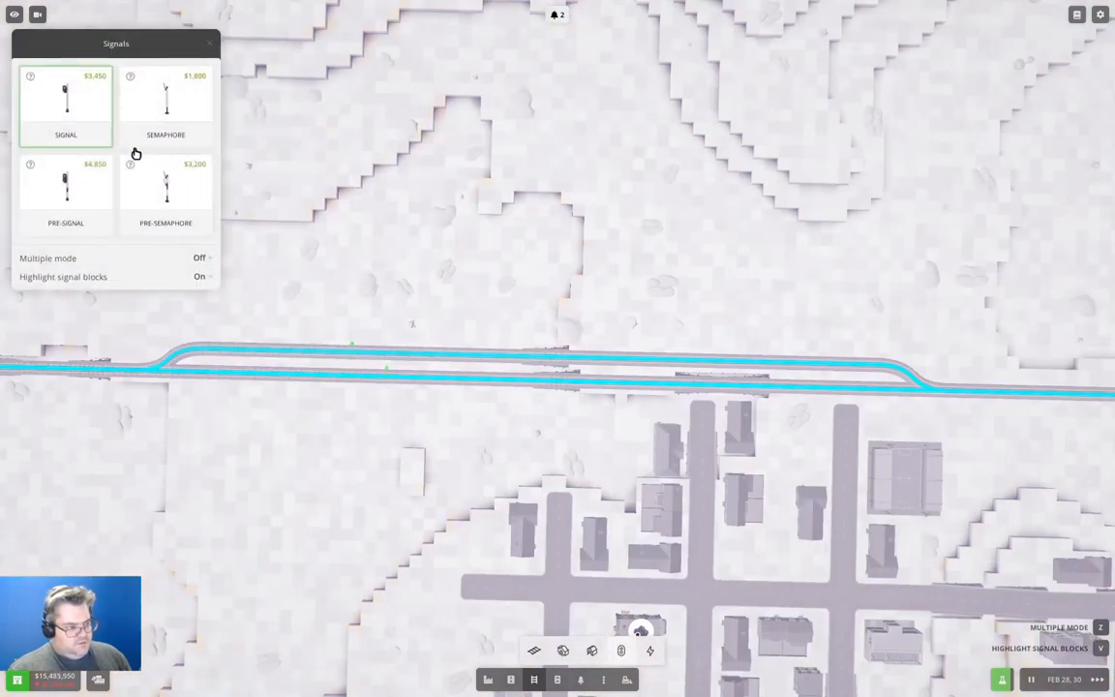
Place pre-signals at the loop entries and plain signals at the exits on both tracks.
left_click(205, 341)
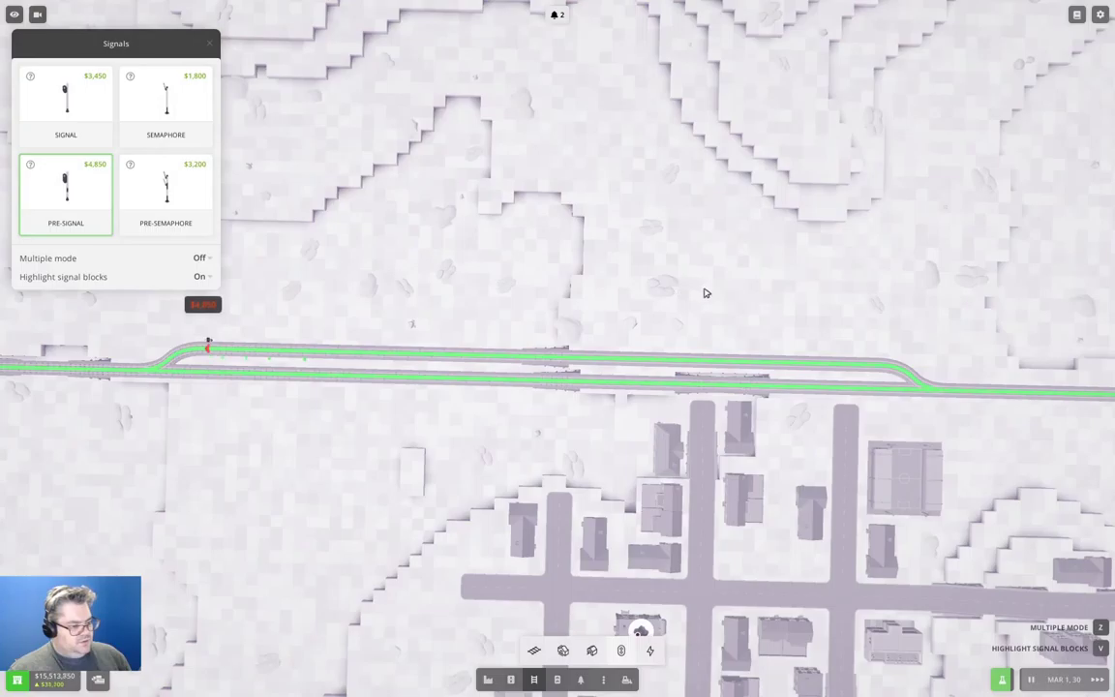
left_click(888, 412)
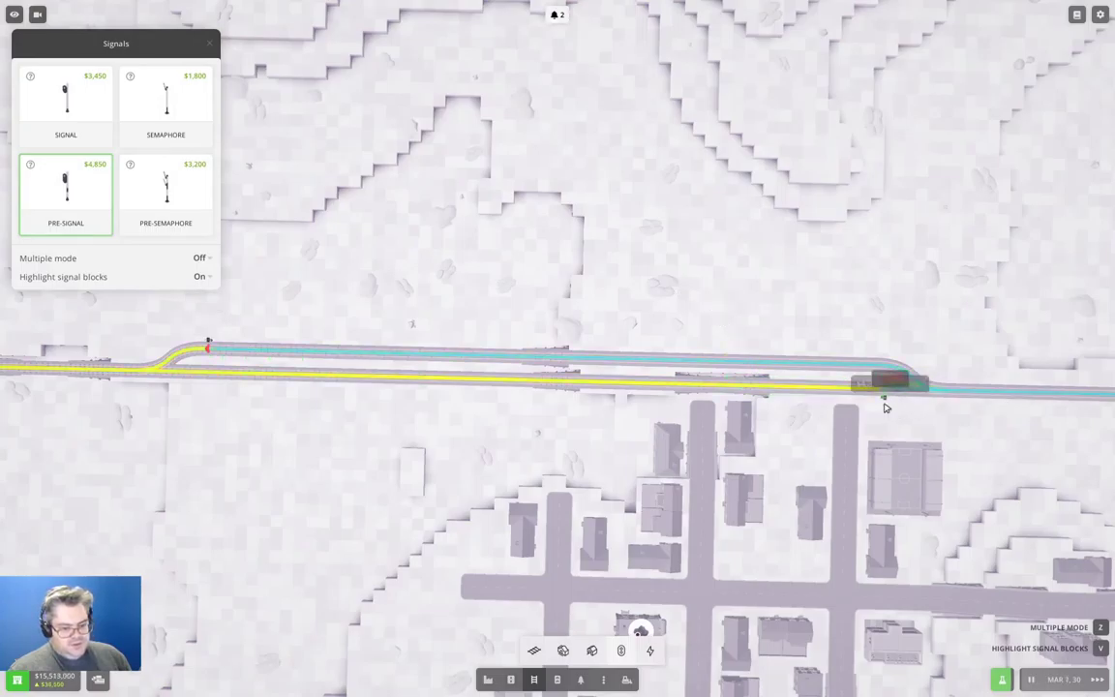
left_click(76, 104)
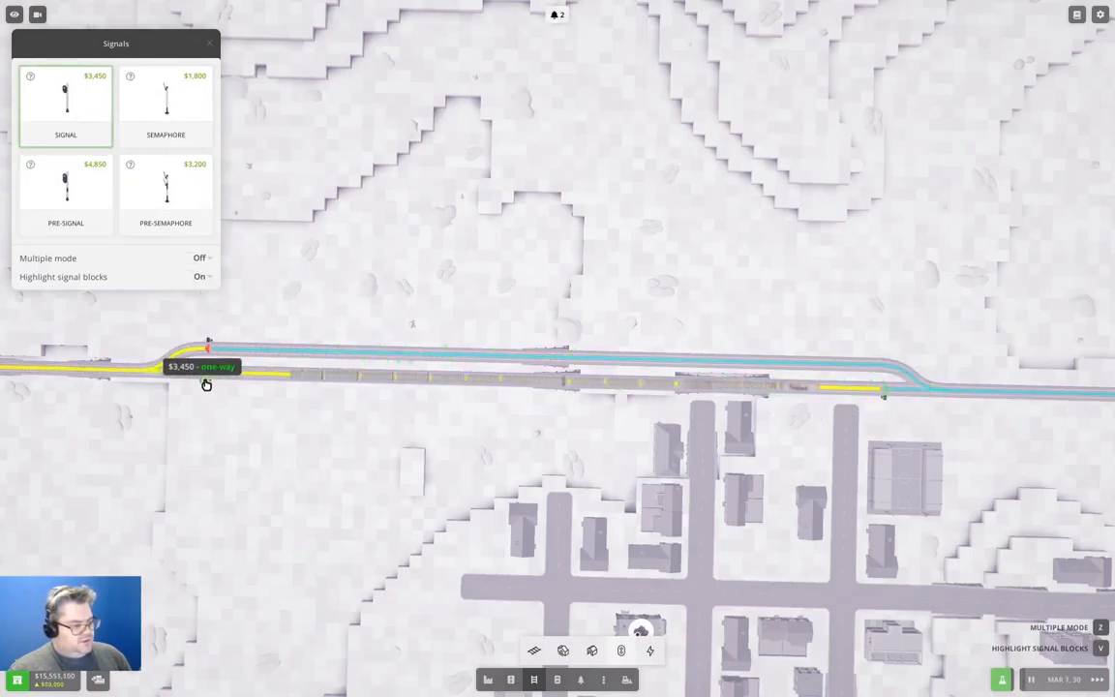
left_click(203, 379)
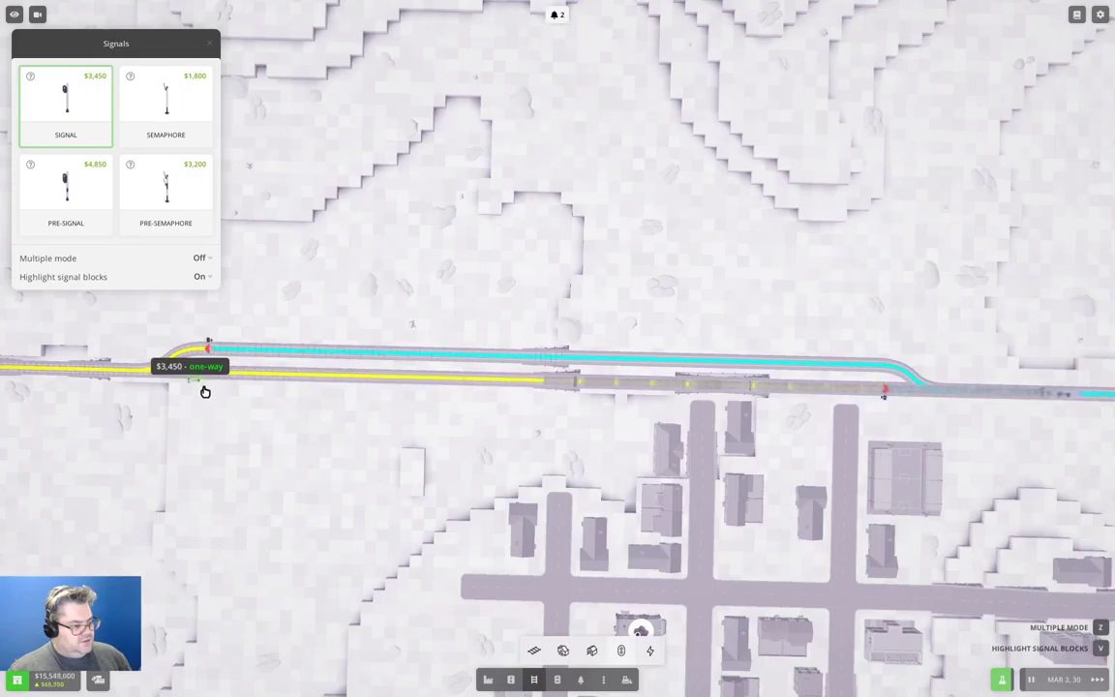
left_click(878, 353)
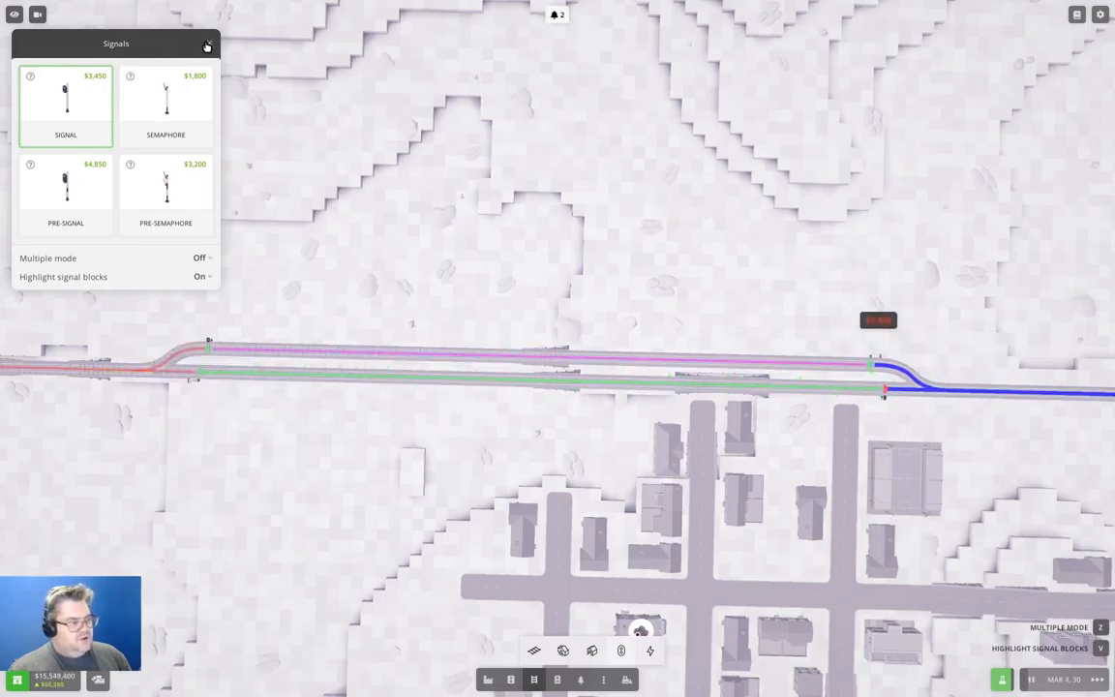
left_click(207, 46)
scroll(558, 348, "down", 5)
Tour across the city to the copper ore site and the factory rail yard.
left_click_drag(387, 348, 677, 387)
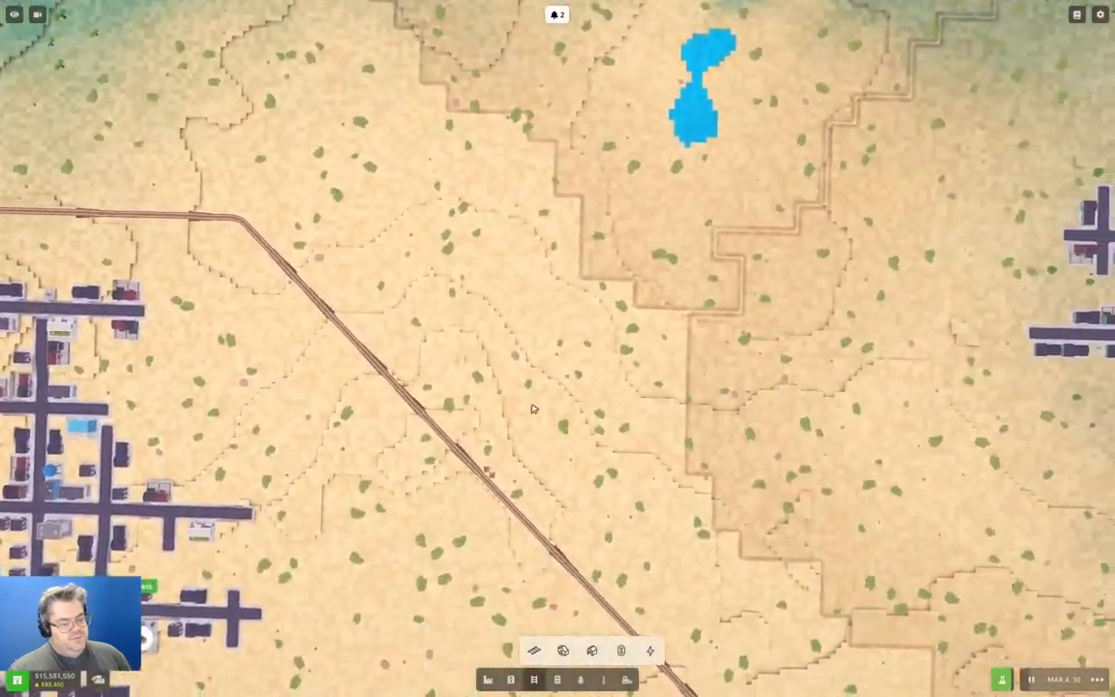
scroll(530, 409, "down", 3)
mouse_move(530, 409)
left_mouse_down()
mouse_move(472, 65)
mouse_move(528, 329)
mouse_move(581, 388)
mouse_move(920, 542)
mouse_move(519, 608)
mouse_move(503, 503)
mouse_move(585, 619)
mouse_move(667, 667)
mouse_move(387, 194)
left_mouse_up()
mouse_move(580, 581)
left_mouse_down()
mouse_move(290, 193)
mouse_move(291, 242)
mouse_move(484, 397)
left_mouse_up()
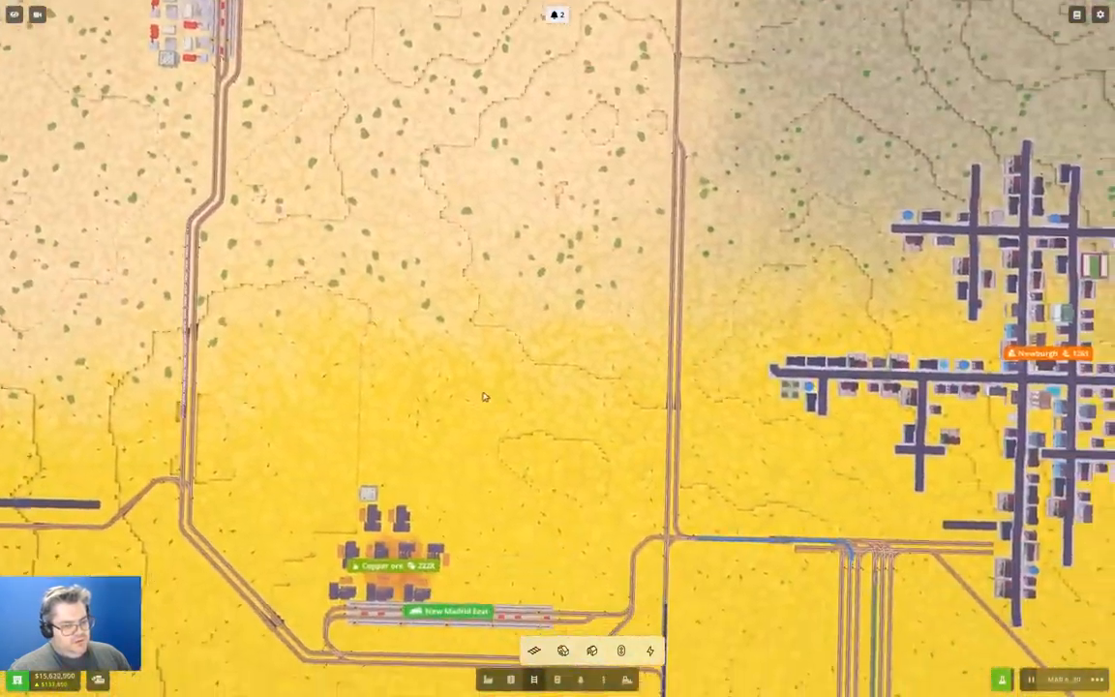
scroll(484, 396, "down", 5)
scroll(542, 368, "up", 3)
scroll(503, 339, "up", 2)
scroll(476, 302, "up", 2)
left_click_drag(476, 302, 407, 145)
scroll(542, 261, "up", 2)
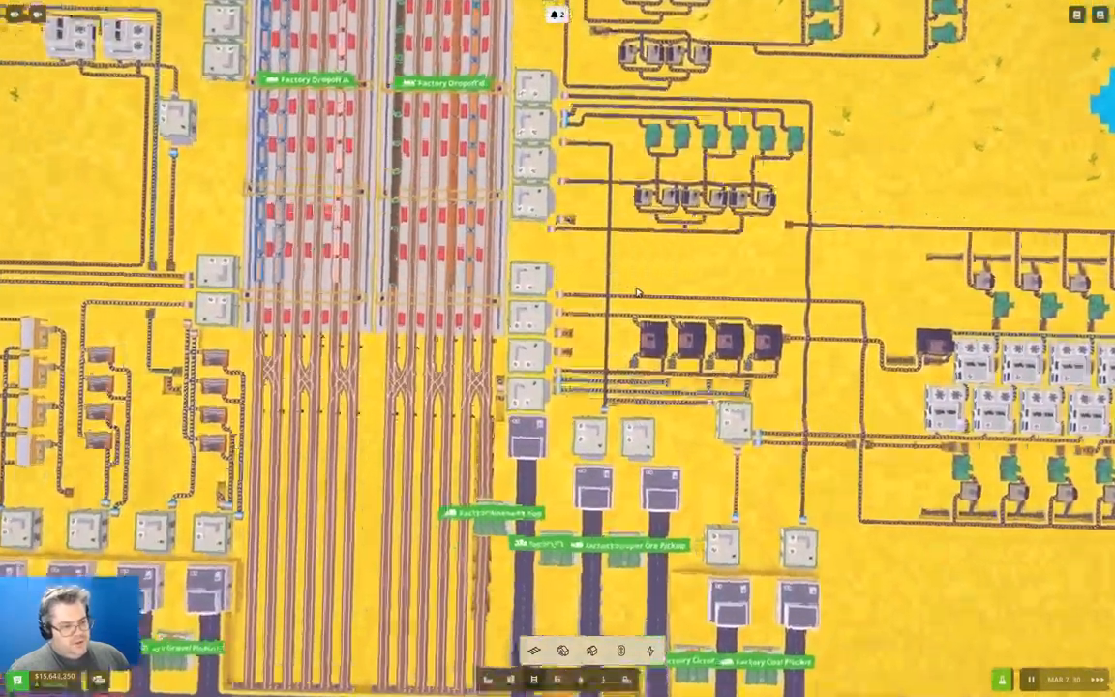
scroll(639, 293, "up", 1)
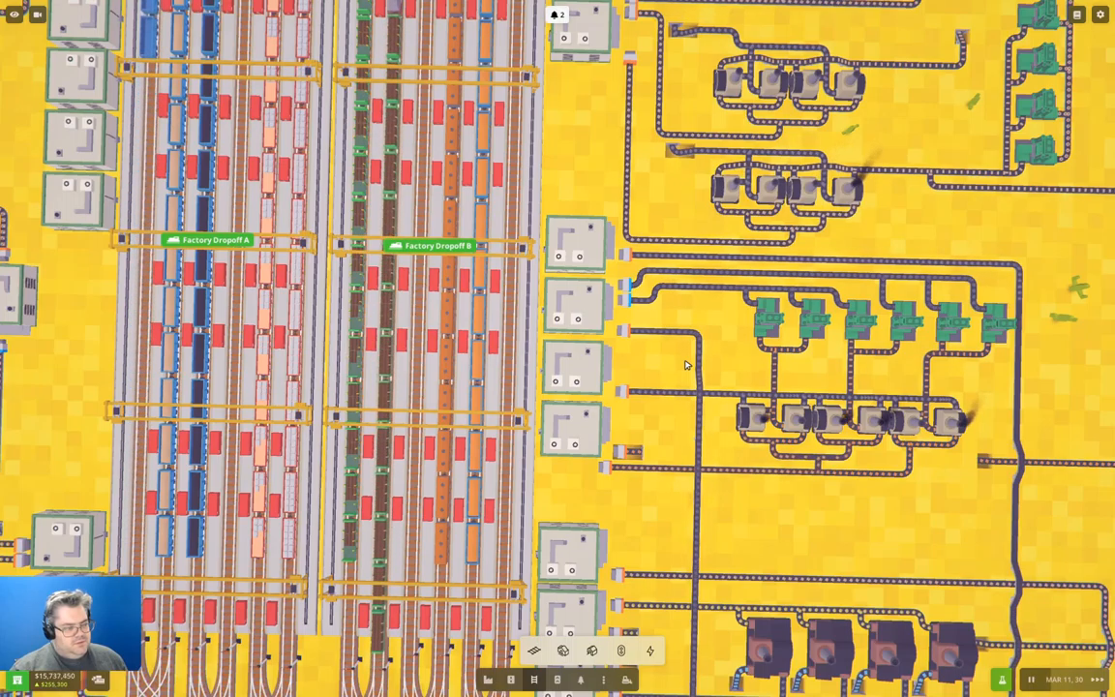
scroll(684, 364, "down", 5)
scroll(627, 242, "up", 5)
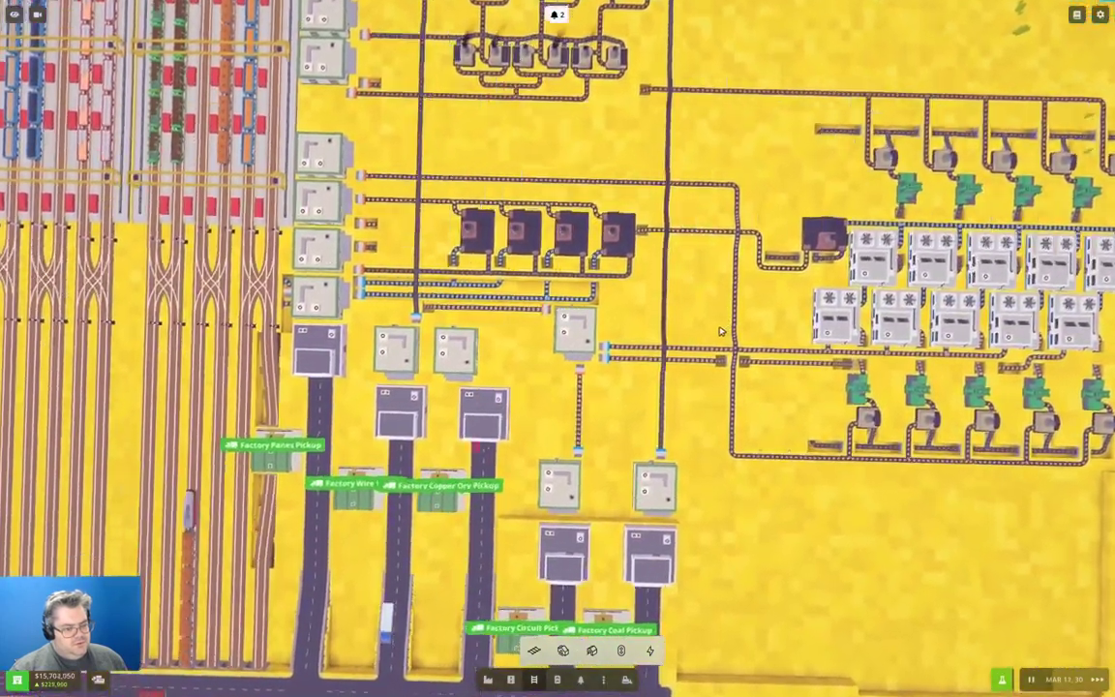
scroll(627, 242, "up", 4)
mouse_move(646, 308)
left_mouse_down()
mouse_move(652, 392)
mouse_move(653, 203)
left_mouse_up()
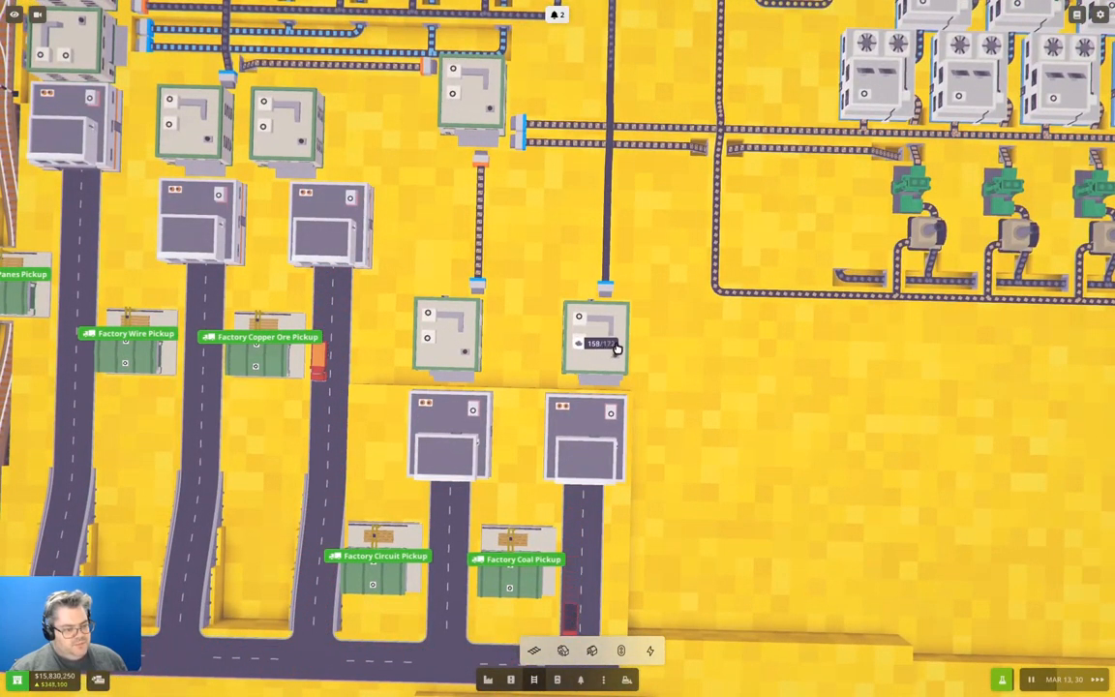
scroll(616, 348, "down", 5)
left_click_drag(620, 387, 677, 503)
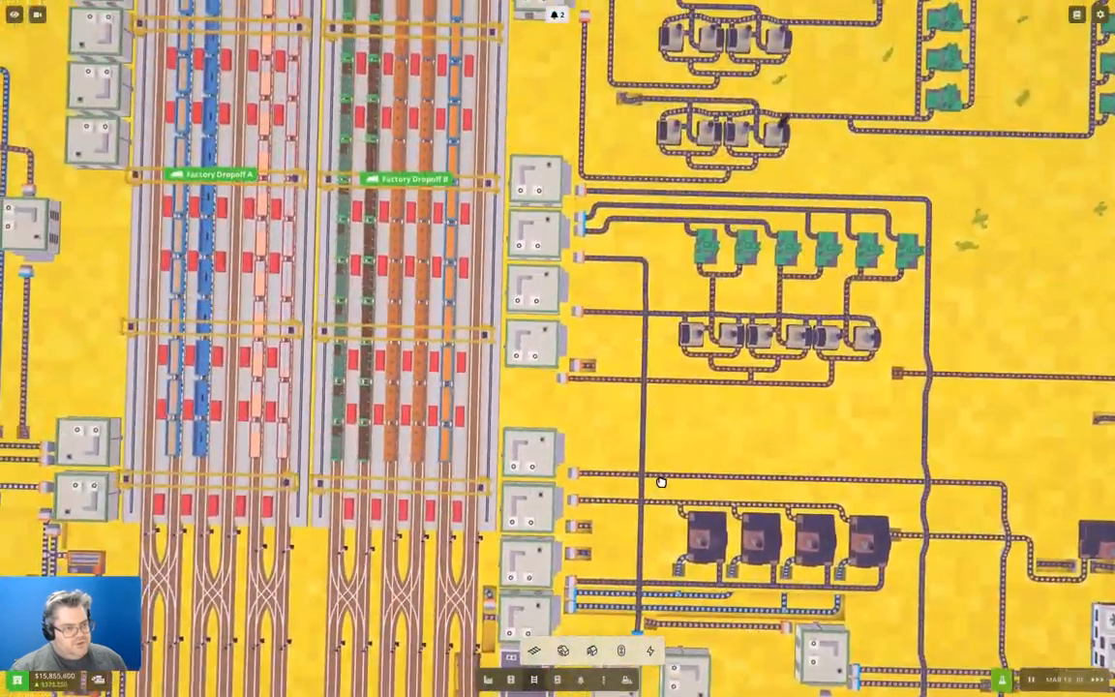
scroll(658, 482, "up", 1)
scroll(658, 481, "down", 3)
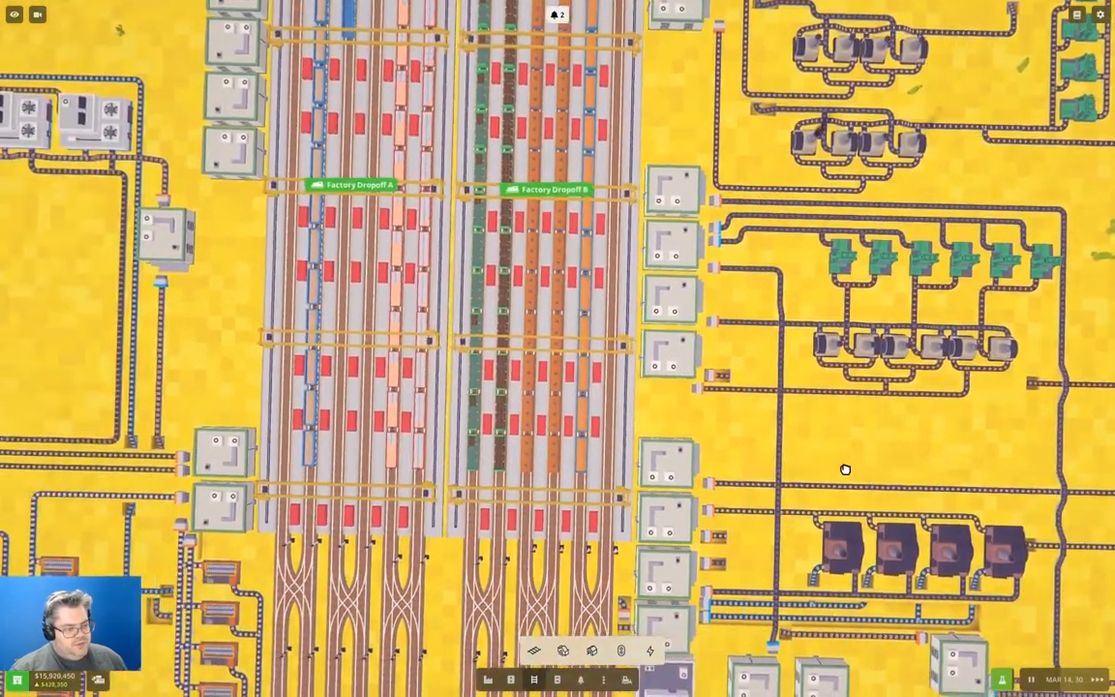
left_click_drag(658, 482, 387, 290)
Look around the rail yard and factories, ending on the lake and New Madrid East station.
mouse_move(580, 387)
left_mouse_down()
mouse_move(286, 250)
mouse_move(286, 96)
left_mouse_up()
scroll(480, 464, "up", 3)
scroll(533, 522, "down", 4)
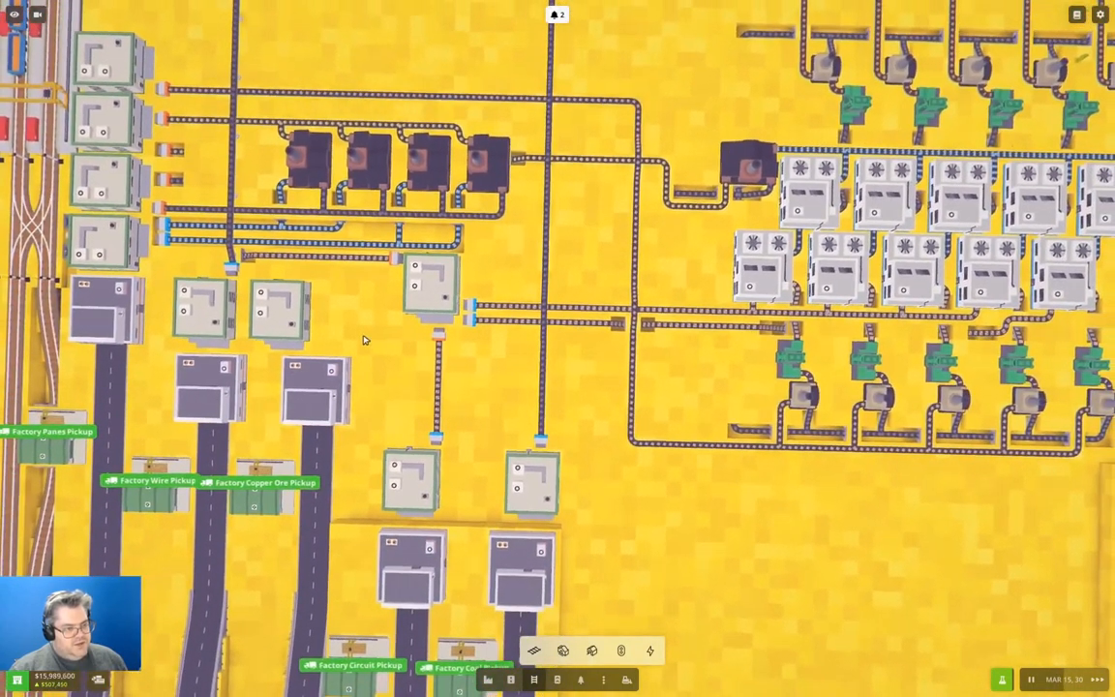
left_click_drag(533, 521, 677, 600)
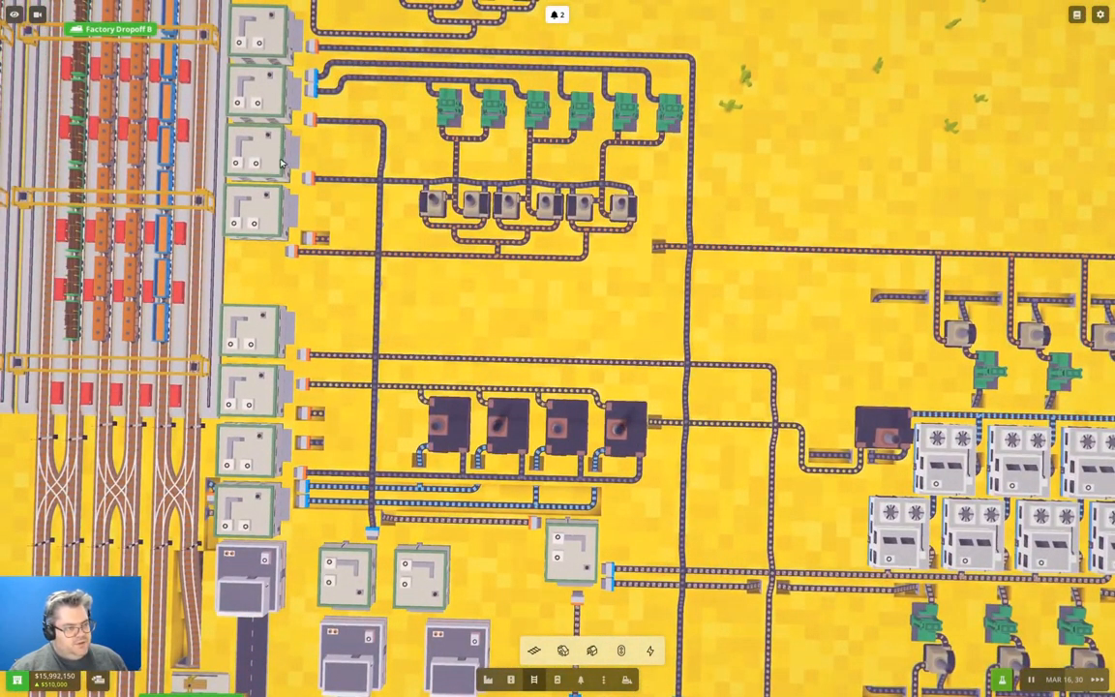
scroll(288, 164, "down", 3)
left_click_drag(287, 164, 573, 229)
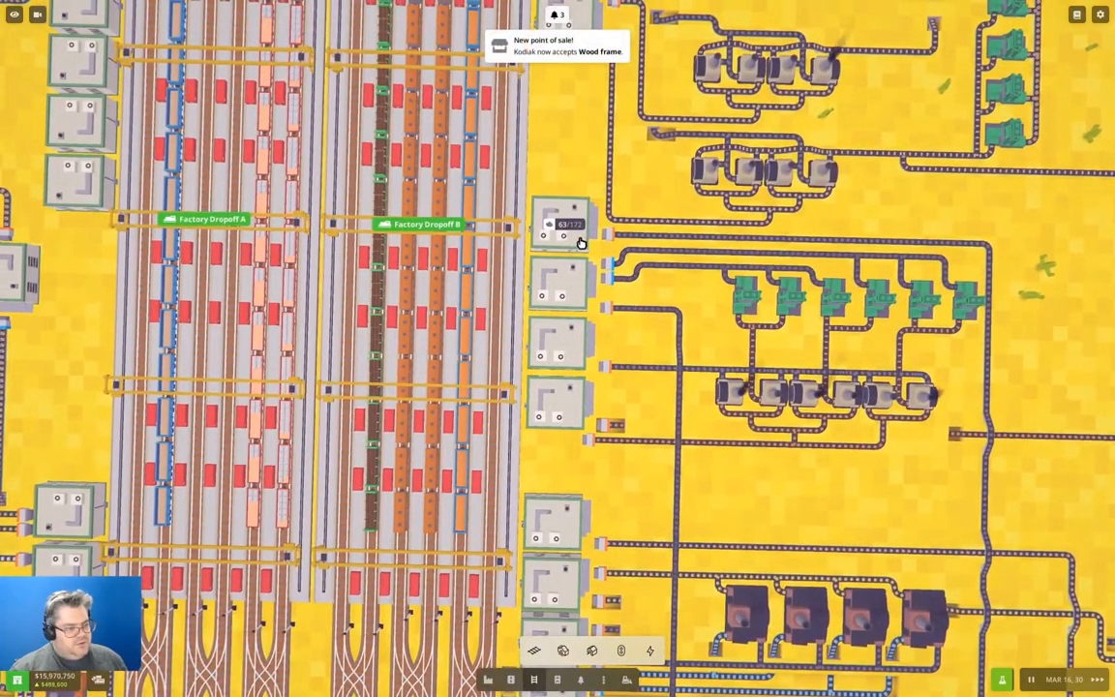
scroll(581, 242, "down", 3)
scroll(581, 242, "down", 3)
scroll(677, 290, "down", 3)
scroll(774, 332, "down", 2)
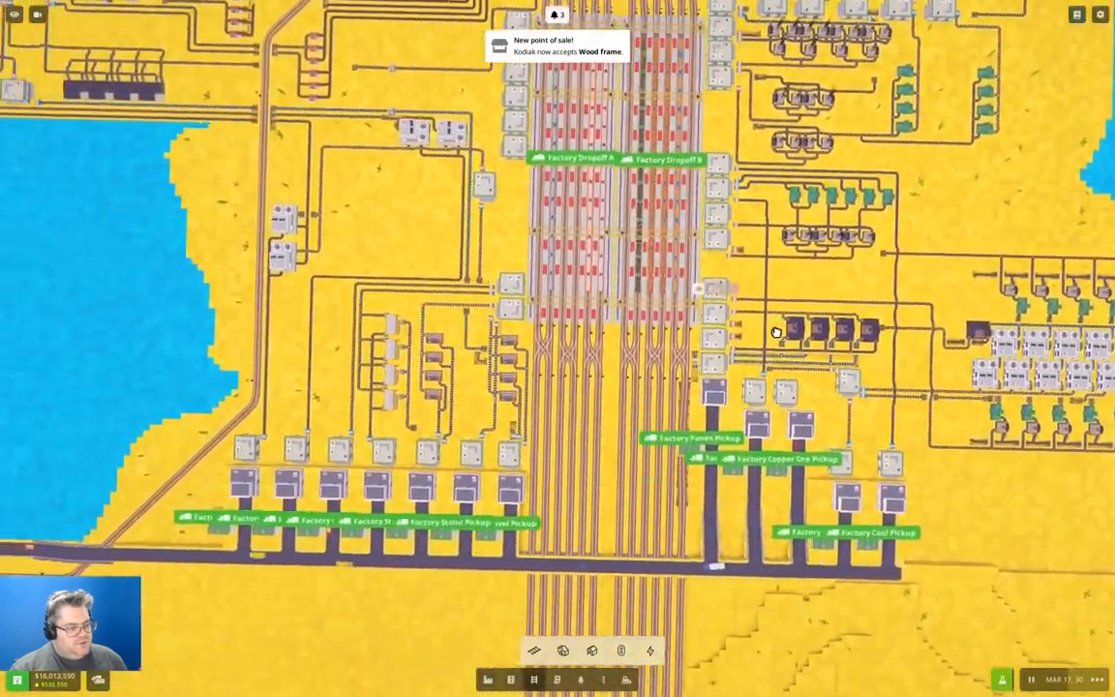
mouse_move(774, 332)
left_mouse_down()
mouse_move(677, 407)
mouse_move(481, 513)
left_mouse_up()
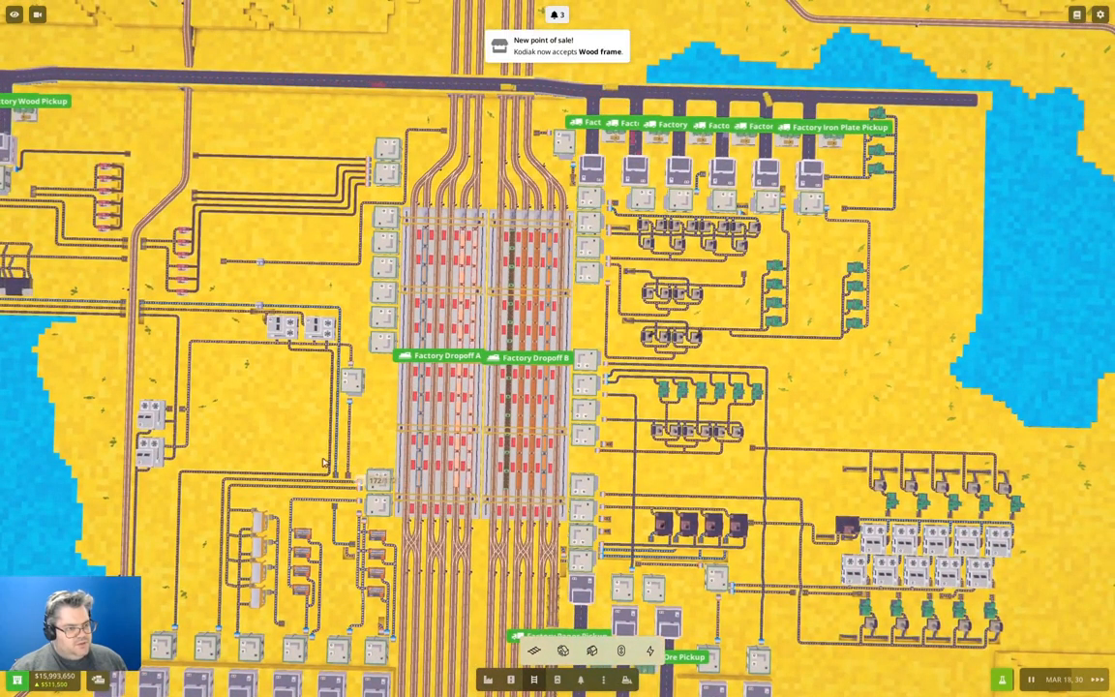
left_click_drag(322, 462, 609, 496)
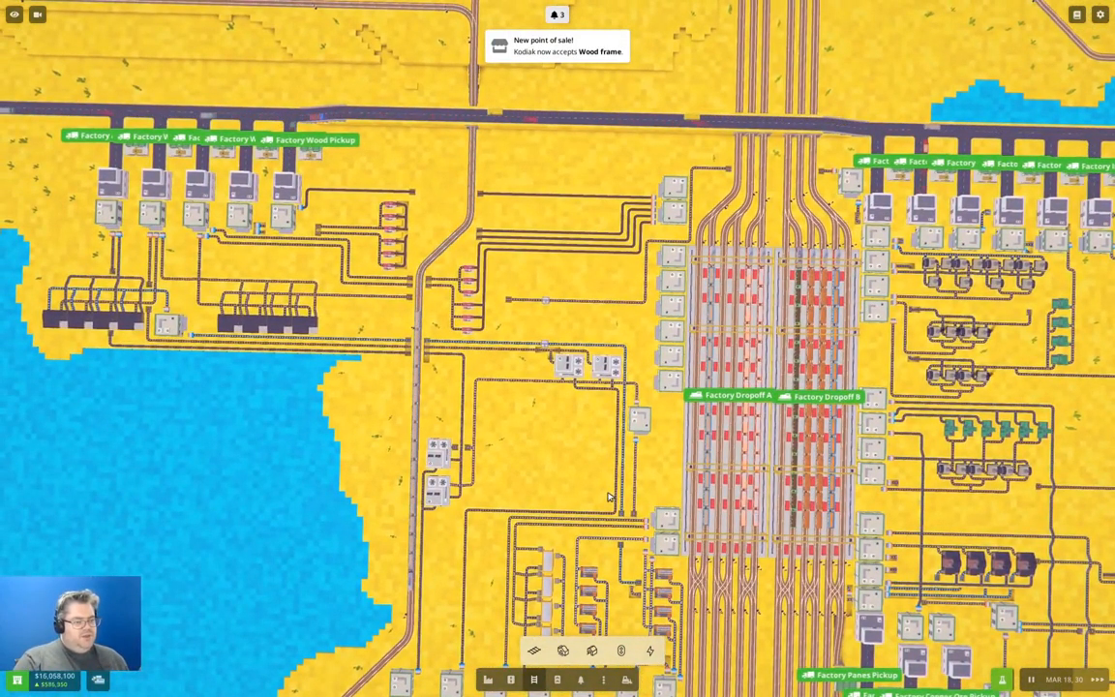
scroll(598, 341, "down", 4)
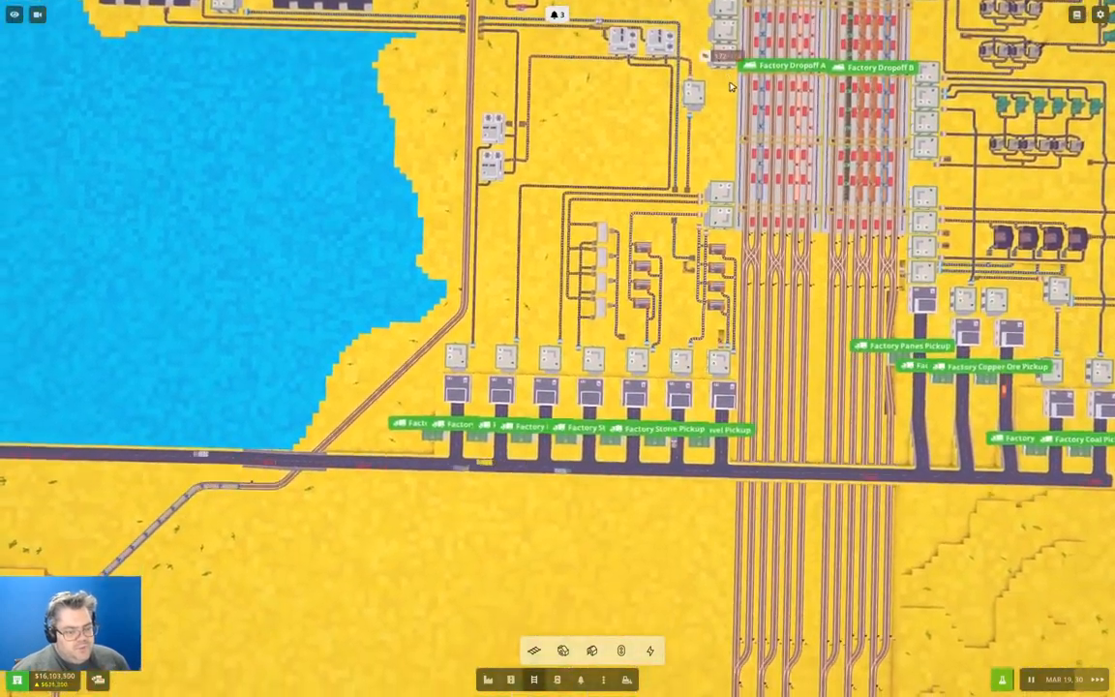
left_click_drag(484, 291, 766, 392)
scroll(767, 391, "down", 3)
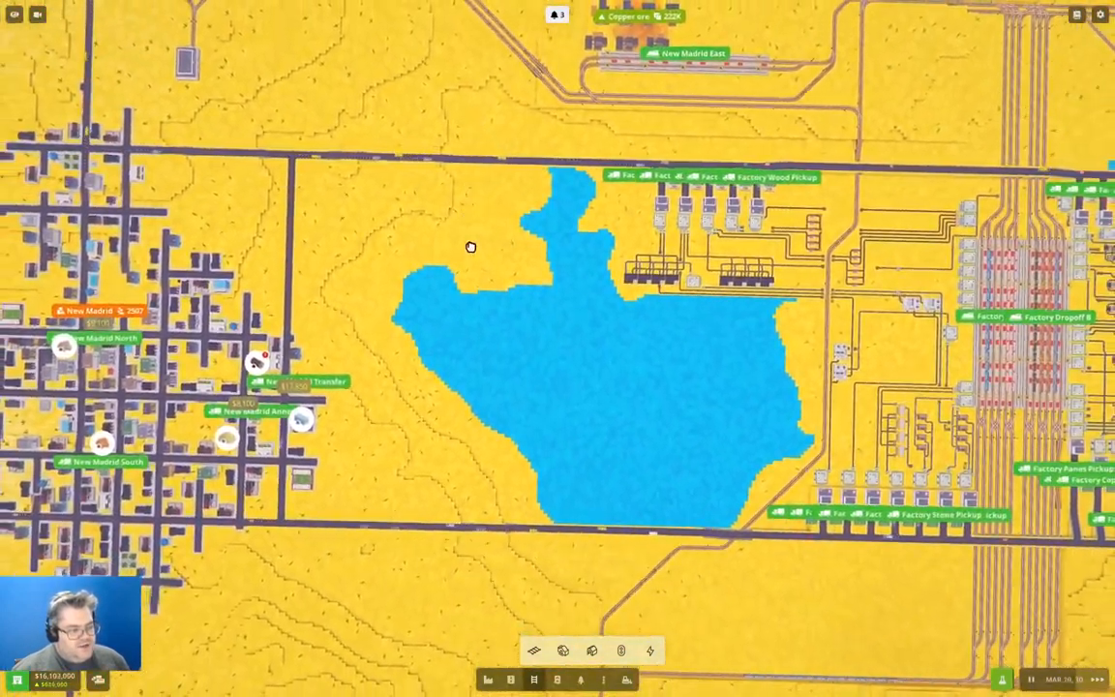
mouse_move(184, 111)
left_mouse_down()
mouse_move(194, 464)
mouse_move(193, 145)
left_mouse_up()
scroll(194, 464, "up", 3)
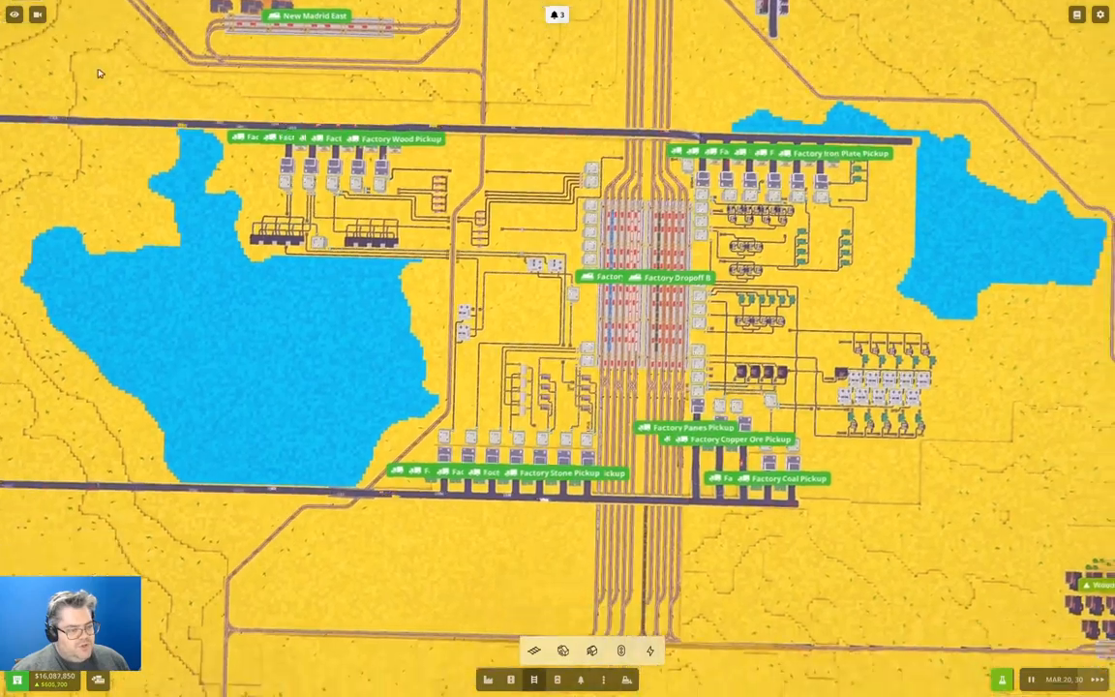
scroll(416, 368, "up", 3)
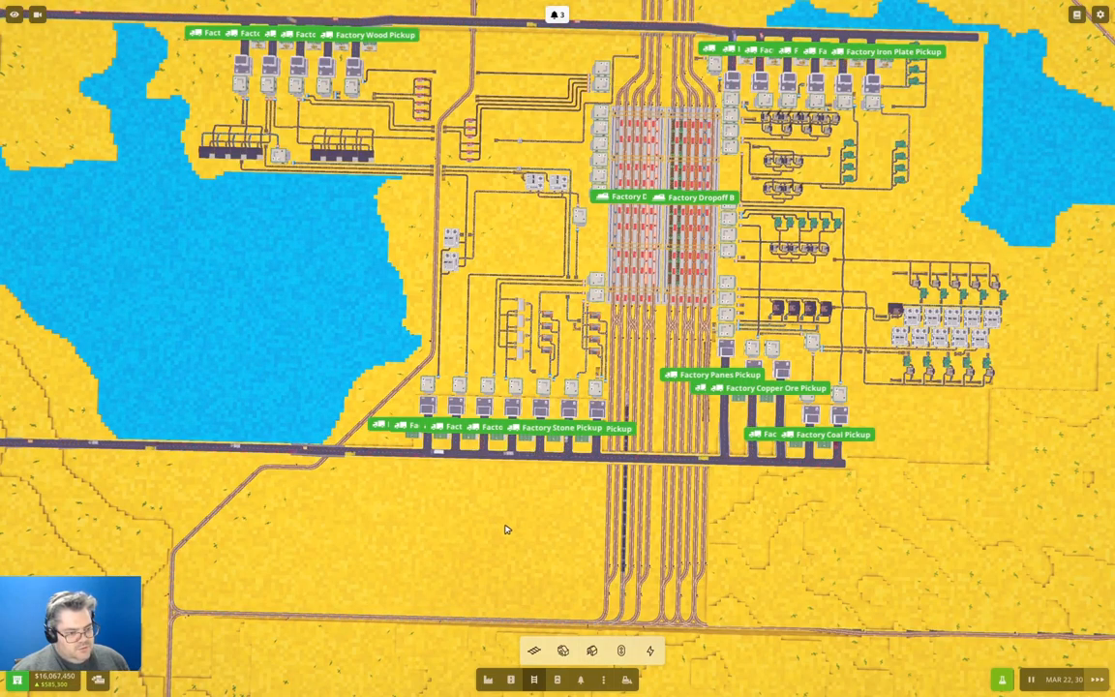
scroll(625, 402, "up", 2)
scroll(638, 387, "up", 2)
scroll(653, 382, "up", 2)
scroll(662, 377, "up", 2)
scroll(662, 377, "up", 2)
scroll(649, 319, "up", 2)
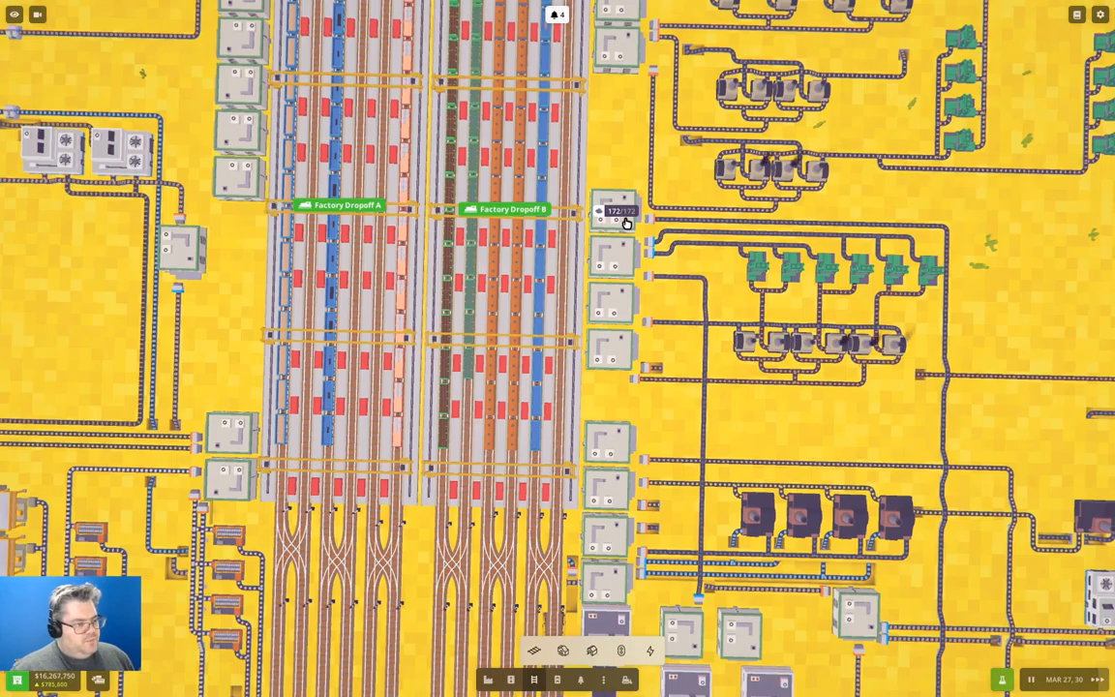
scroll(624, 224, "down", 5)
Check recent notifications and bring the factory pickup and dropoff stations into view.
left_click_drag(625, 484, 624, 193)
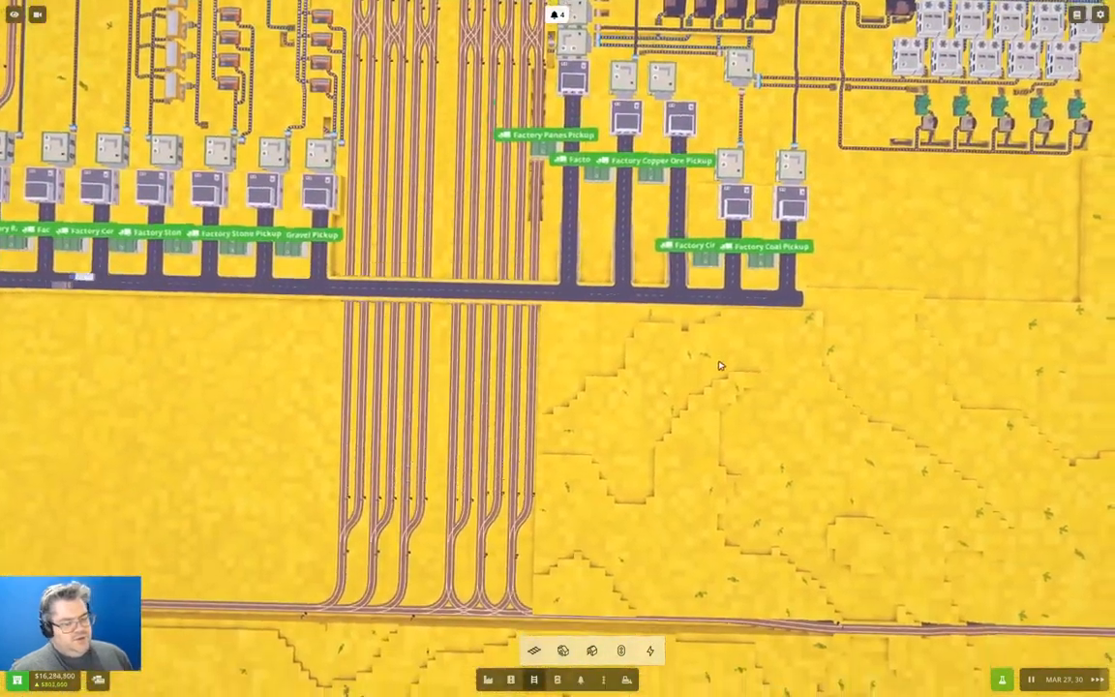
scroll(802, 198, "up", 3)
left_click_drag(801, 197, 544, 14)
scroll(544, 13, "up", 2)
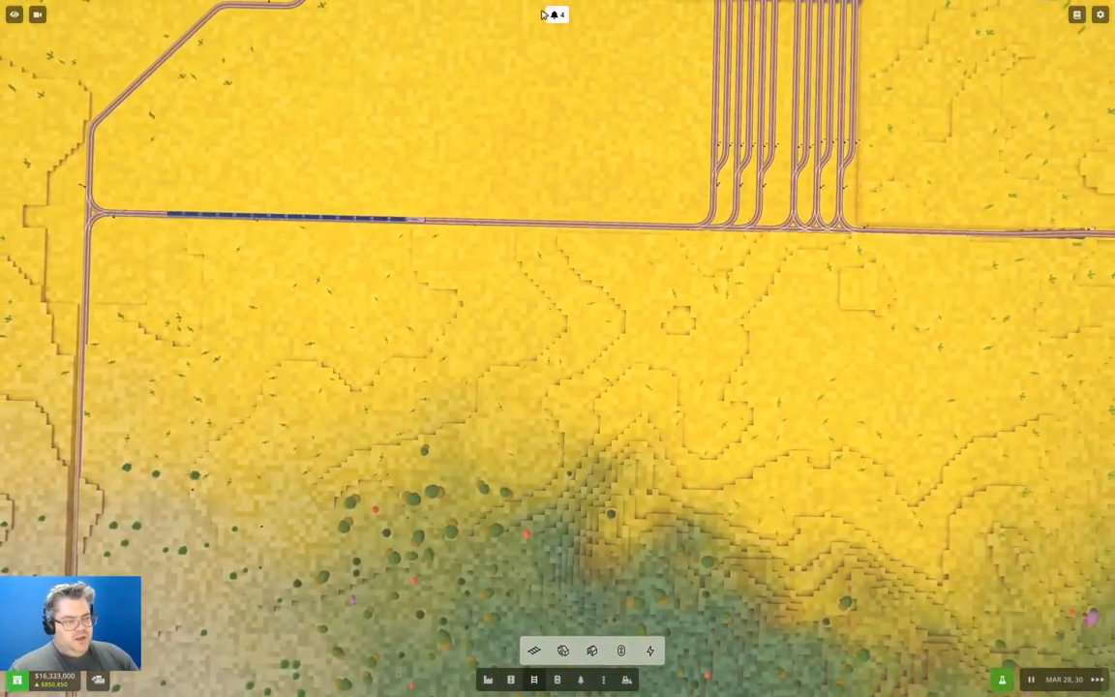
left_click(556, 17)
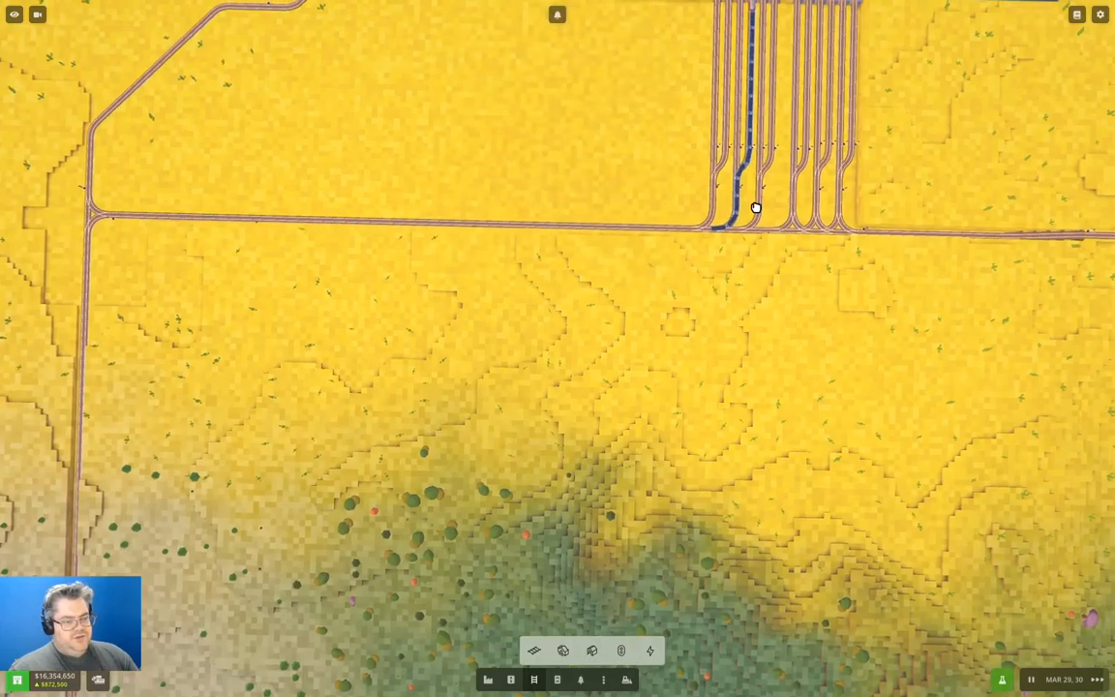
mouse_move(755, 208)
left_mouse_down()
mouse_move(706, 412)
mouse_move(677, 435)
left_mouse_up()
scroll(619, 246, "up", 1)
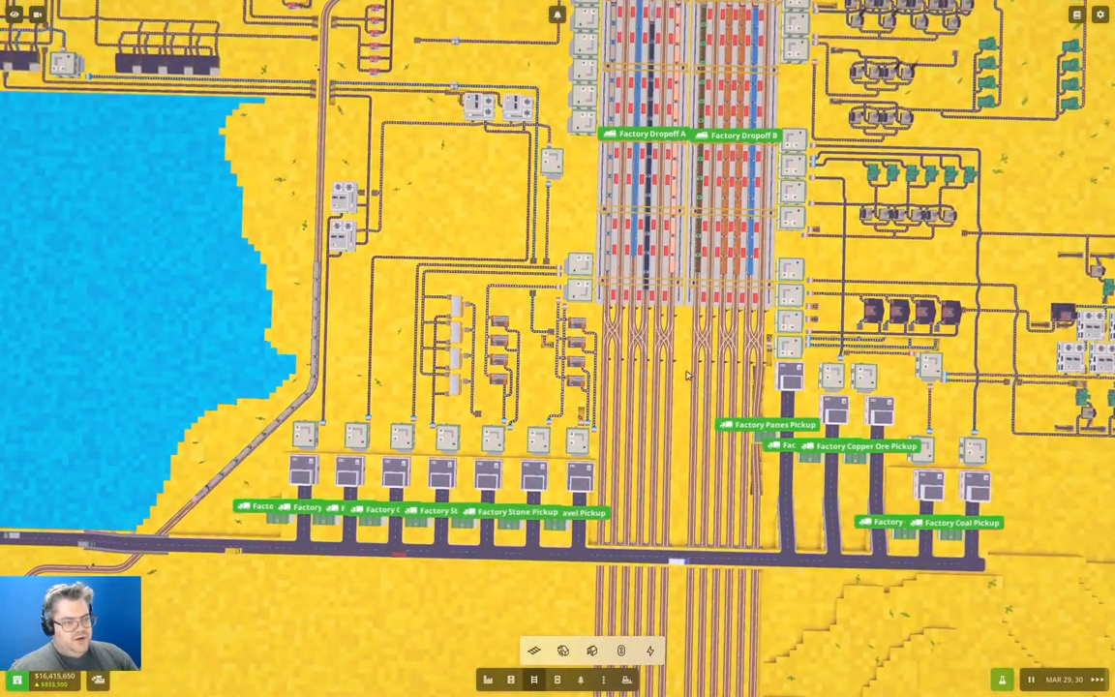
scroll(619, 247, "down", 3)
Move the view south across the open desert terrain below the stations.
left_click_drag(619, 484, 678, 96)
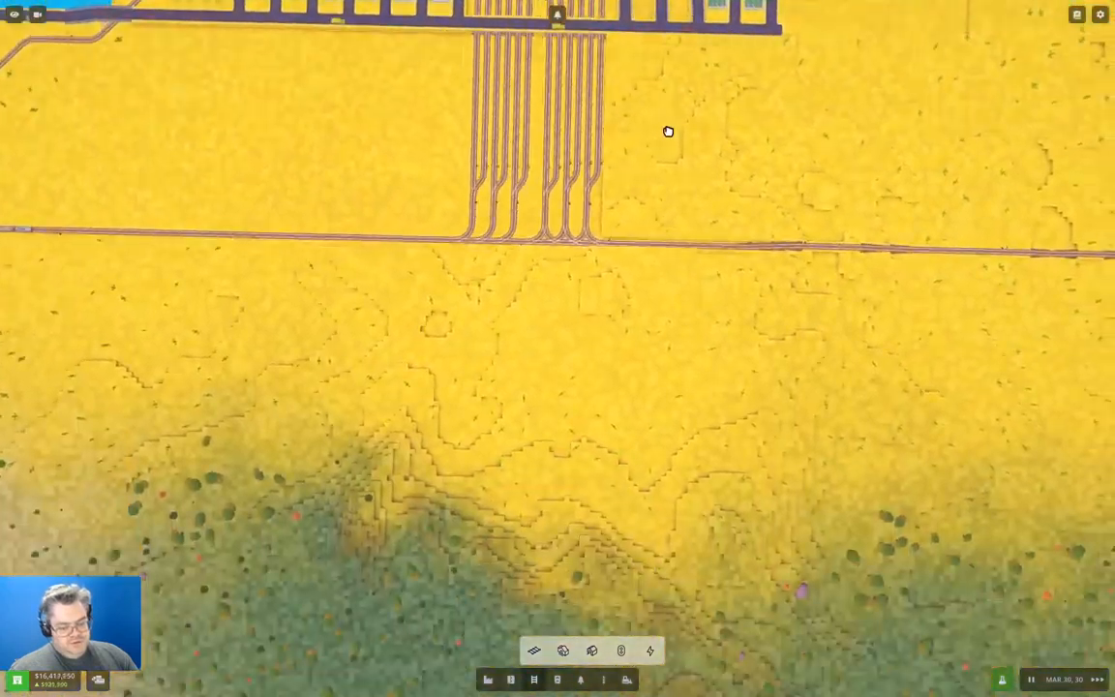
mouse_move(677, 484)
left_mouse_down()
mouse_move(941, 315)
mouse_move(581, 291)
mouse_move(677, 291)
left_mouse_up()
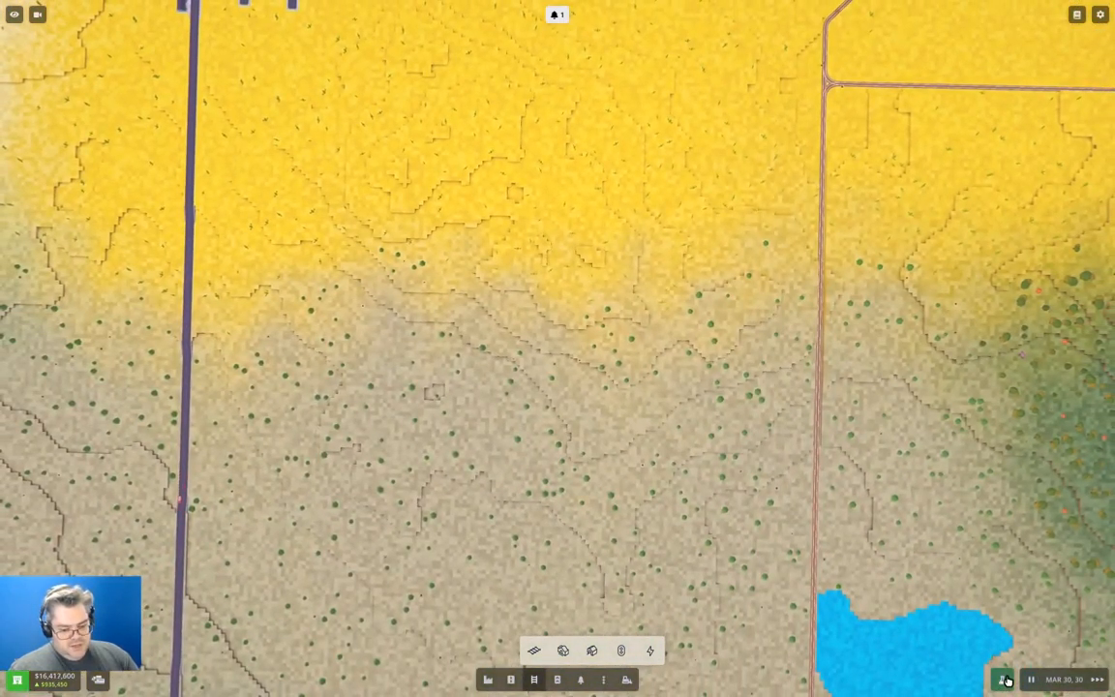
left_click(1001, 678)
Reach Laboratory 1 from the completed Steam Engine II research card.
left_click_drag(401, 236, 677, 387)
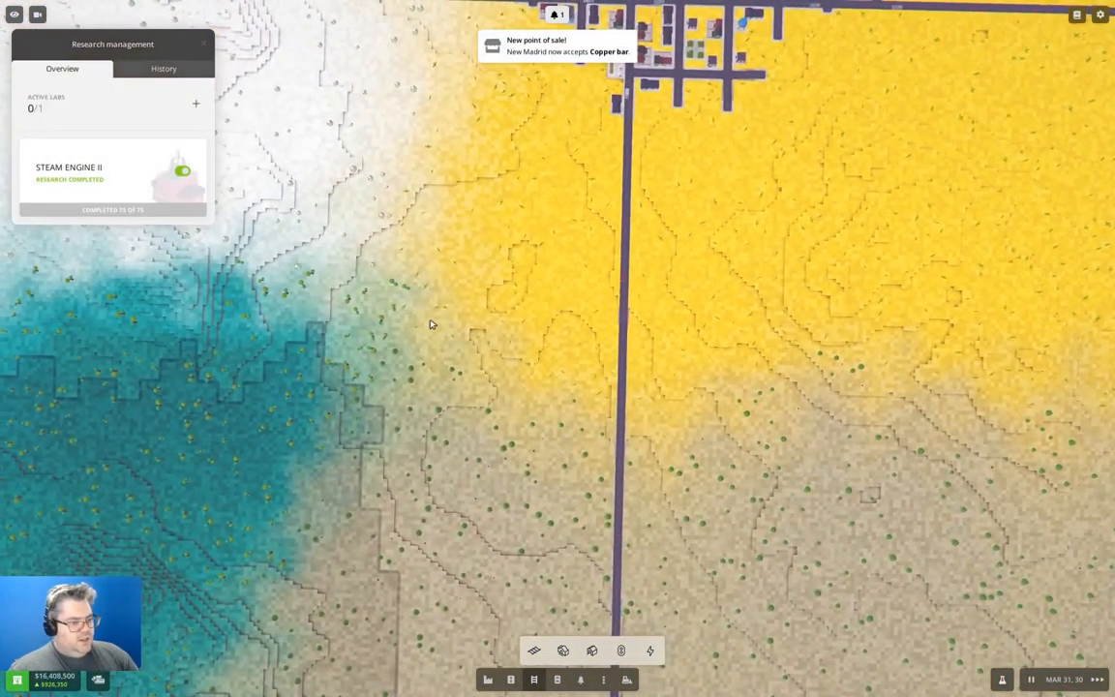
scroll(581, 339, "up", 2)
left_click_drag(580, 387, 774, 436)
left_click(113, 213)
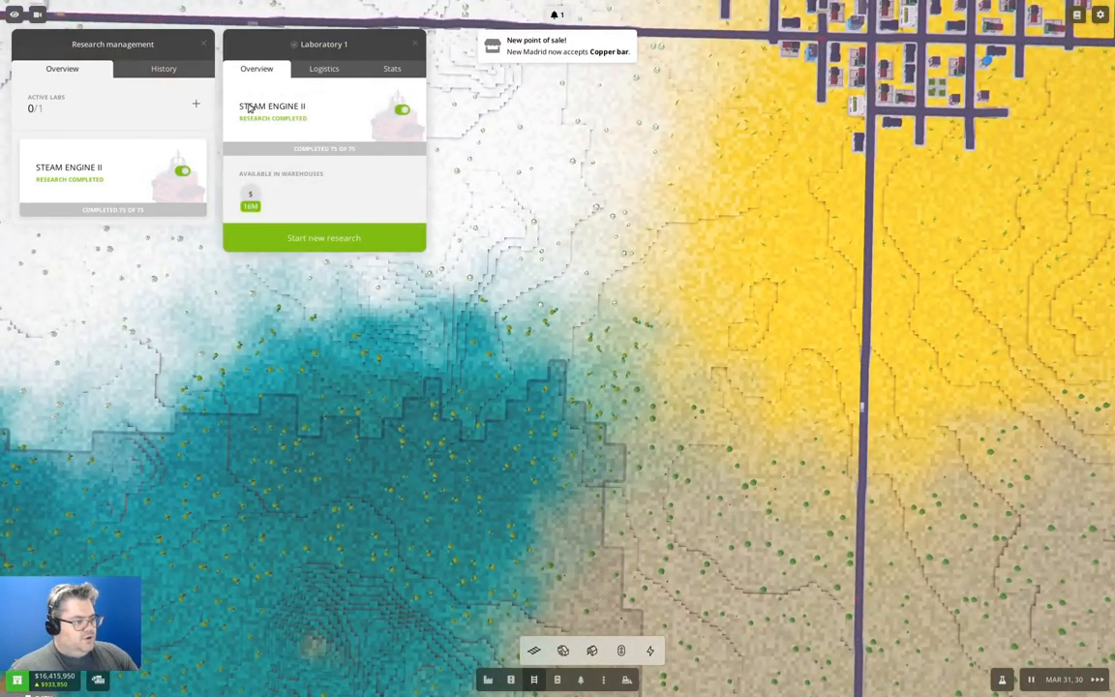
left_click(295, 46)
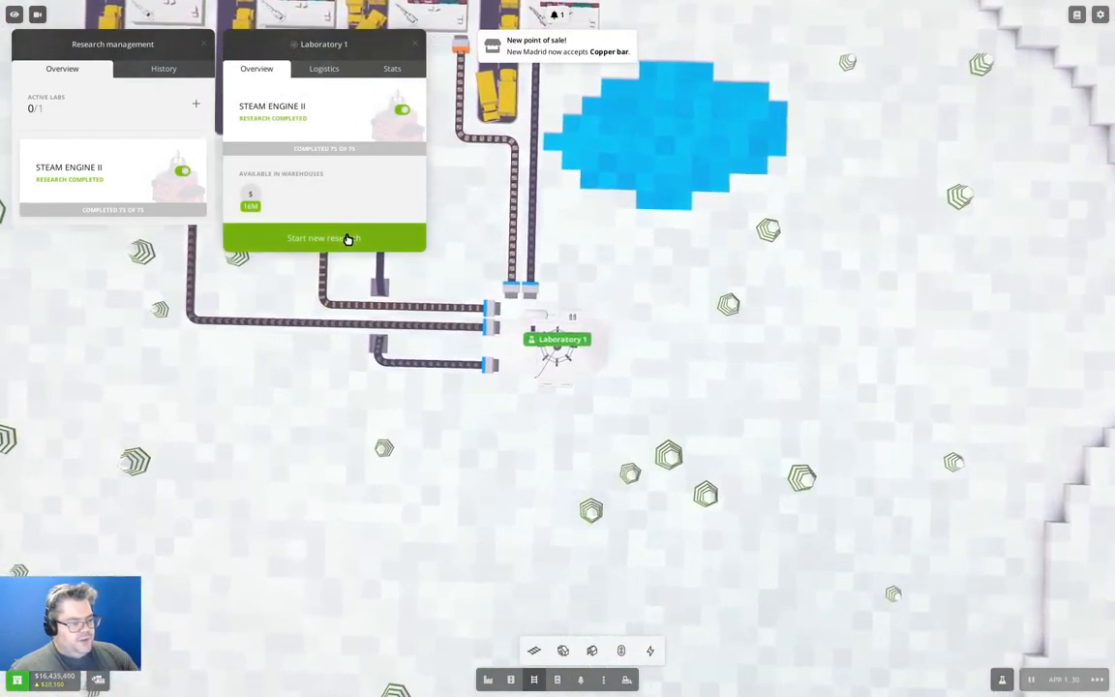
Start Heavy Electric Engine as Laboratory 1's next research and close the lab panel.
left_click(323, 237)
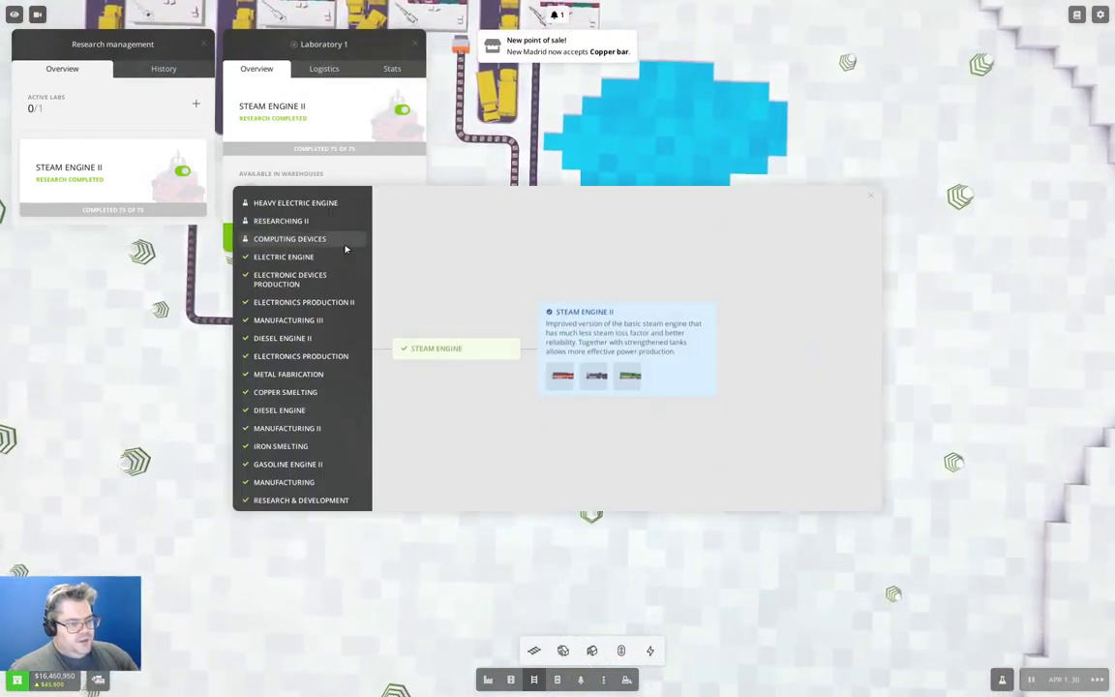
left_click(285, 203)
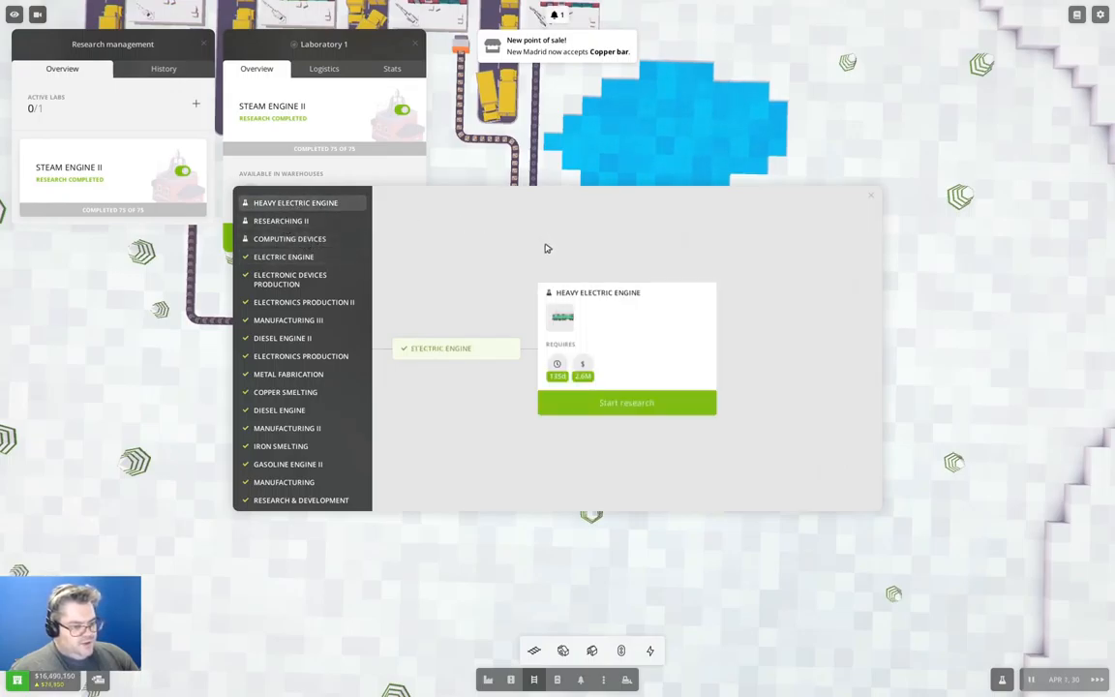
left_click(638, 403)
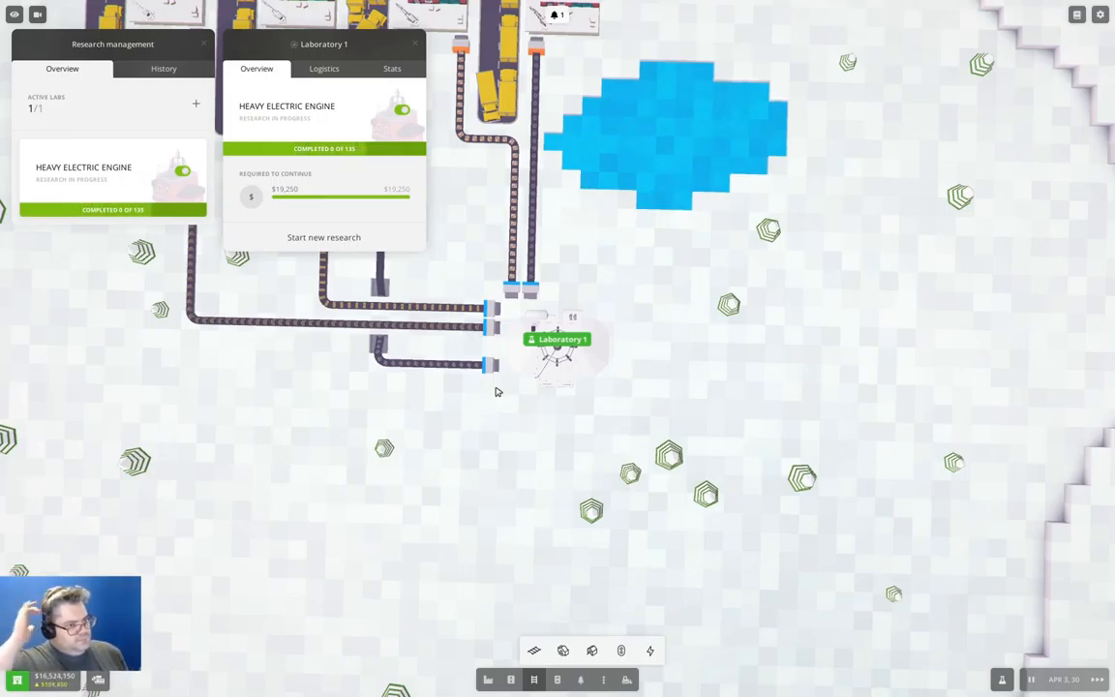
left_click(418, 45)
Pause the game and bring up Research Park Dropoff E's station details.
key("Escape")
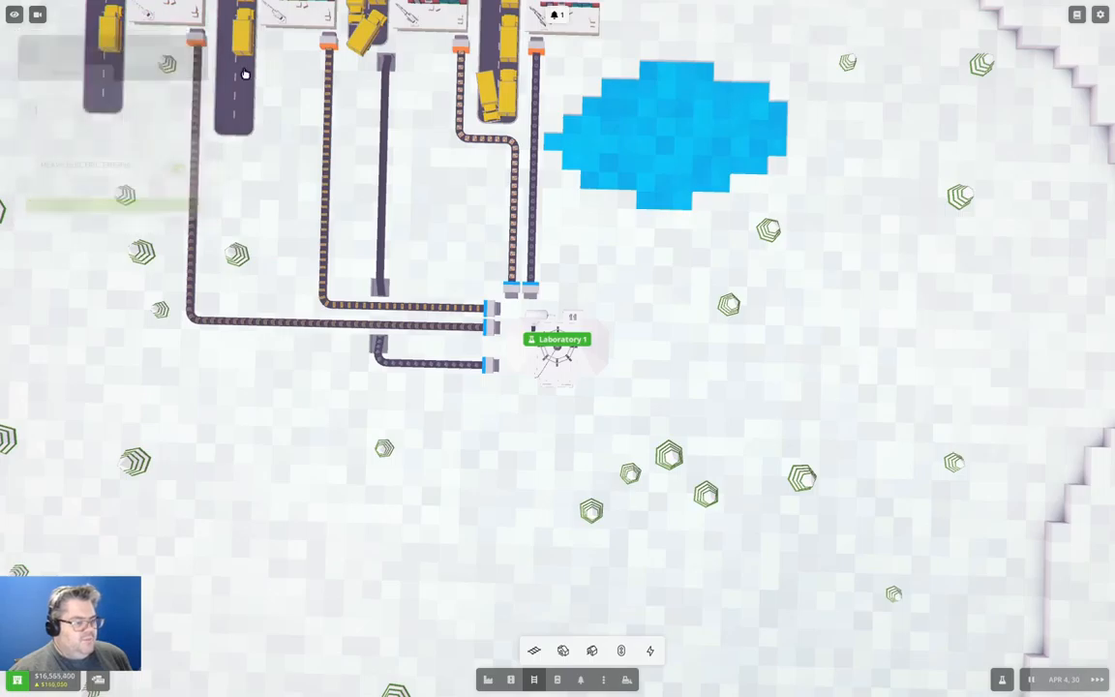
scroll(419, 104, "up", 1)
scroll(419, 104, "down", 3)
left_click(556, 18)
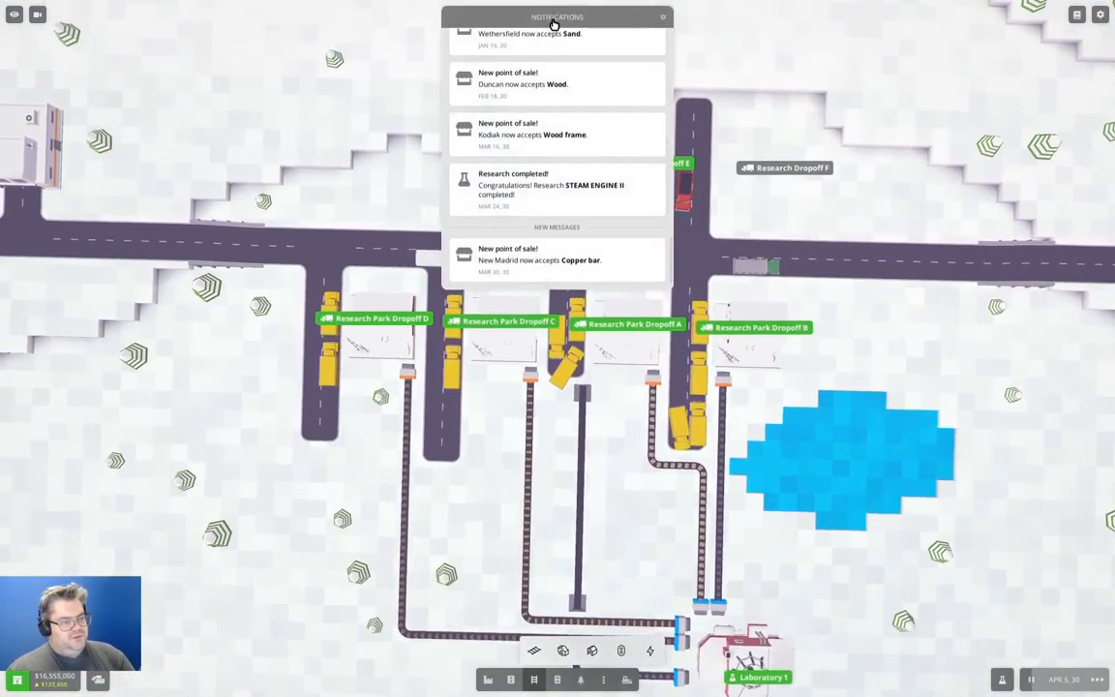
left_click(555, 17)
mouse_move(600, 291)
left_mouse_down()
mouse_move(611, 377)
mouse_move(558, 366)
left_mouse_up()
scroll(610, 378, "up", 2)
scroll(559, 366, "down", 3)
scroll(571, 194, "up", 3)
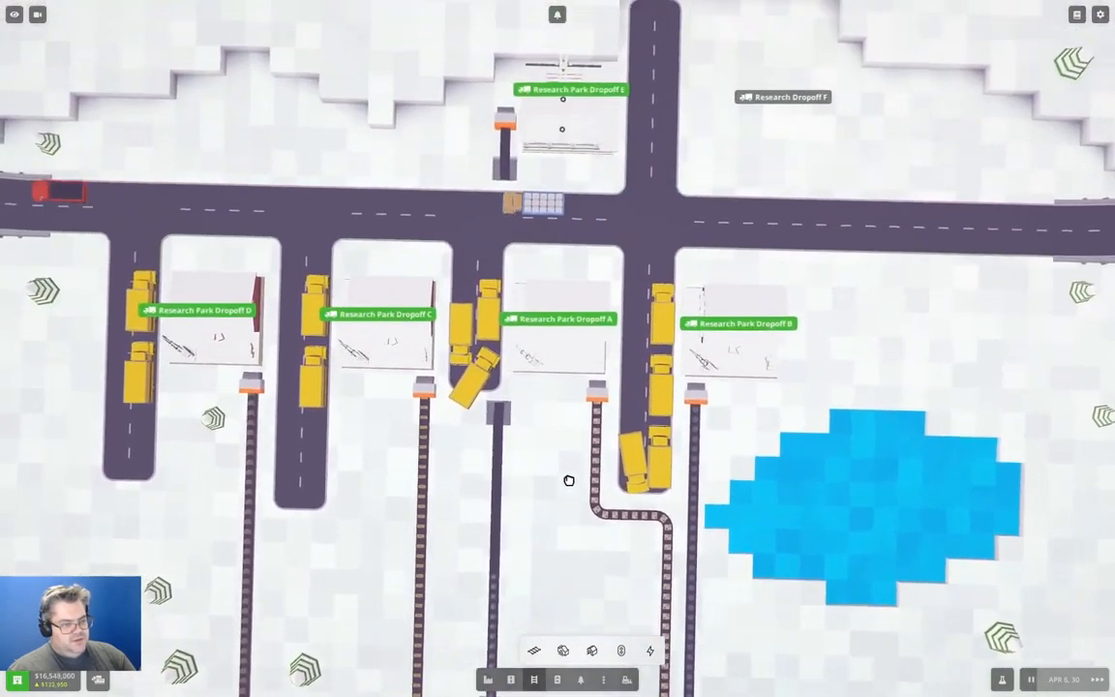
key("space")
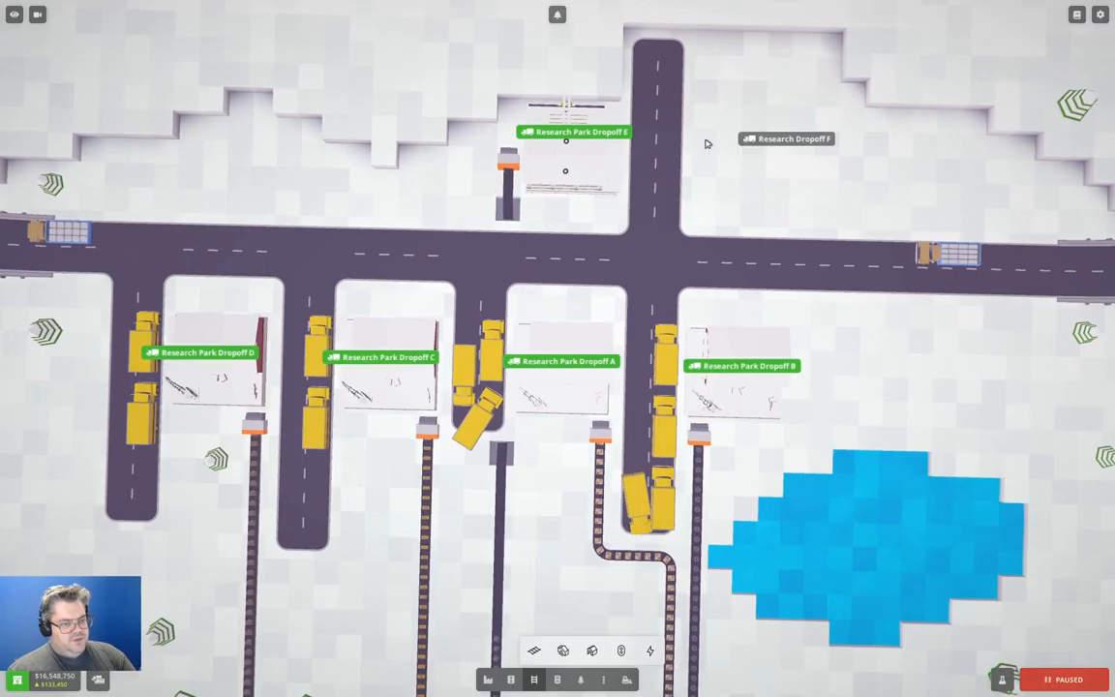
left_click(552, 136)
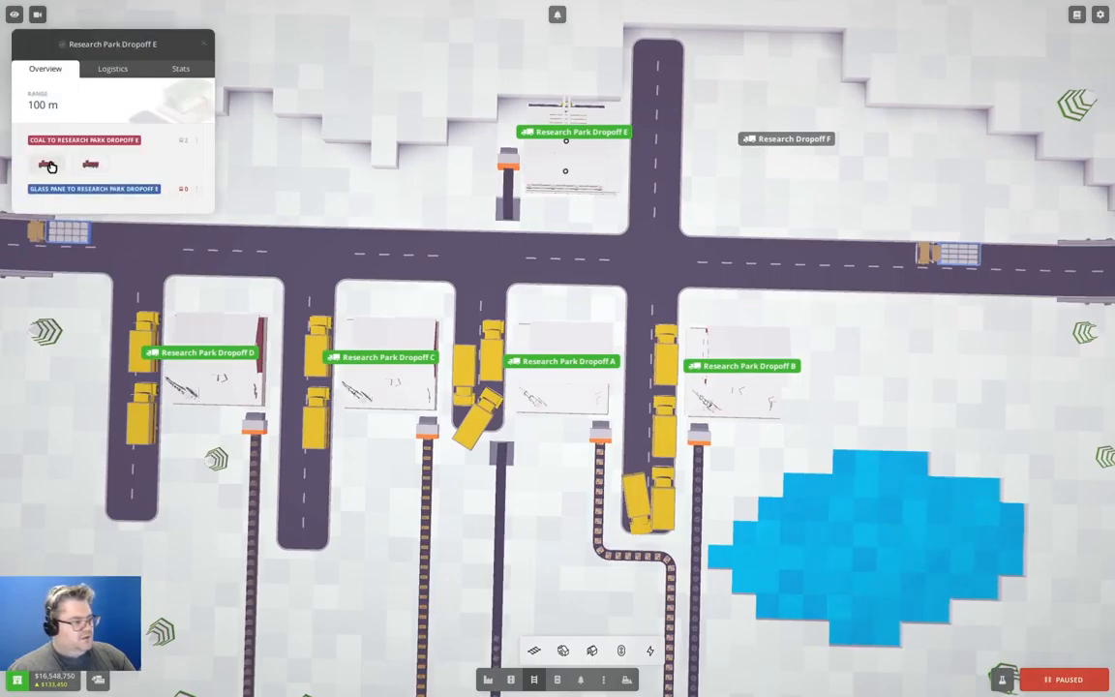
Send coal truck Car #9 to the nearby depot.
left_click(50, 167)
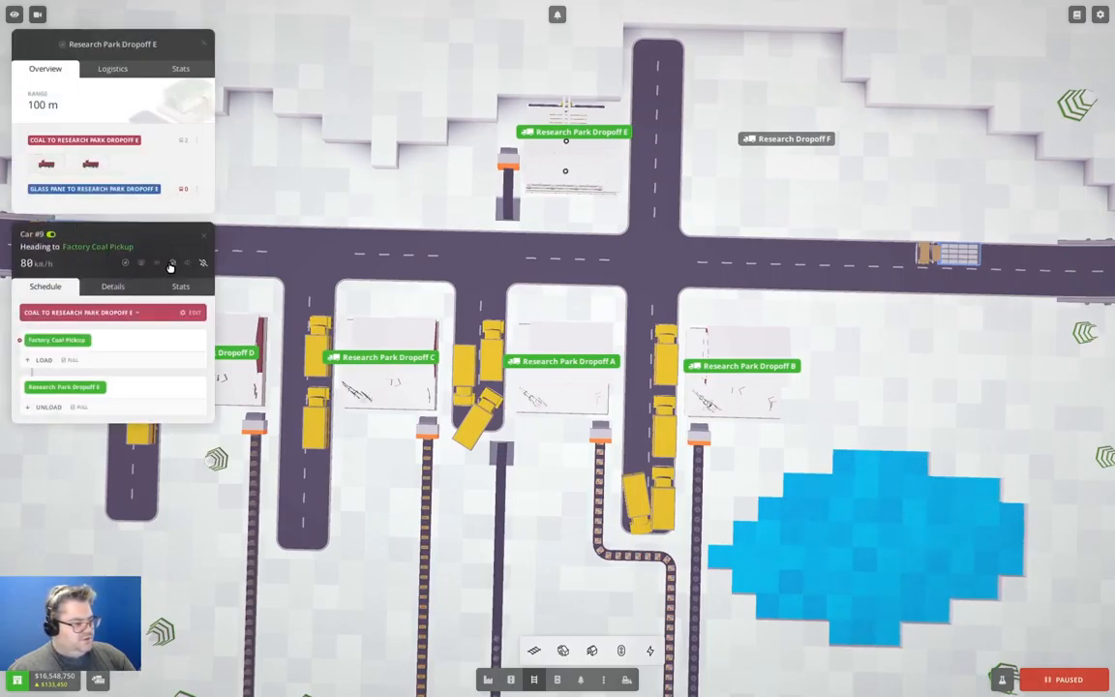
scroll(580, 339, "down", 5)
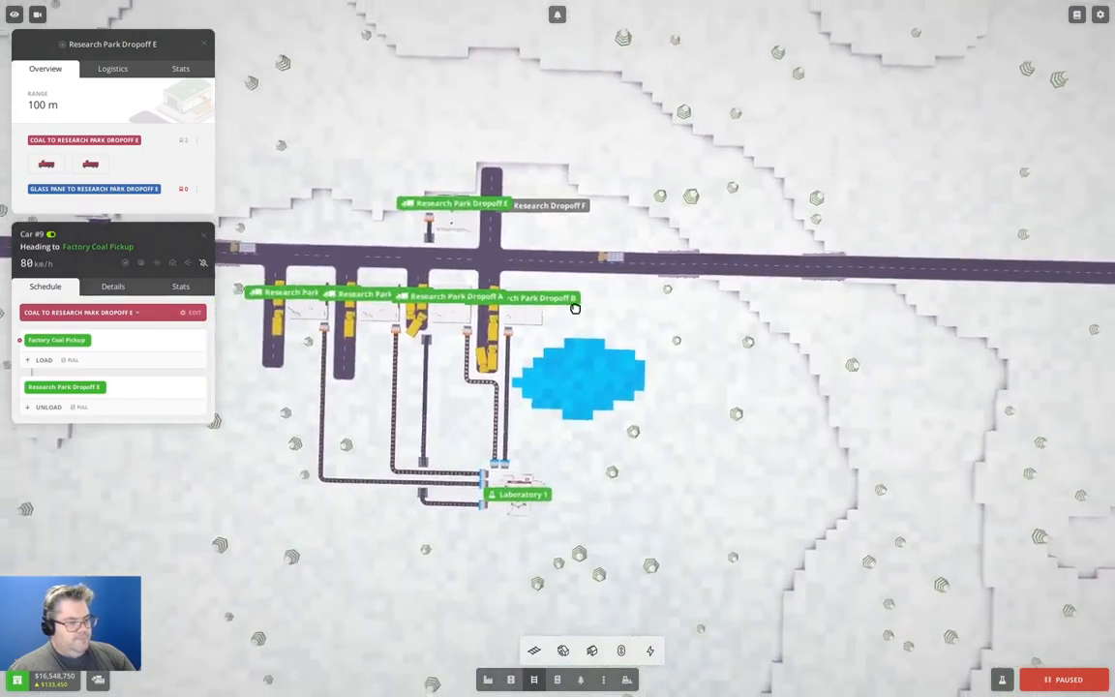
left_click_drag(581, 339, 822, 406)
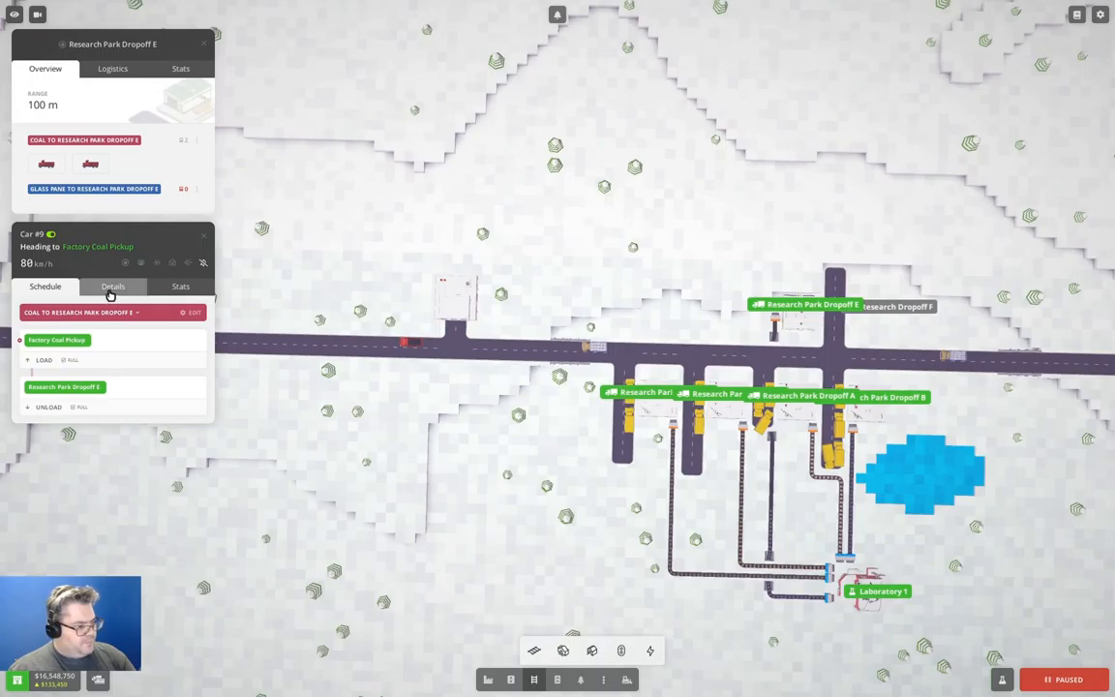
left_click(172, 264)
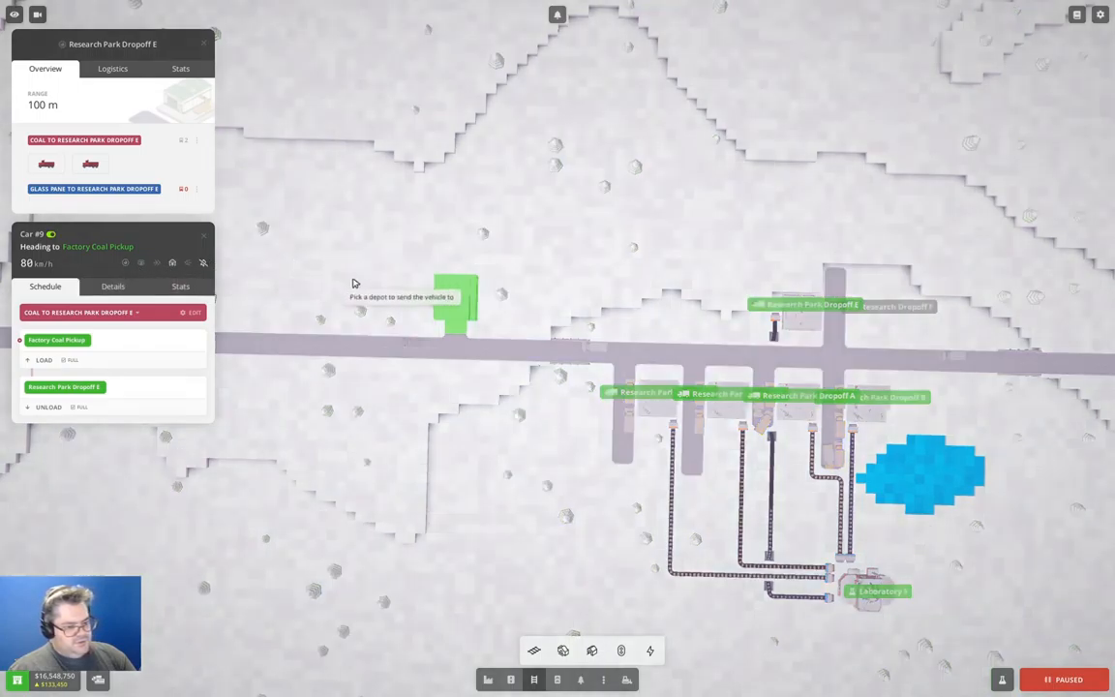
left_click(440, 295)
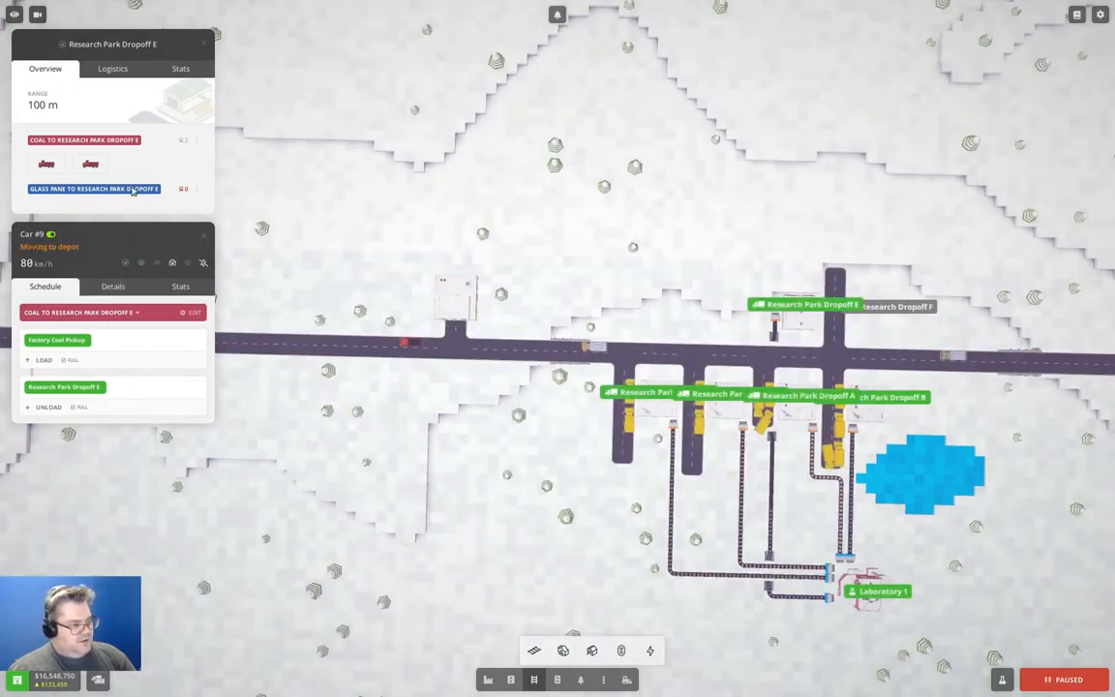
Send coal truck Car #10 to the same depot, resume the game and close both truck panels.
left_click(92, 168)
left_click(383, 74)
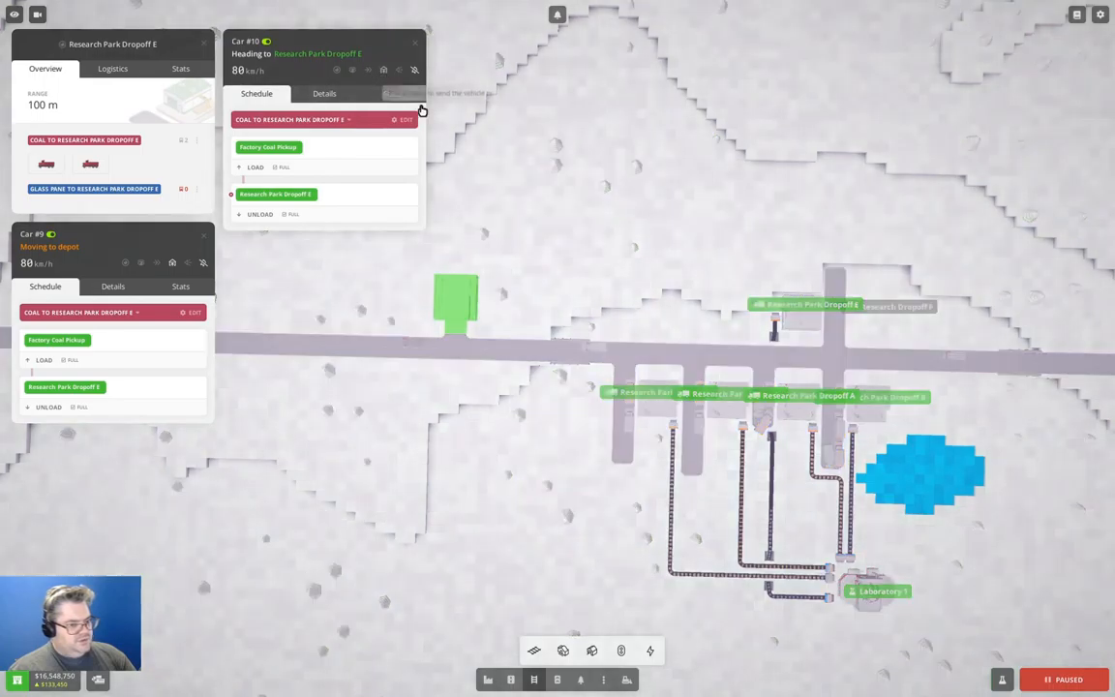
left_click(468, 299)
key("space")
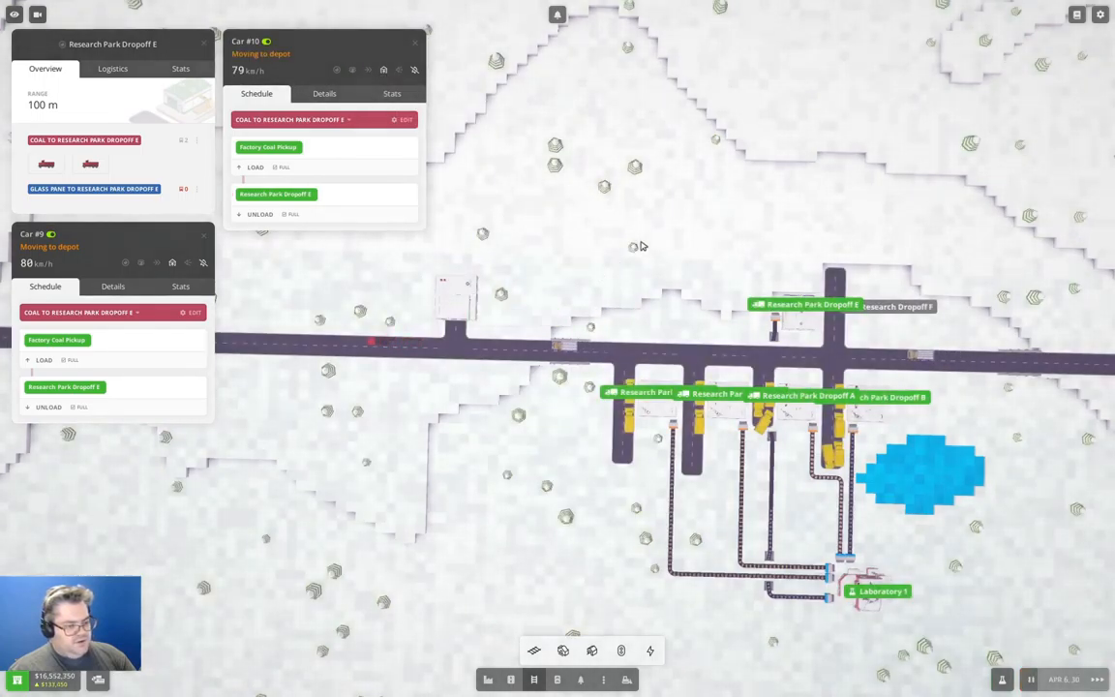
scroll(624, 267, "up", 3)
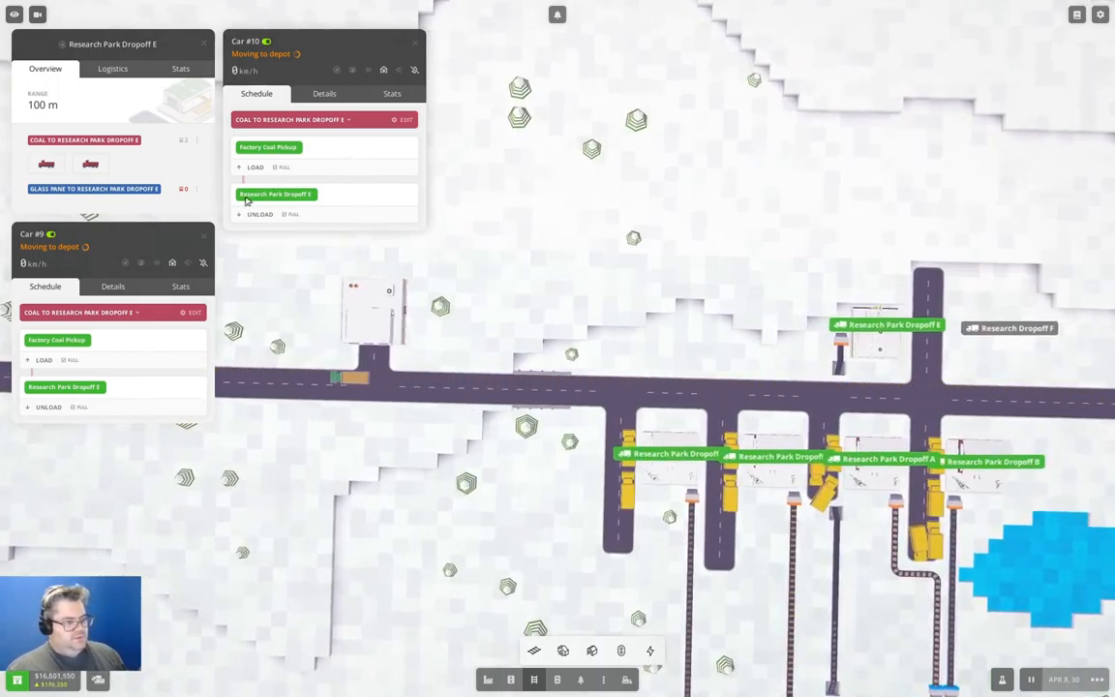
left_click(200, 238)
left_click(414, 44)
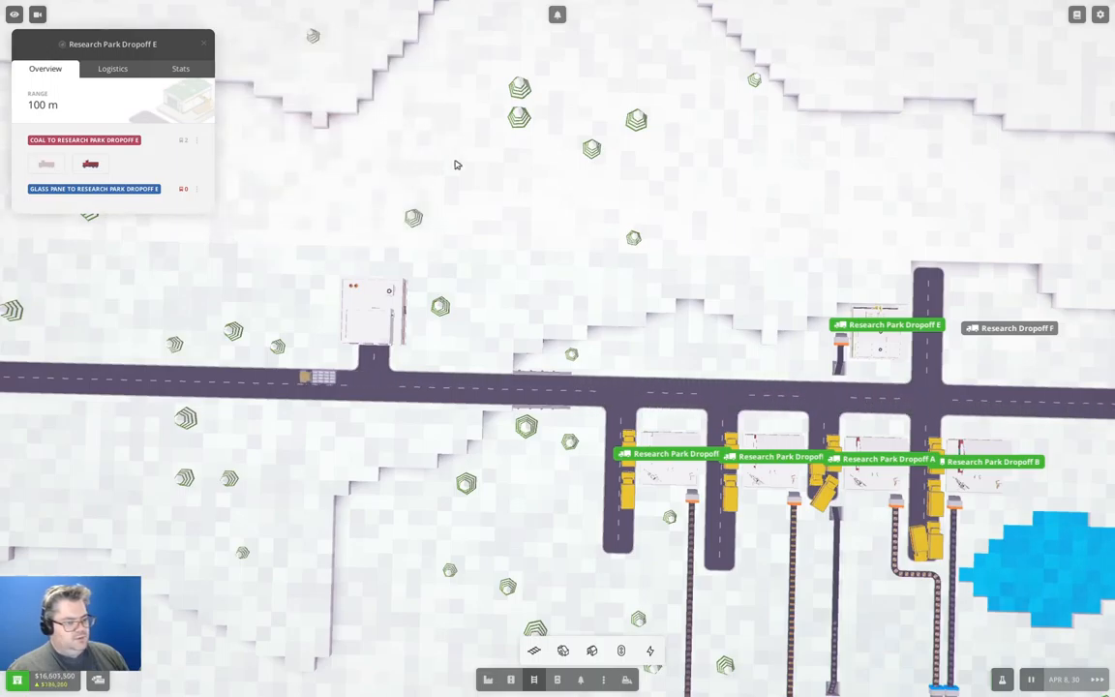
left_click(376, 306)
Sell all vehicles in Garage 17, confirming the sale of both coal trucks.
key("s")
key("d")
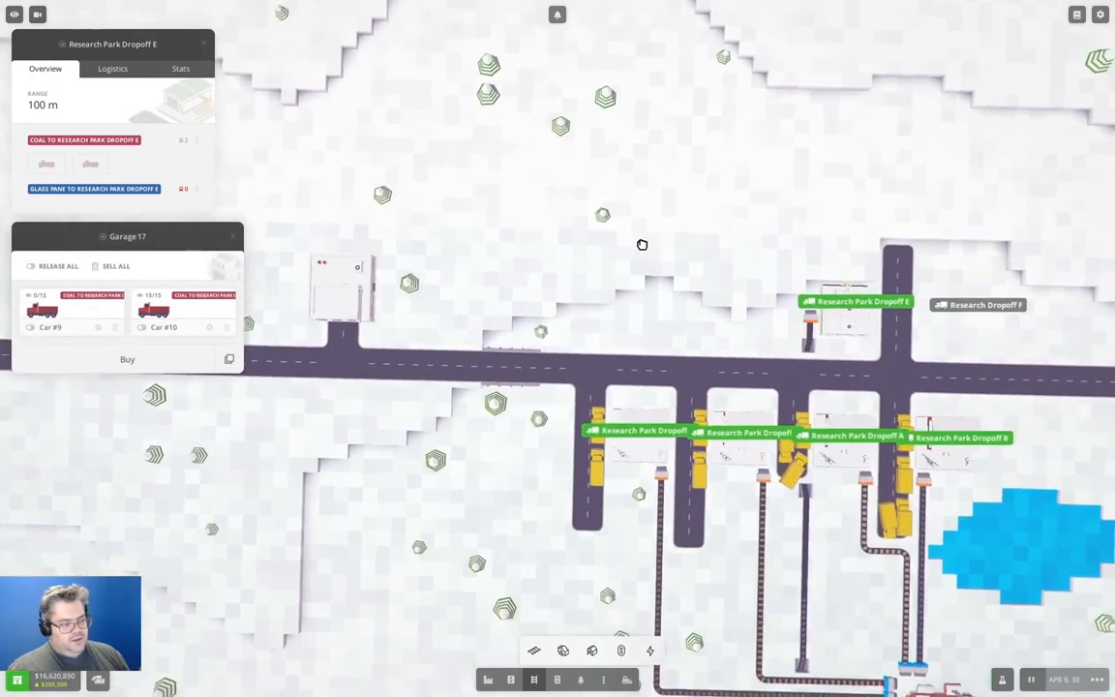
left_click(115, 268)
left_click(530, 372)
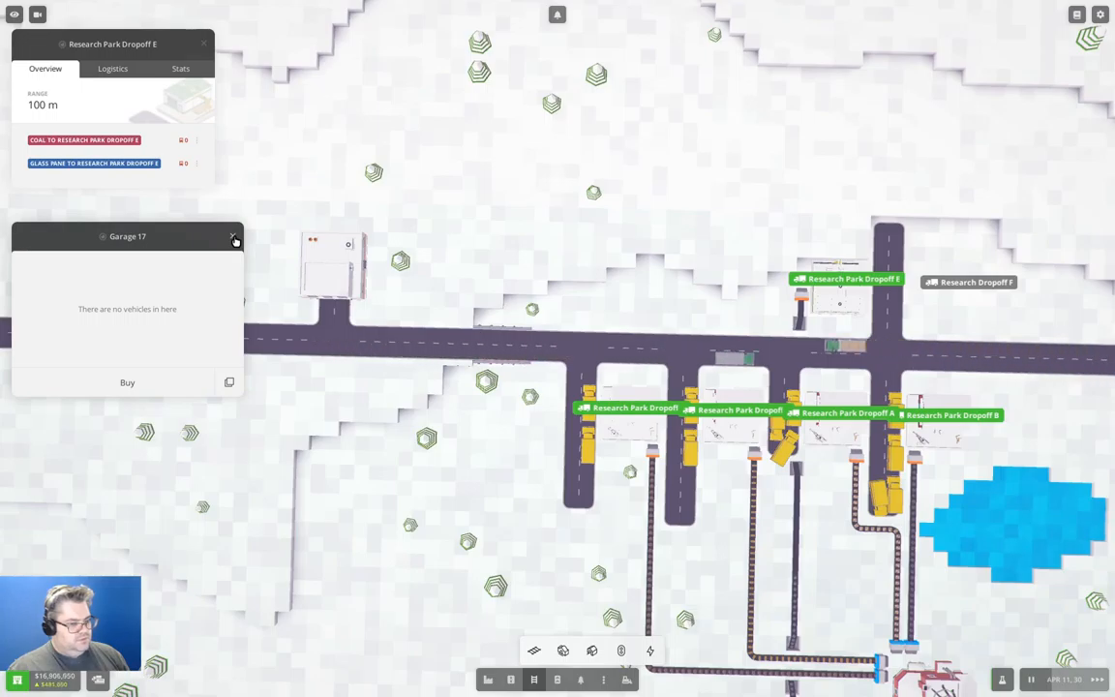
left_click(234, 240)
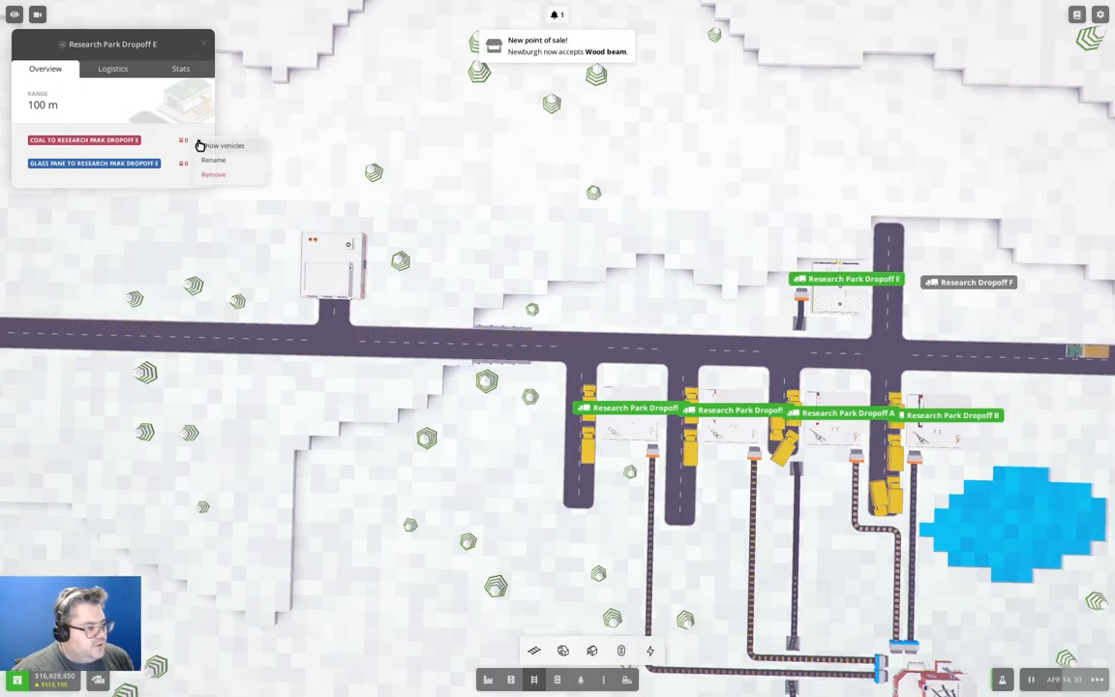
Remove the coal and glass pane routes listed at Research Park Dropoff E.
left_click(218, 177)
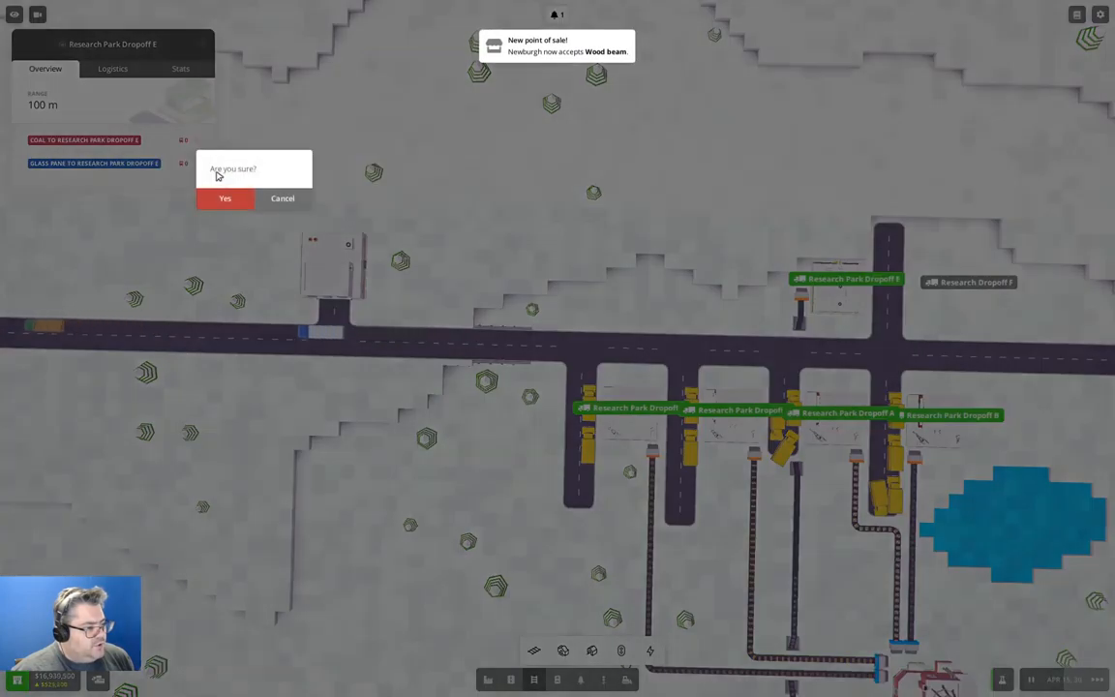
left_click(230, 200)
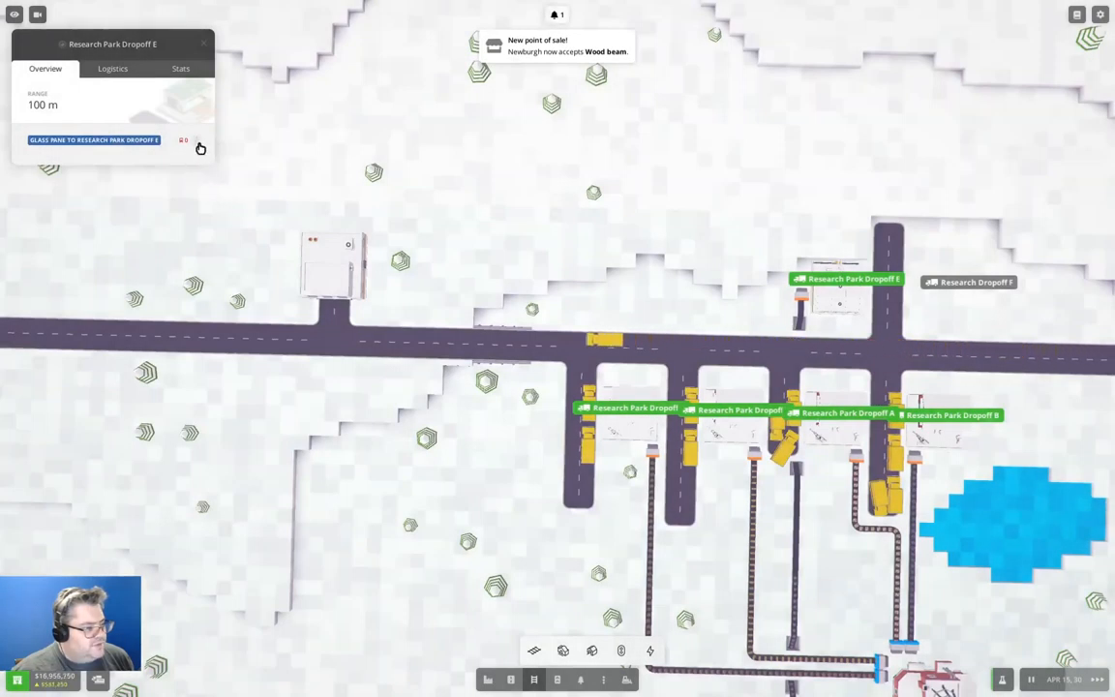
left_click(200, 148)
left_click(221, 177)
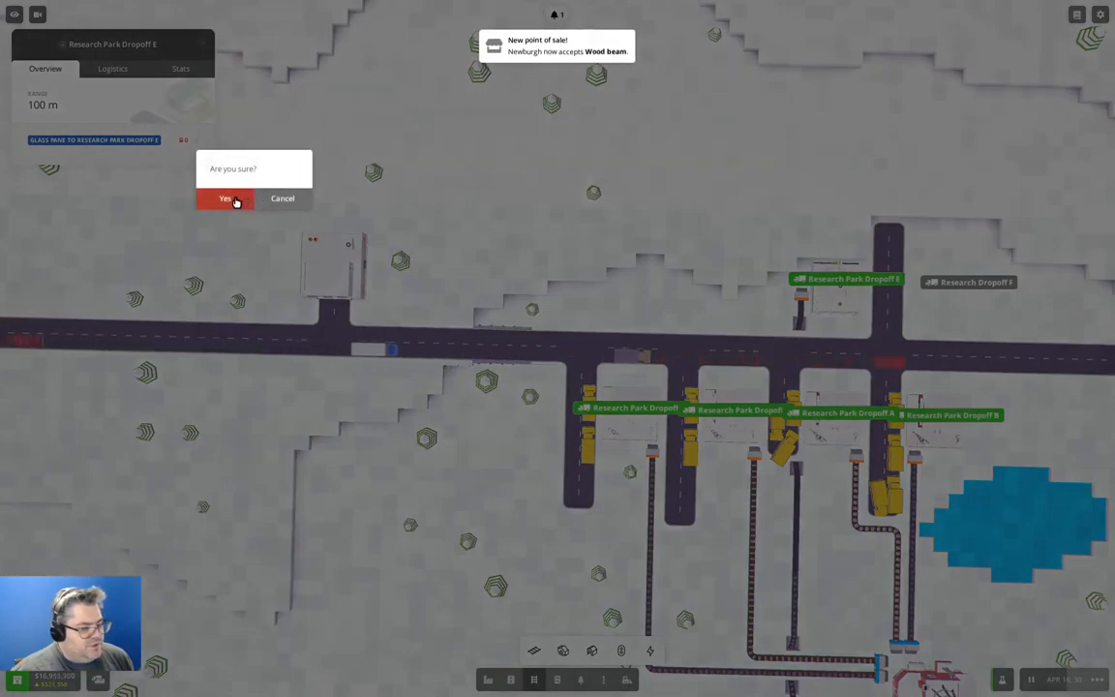
left_click(232, 201)
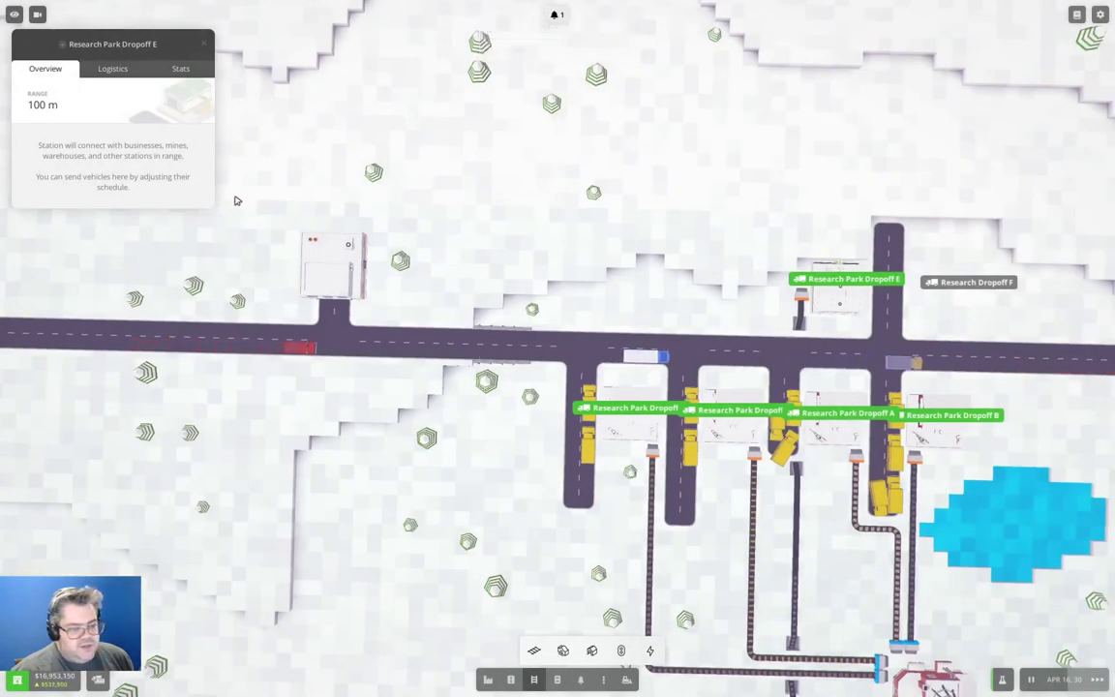
left_click(204, 43)
Delete the leftover gravel route to the destroyed Research Dropoff F station.
left_click(974, 283)
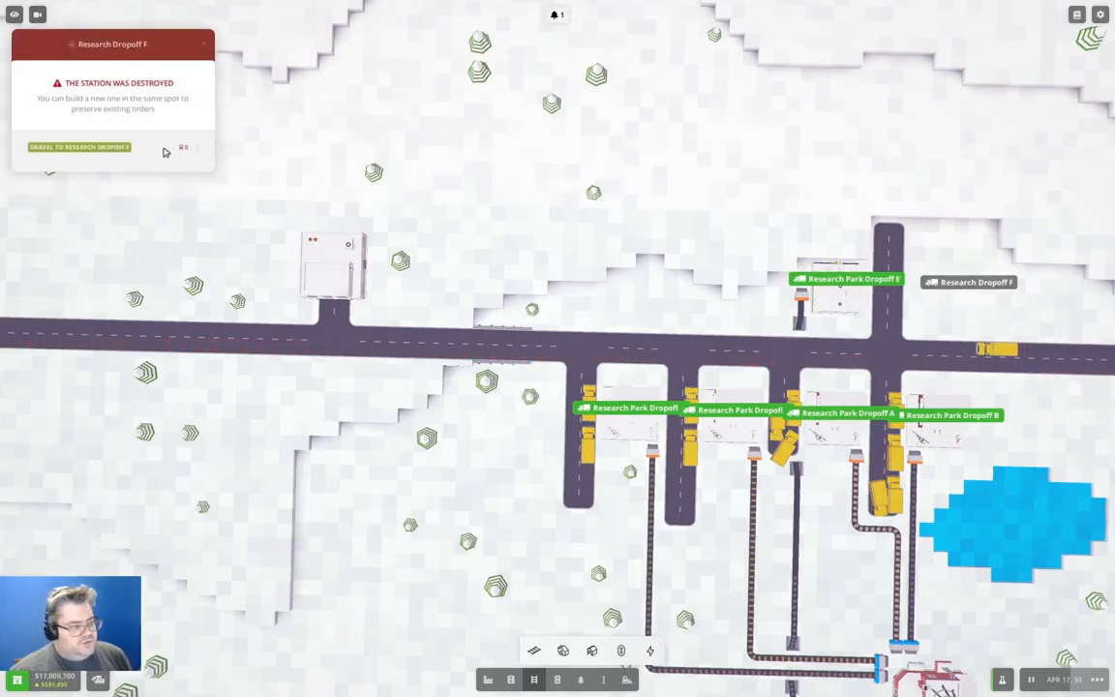
left_click(196, 153)
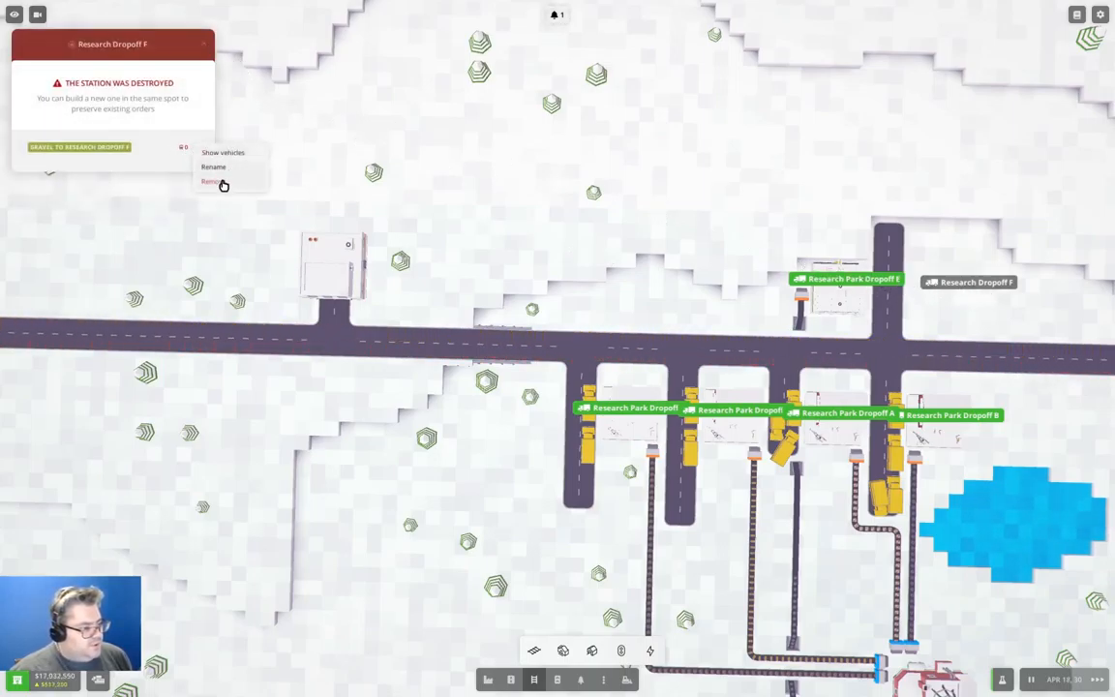
left_click(223, 185)
left_click(224, 209)
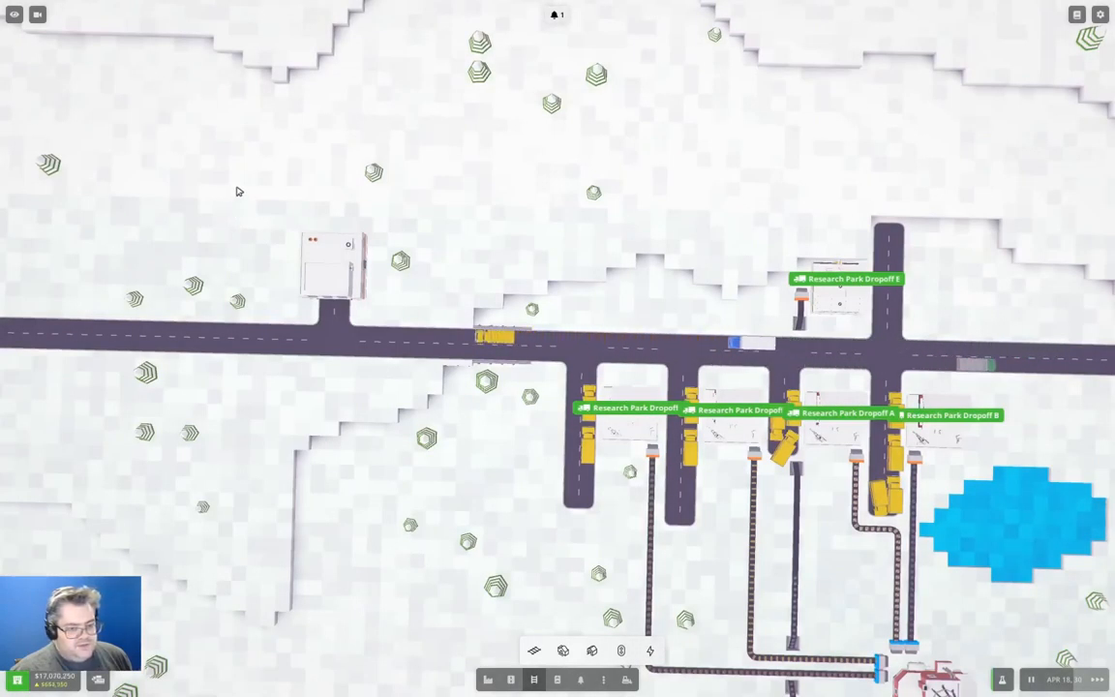
scroll(745, 327, "up", 3)
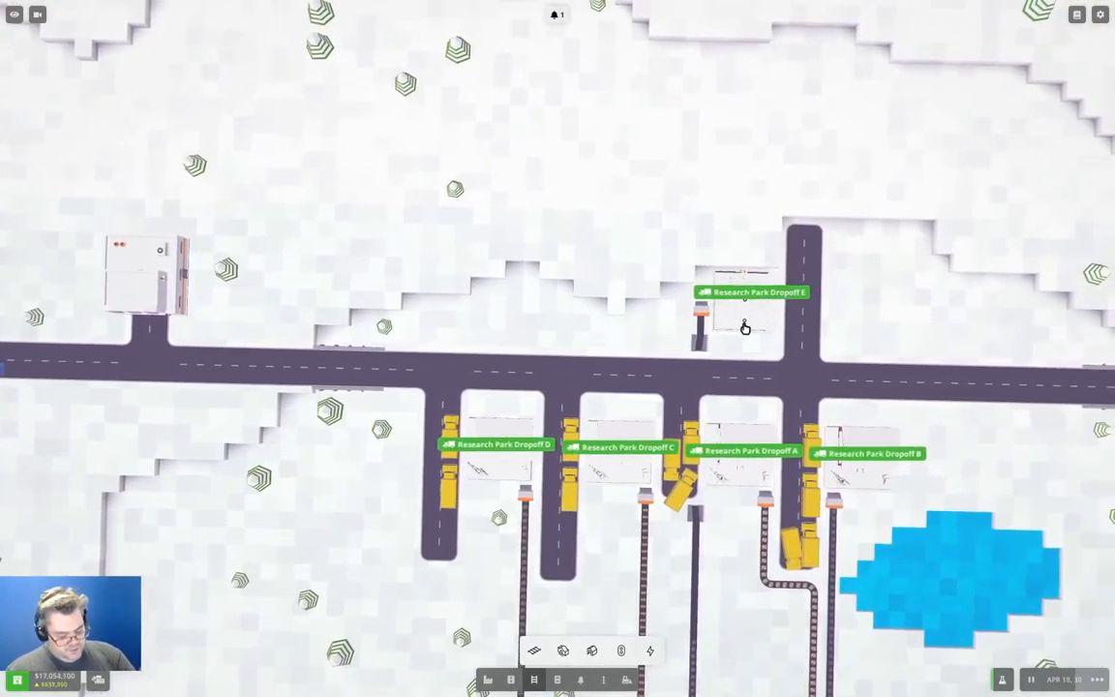
Bulldoze the Research Park Dropoff E freight station, its small stop, roadside piece and first conveyor.
left_click(746, 320)
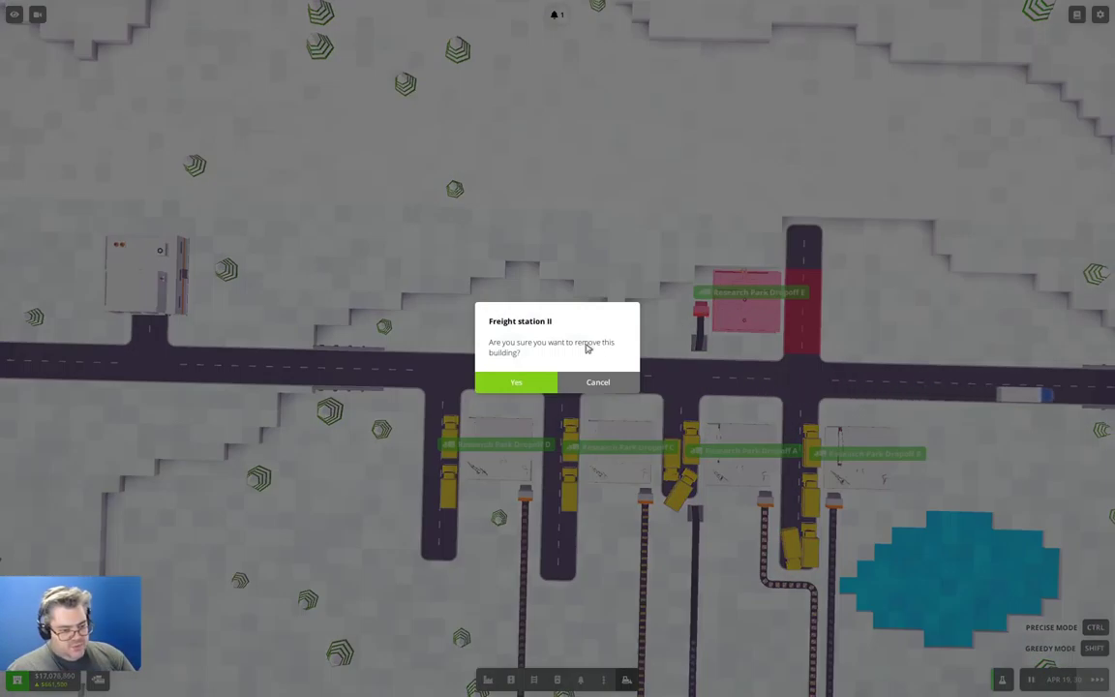
left_click(539, 384)
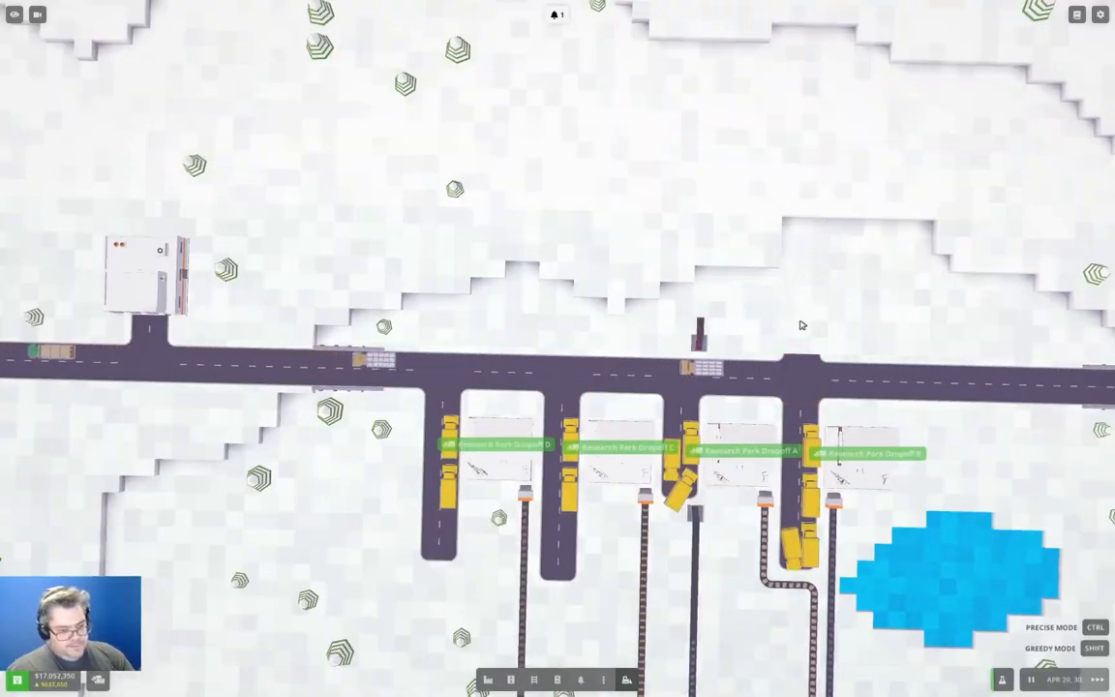
left_click(696, 331)
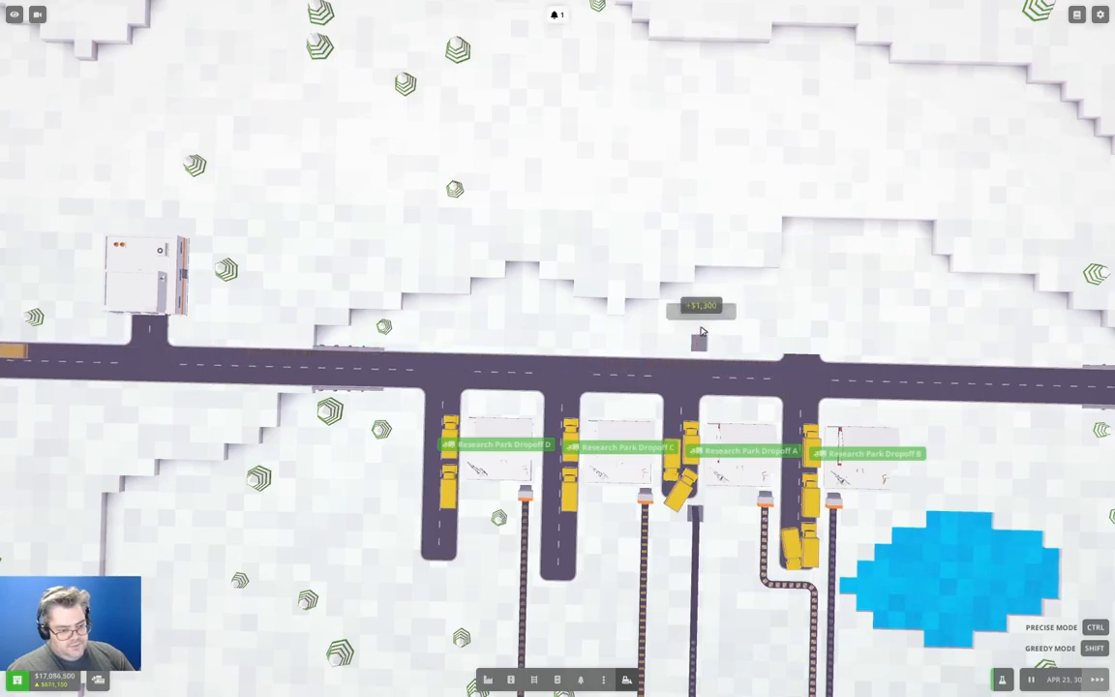
left_click(696, 519)
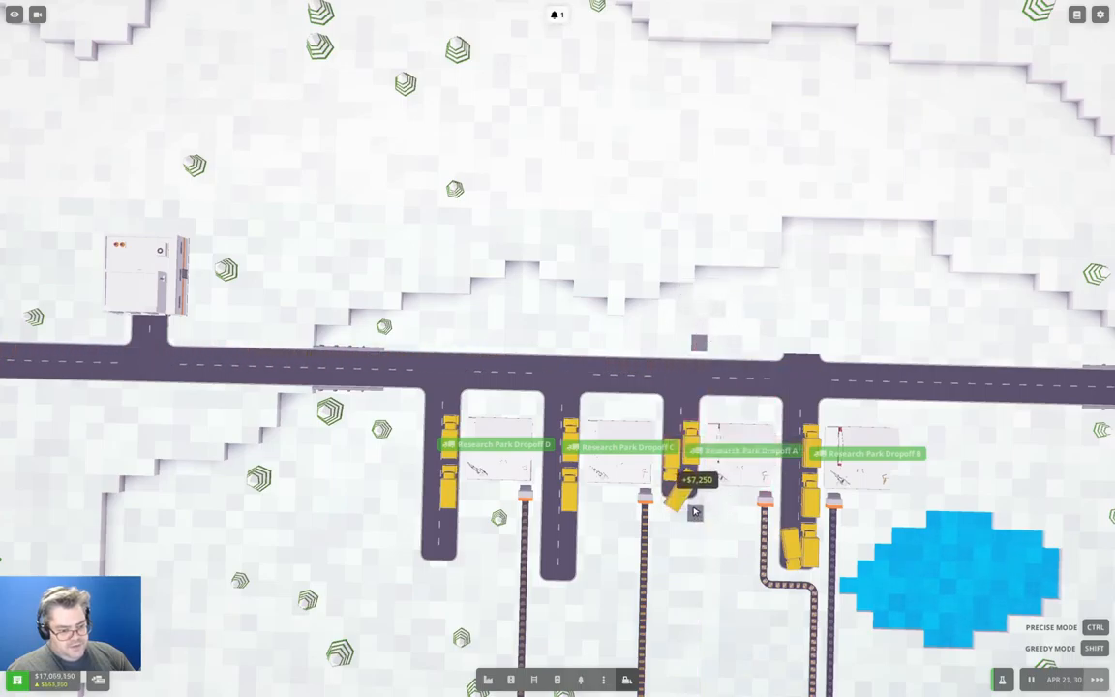
left_click(699, 343)
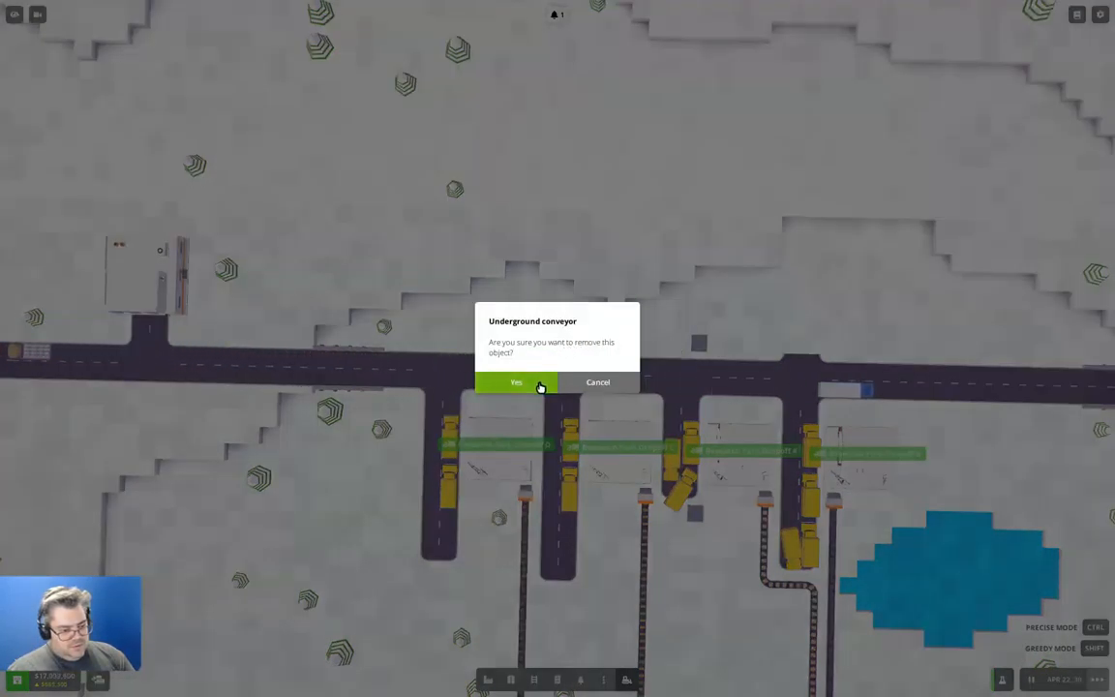
left_click(535, 379)
Demolish the remaining underground conveyor segments feeding Laboratory 1.
left_click_drag(592, 542, 592, 164)
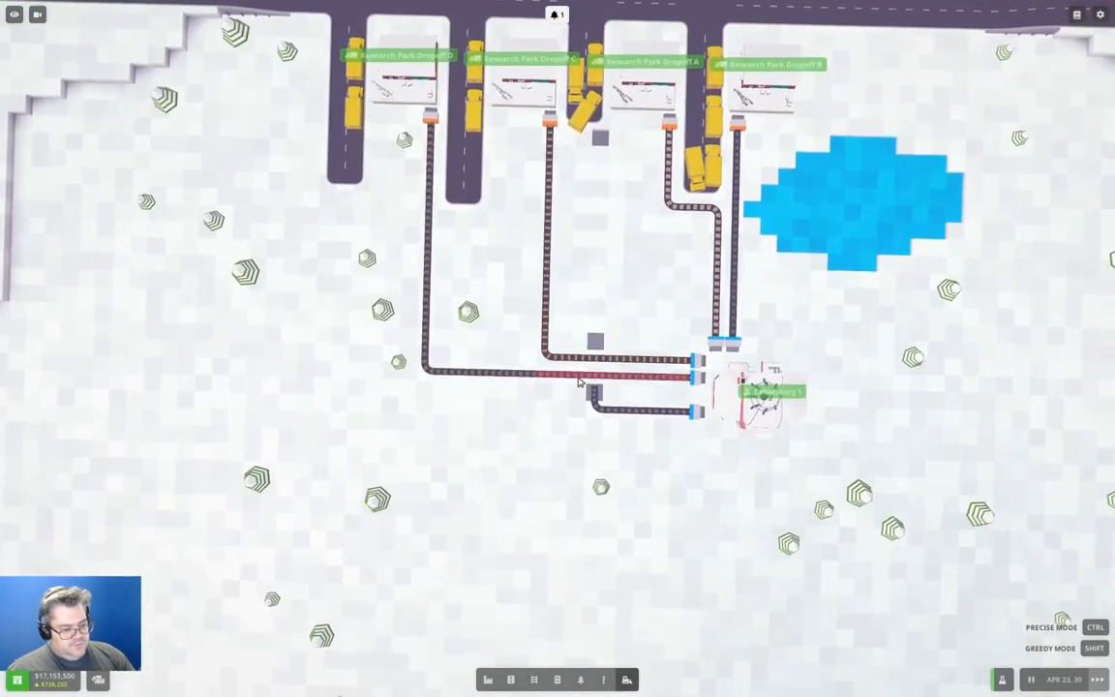
left_click(594, 411)
scroll(648, 467, "up", 5)
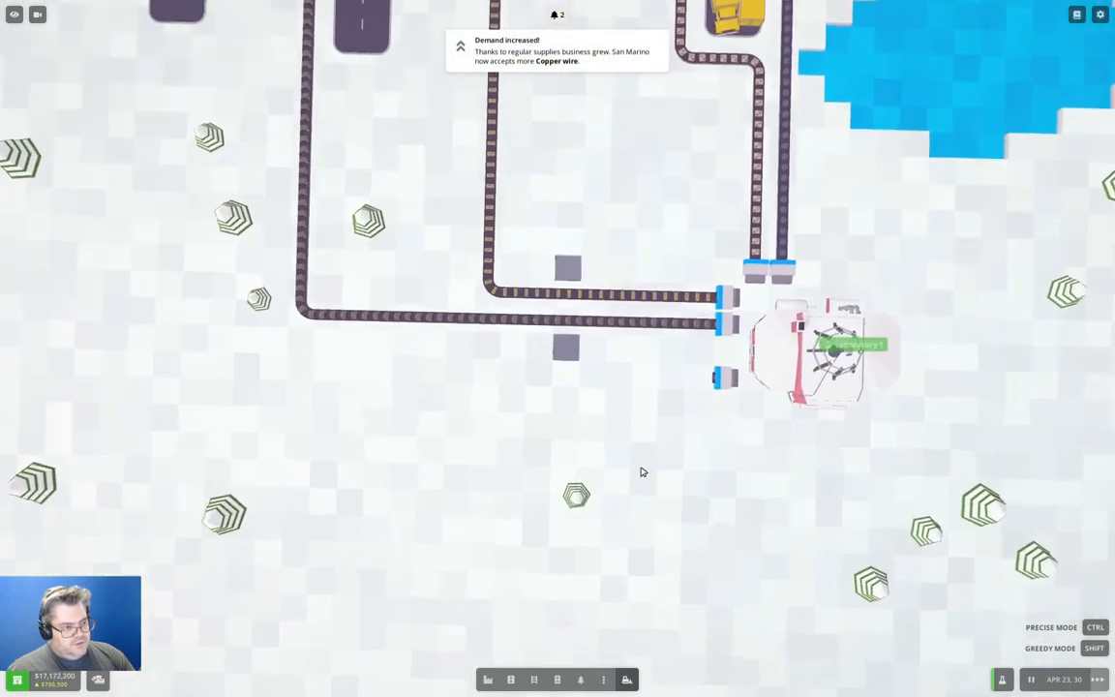
scroll(619, 436, "up", 5)
scroll(580, 339, "up", 3)
left_click(555, 296)
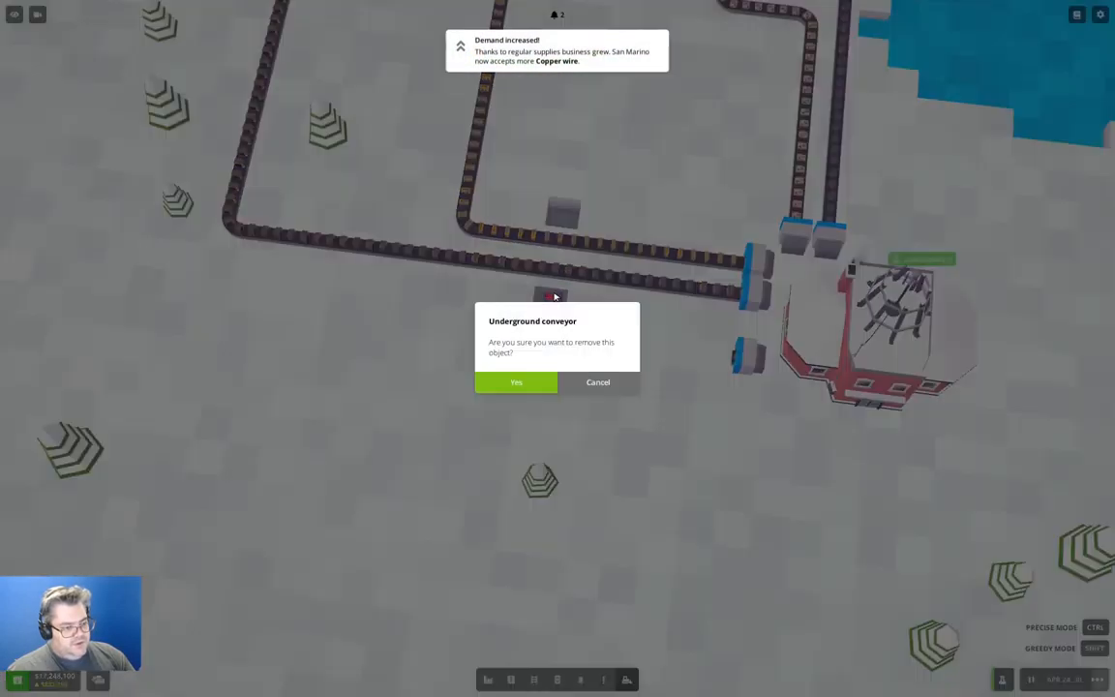
left_click(527, 384)
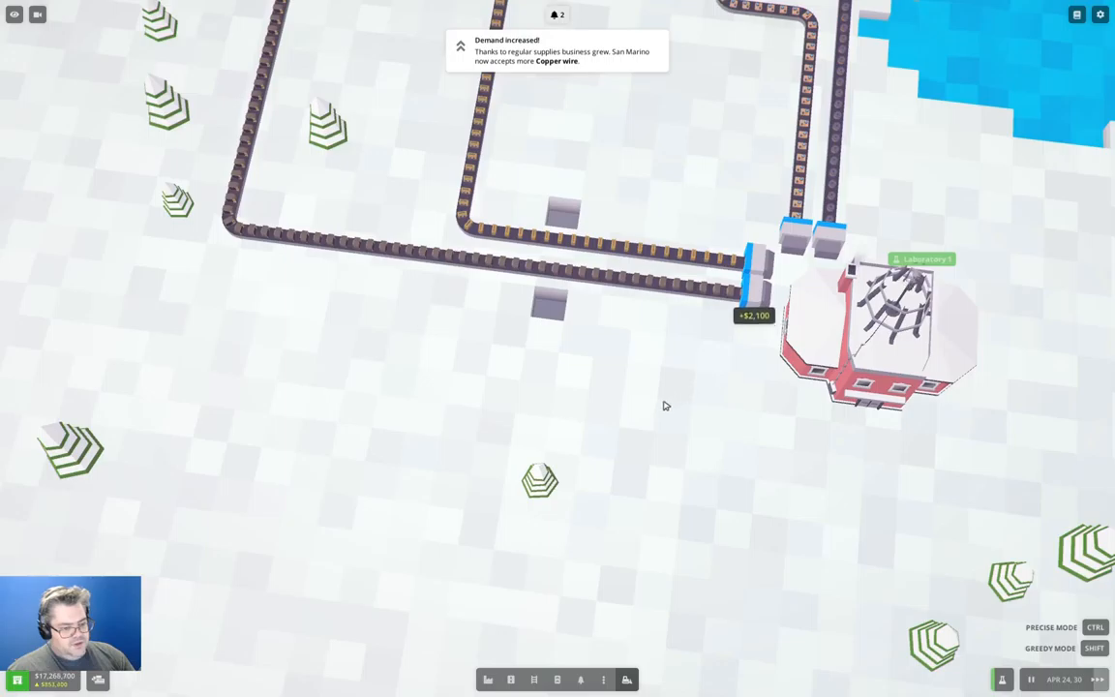
scroll(663, 406, "down", 5)
scroll(581, 416, "down", 3)
scroll(554, 441, "down", 2)
scroll(553, 441, "down", 3)
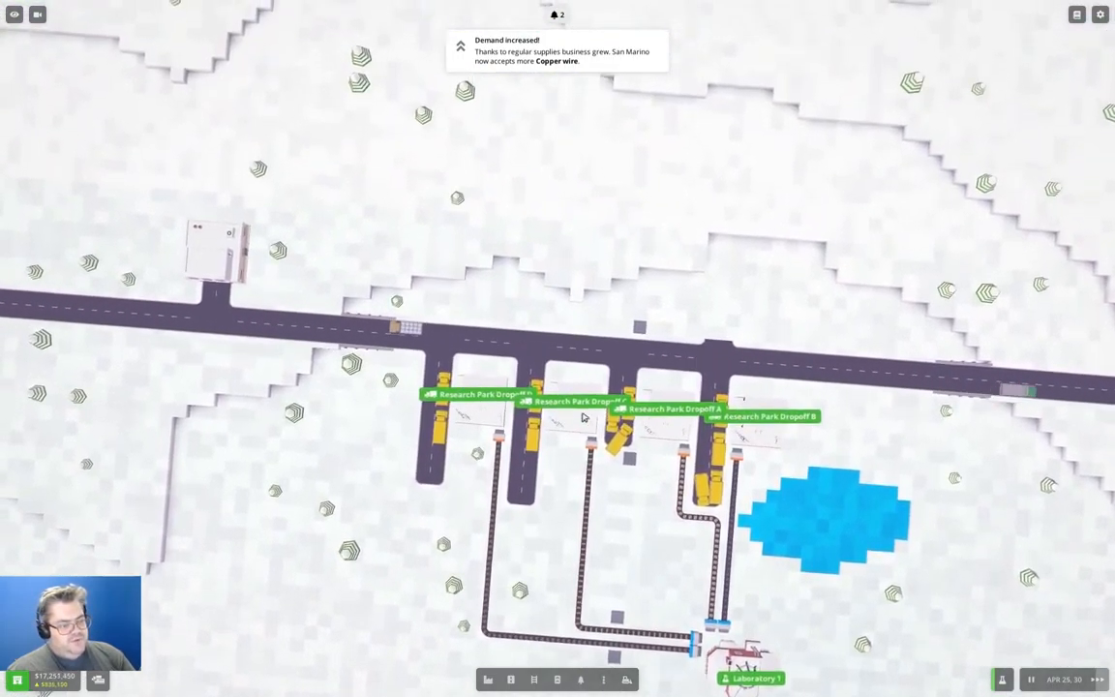
mouse_move(716, 116)
left_mouse_down()
mouse_move(716, 225)
mouse_move(581, 203)
left_mouse_up()
scroll(716, 224, "up", 3)
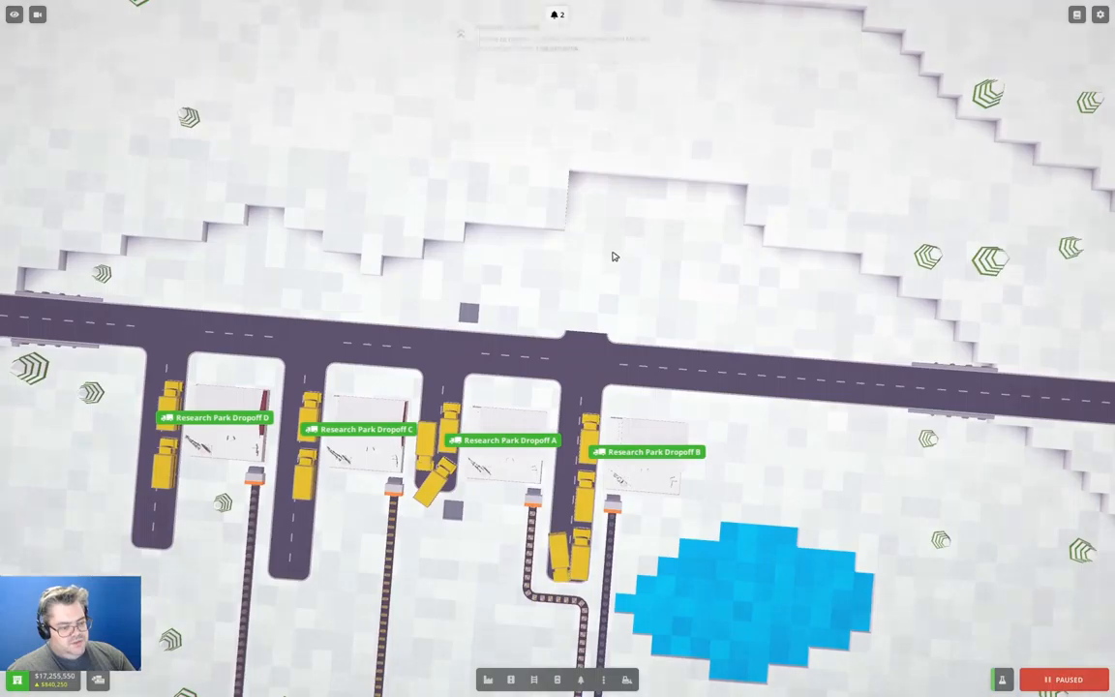
While paused, bulldoze the main road stretch by the dropoffs and relay fresh road across the gap.
key("space")
left_click(601, 353)
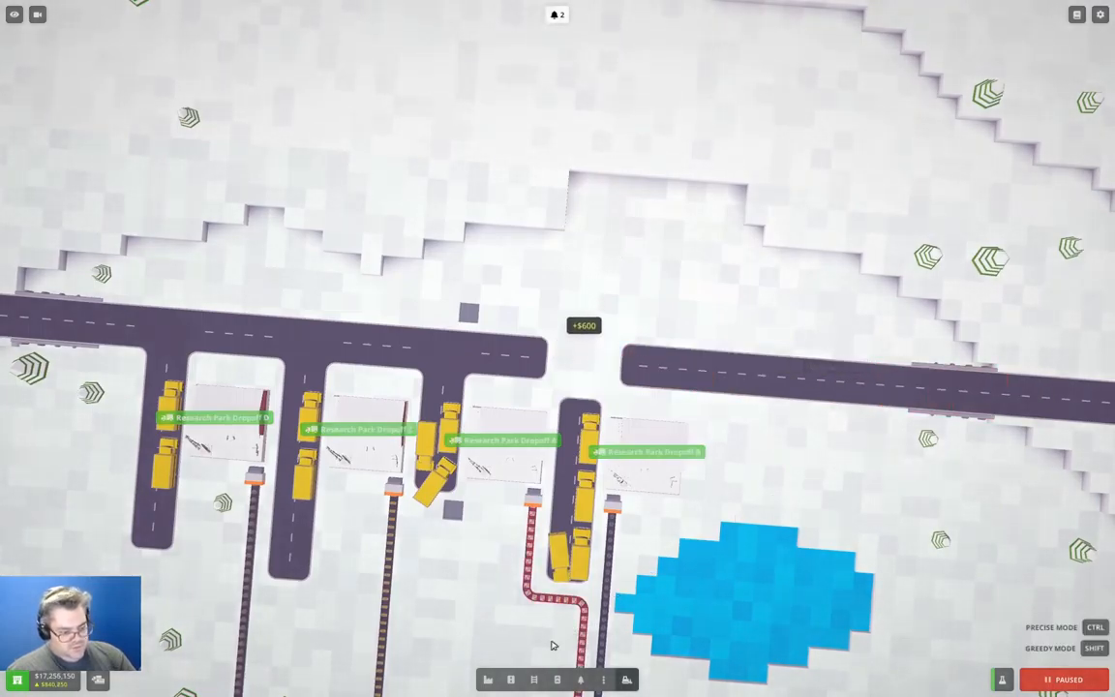
left_click(515, 681)
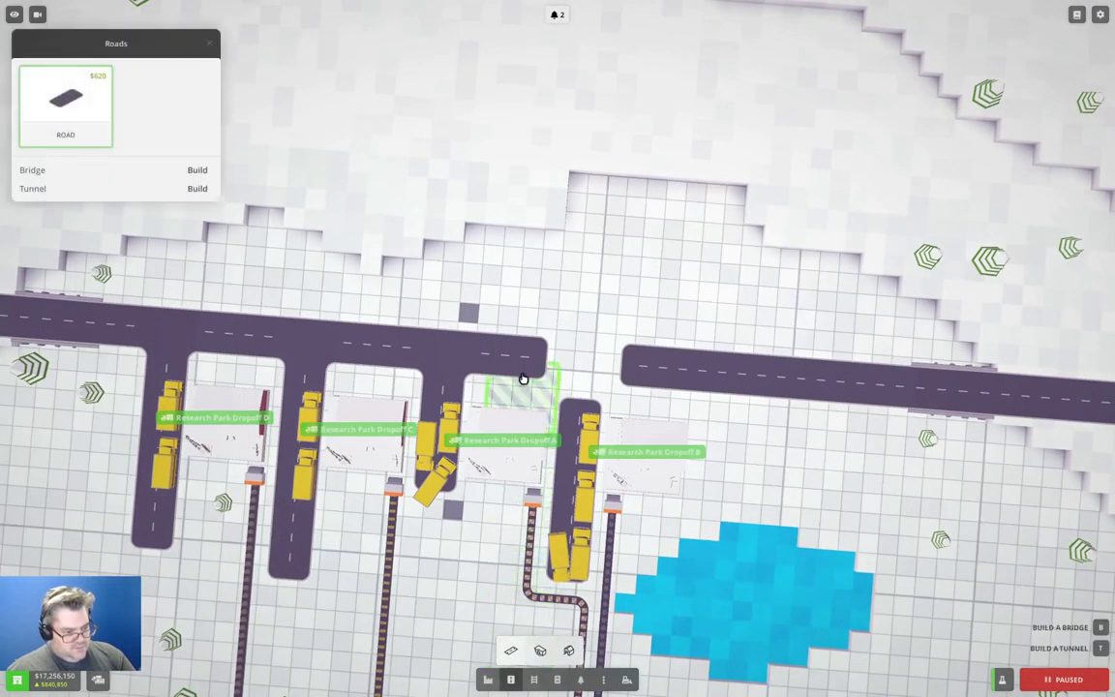
left_click(581, 368)
scroll(666, 233, "down", 3)
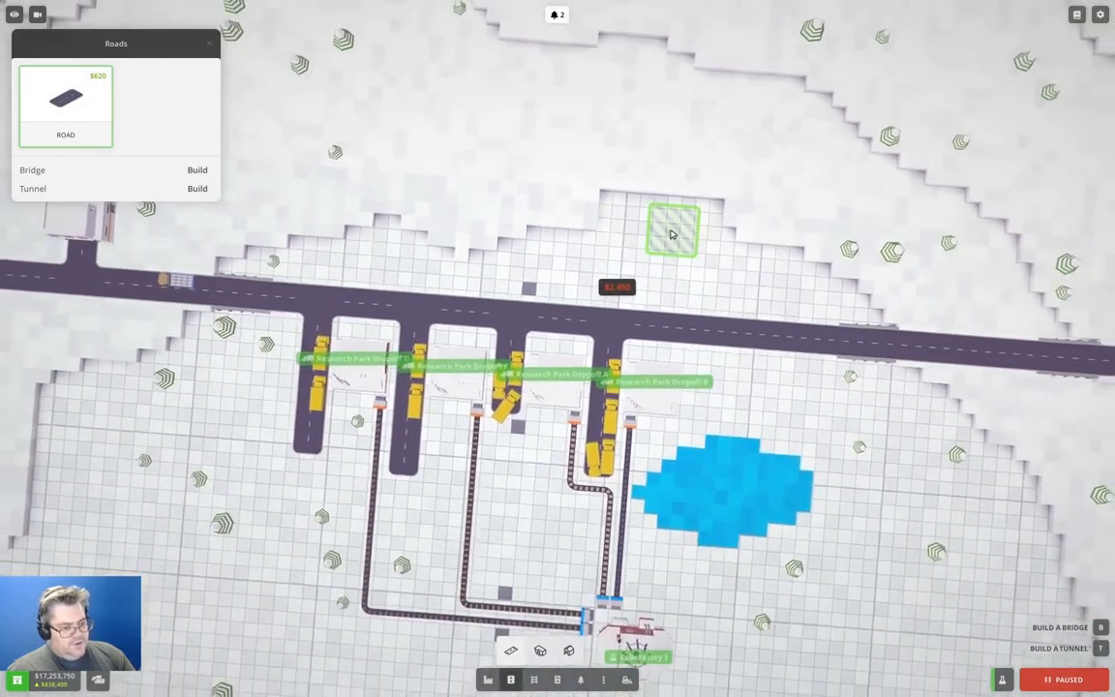
key("Escape")
key("space")
scroll(665, 233, "down", 4)
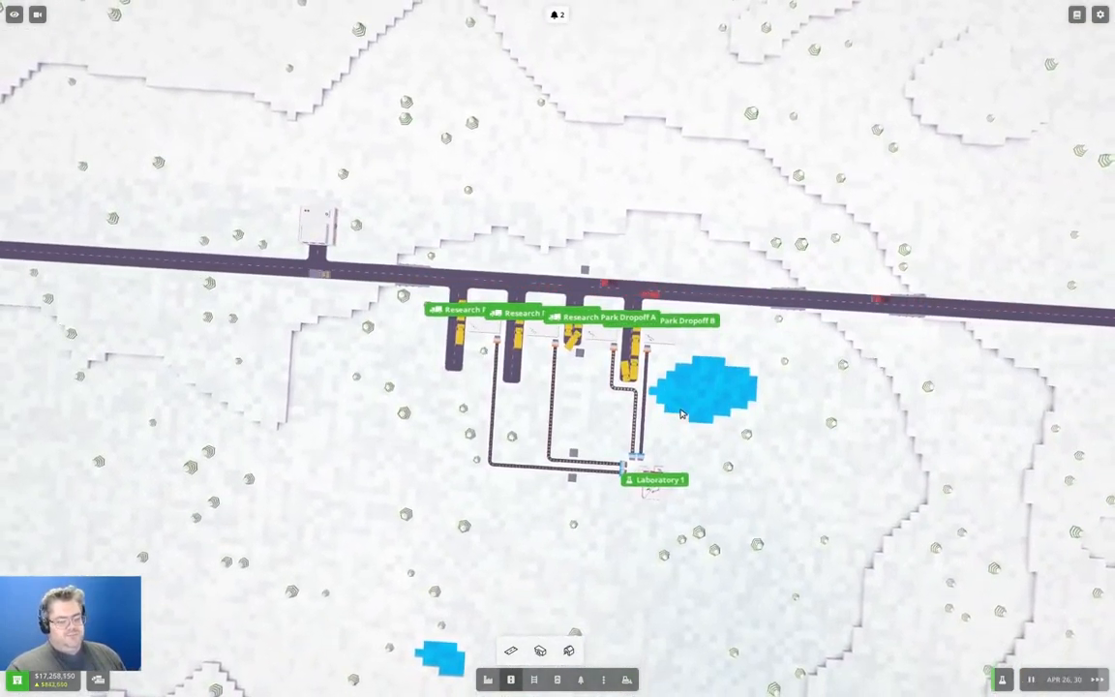
scroll(681, 413, "up", 2)
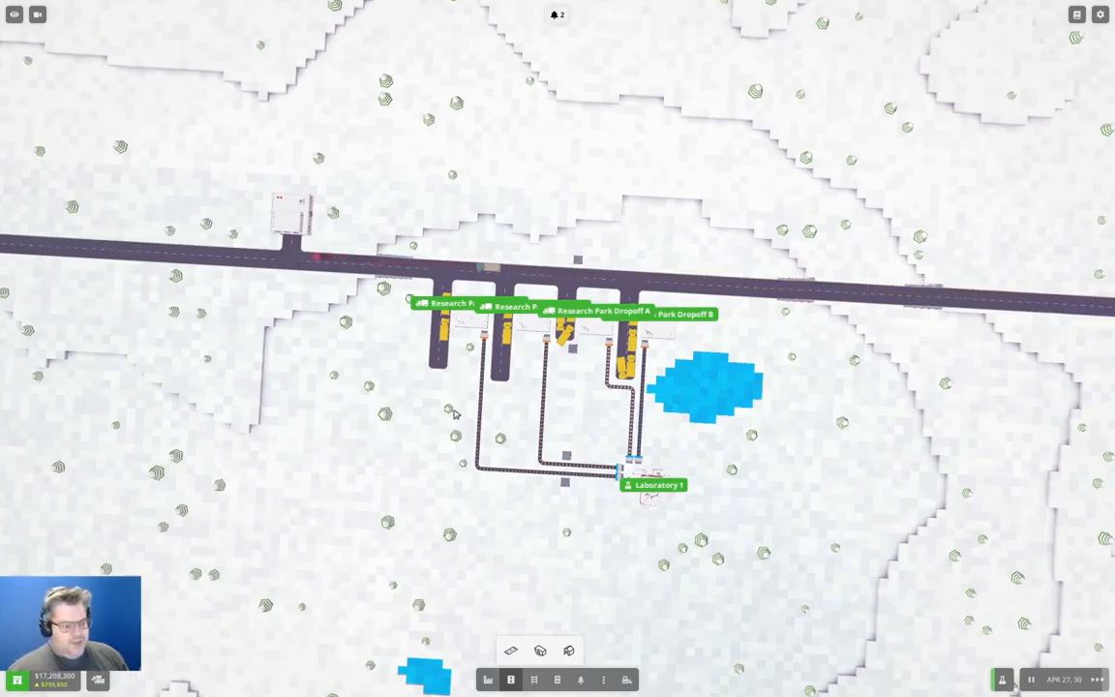
scroll(455, 413, "down", 3)
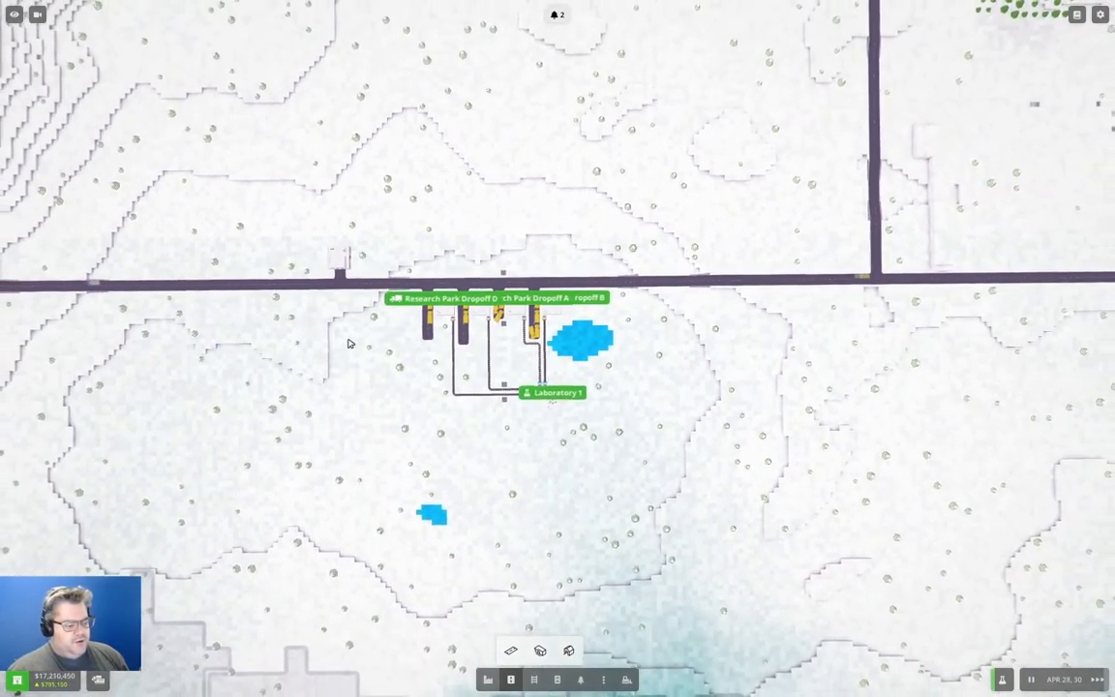
scroll(351, 343, "down", 3)
Pan west to the Duncan South iron ore, then east and north across the snowy region.
key("a")
key("a")
key("a")
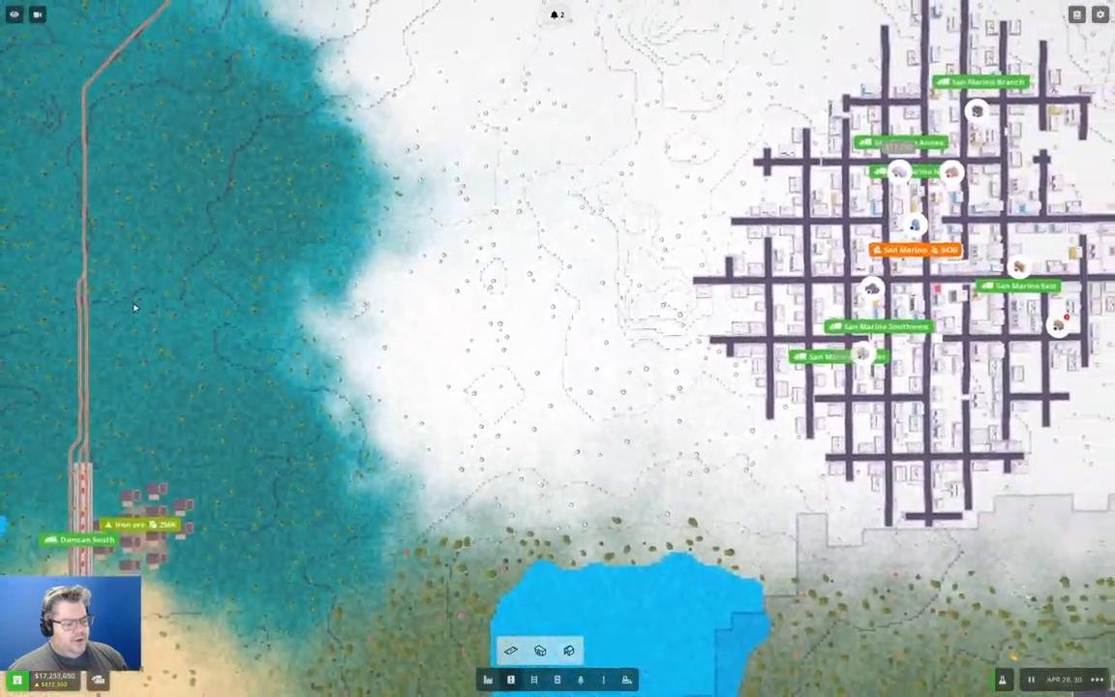
key("a")
key("s")
scroll(134, 308, "up", 2)
key("s")
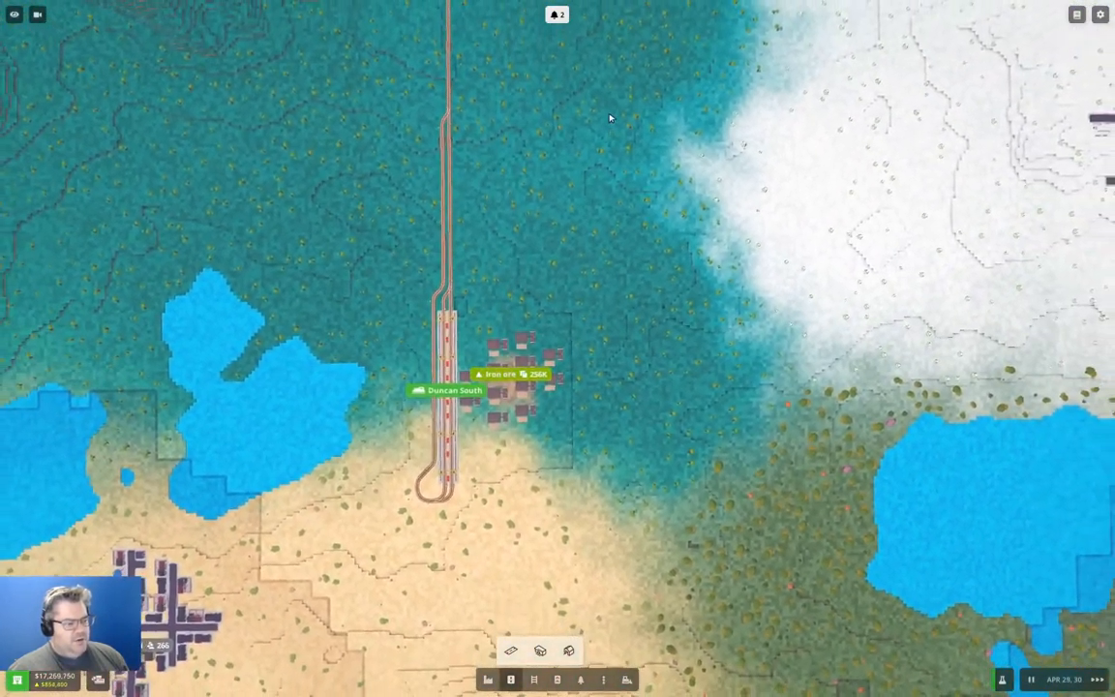
key("d")
key("d")
key("d")
key("d")
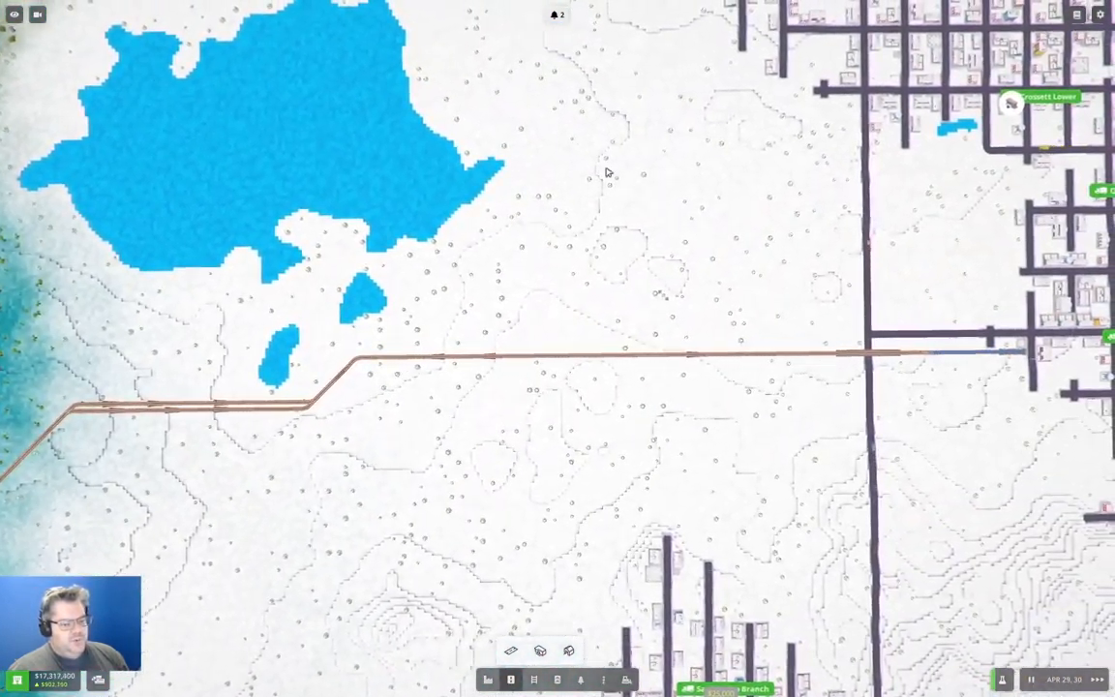
key("w")
key("w")
key("w")
key("w")
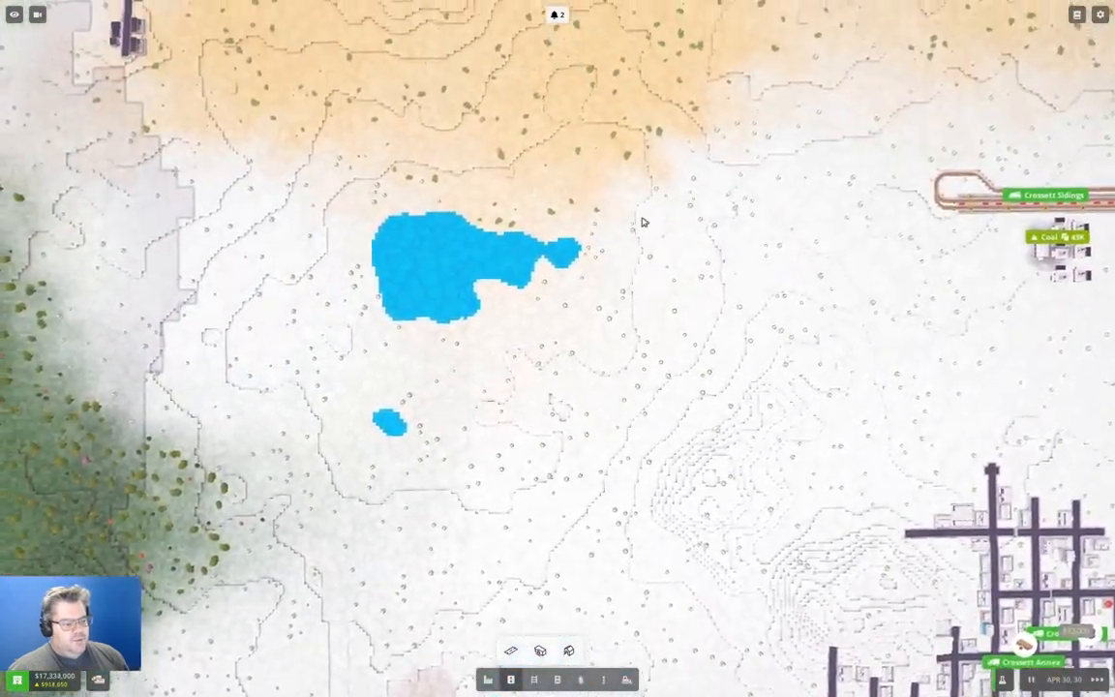
scroll(642, 221, "down", 2)
Pass the Crossett Sidings coal mine along the rail line and stop over the Crossett–Sun Valley cities.
key("d")
key("d")
scroll(677, 348, "up", 3)
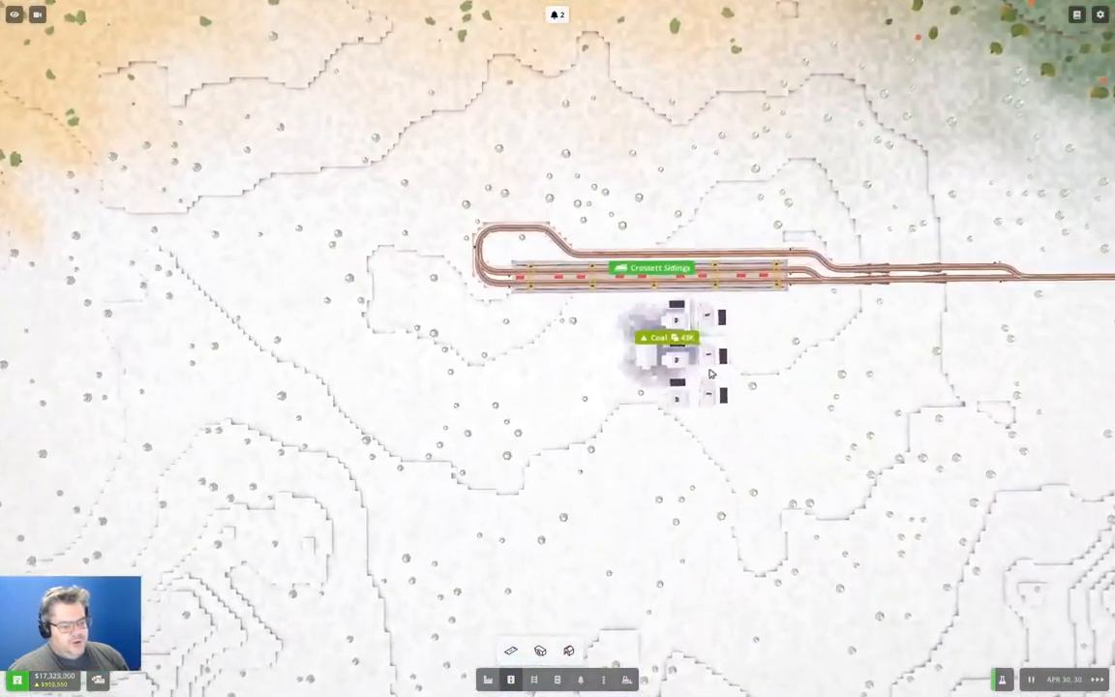
scroll(710, 374, "up", 2)
scroll(681, 366, "up", 2)
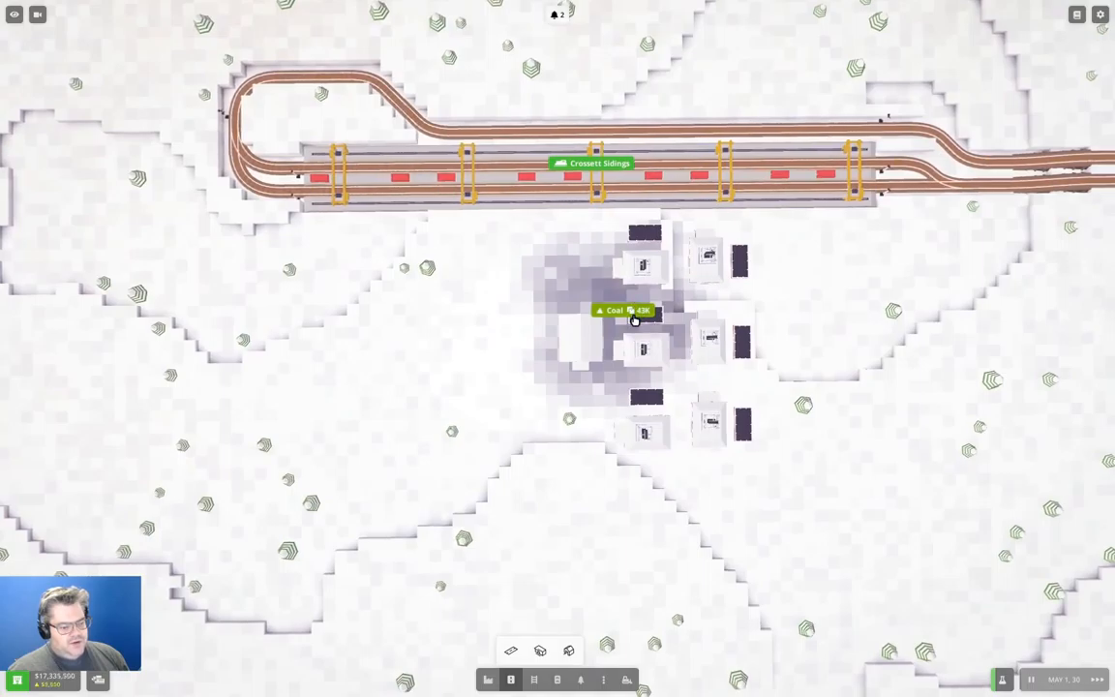
scroll(635, 319, "down", 3)
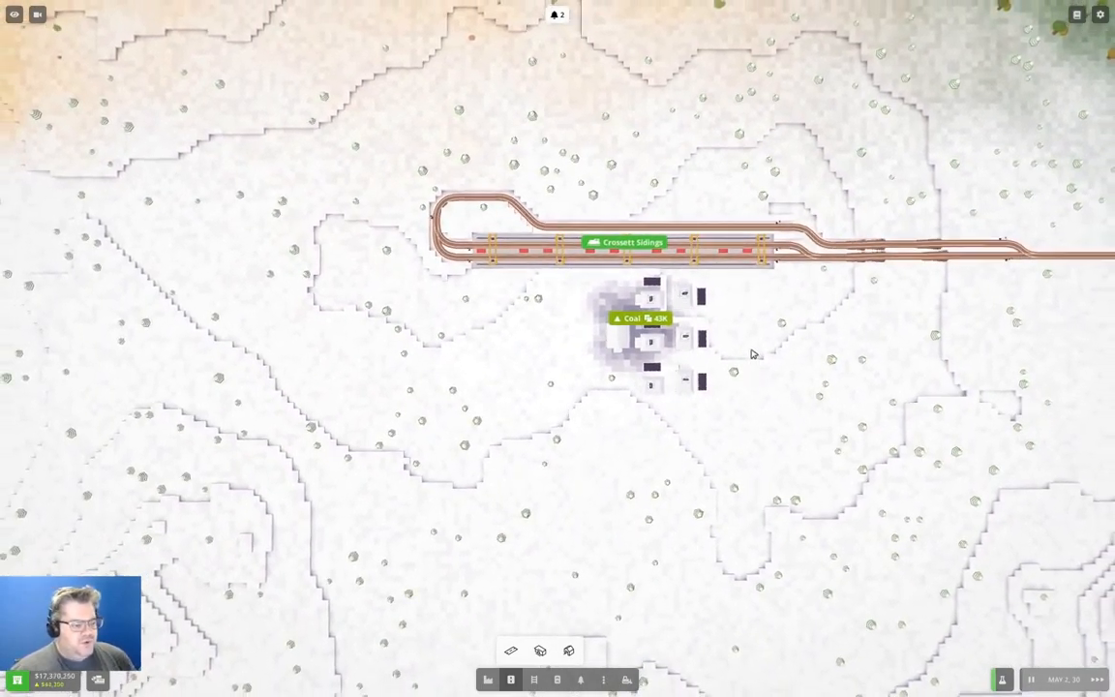
scroll(753, 354, "down", 3)
key("d")
key("d")
key("d")
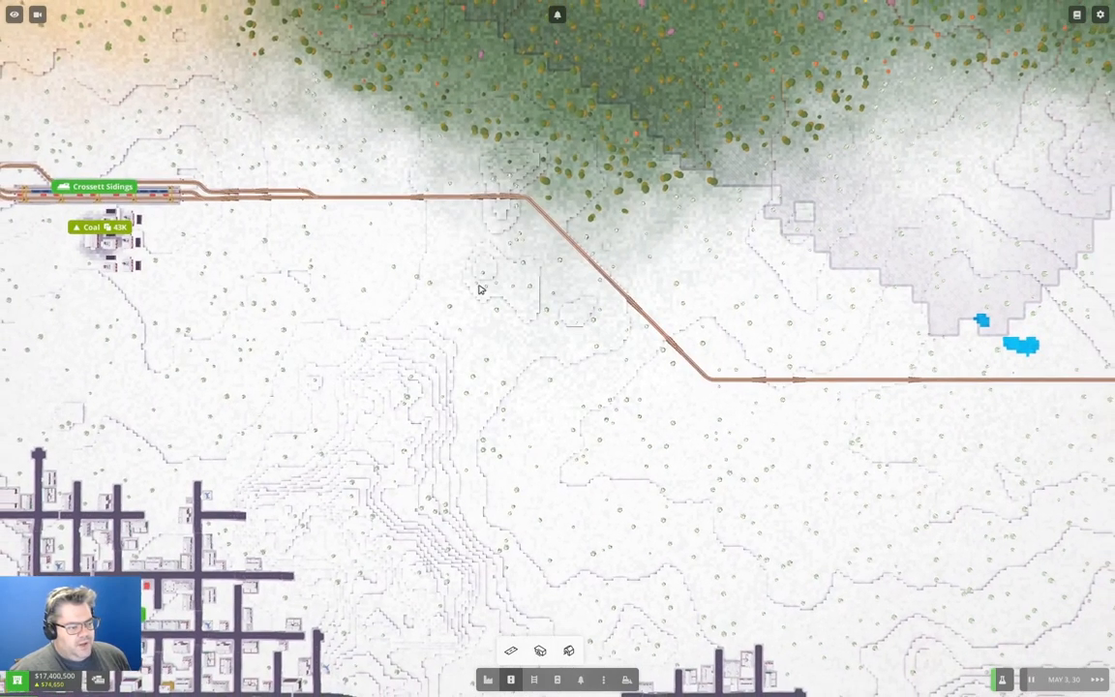
key("s")
key("s")
key("s")
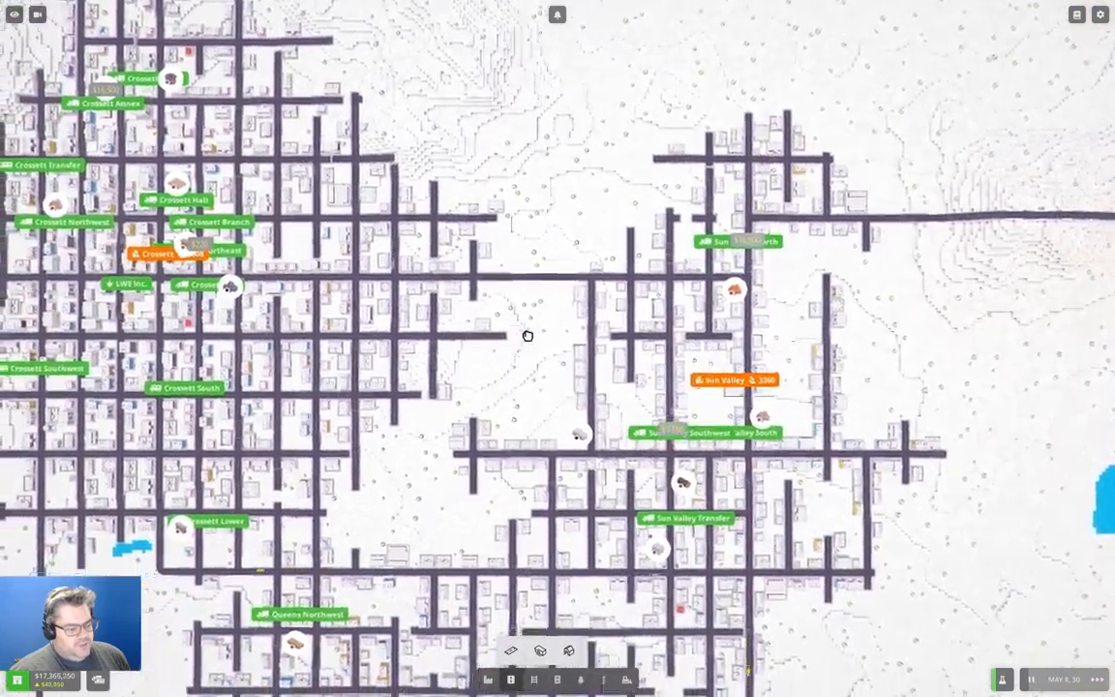
key("s")
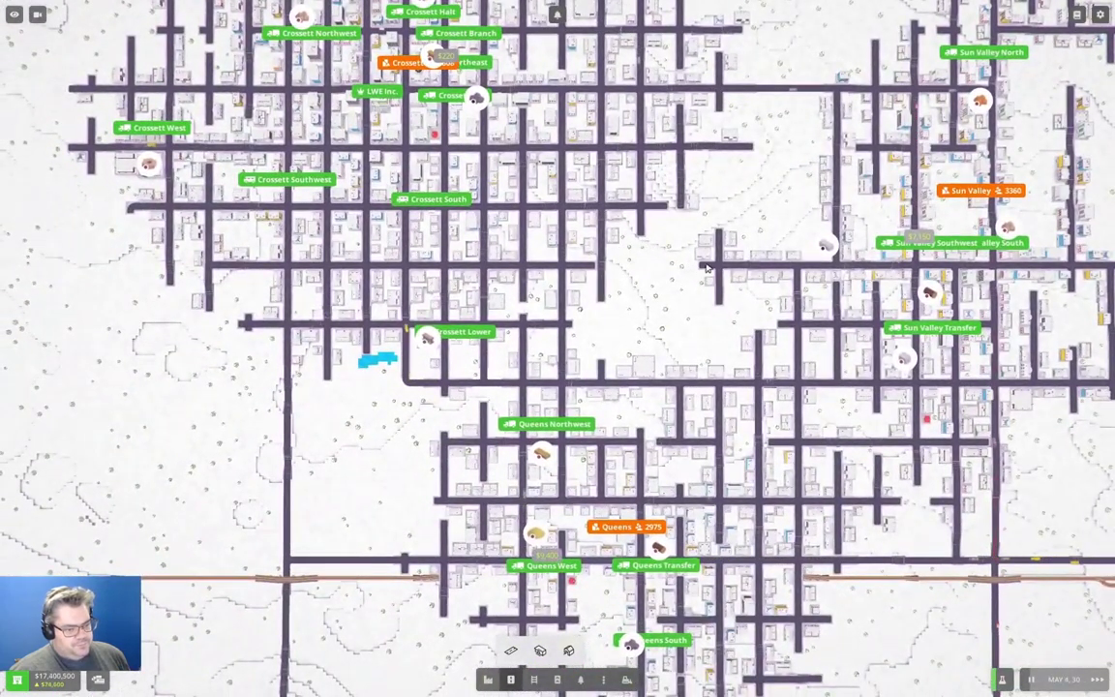
left_click_drag(646, 237, 705, 273)
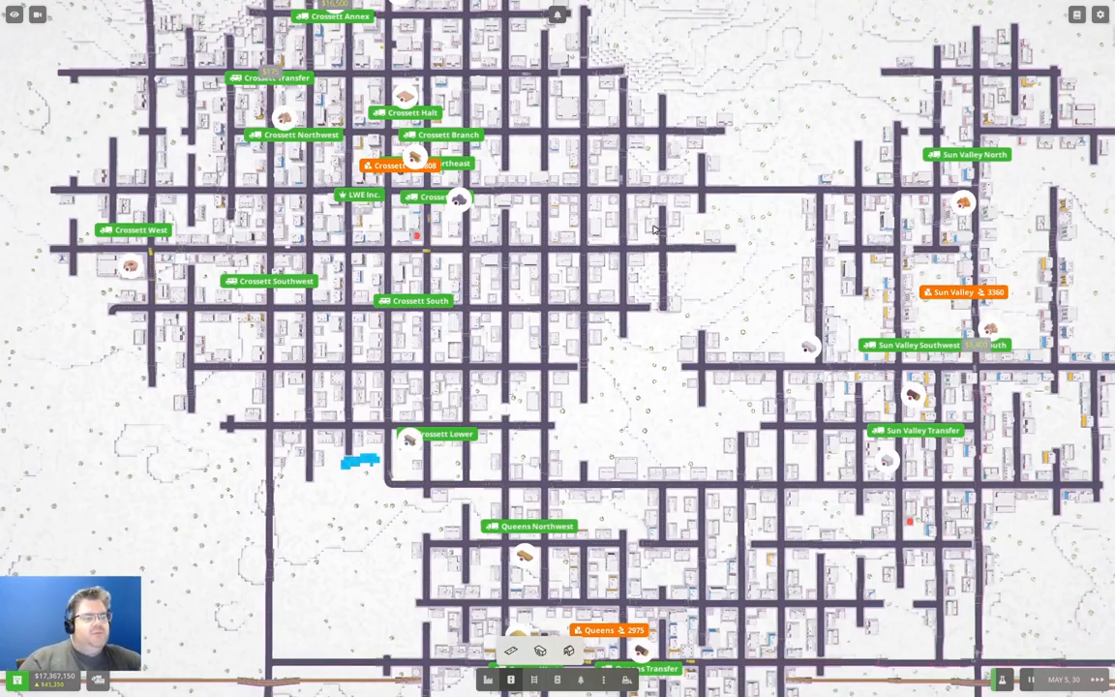
scroll(732, 310, "up", 2)
scroll(641, 235, "down", 3)
left_click_drag(542, 271, 677, 387)
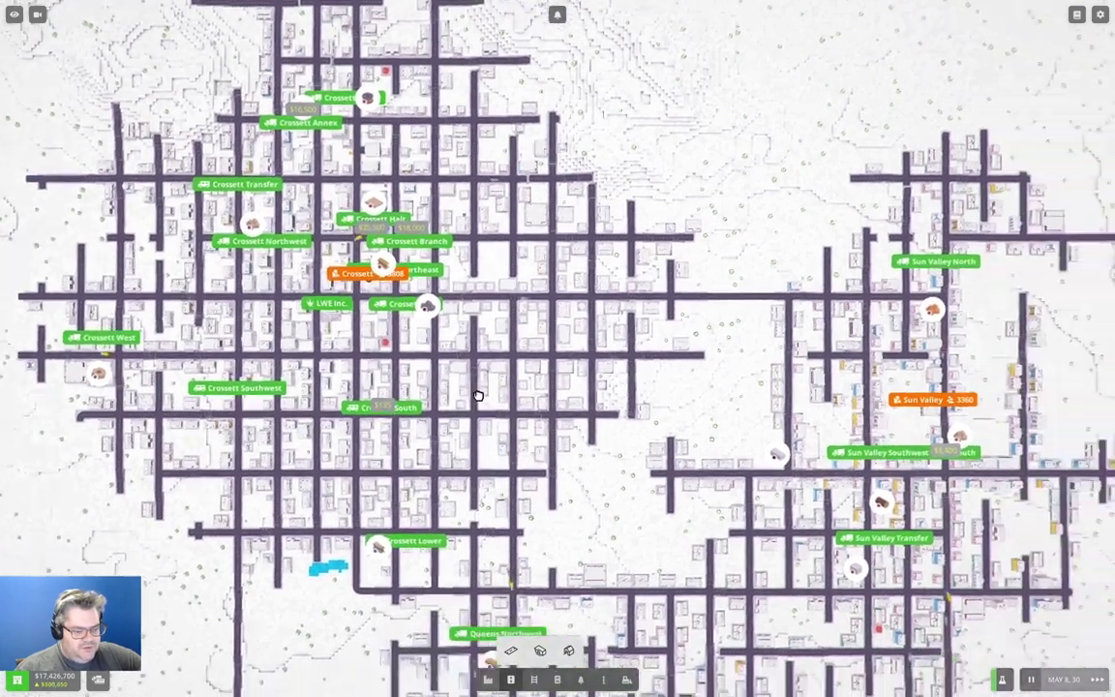
left_click_drag(687, 435, 293, 448)
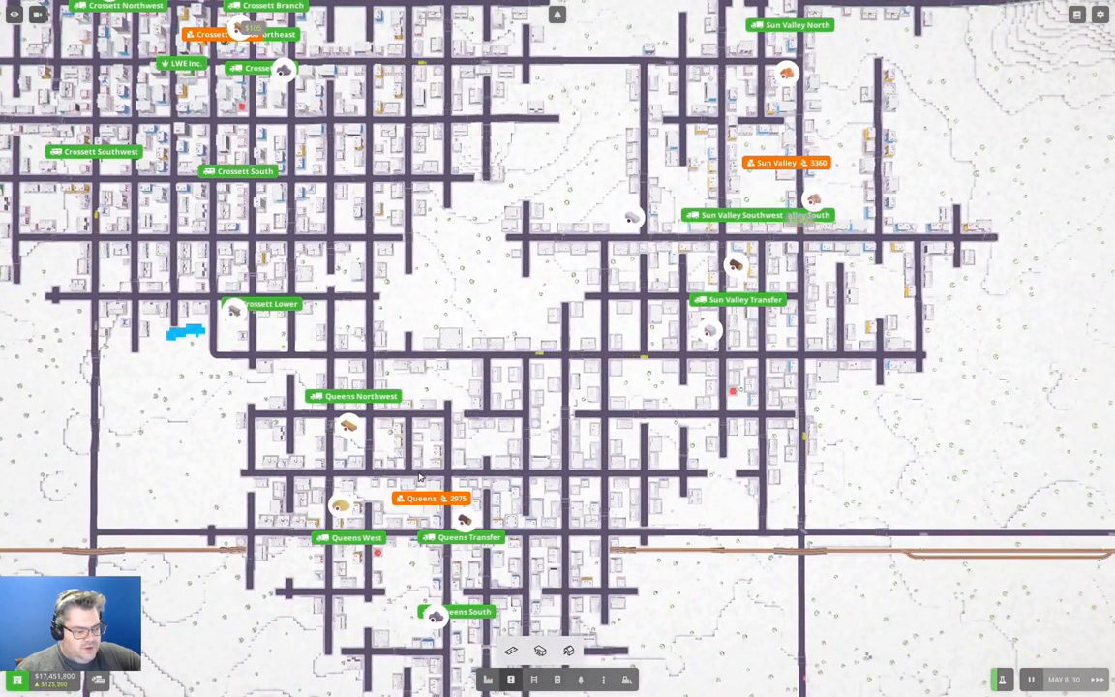
scroll(542, 348, "down", 3)
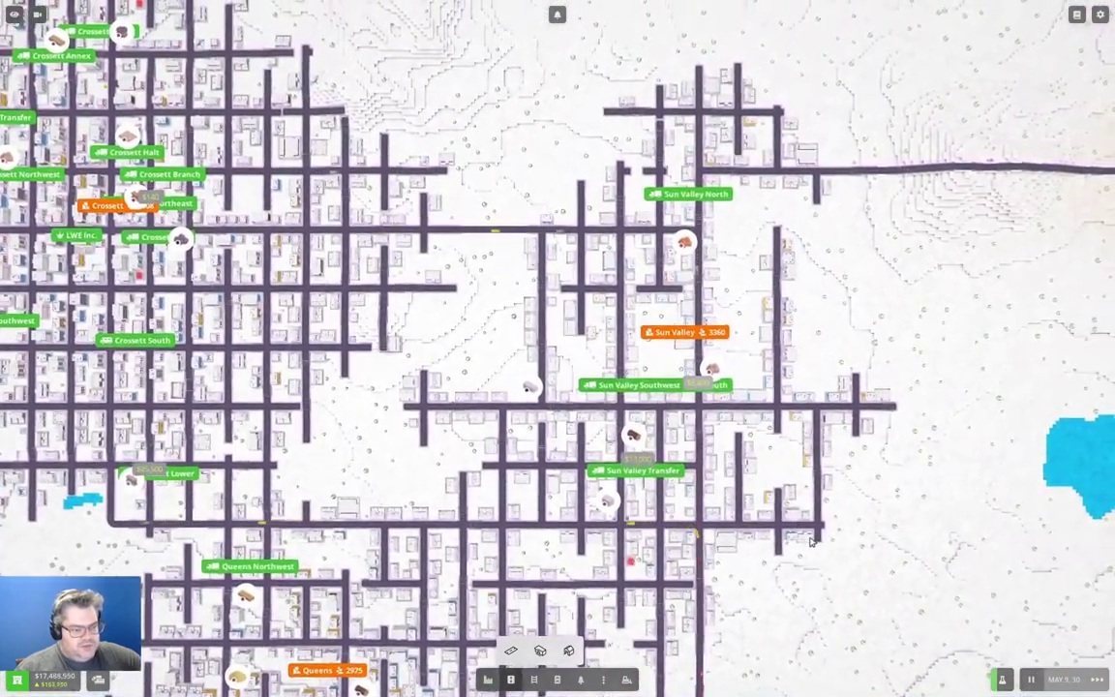
mouse_move(542, 484)
left_mouse_down()
mouse_move(747, 269)
mouse_move(580, 435)
left_mouse_up()
scroll(629, 339, "down", 3)
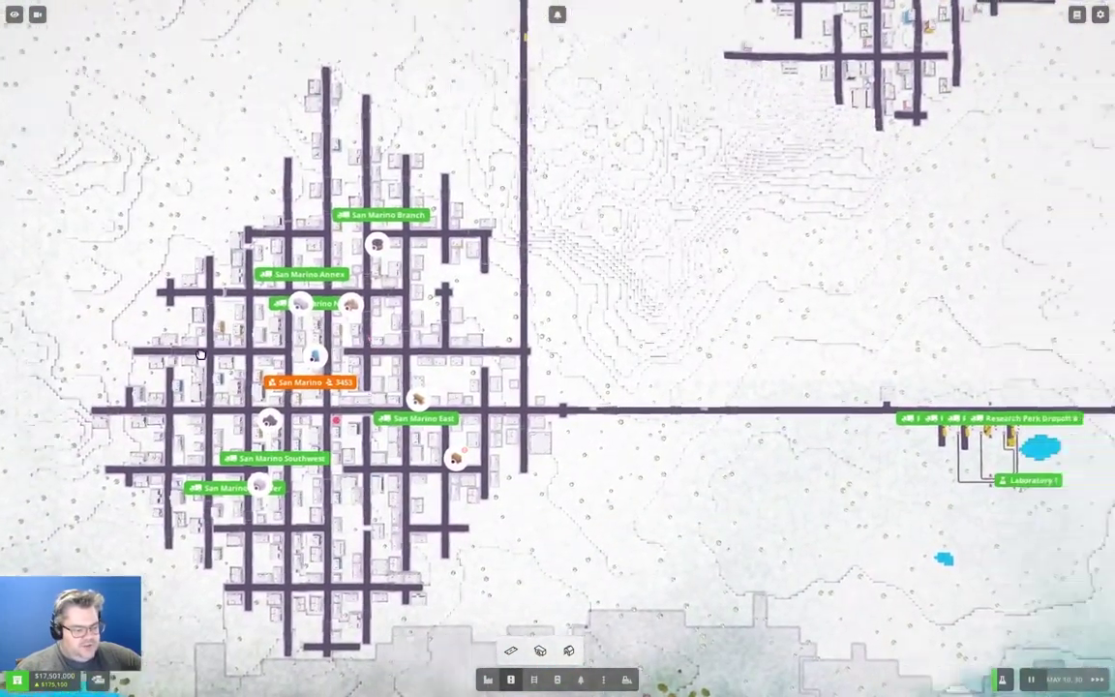
left_click_drag(771, 398, 2, 358)
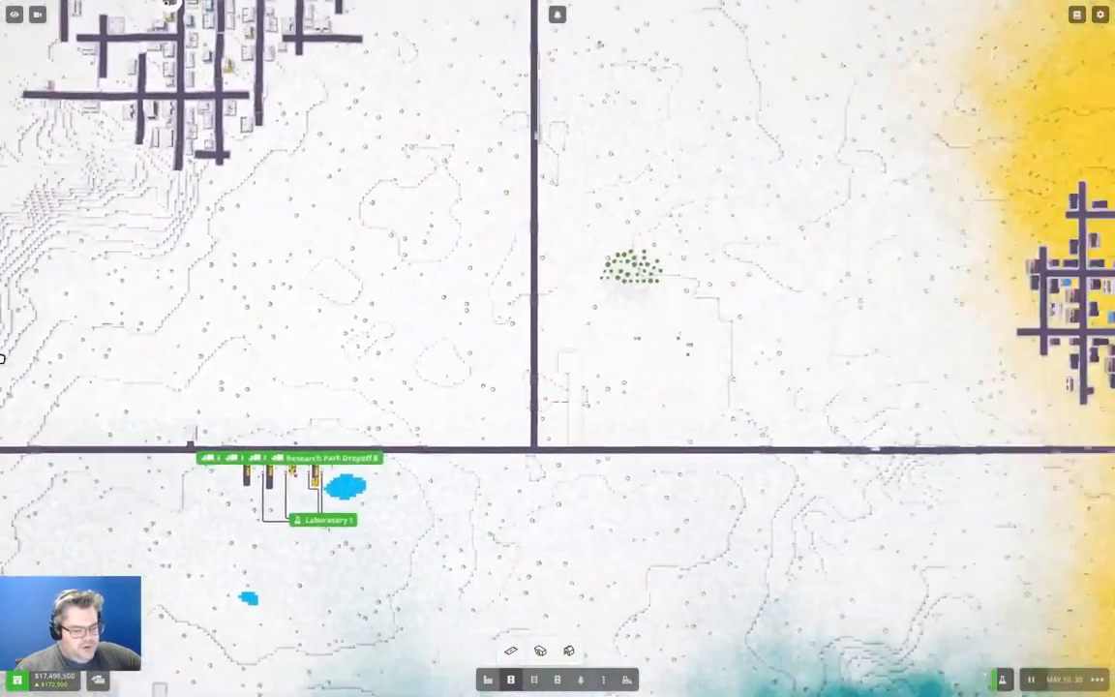
left_click_drag(1064, 290, 677, 338)
left_click_drag(774, 338, 542, 412)
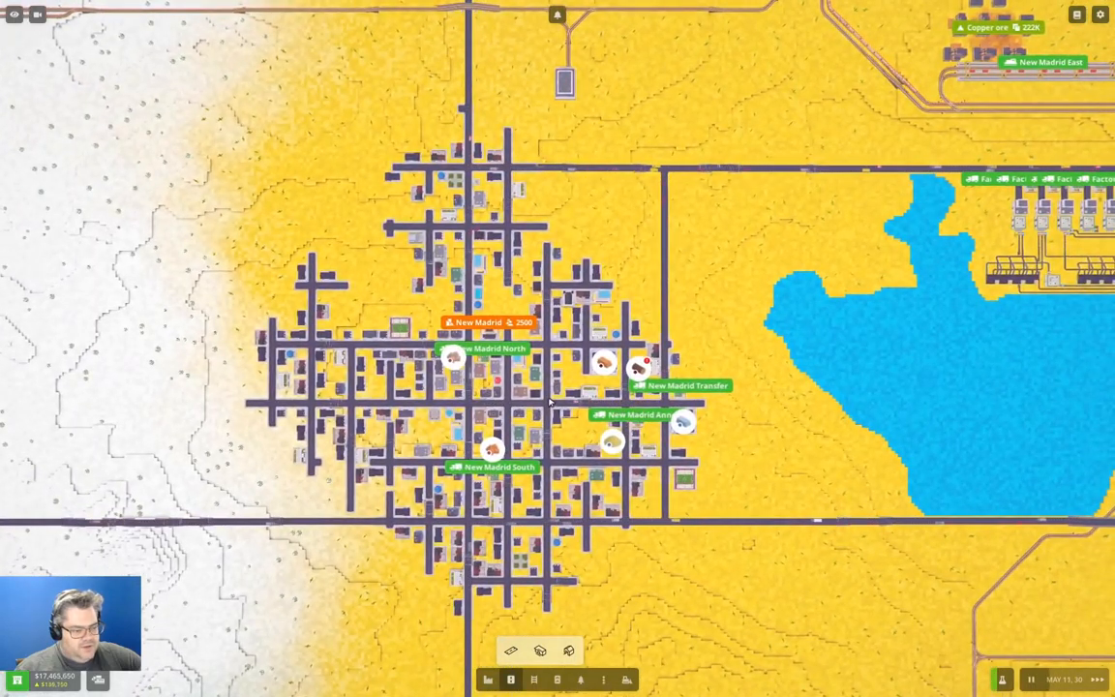
scroll(598, 387, "down", 2)
left_click_drag(581, 194, 629, 532)
left_click_drag(484, 242, 677, 484)
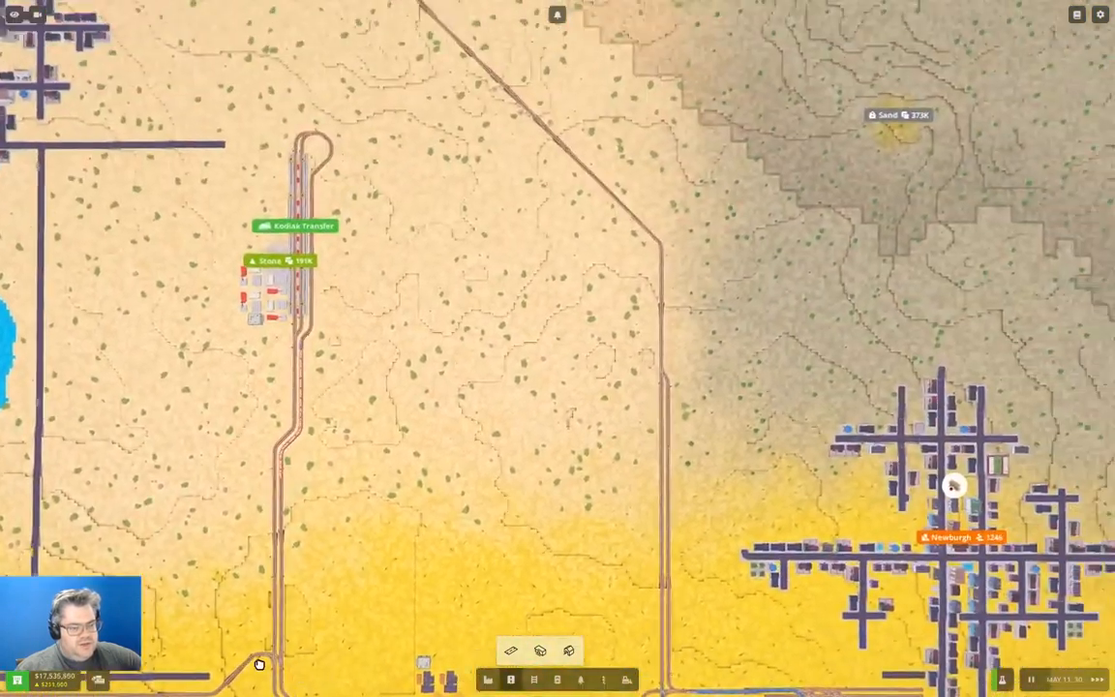
left_click_drag(387, 290, 134, 547)
left_click_drag(590, 561, 619, 242)
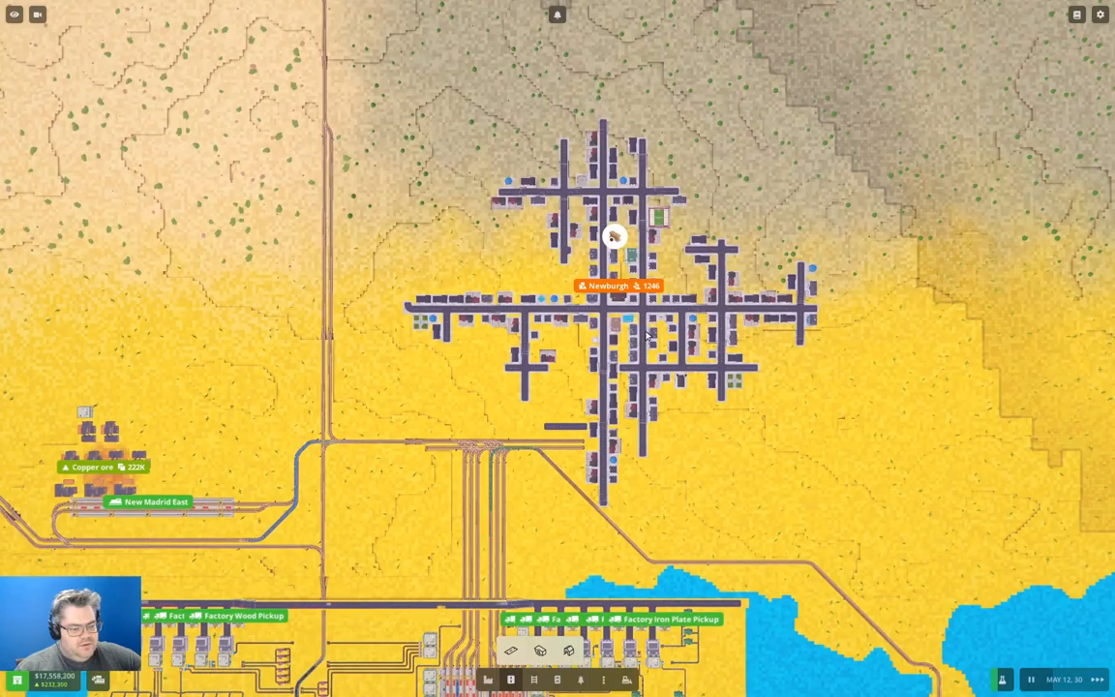
left_click_drag(348, 246, 871, 483)
mouse_move(387, 194)
left_mouse_down()
mouse_move(774, 484)
mouse_move(725, 435)
left_mouse_up()
left_click_drag(580, 291, 639, 360)
scroll(671, 360, "up", 3)
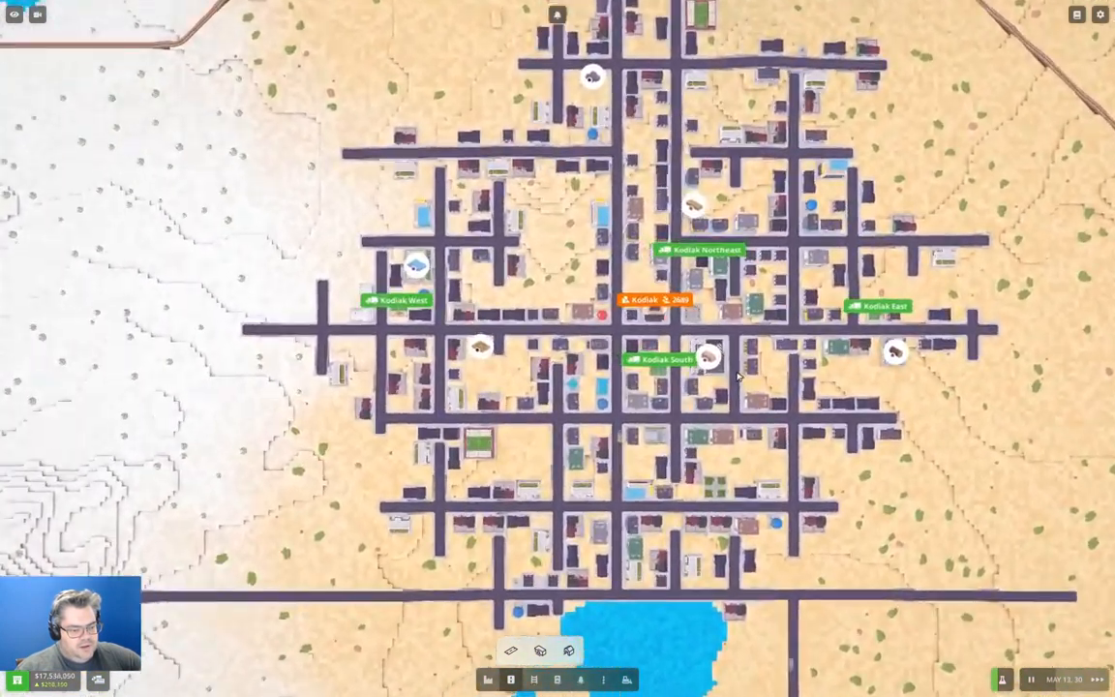
scroll(721, 372, "down", 2)
scroll(677, 387, "down", 2)
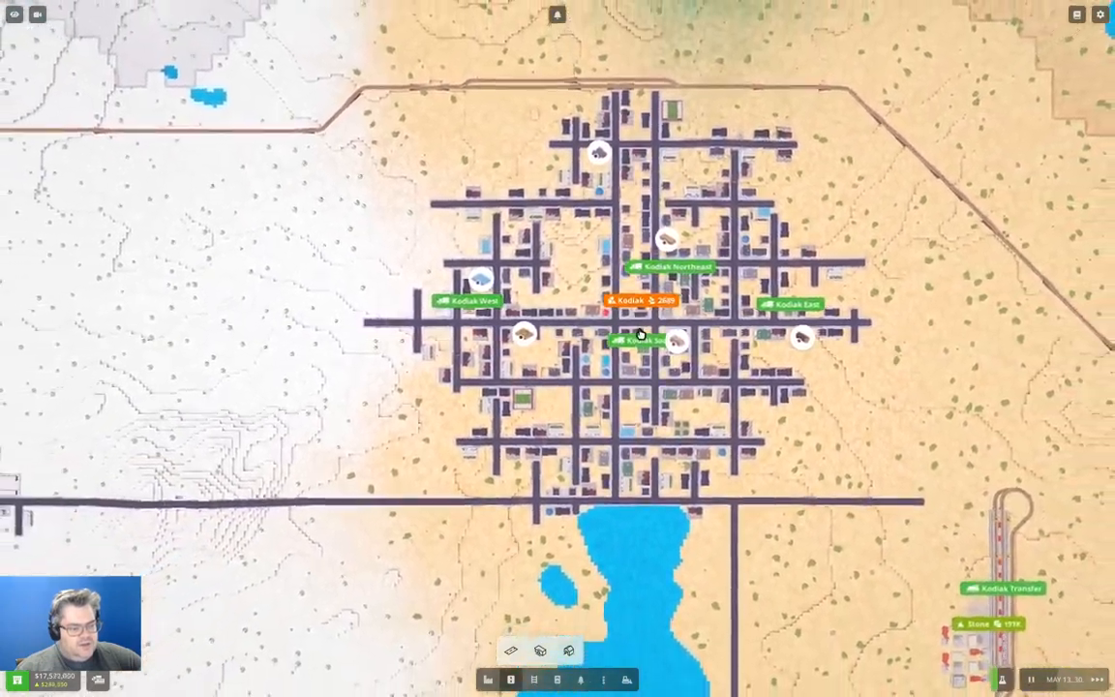
mouse_move(557, 472)
left_mouse_down()
mouse_move(629, 455)
mouse_move(513, 223)
mouse_move(547, 97)
mouse_move(423, 148)
left_mouse_up()
scroll(423, 148, "down", 3)
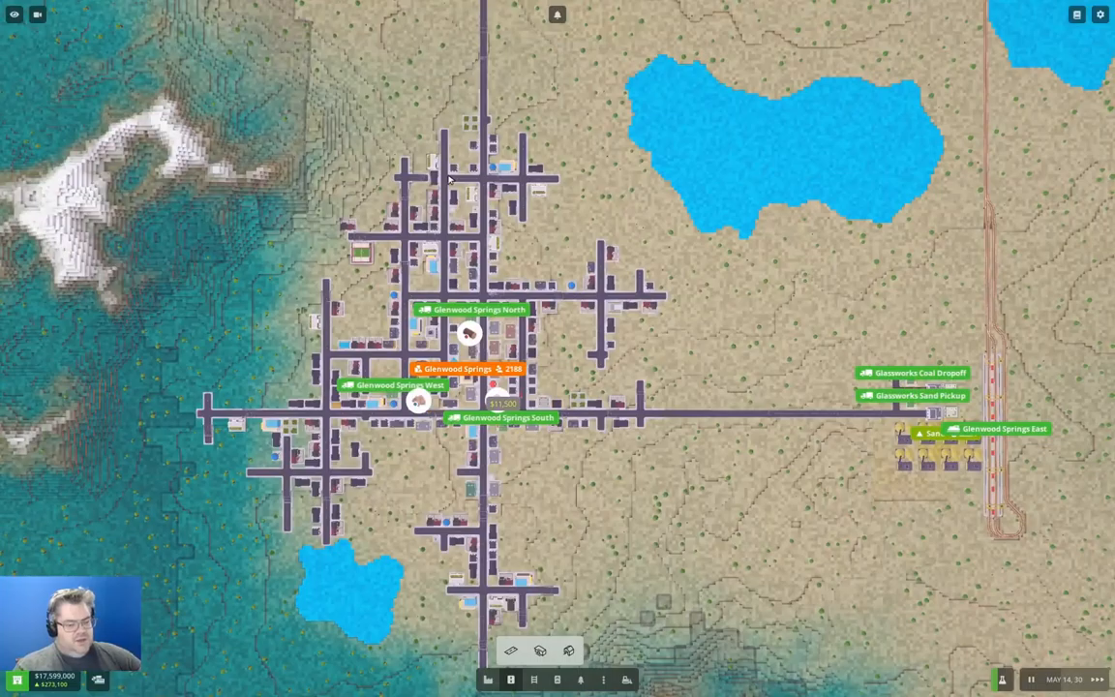
scroll(462, 273, "up", 4)
mouse_move(462, 274)
left_mouse_down()
mouse_move(581, 484)
mouse_move(484, 194)
mouse_move(629, 581)
left_mouse_up()
scroll(678, 387, "down", 2)
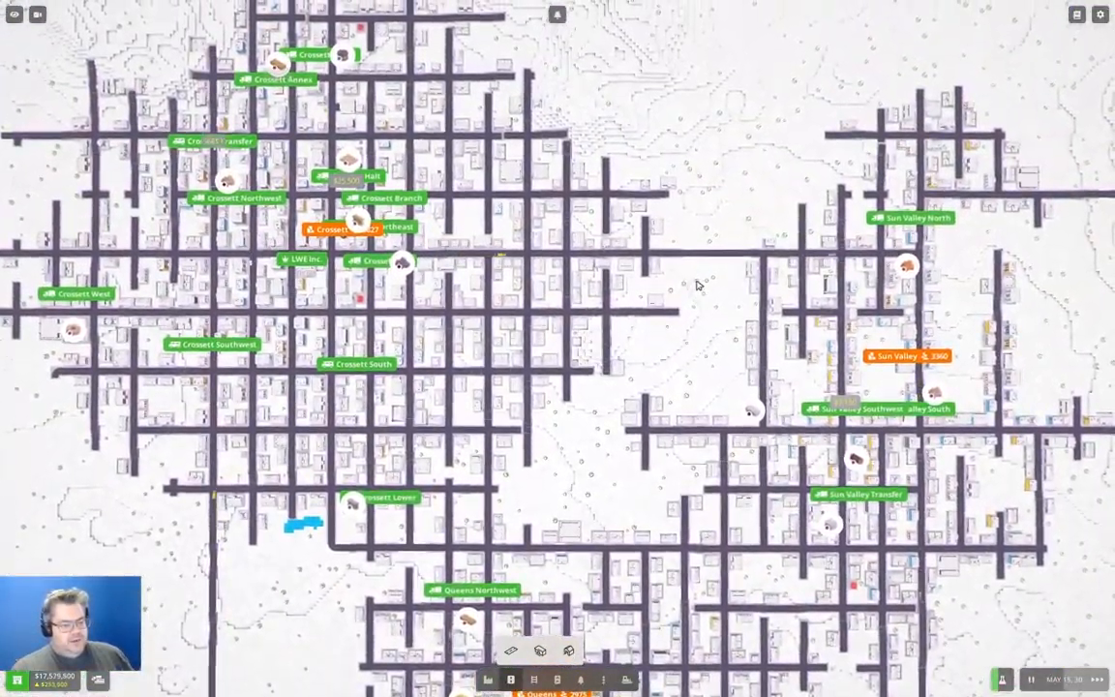
scroll(735, 269, "up", 2)
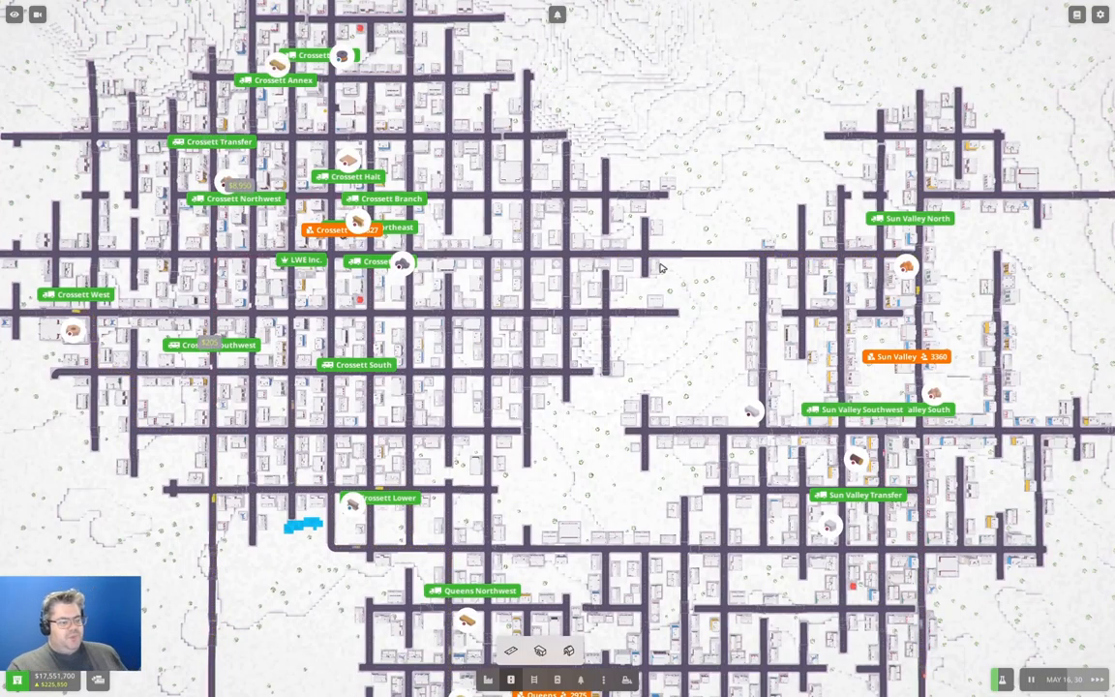
scroll(551, 286, "up", 2)
scroll(551, 287, "up", 3)
scroll(434, 289, "down", 5)
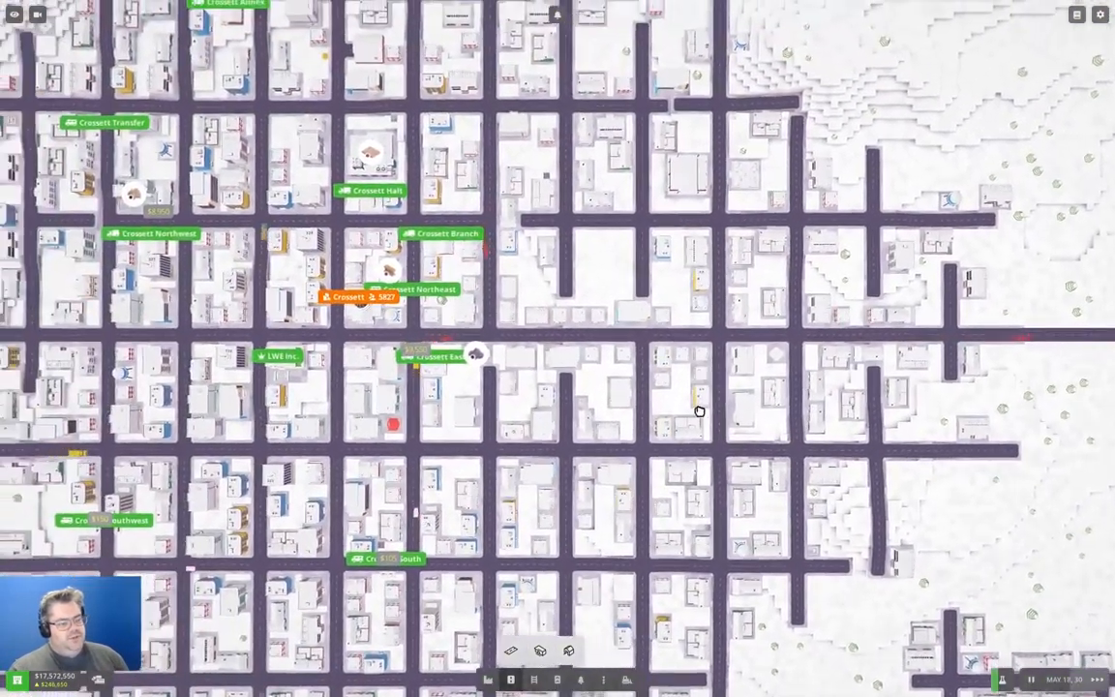
scroll(503, 319, "down", 3)
left_click_drag(651, 416, 533, 412)
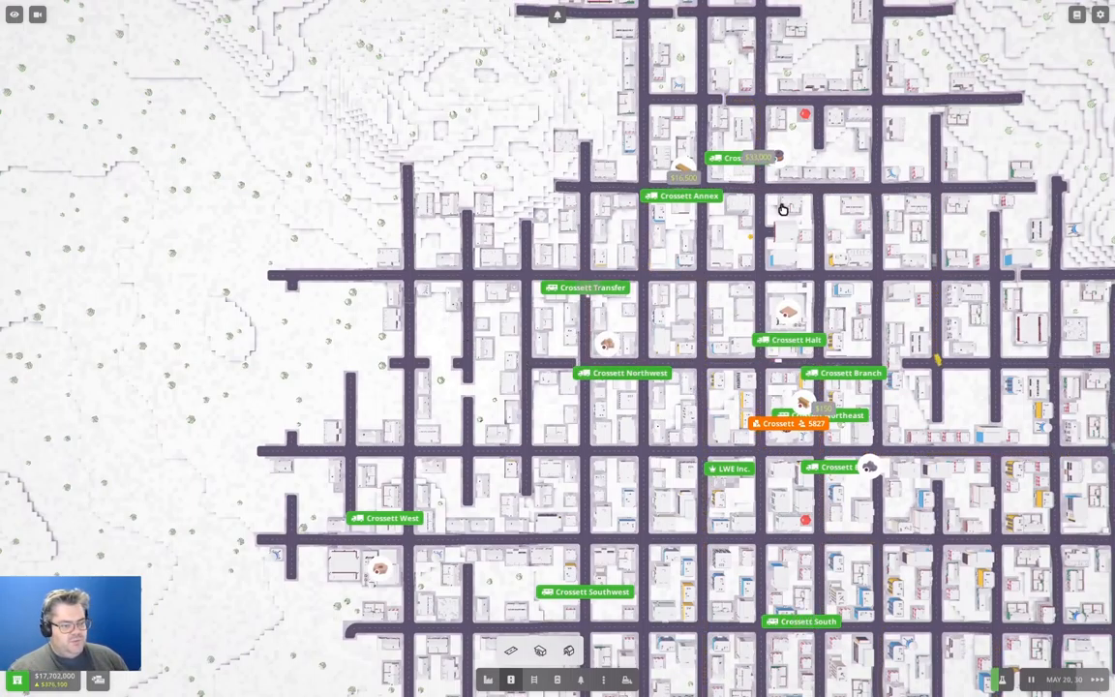
scroll(782, 209, "down", 5)
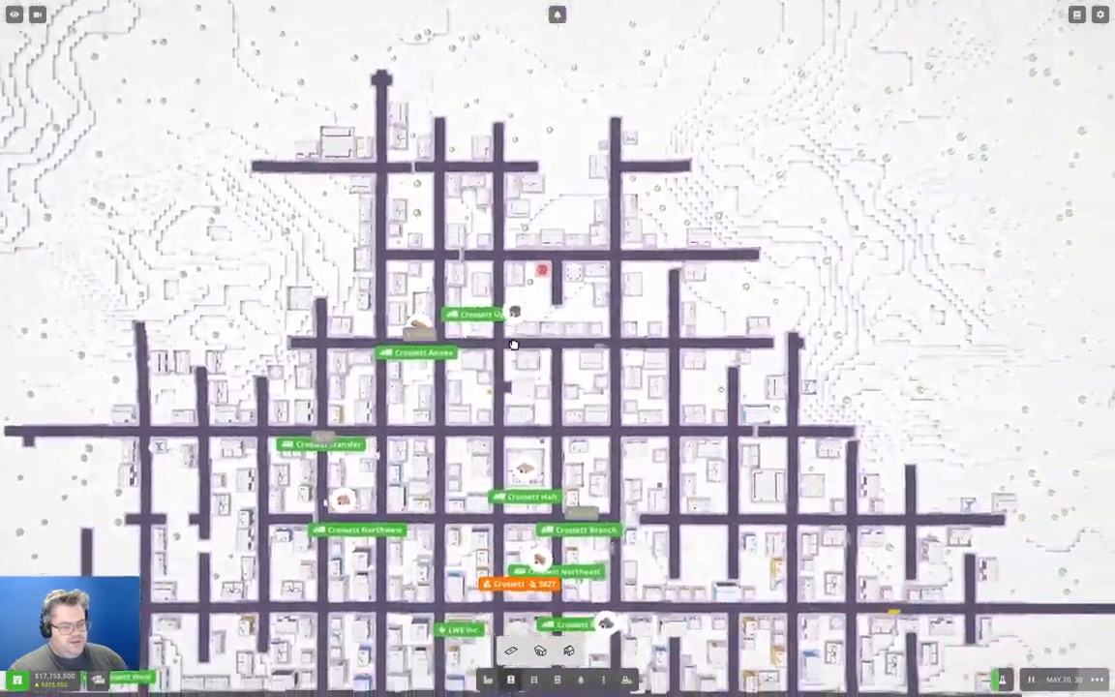
mouse_move(513, 344)
left_mouse_down()
mouse_move(669, 278)
mouse_move(724, 220)
left_mouse_up()
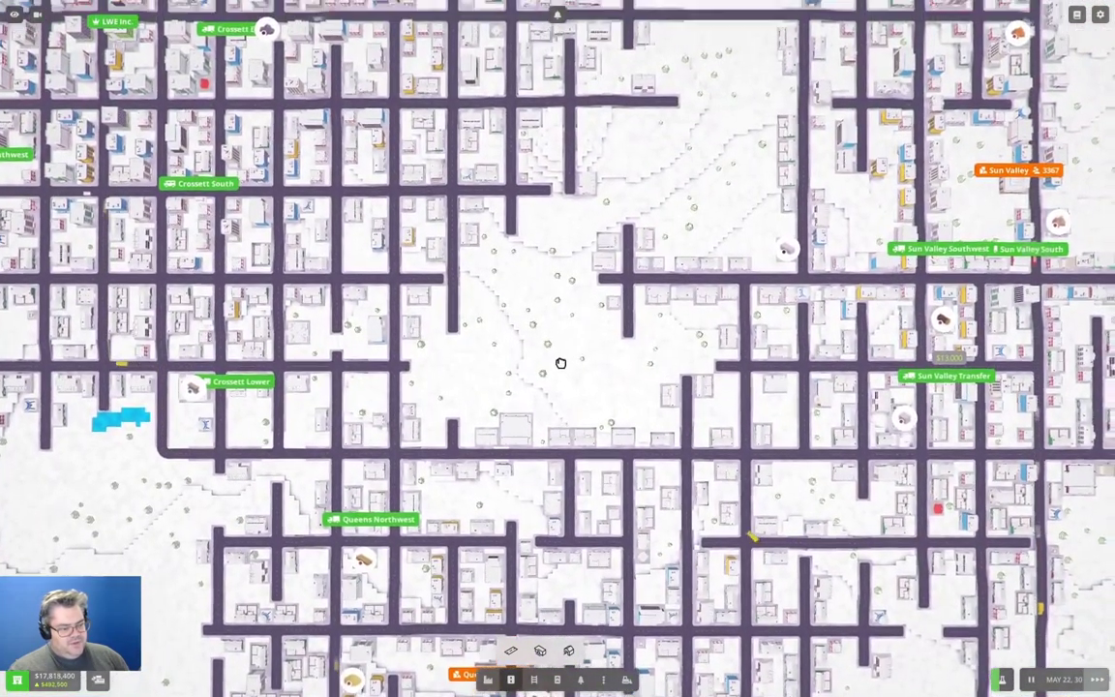
left_click_drag(559, 363, 457, 565)
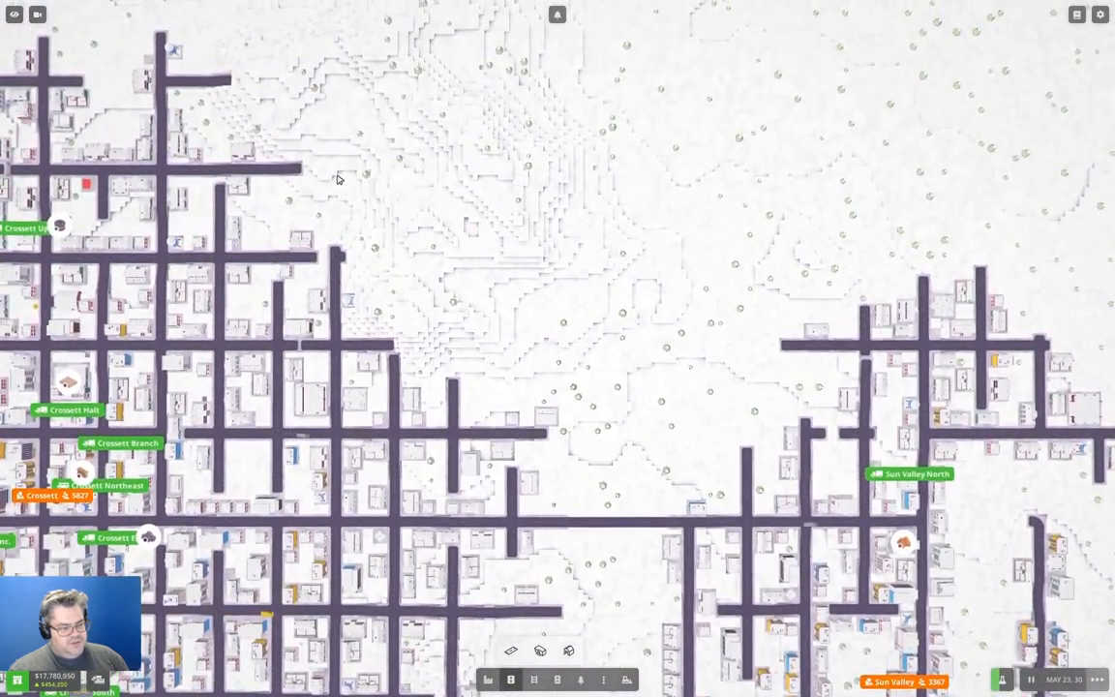
left_click_drag(714, 300, 231, 247)
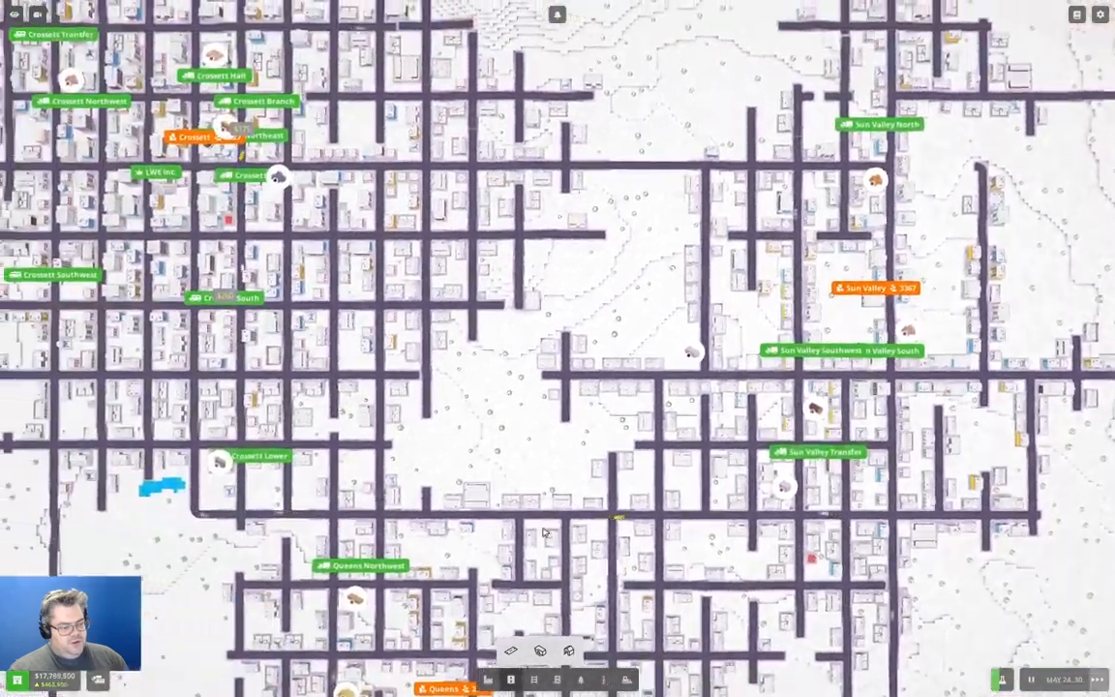
scroll(838, 87, "down", 3)
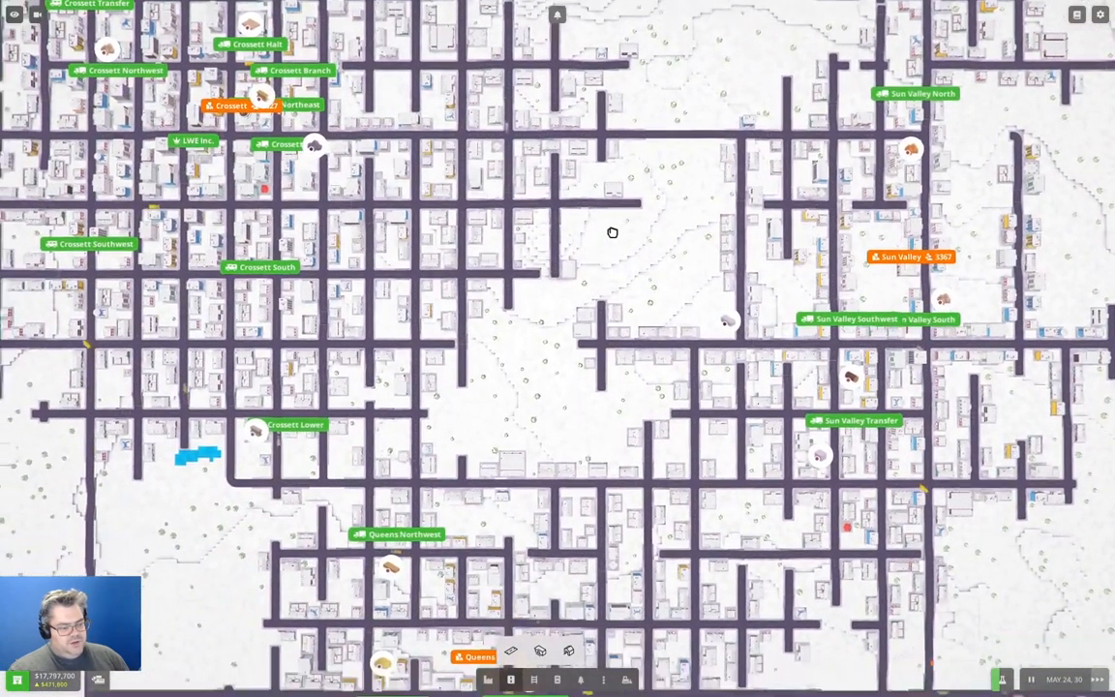
scroll(514, 581, "up", 3)
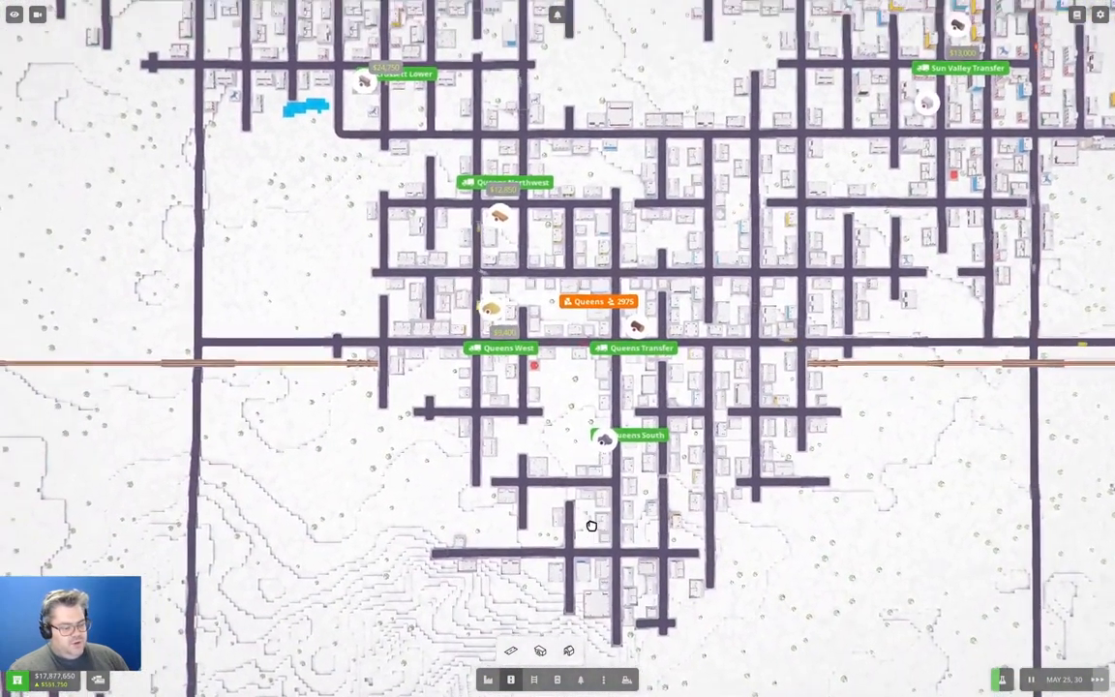
left_click_drag(592, 542, 637, 685)
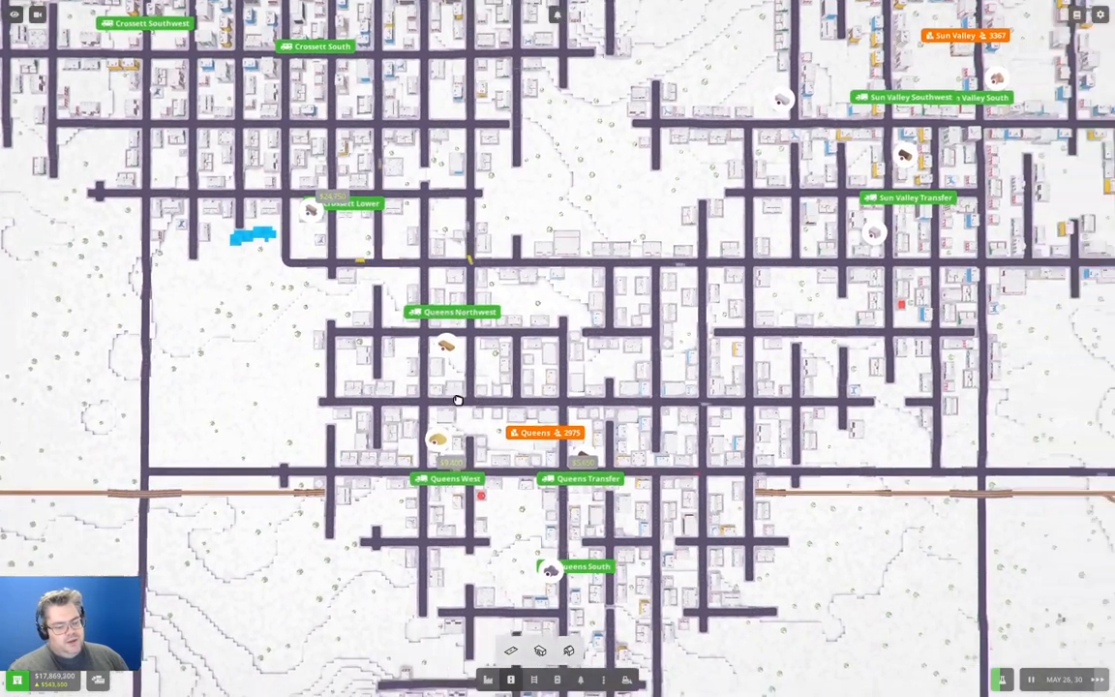
mouse_move(625, 325)
left_mouse_down()
mouse_move(387, 309)
mouse_move(493, 298)
left_mouse_up()
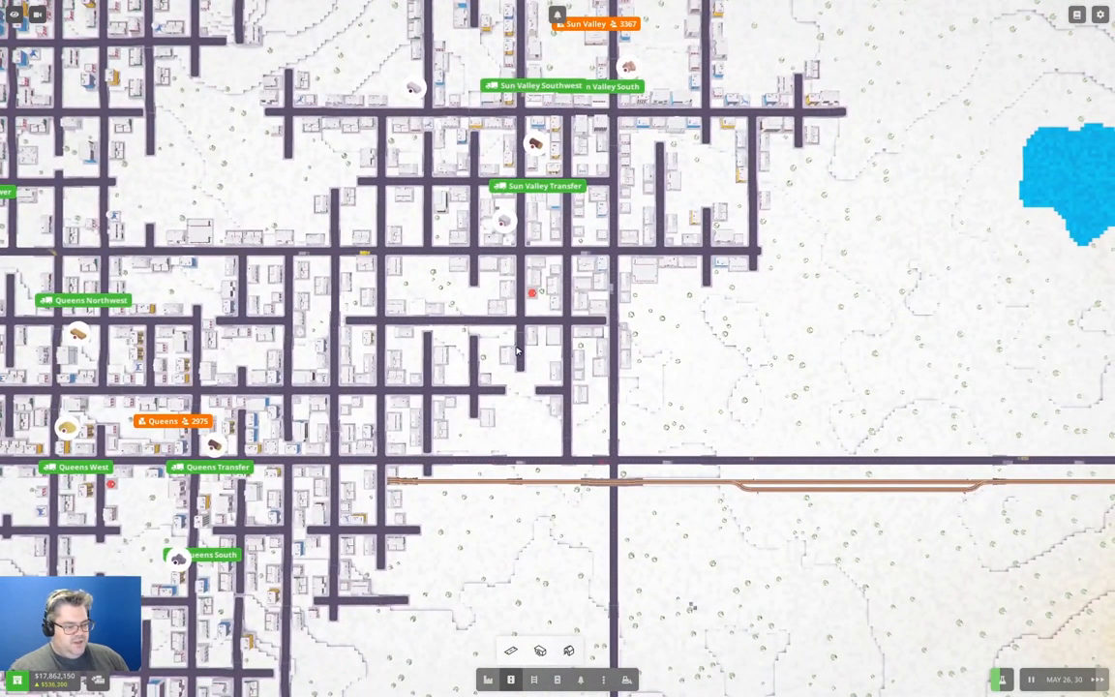
scroll(516, 351, "up", 3)
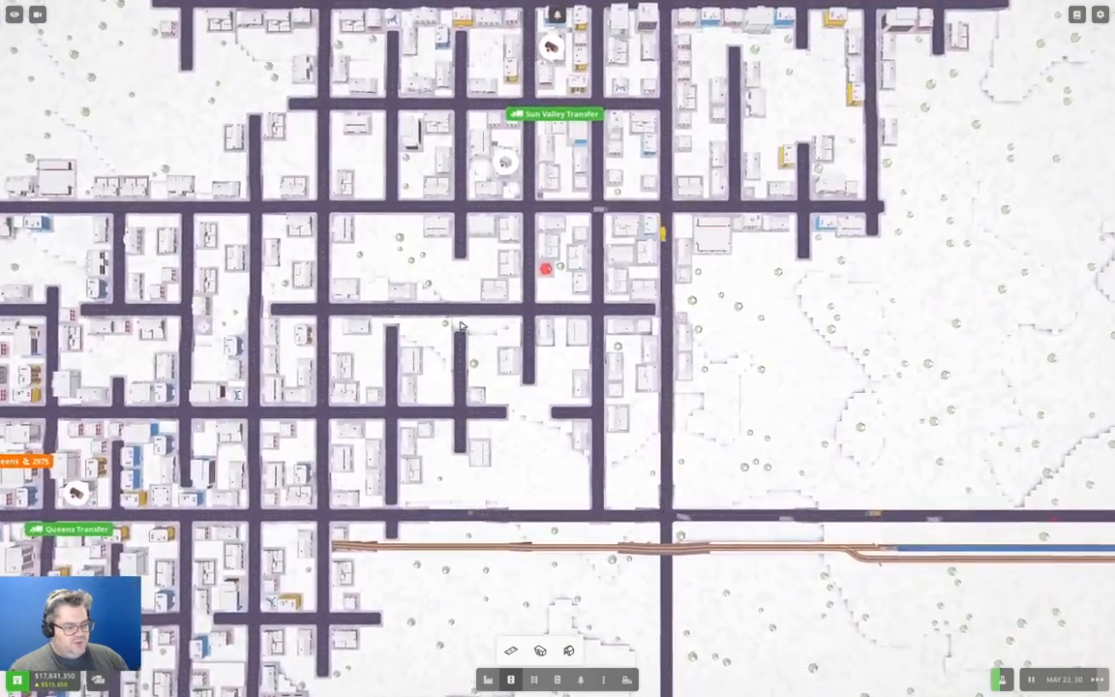
scroll(460, 326, "down", 3)
scroll(483, 435, "down", 3)
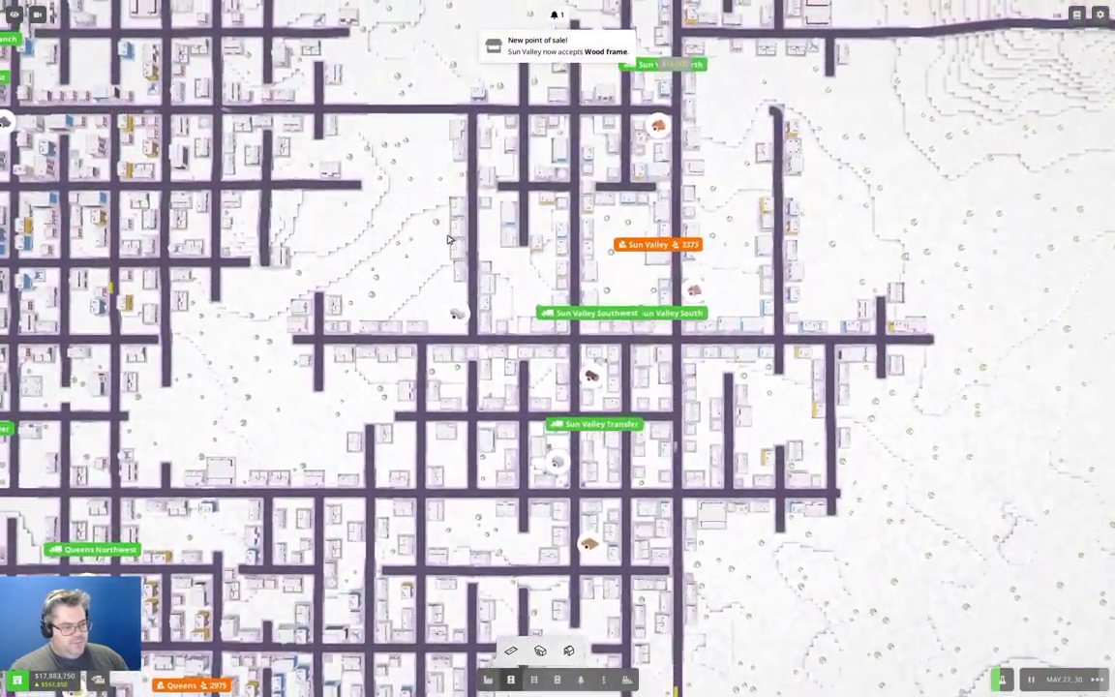
left_click_drag(506, 507, 619, 677)
left_click_drag(435, 387, 565, 572)
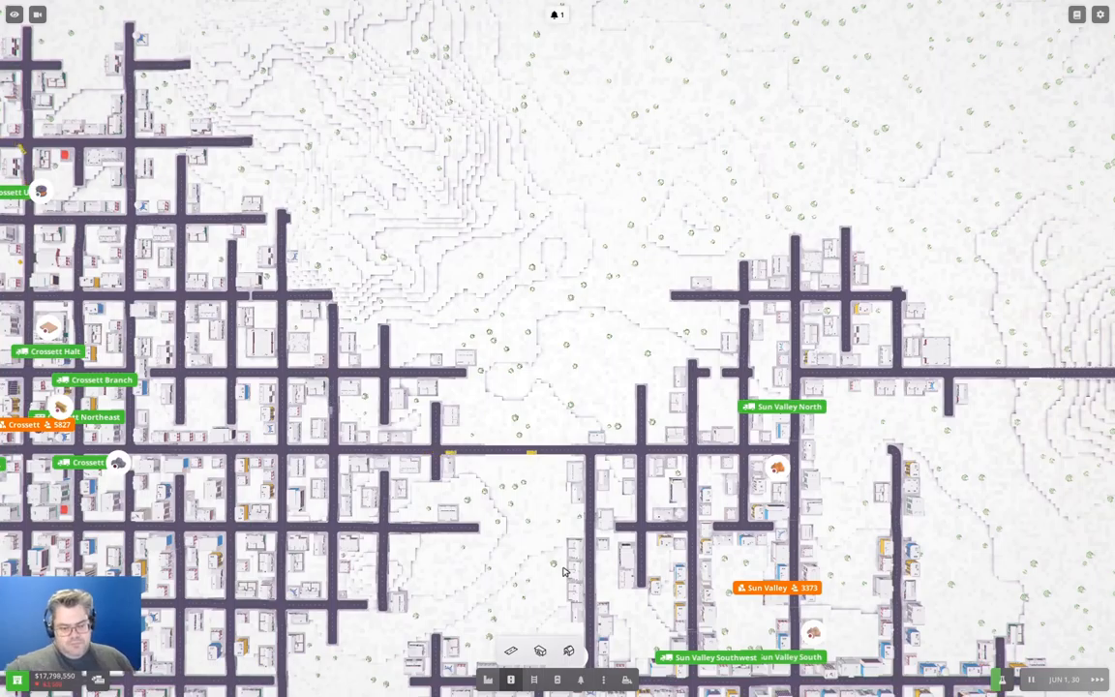
scroll(563, 570, "down", 1)
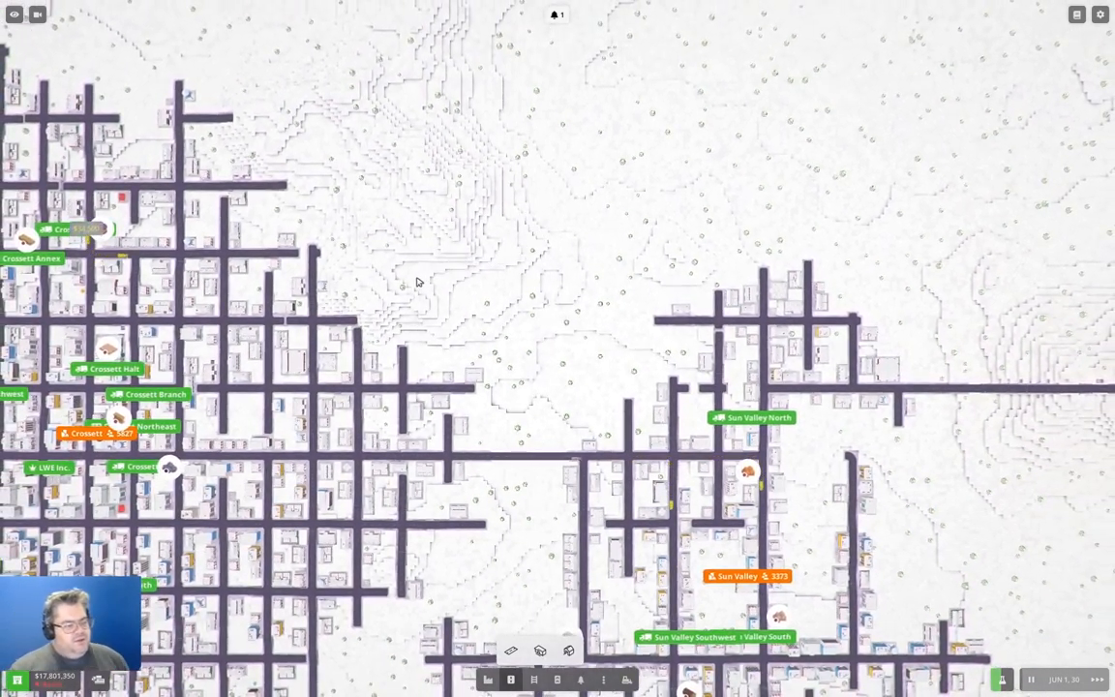
mouse_move(629, 358)
left_mouse_down()
mouse_move(830, 449)
mouse_move(623, 446)
mouse_move(147, 401)
mouse_move(404, 272)
left_mouse_up()
scroll(622, 446, "down", 2)
scroll(148, 400, "down", 1)
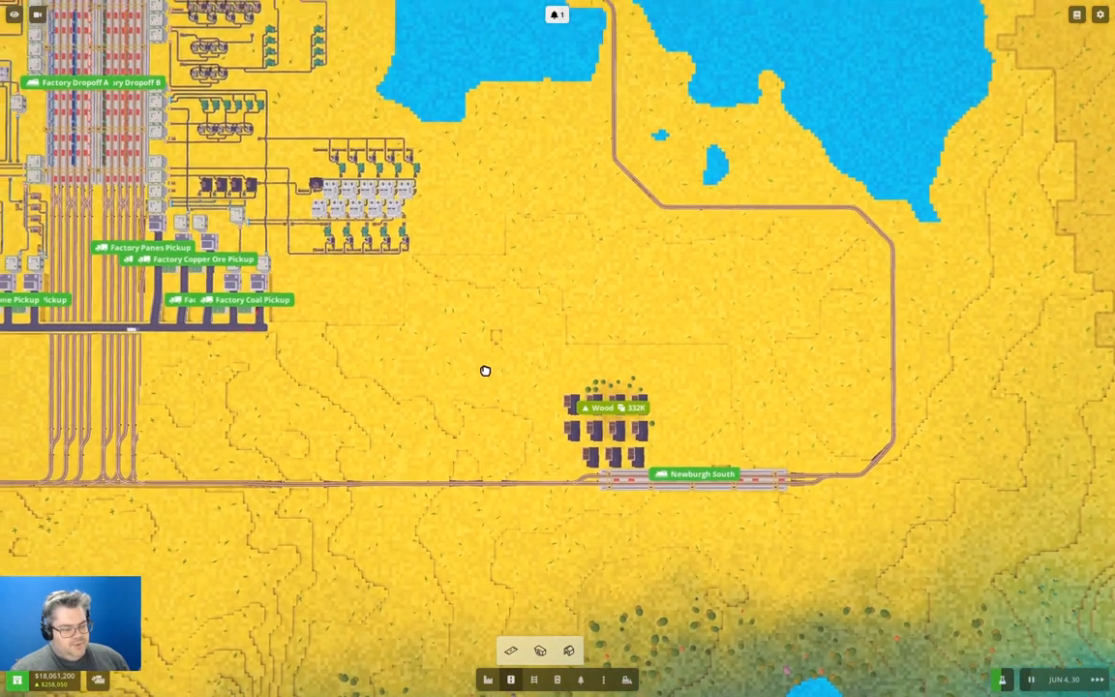
scroll(404, 272, "down", 2)
mouse_move(404, 272)
left_mouse_down()
mouse_move(527, 374)
mouse_move(693, 397)
left_mouse_up()
scroll(528, 374, "down", 2)
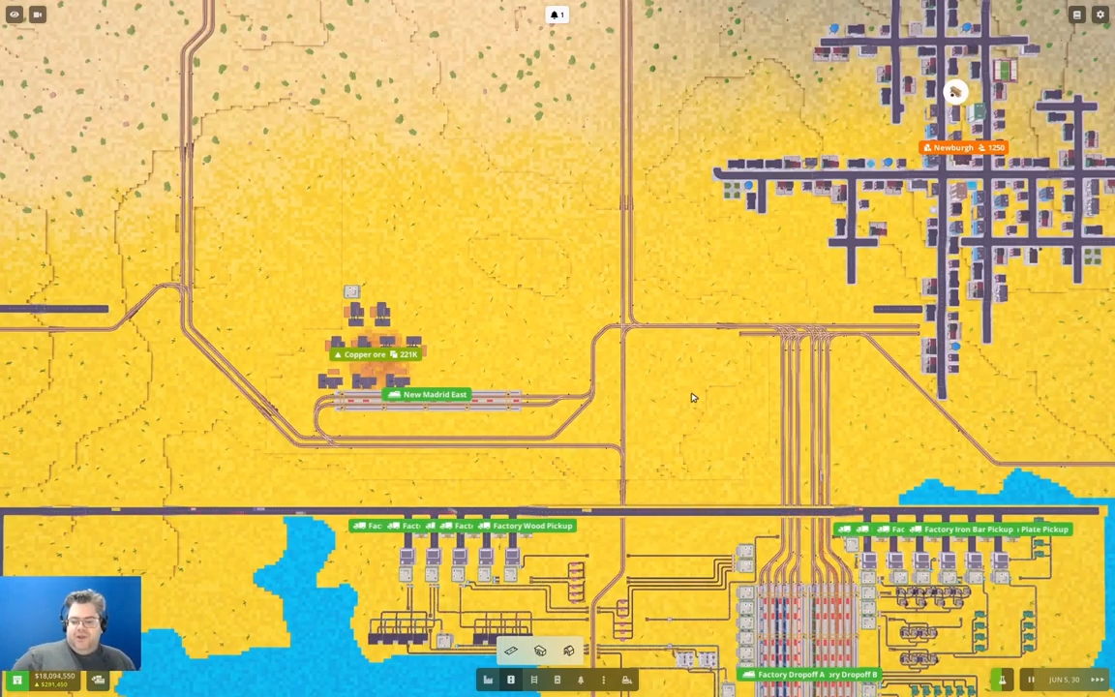